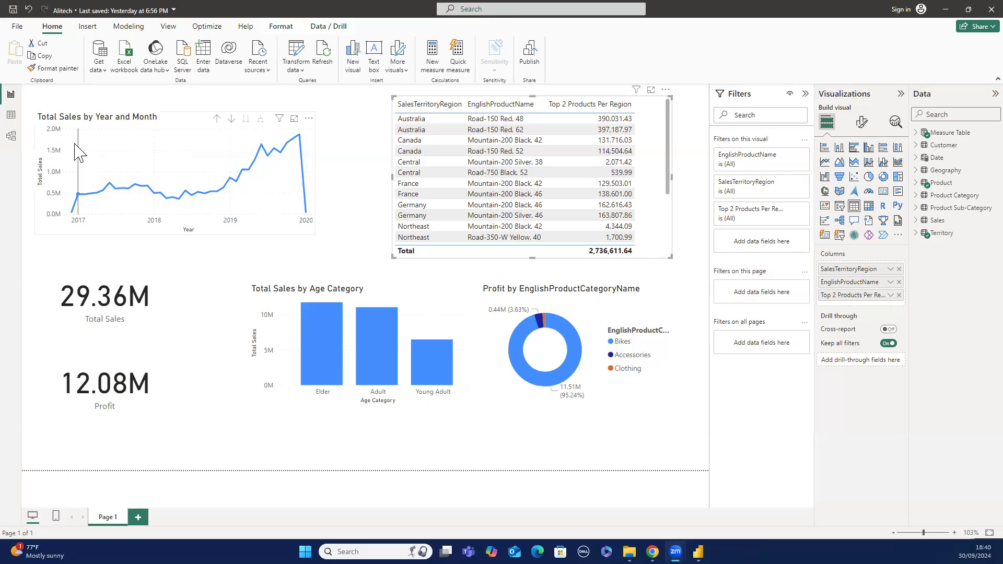
Examine the data rows of the Customer, Territory, Product Category and Product Sub-Category tables, ending on Product Sub-Category.
click(12, 116)
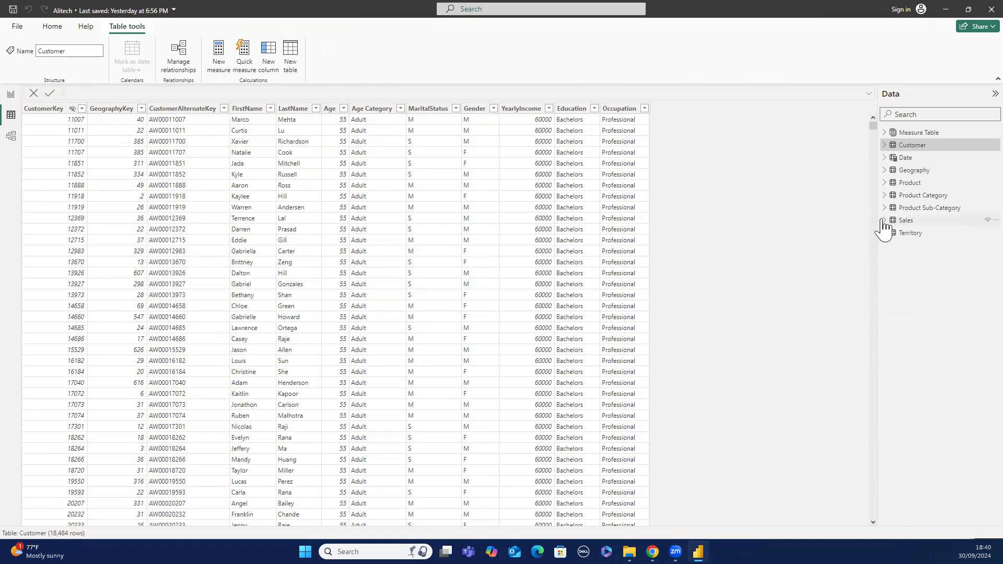
mouse_move(885, 222)
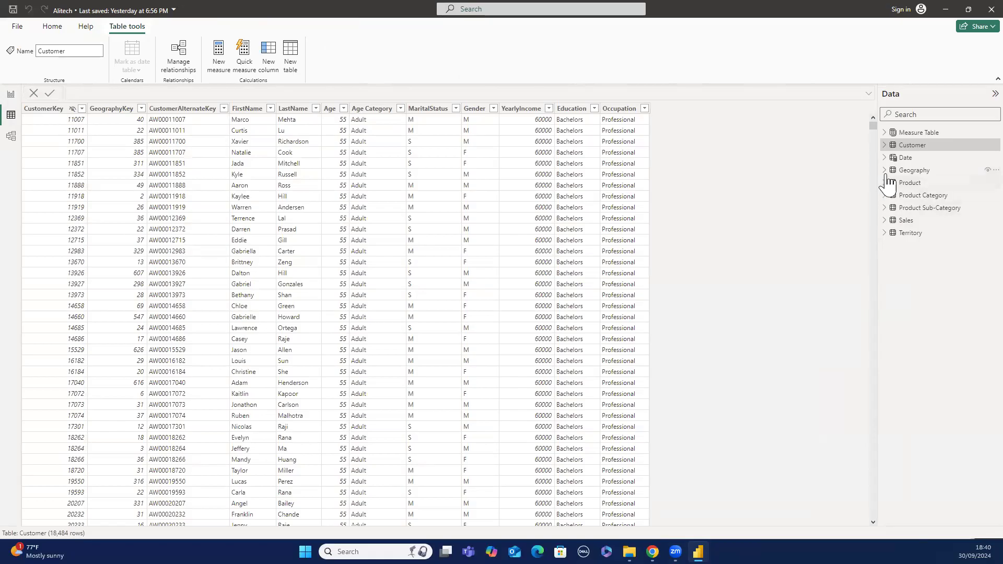
mouse_move(887, 183)
click(894, 239)
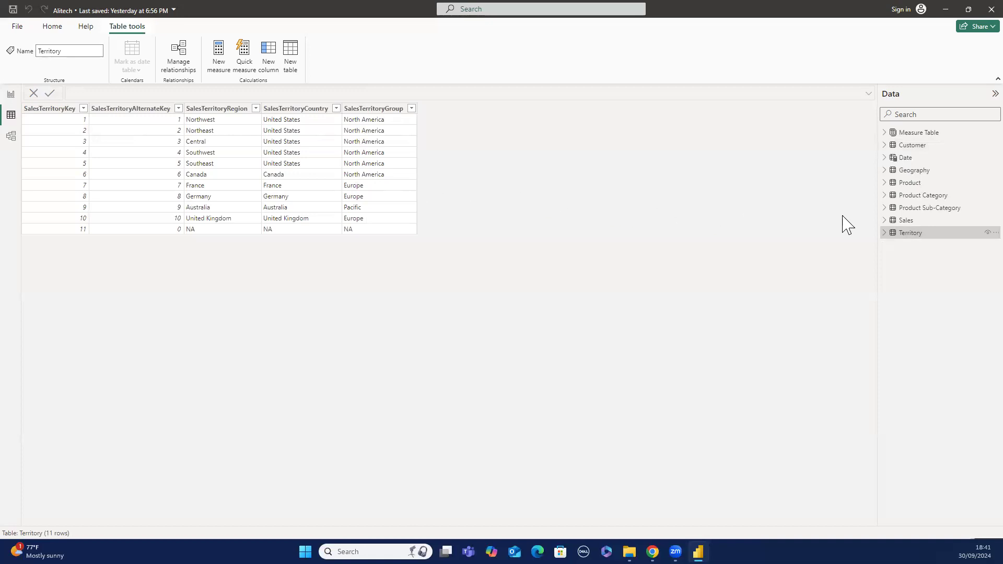
click(896, 213)
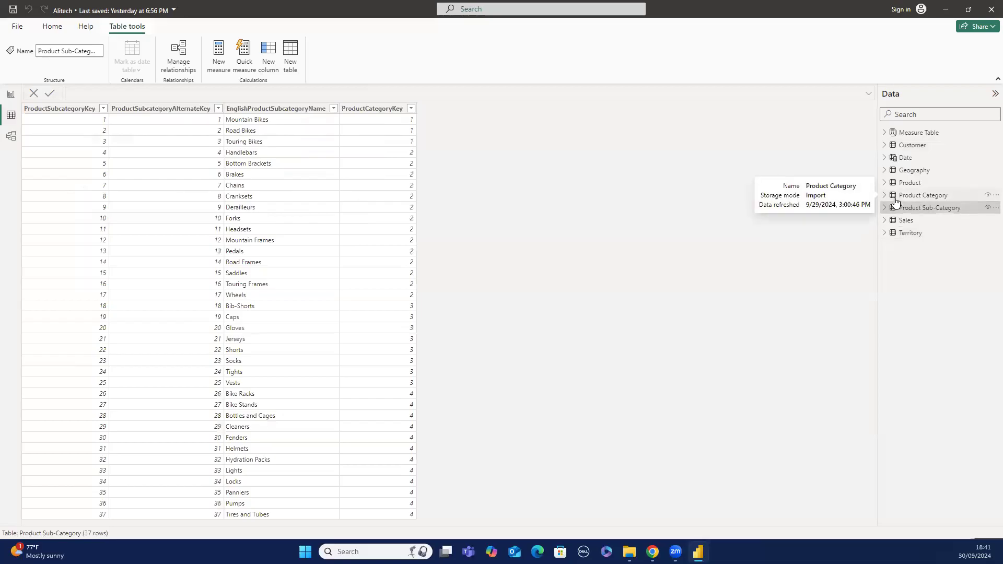
click(894, 199)
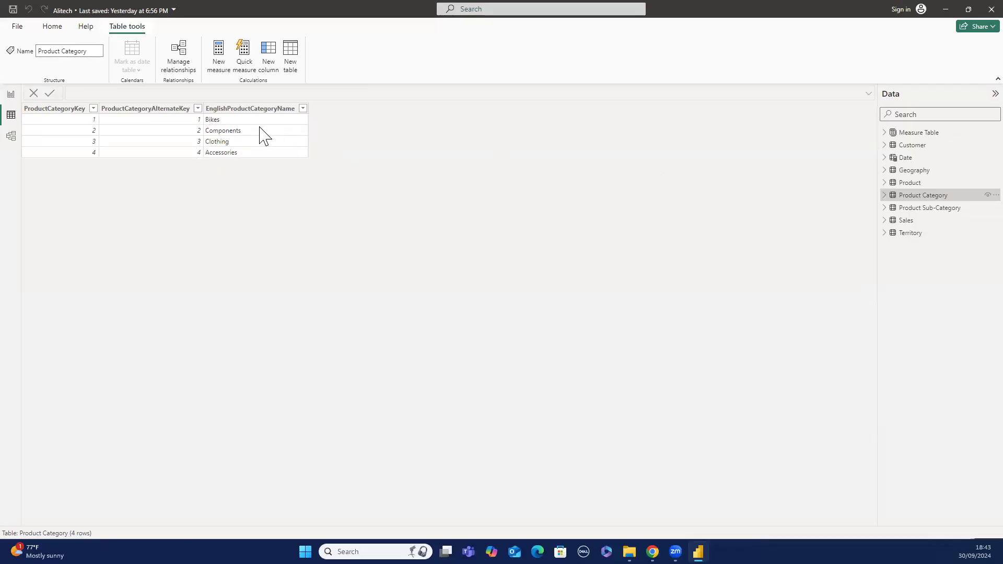
click(895, 211)
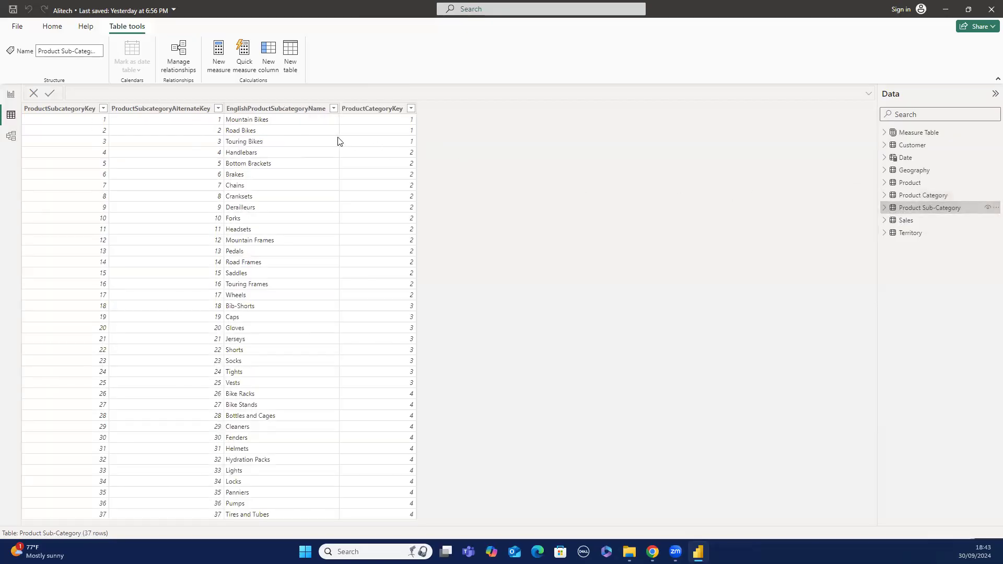
Search the EnglishProductSubcategoryName filter values for "bikes" and leave the filter unapplied.
click(333, 109)
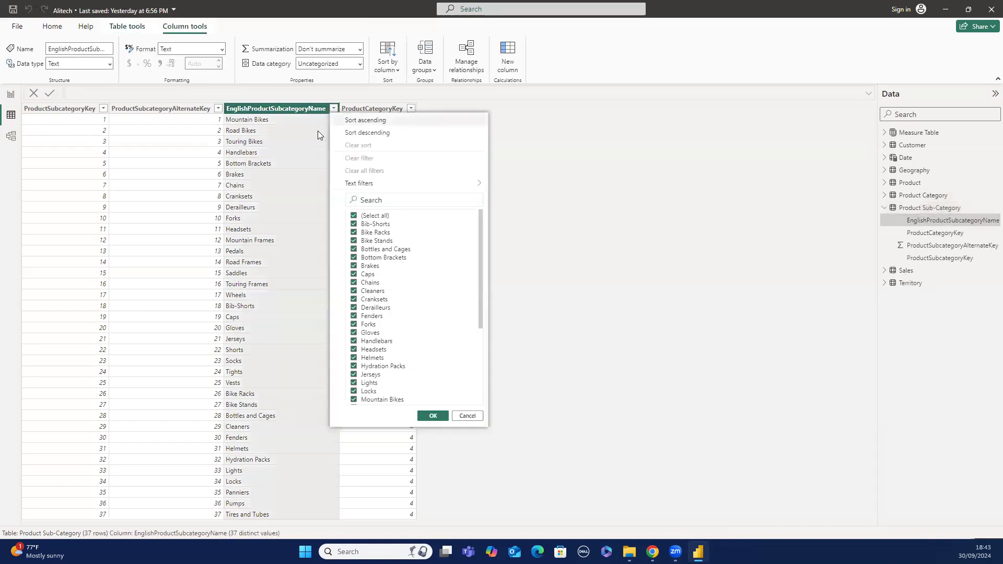
click(374, 204)
text(bikes)
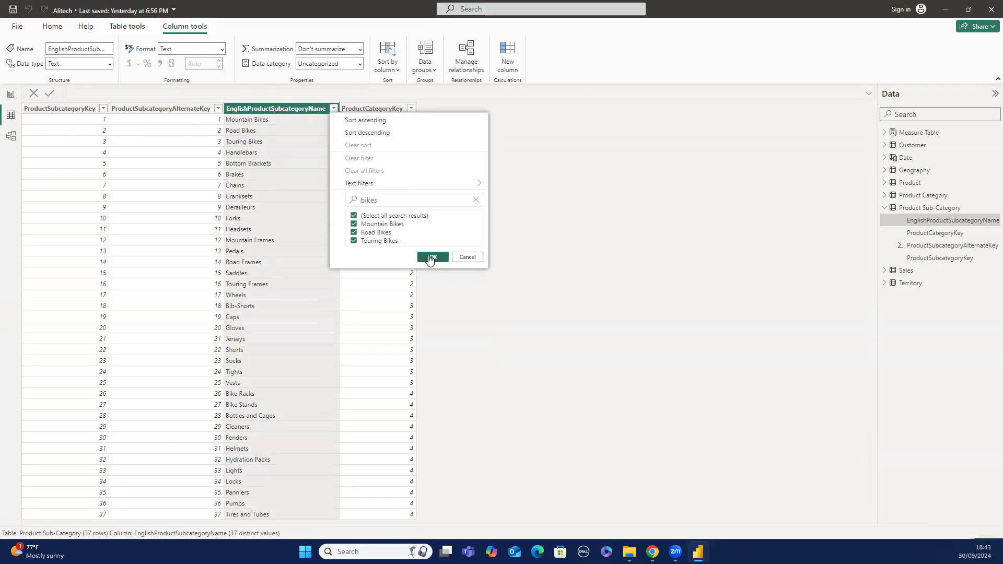
click(466, 258)
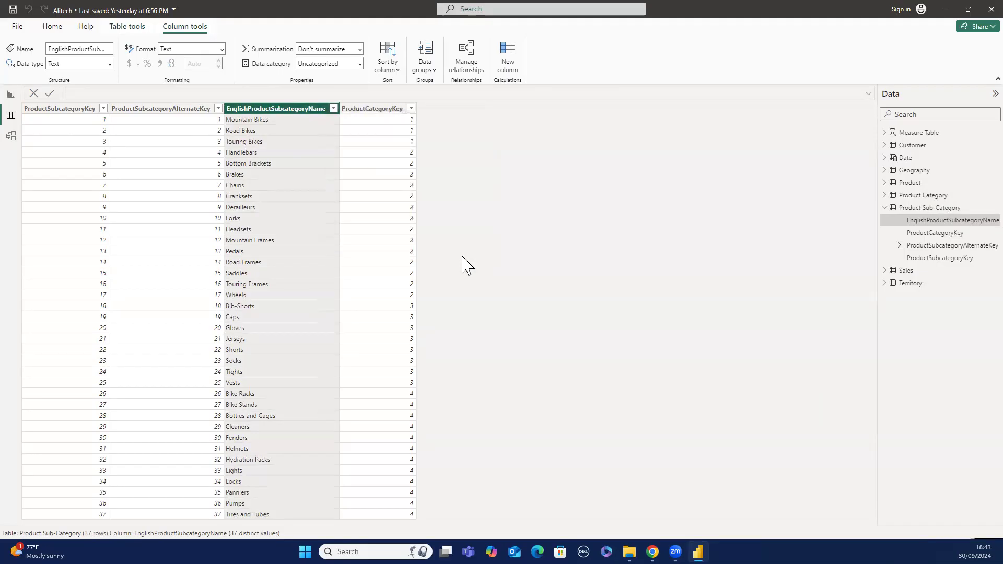
click(333, 109)
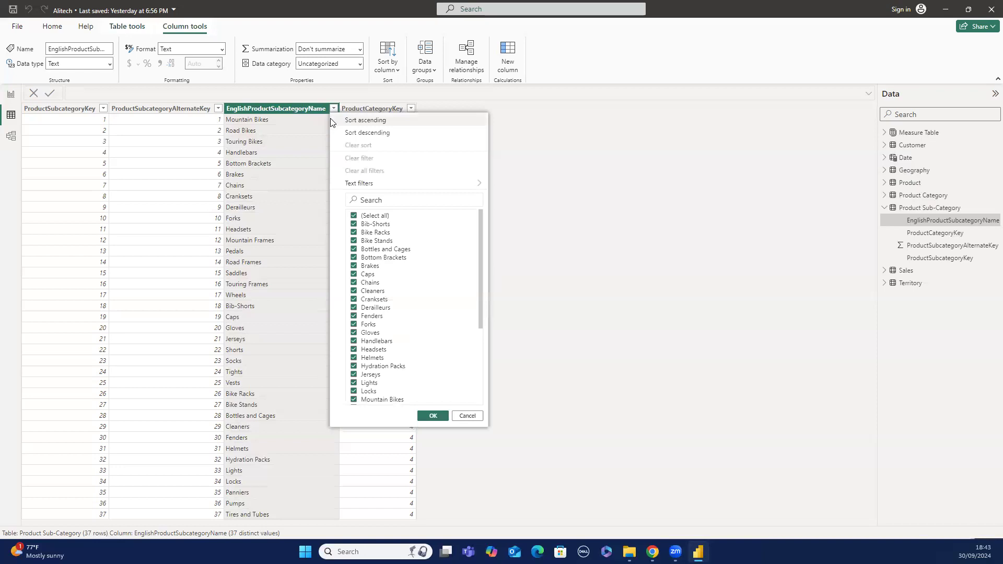
click(369, 200)
text(bikes)
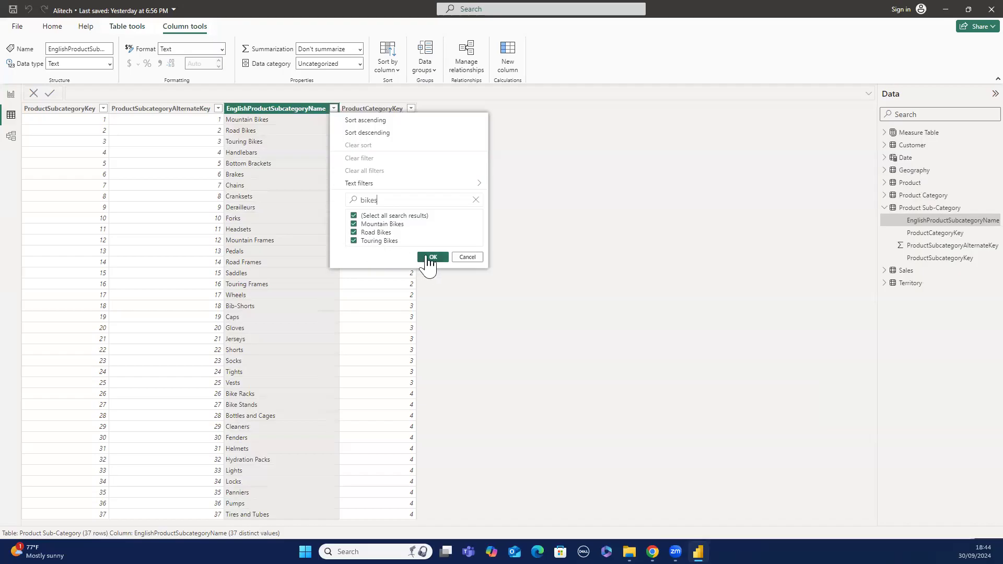
click(462, 257)
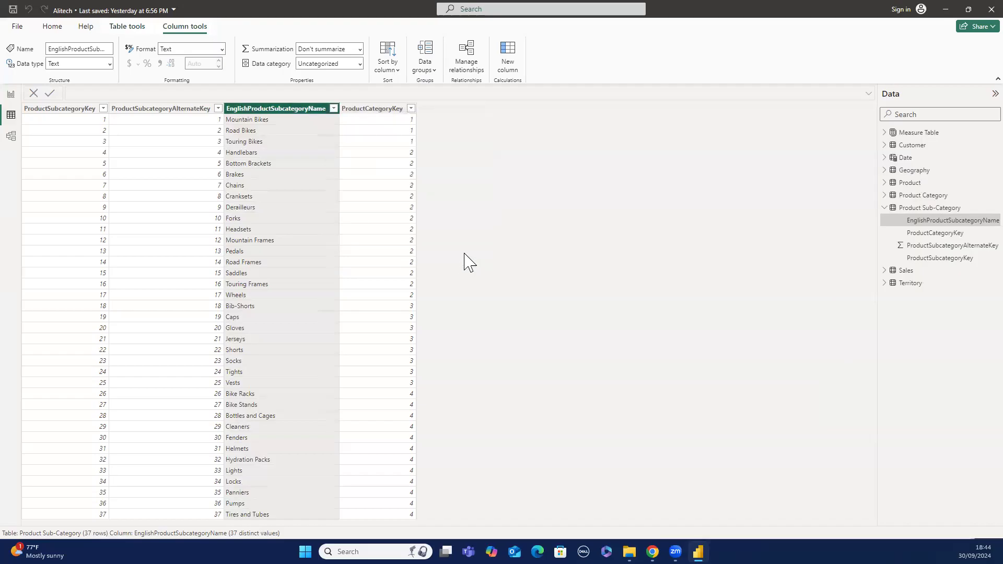
Display the Product table's data and look through its product rows.
right_click(897, 190)
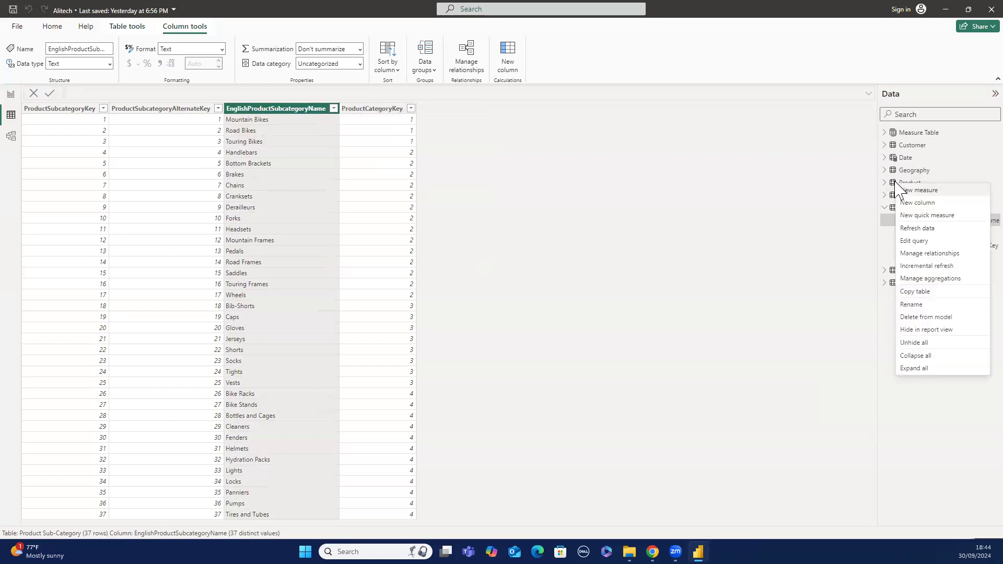
click(897, 188)
mouse_move(896, 189)
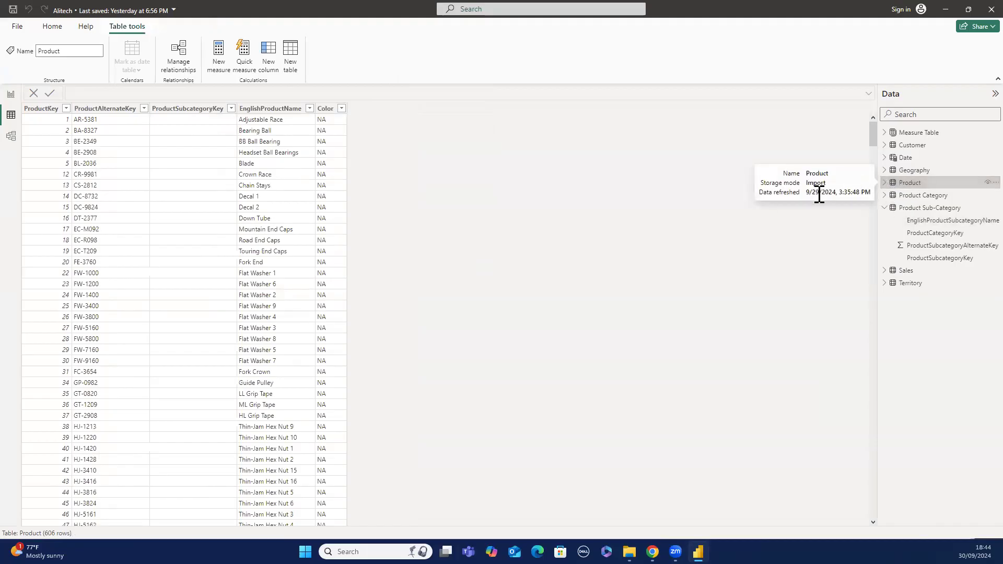
scroll(287, 183, down, 9)
scroll(289, 182, up, 9)
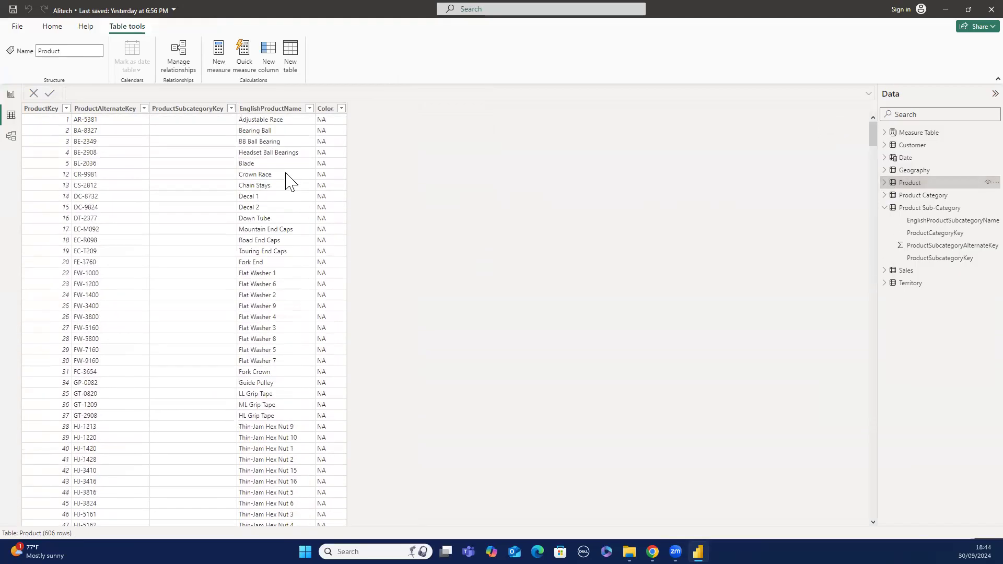
scroll(286, 180, down, 2)
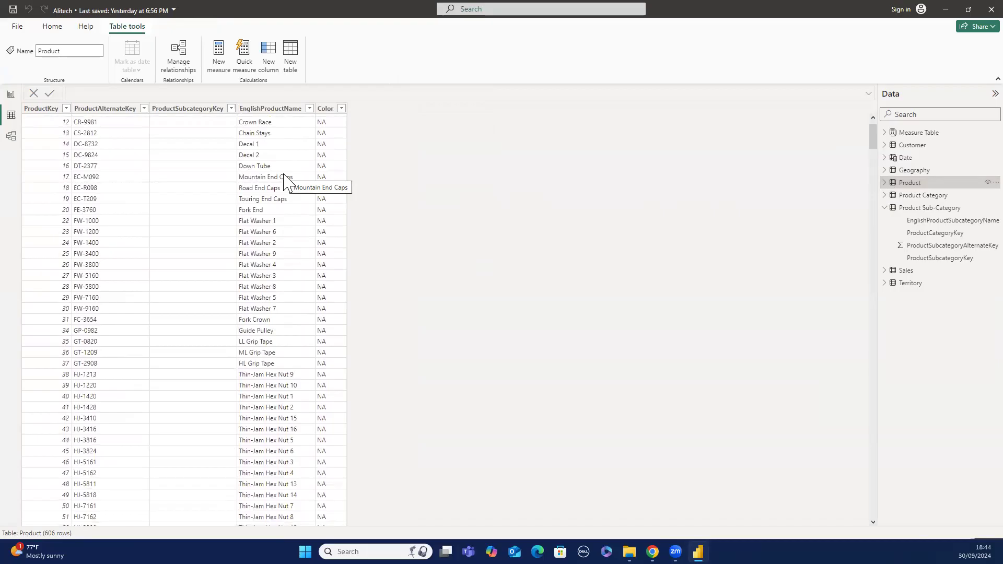
scroll(286, 180, up, 2)
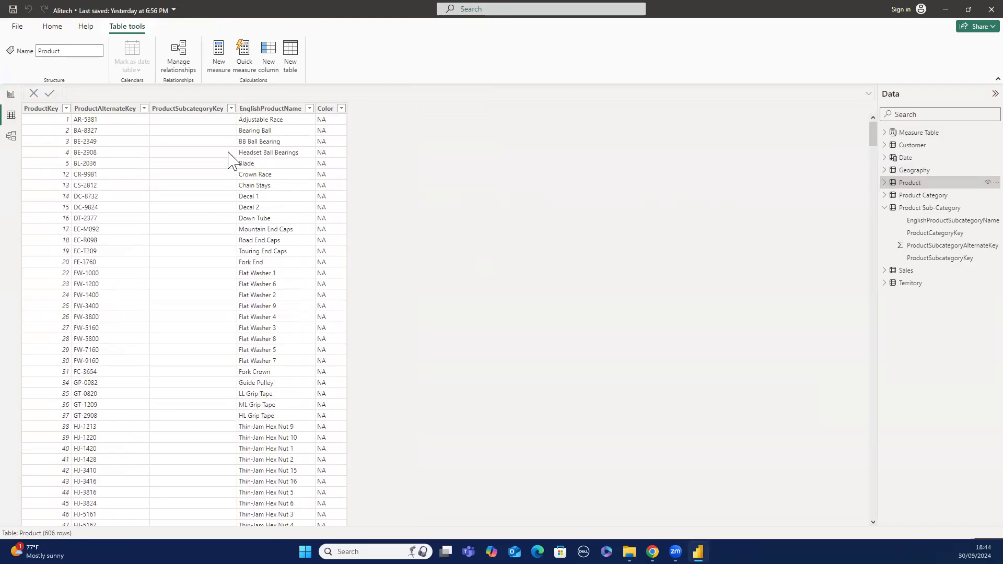
Rearrange the model diagram, moving the Sales card well below Product and bringing the Territory and Date cards closer to the other tables.
click(12, 134)
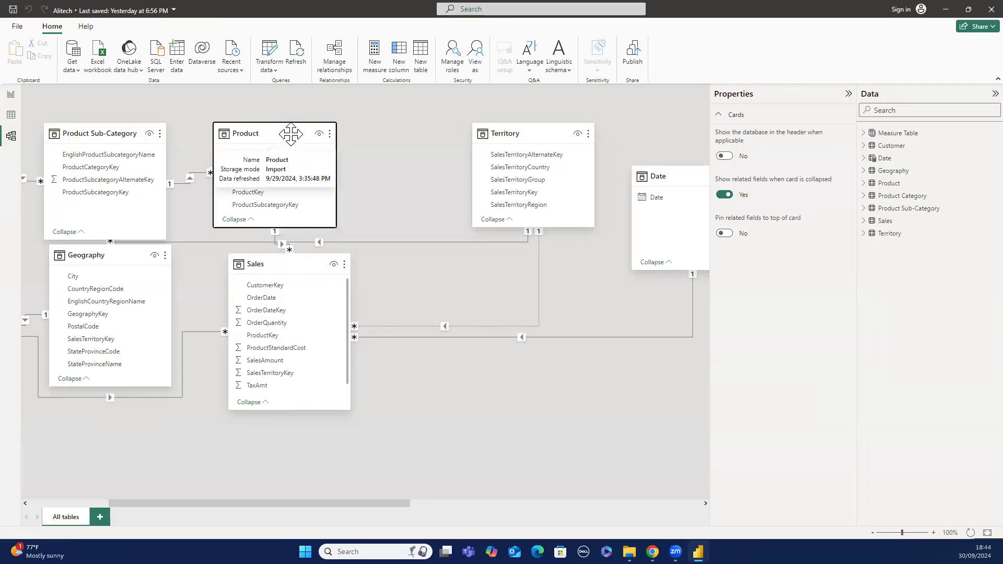
drag(291, 133, 297, 130)
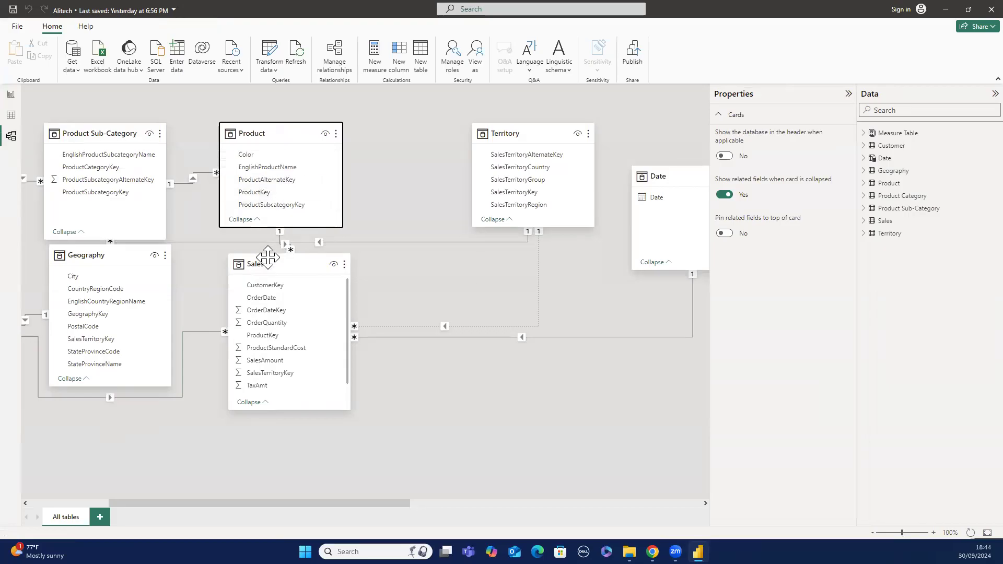
drag(268, 258, 218, 403)
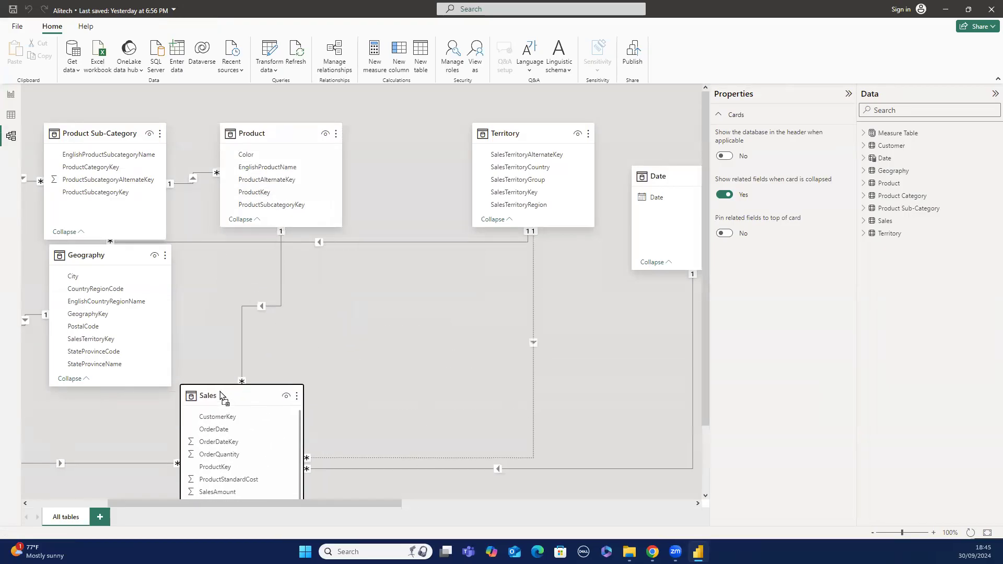
click(500, 137)
drag(500, 137, 442, 137)
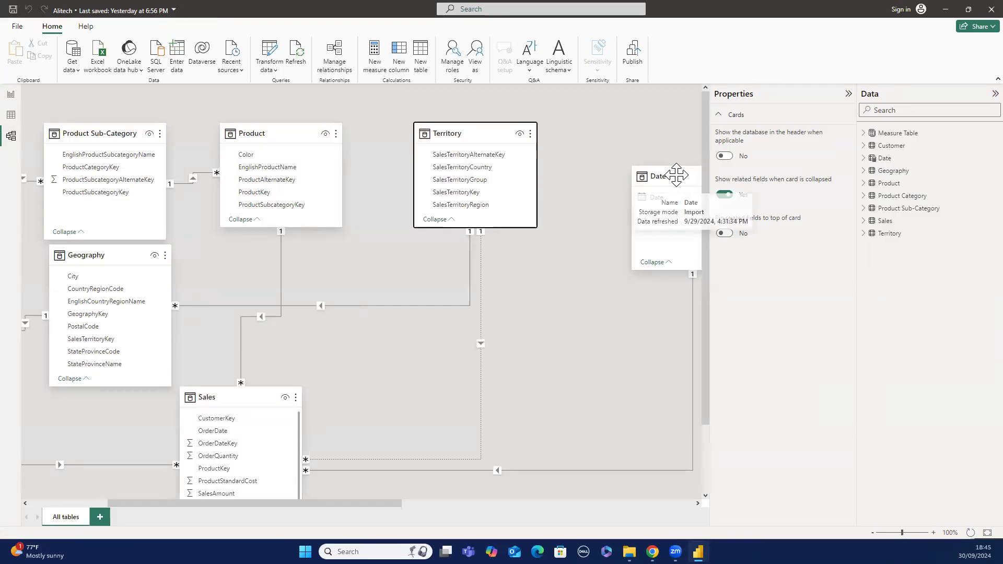
drag(677, 176, 592, 233)
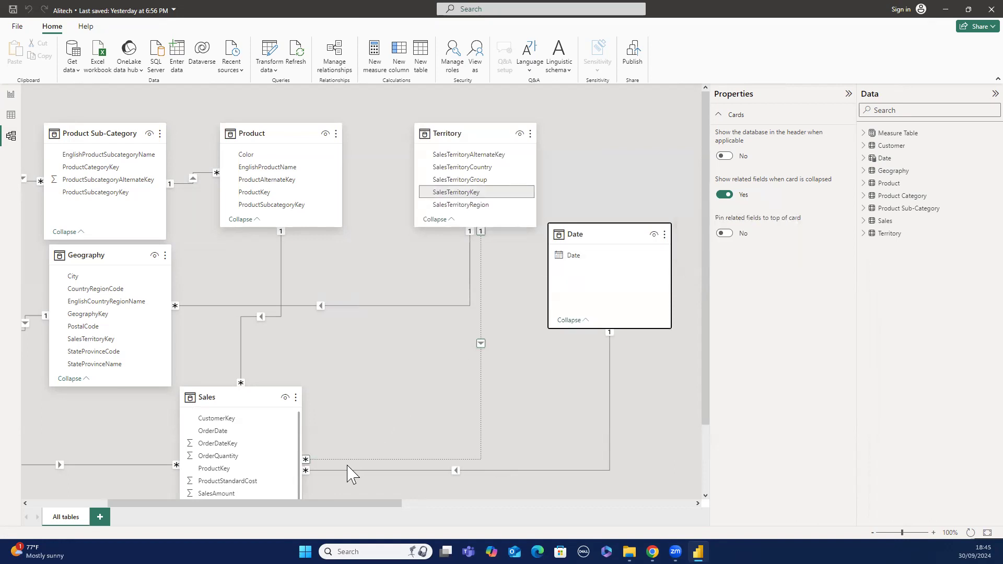
Move the Measure Table card in the model diagram next to Territory, just above the Date card.
drag(333, 500, 251, 503)
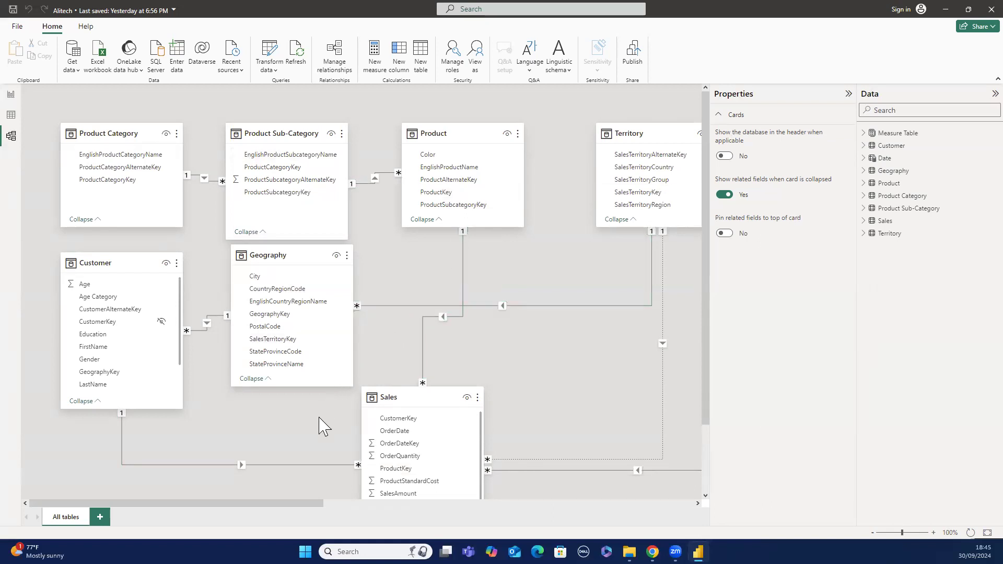
drag(278, 503, 602, 503)
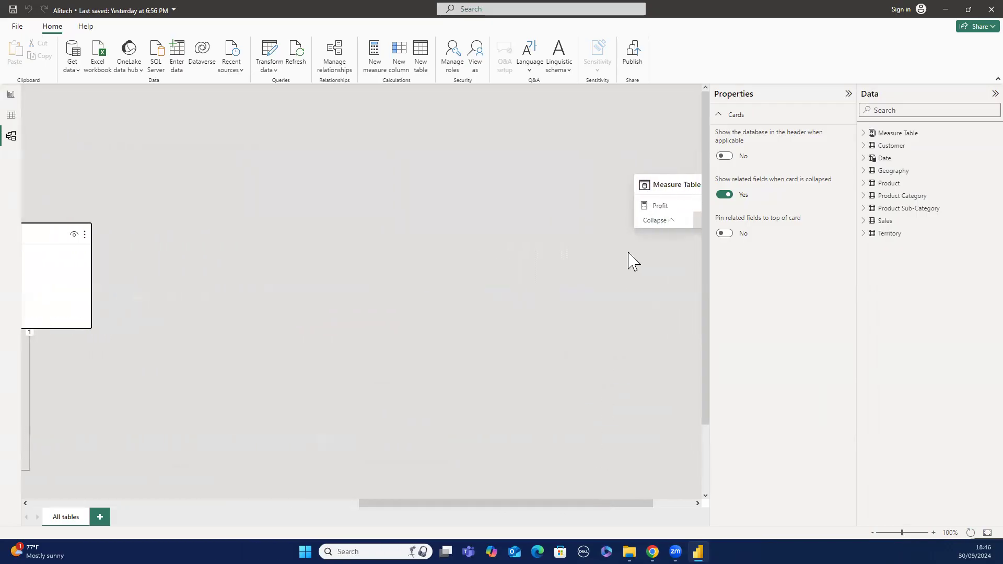
mouse_move(657, 189)
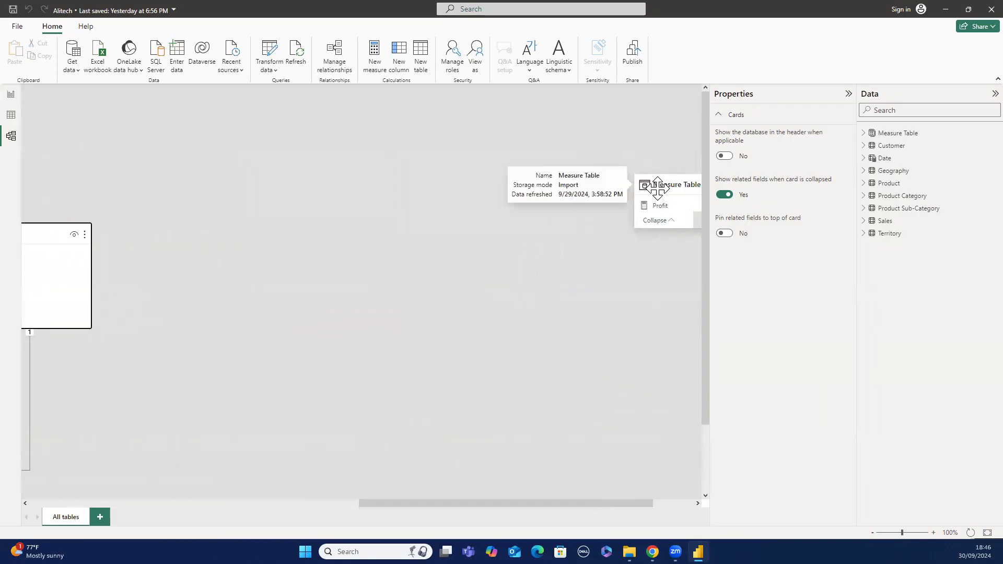
drag(657, 188, 572, 141)
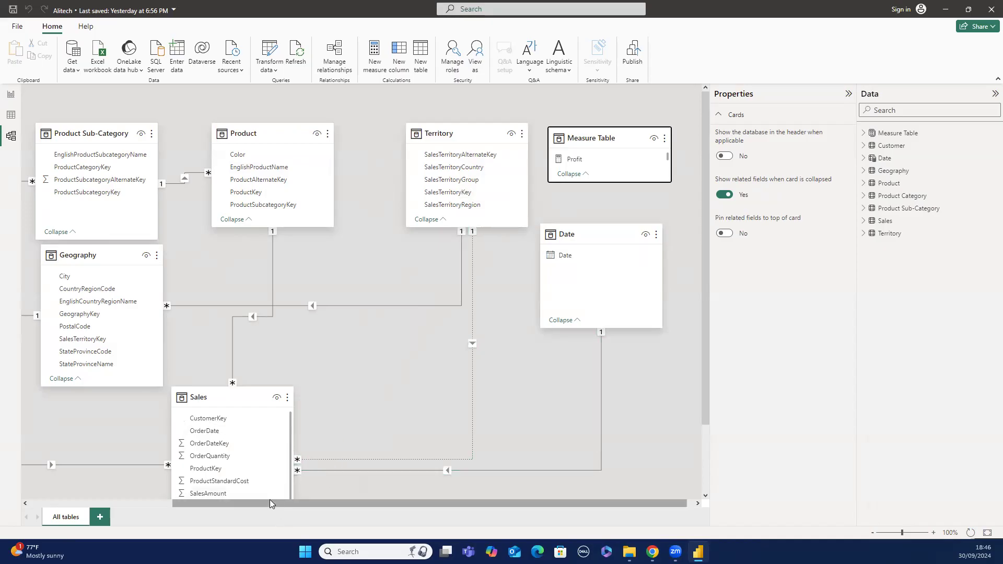
drag(268, 499, 125, 485)
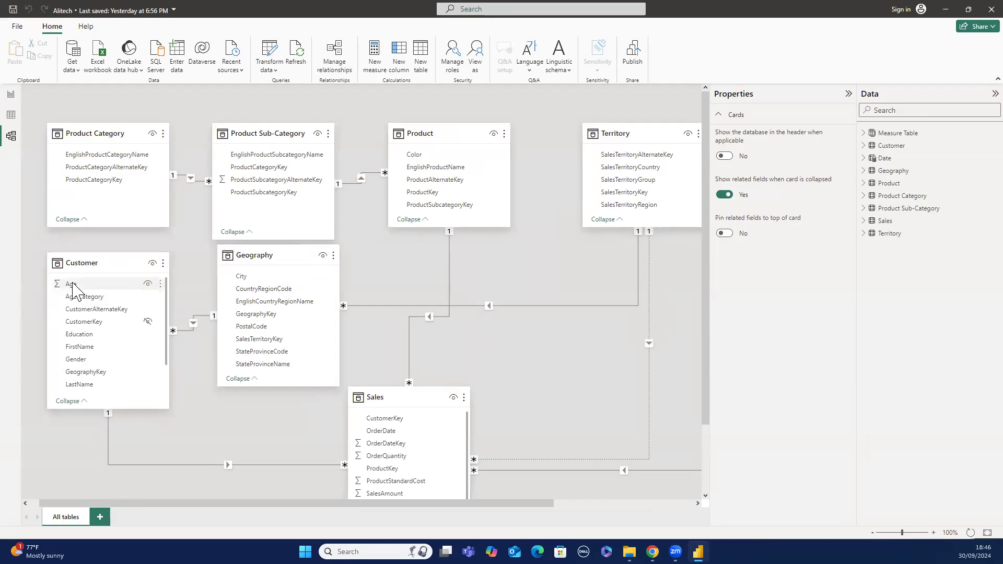
Return to the report page and select the Total Sales by Year and Month line chart to review its fields.
click(11, 94)
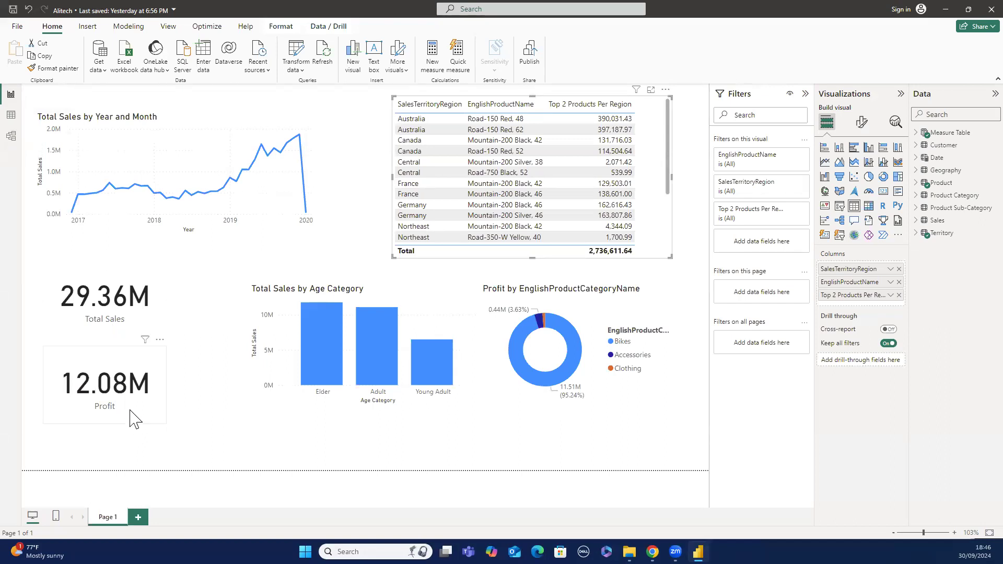
click(157, 236)
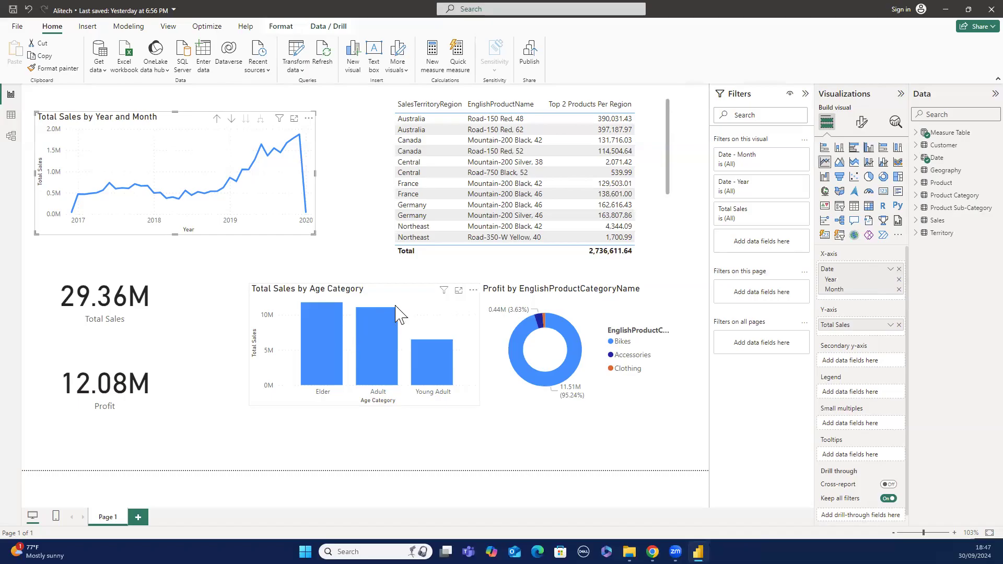
Inspect the Age Category filter values in the Customer table's data and leave the column unfiltered.
click(933, 149)
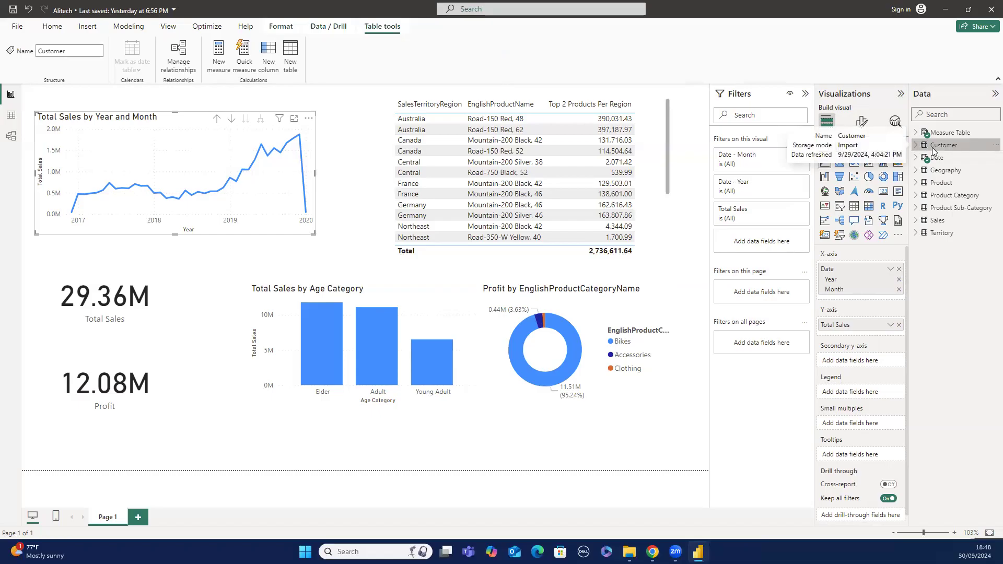
click(19, 125)
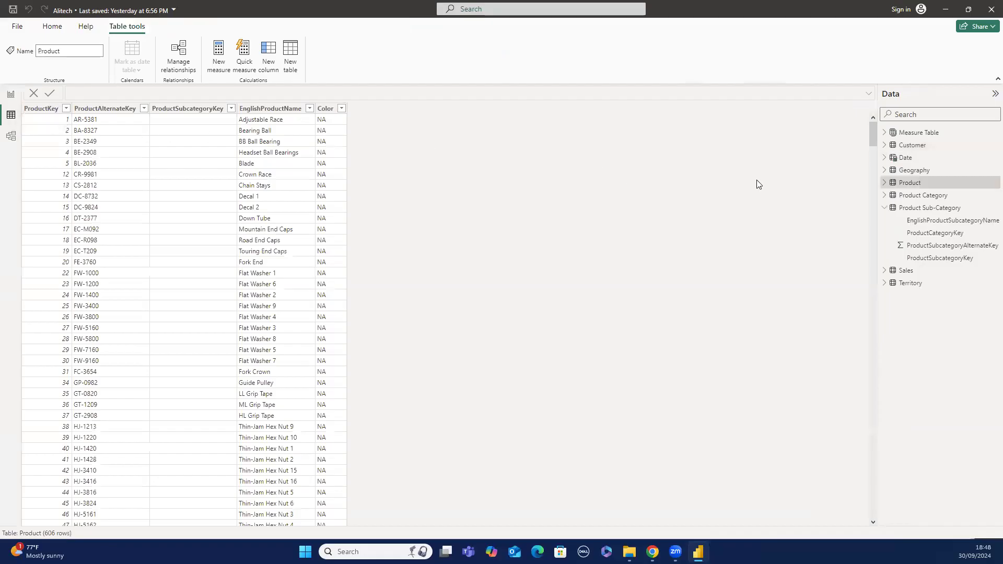
click(899, 149)
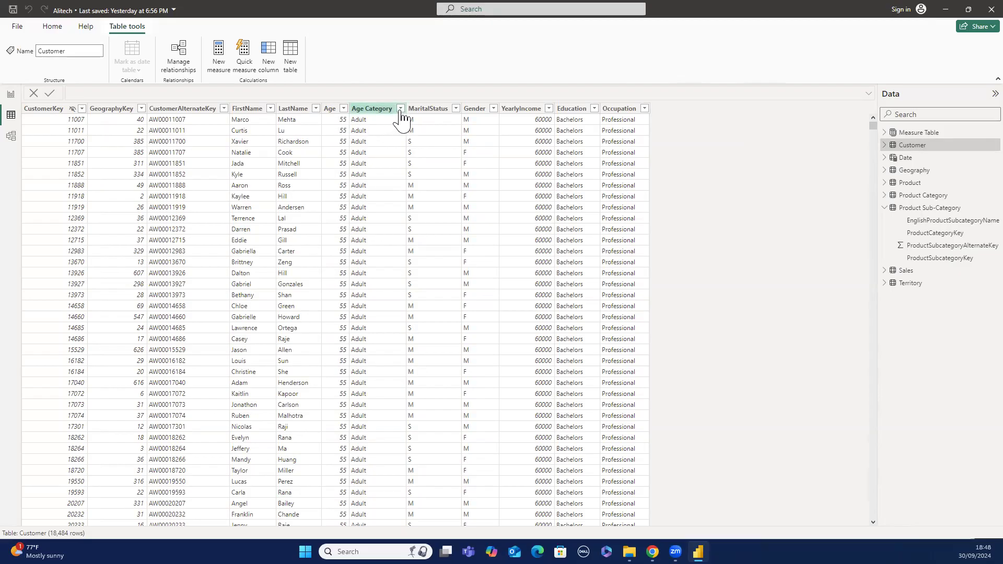
click(401, 109)
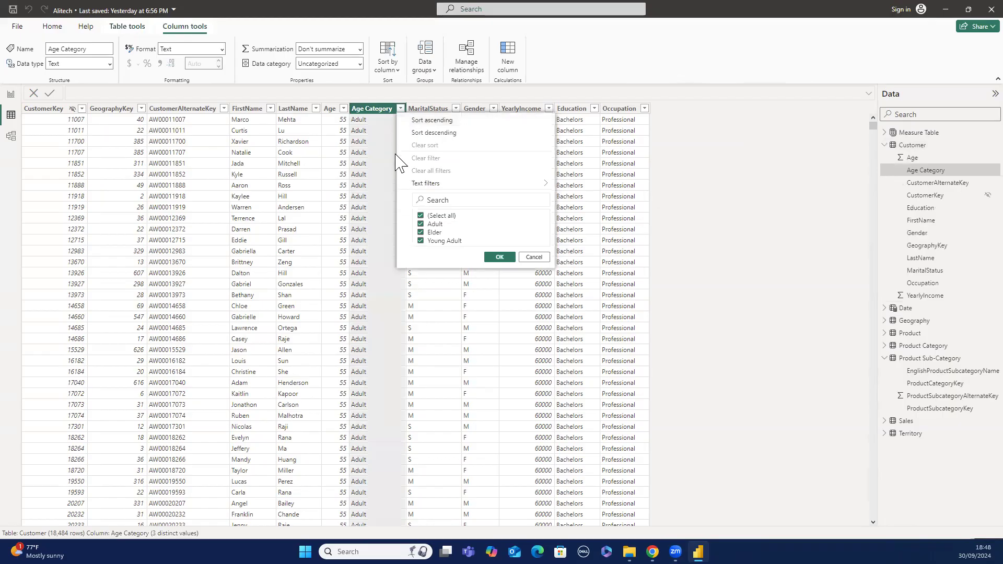
mouse_move(400, 188)
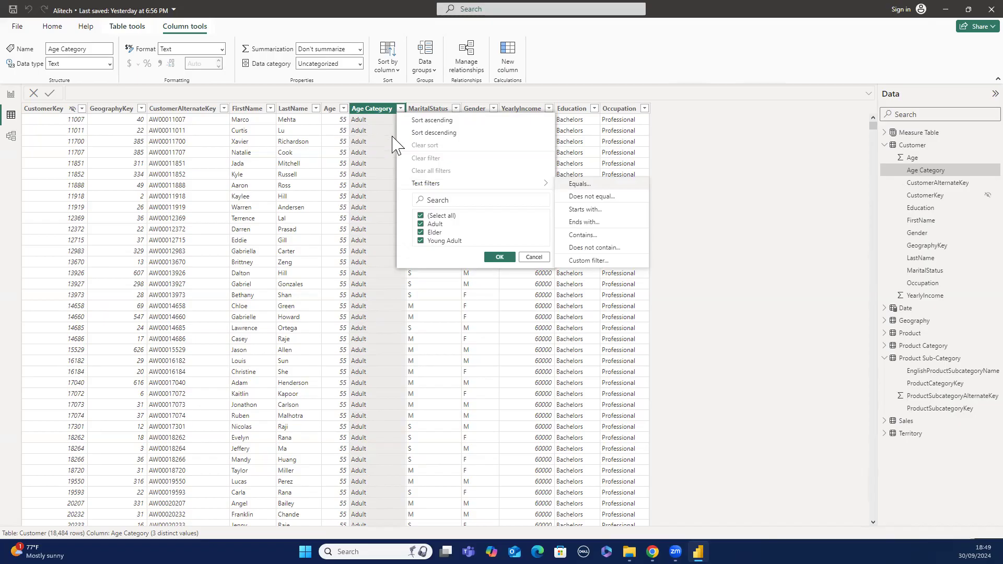
click(533, 257)
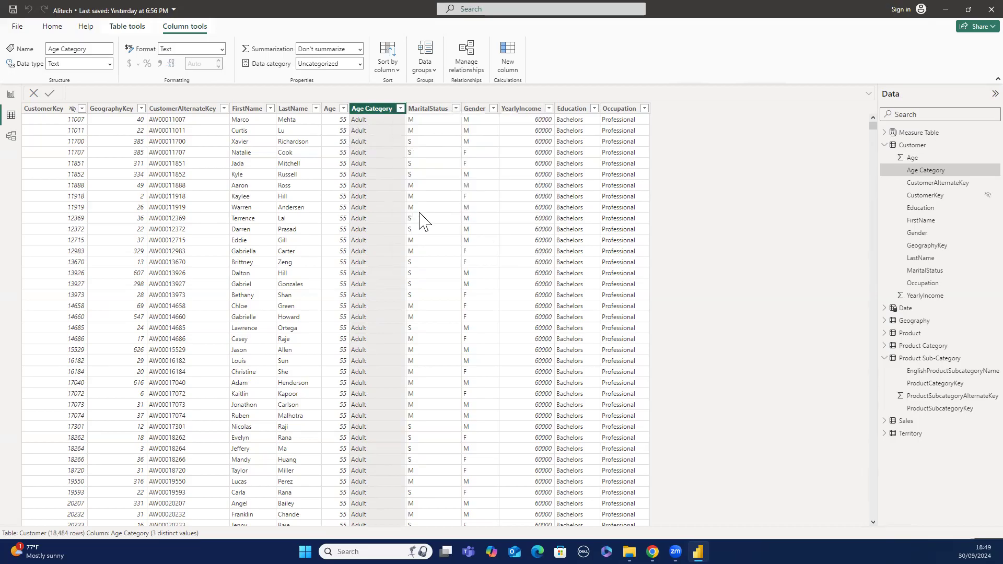
Return to the Customer table's data after viewing the report page and add a new calculated column.
click(12, 95)
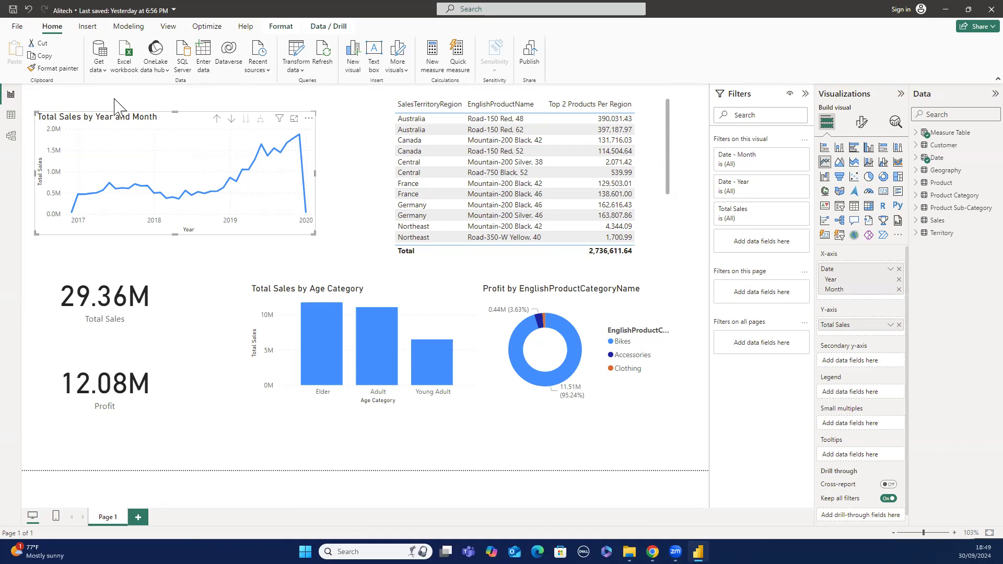
click(11, 116)
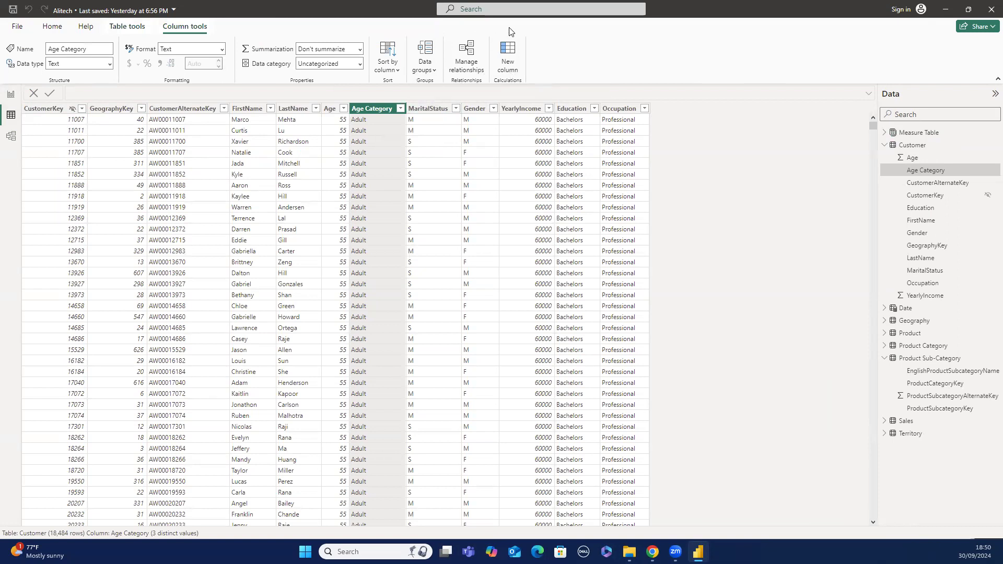
click(511, 69)
click(511, 69)
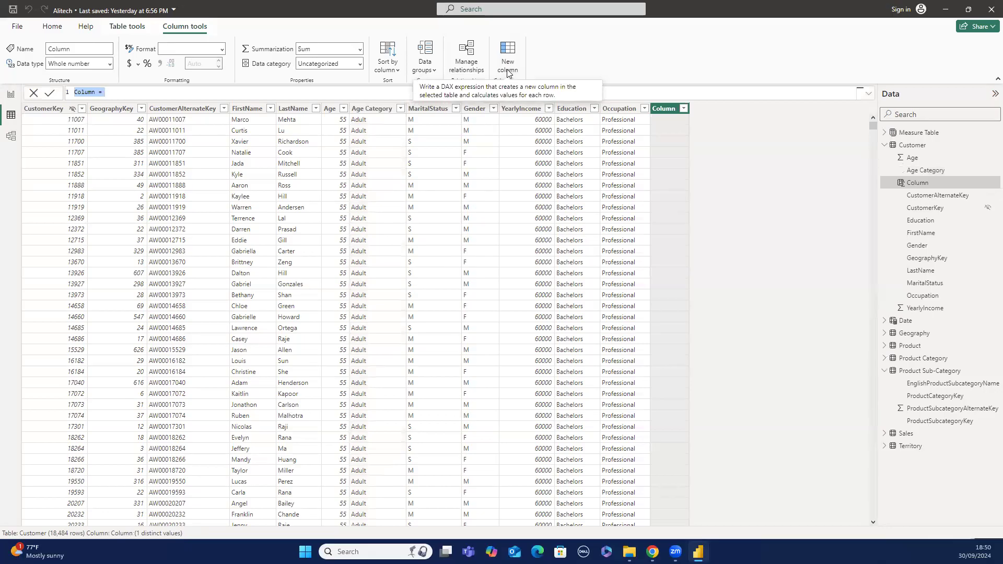
Try to name the new column Age Category and begin its formula with IF.
text(Age)
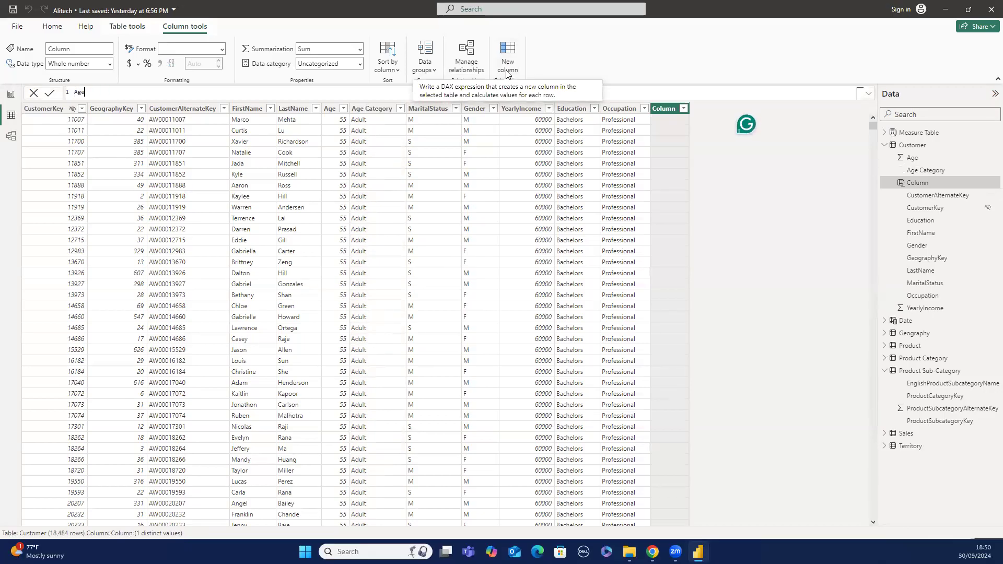
text( categor)
key(BackSpace)
key(BackSpace)
key(BackSpace)
key(BackSpace)
key(BackSpace)
text(e Category)
text(= IF)
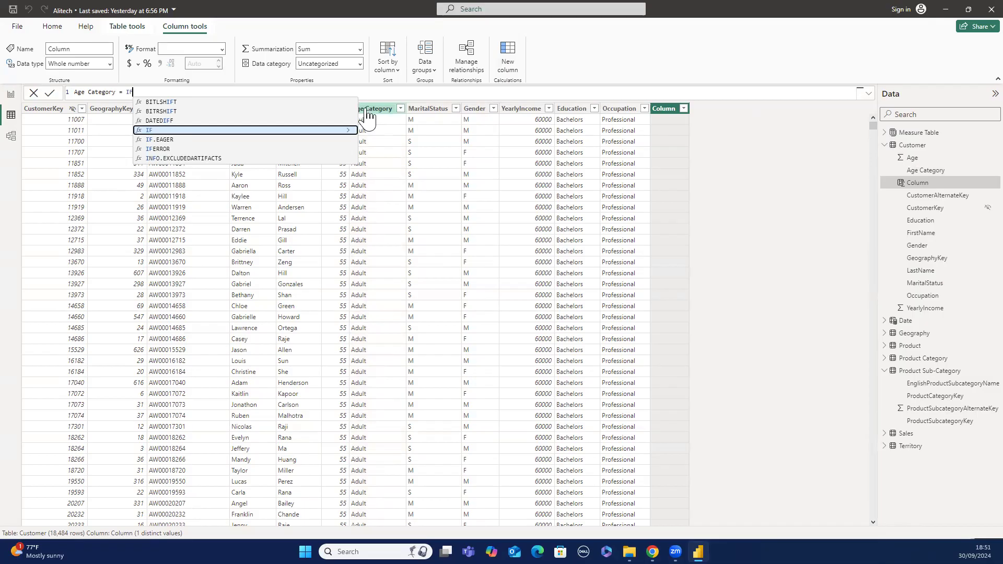
click(321, 130)
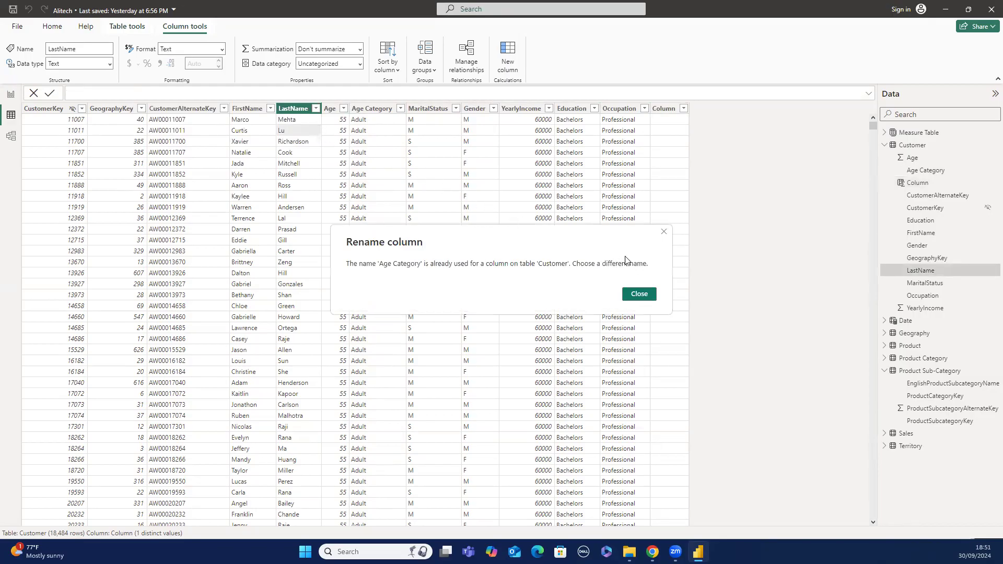
click(664, 232)
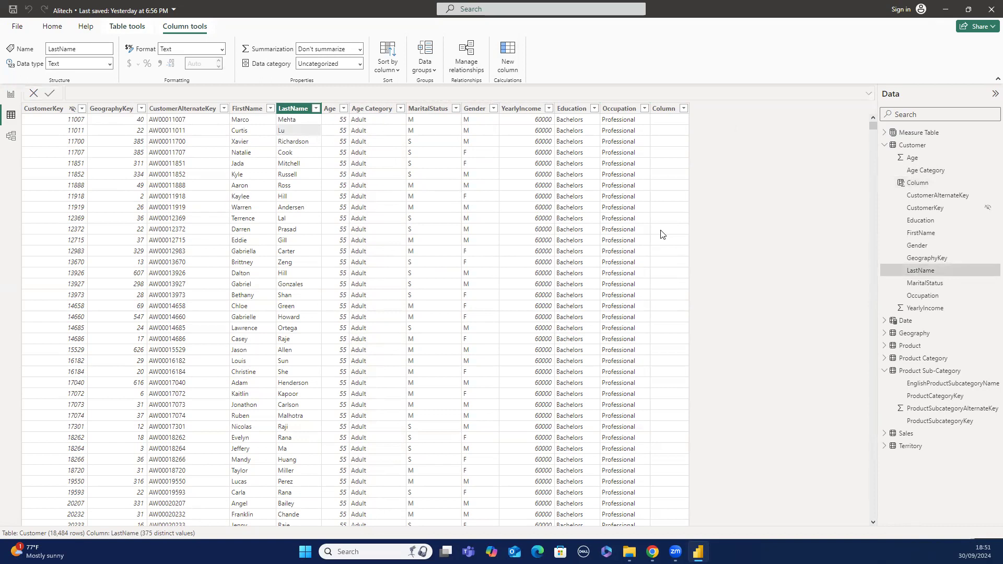
Define the new column as Age Category 2 and begin its formula with an IF test on 'Customer'[Age].
click(660, 108)
text(Age)
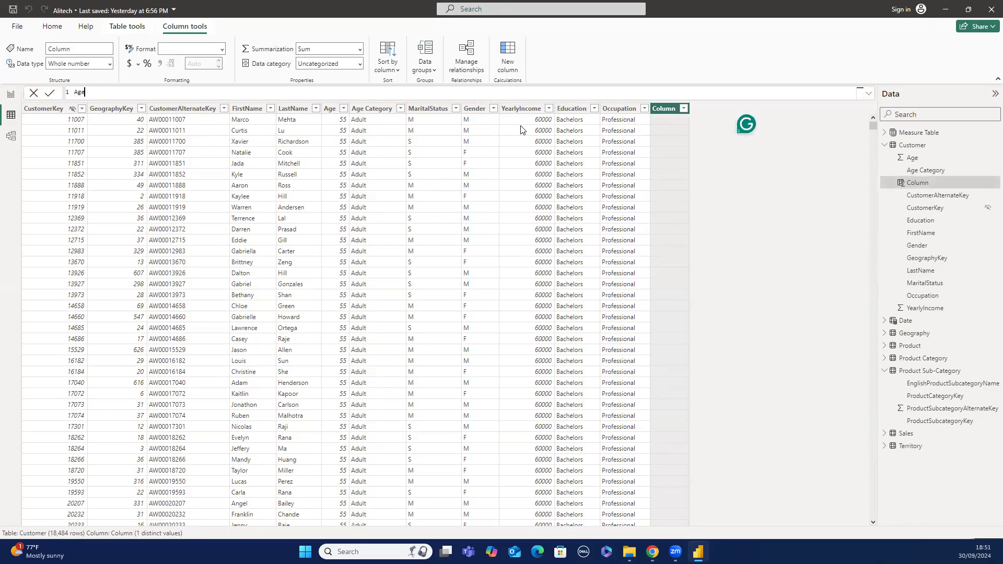
text( Category 2 = if)
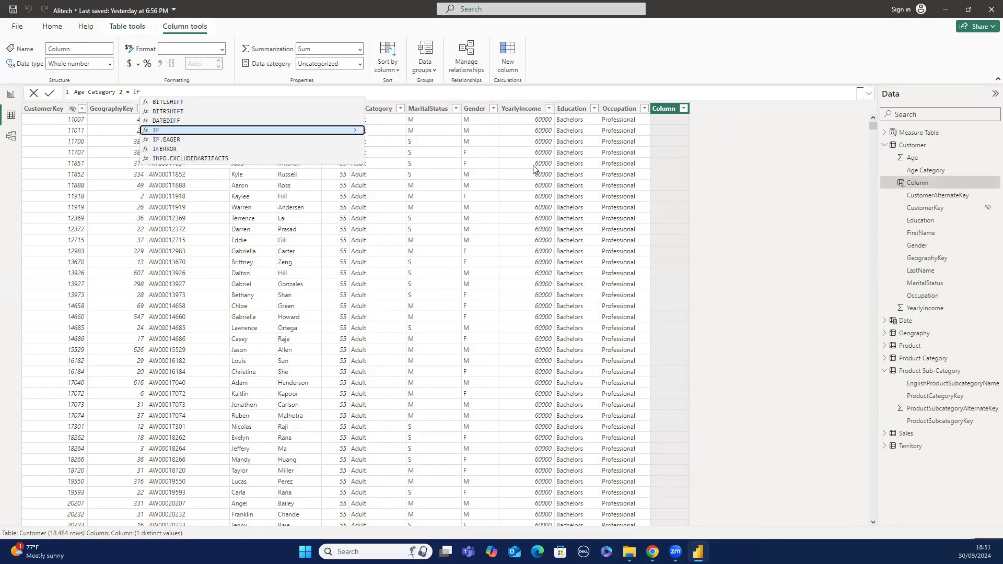
click(337, 130)
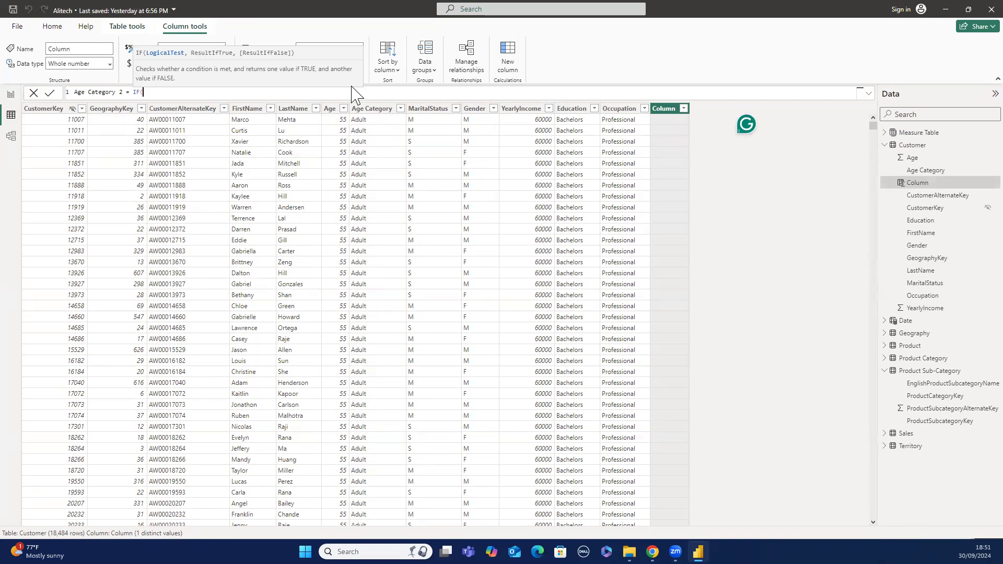
text(')
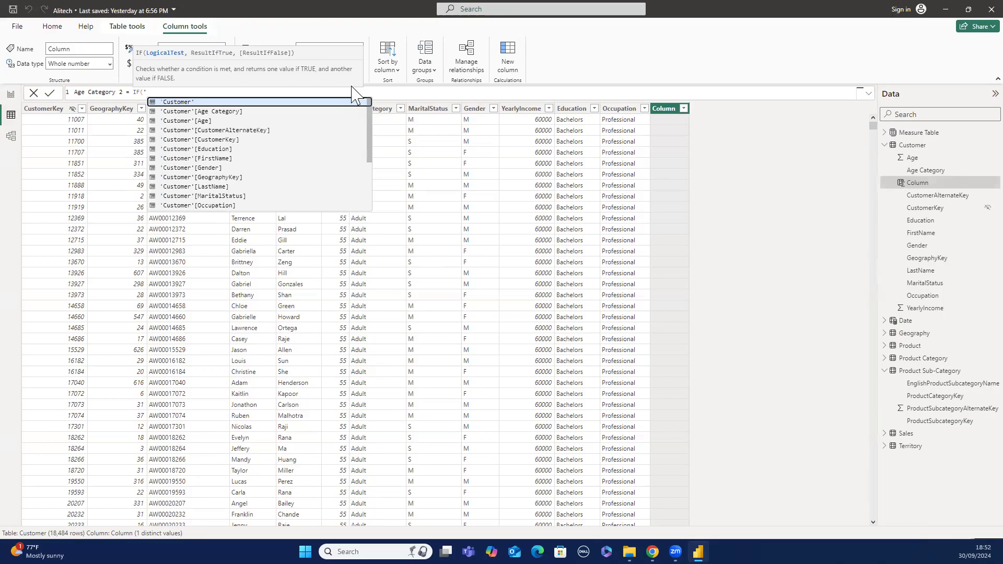
text(c)
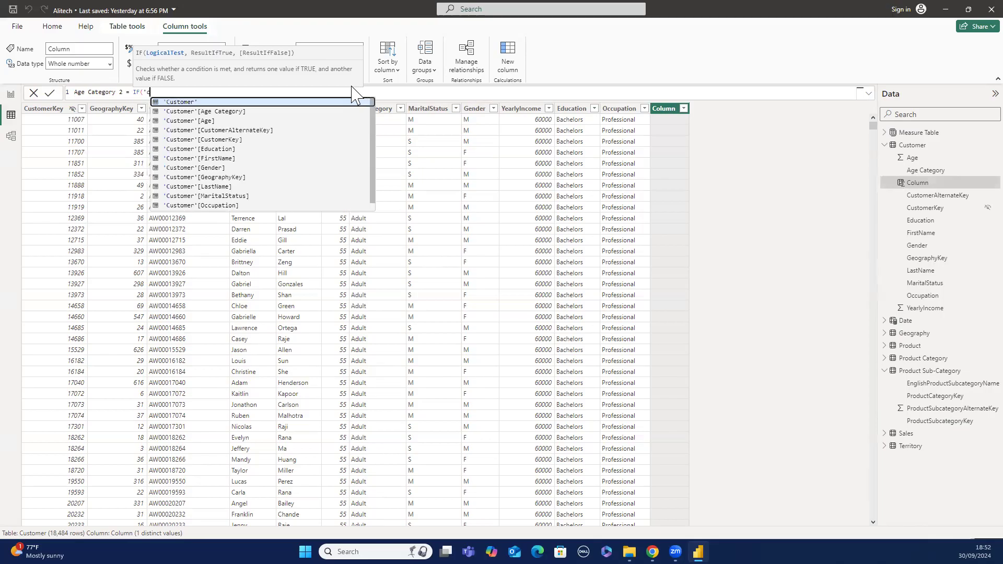
click(288, 120)
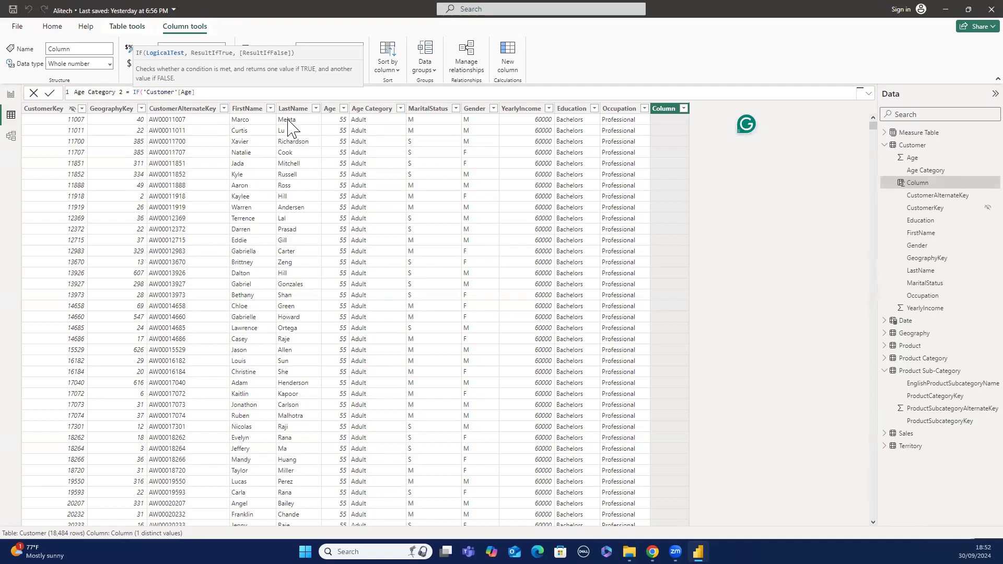
Make the first IF test check for an age <=45 and return "Young Adult" when true.
text(<)
text(=)
text(45)
text(,")
text(You)
text(r)
text(g)
text( Ad)
text(u)
text(l)
text(t)
text(",)
Nest a second IF on 'Customer'[Age] as the false result of the first test.
text(if)
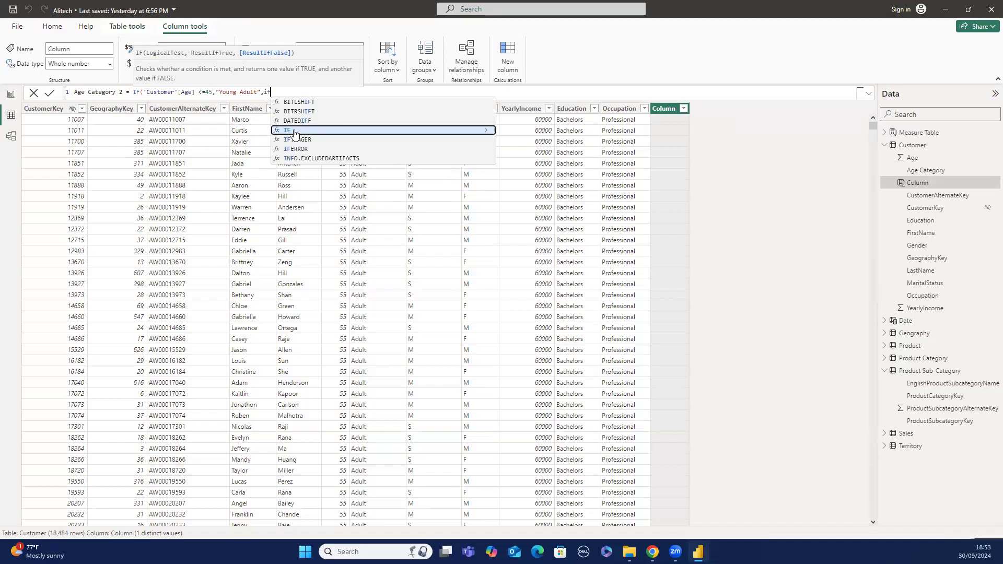
click(294, 130)
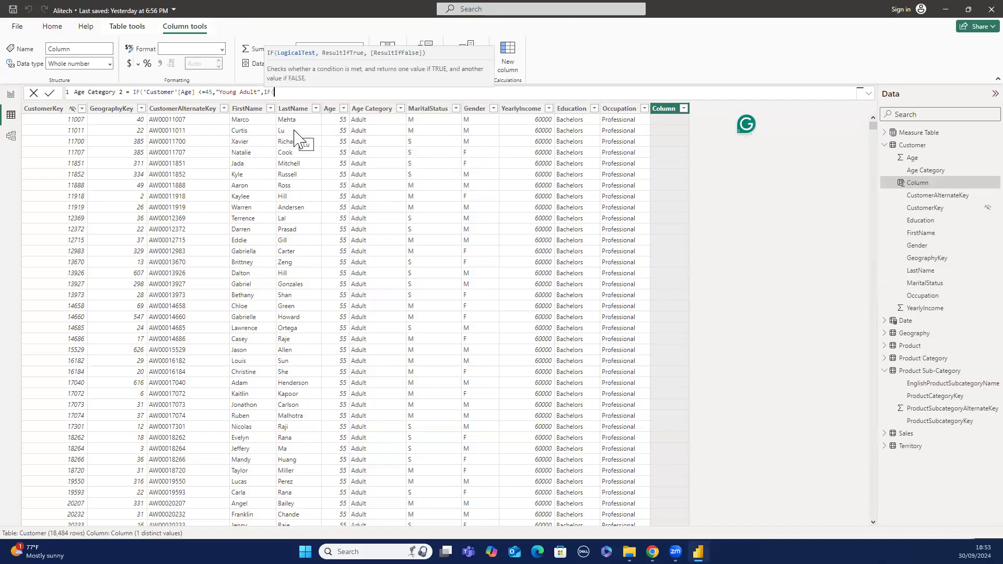
text(,)
key(BackSpace)
text(')
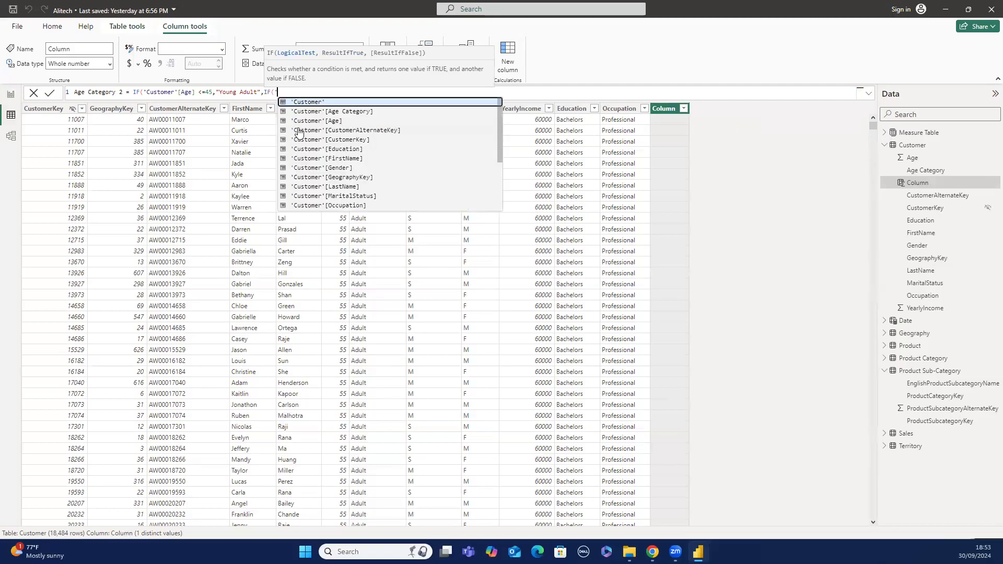
click(312, 121)
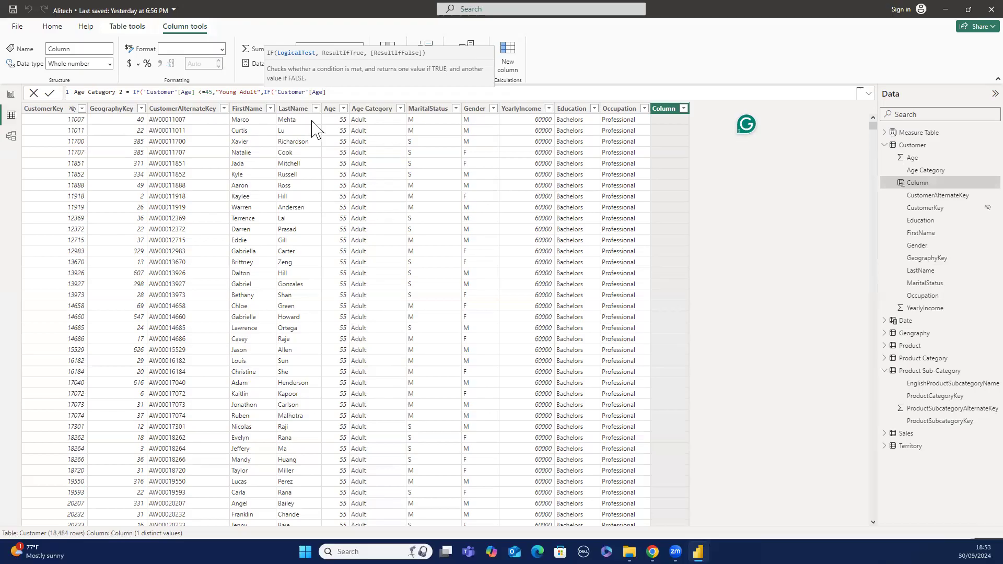
text(bet)
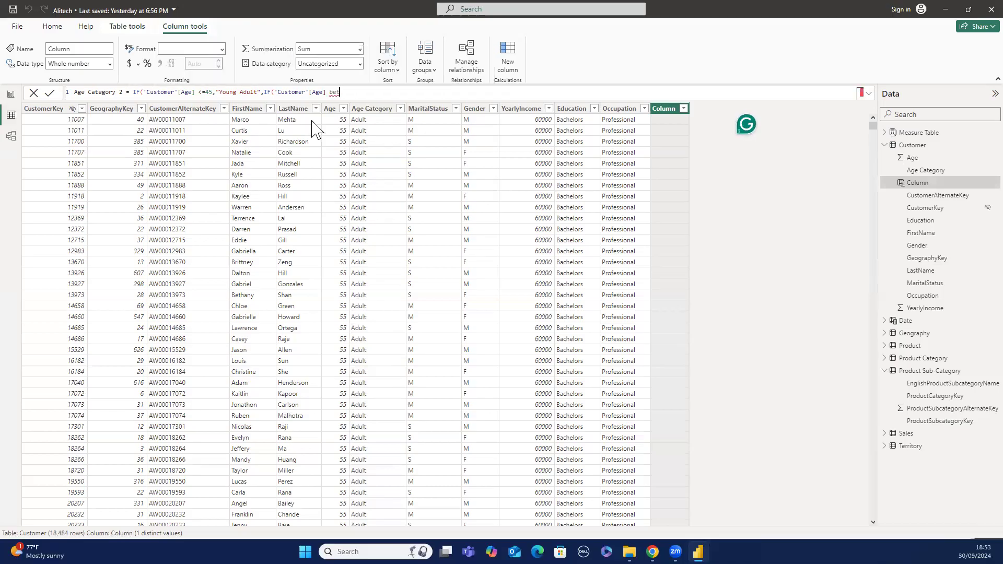
key(BackSpace)
text(BB)
key(BackSpace)
key(BackSpace)
Change the first age test in the formula to <45.
click(207, 90)
key(BackSpace)
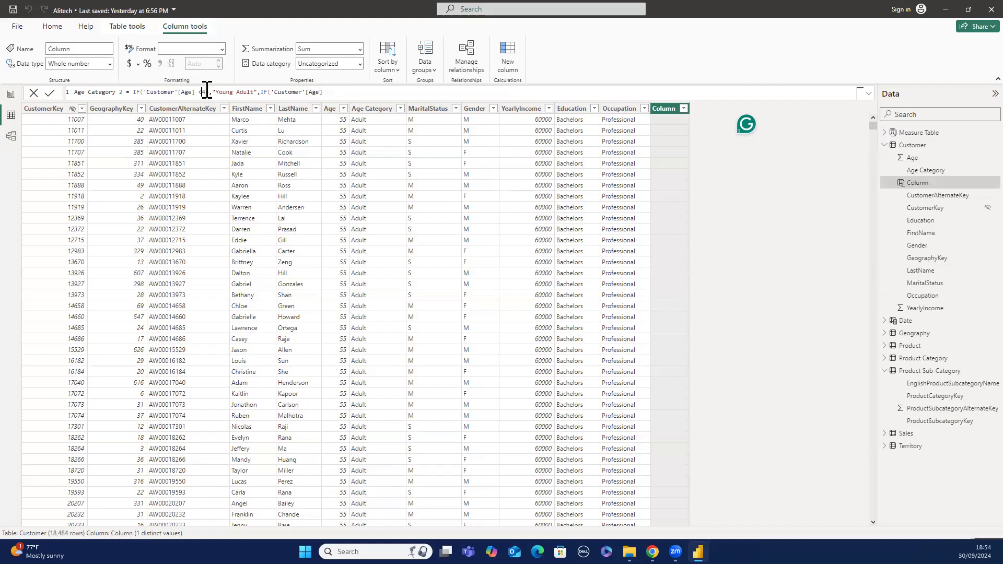
click(328, 92)
text(<)
key(BackSpace)
key(BackSpace)
text(8)
key(BackSpace)
key(BackSpace)
key(BackSpace)
text(45)
text(,)
key(BackSpace)
key(BackSpace)
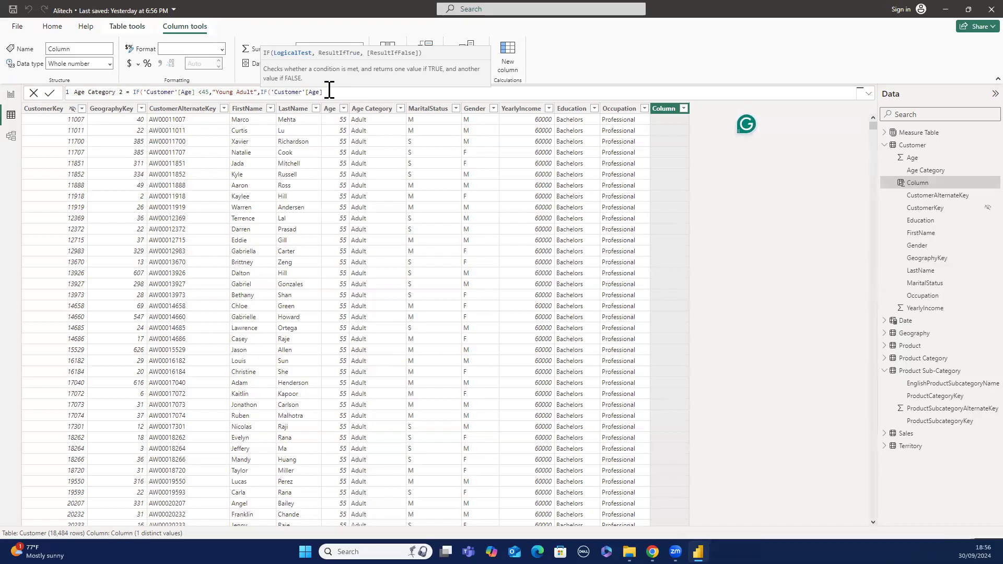
text(45)
click(329, 91)
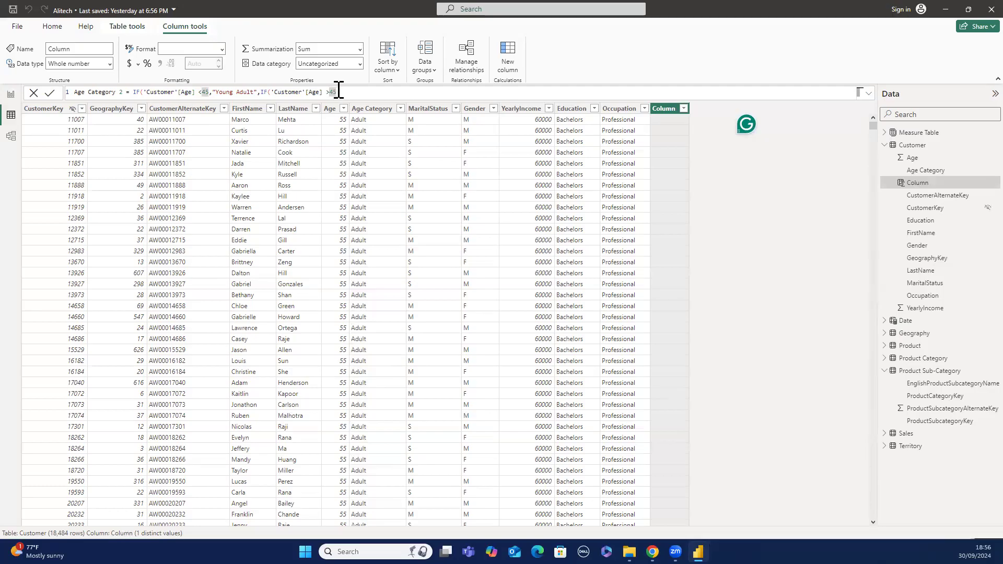
key(BackSpace)
text(45)
key(BackSpace)
key(BackSpace)
key(BackSpace)
key(BackSpace)
key(BackSpace)
text(IN)
key(BackSpace)
key(BackSpace)
key(BackSpace)
text(BETWEEN)
key(BackSpace)
key(BackSpace)
key(BackSpace)
key(BackSpace)
key(BackSpace)
key(BackSpace)
key(BackSpace)
key(BackSpace)
key(BackSpace)
Make the nested IF test check for an age < 55 and return "Adult" when true.
text(<)
text(55,)
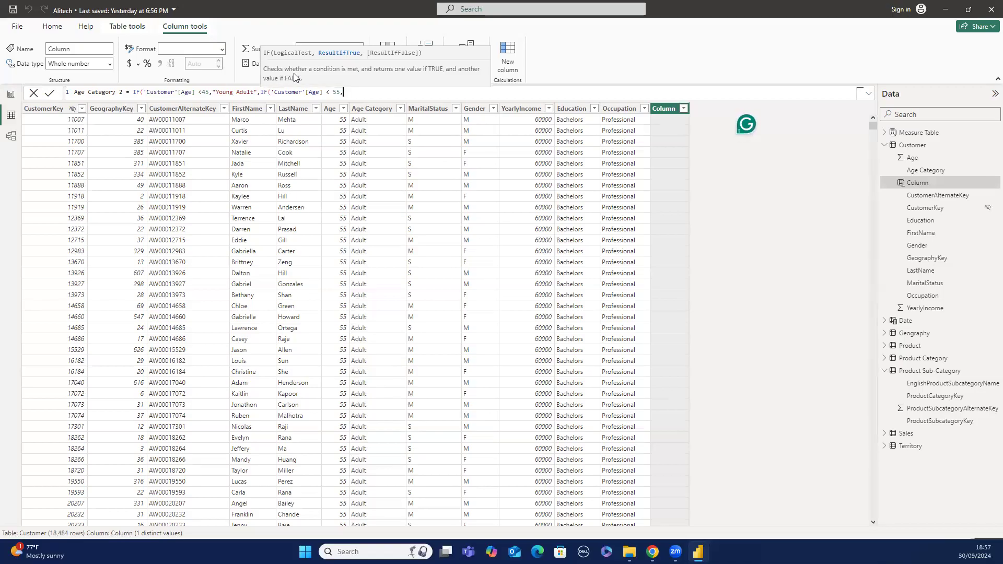
text( ")
text(ADULT")
key(BackSpace)
key(BackSpace)
key(BackSpace)
key(BackSpace)
key(BackSpace)
text(dult")
Add "Elder" as the nested IF's false result, close both IF functions and commit the Age Category 2 formula.
text(,")
text(Elder"))
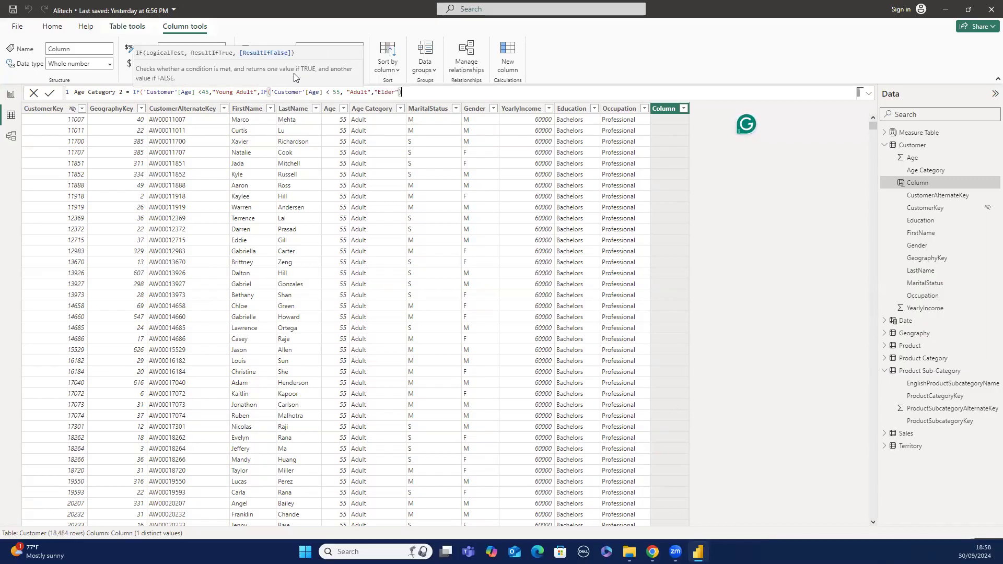
text())
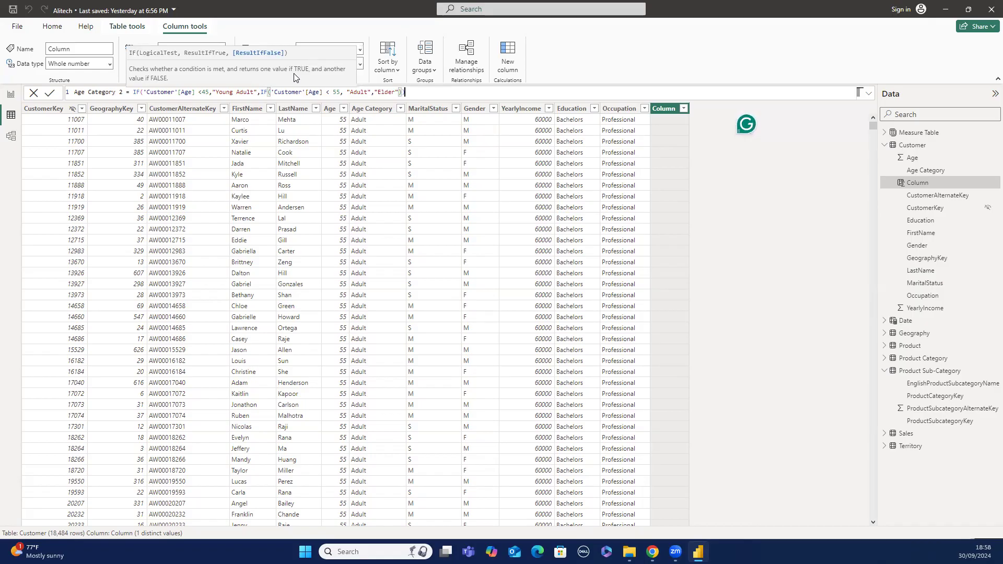
key(Return)
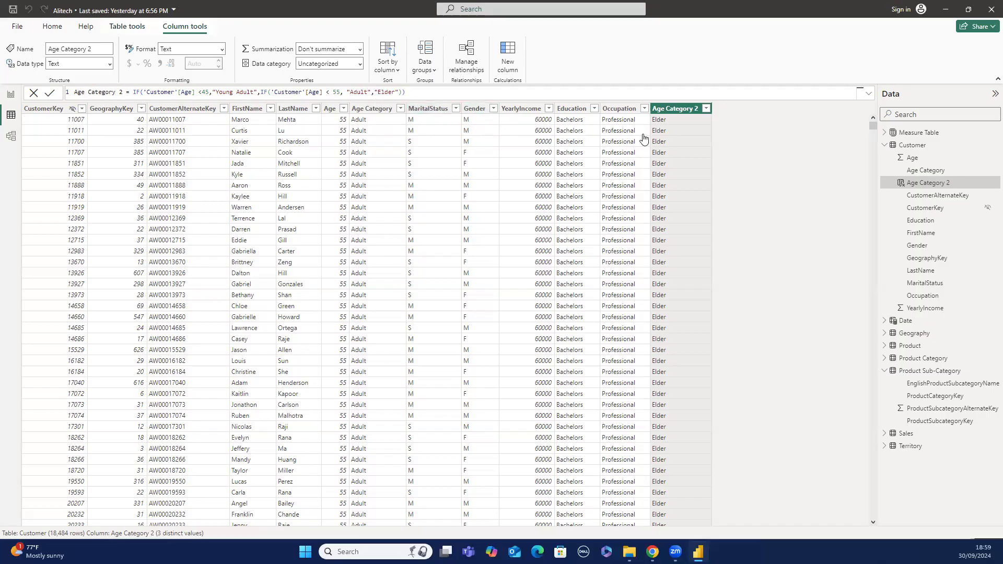
Examine the Customer rows to compare the Age Category 2 values with the Age and Age Category columns.
scroll(646, 144, down, 10)
scroll(649, 148, down, 13)
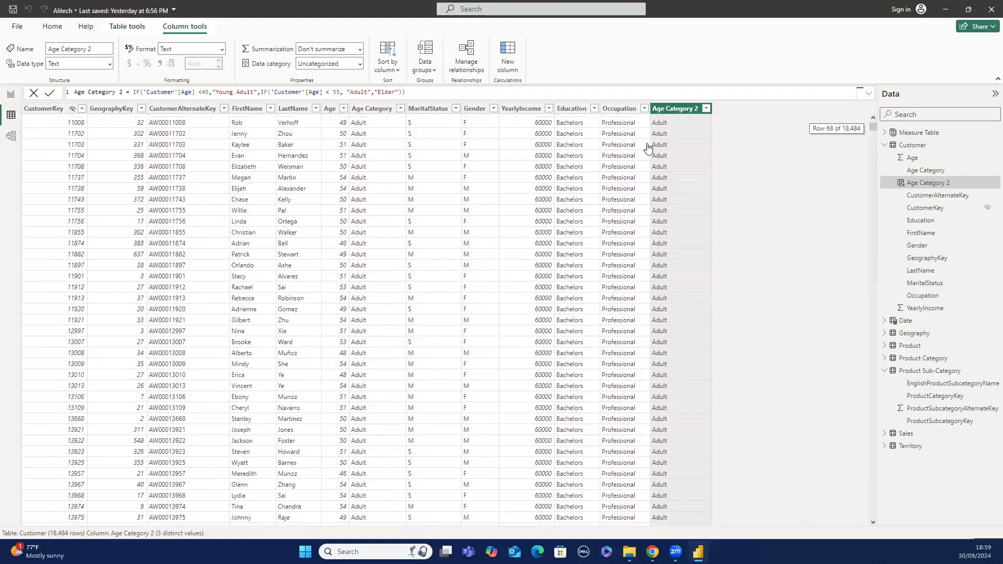
scroll(647, 148, down, 13)
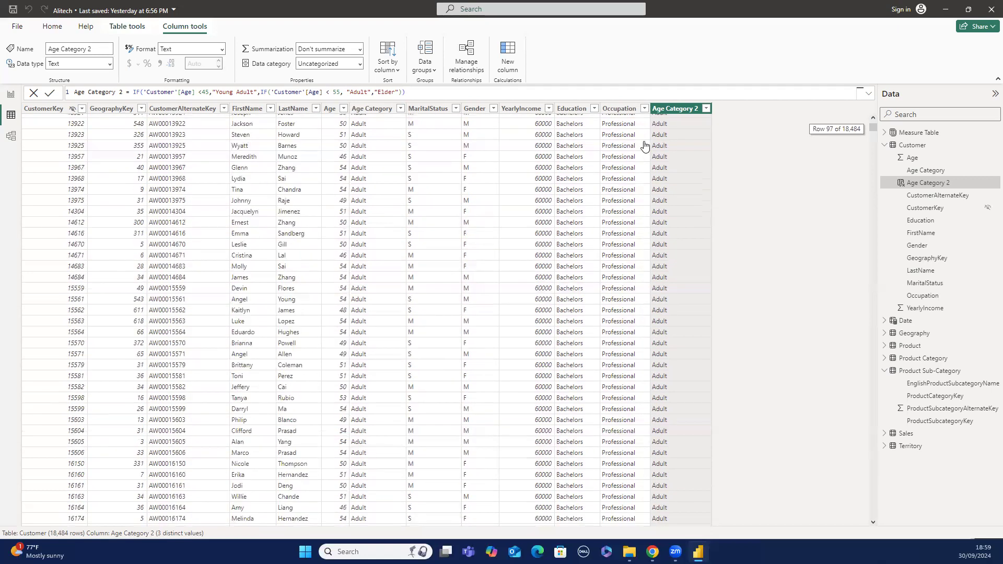
scroll(644, 144, down, 12)
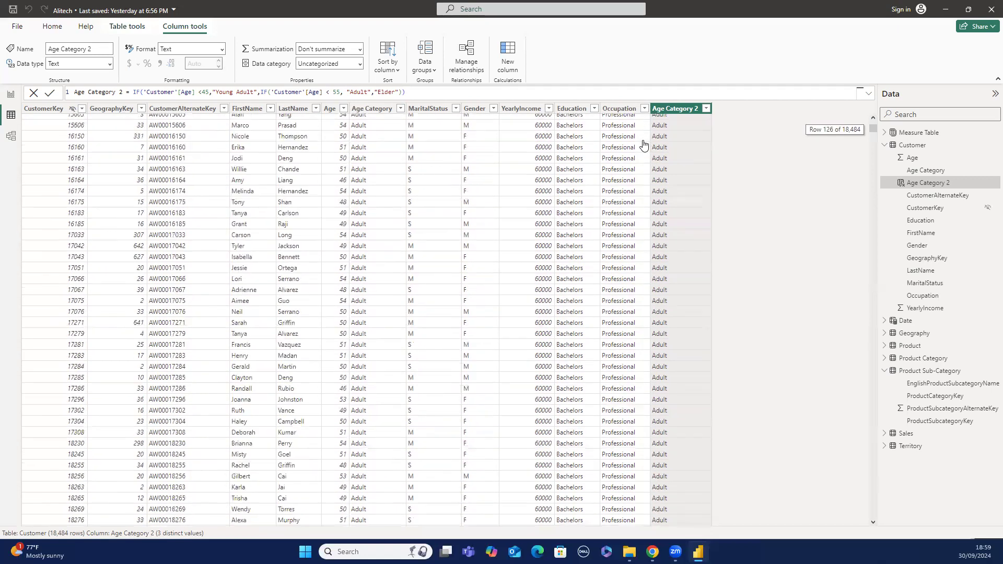
scroll(631, 145, up, 20)
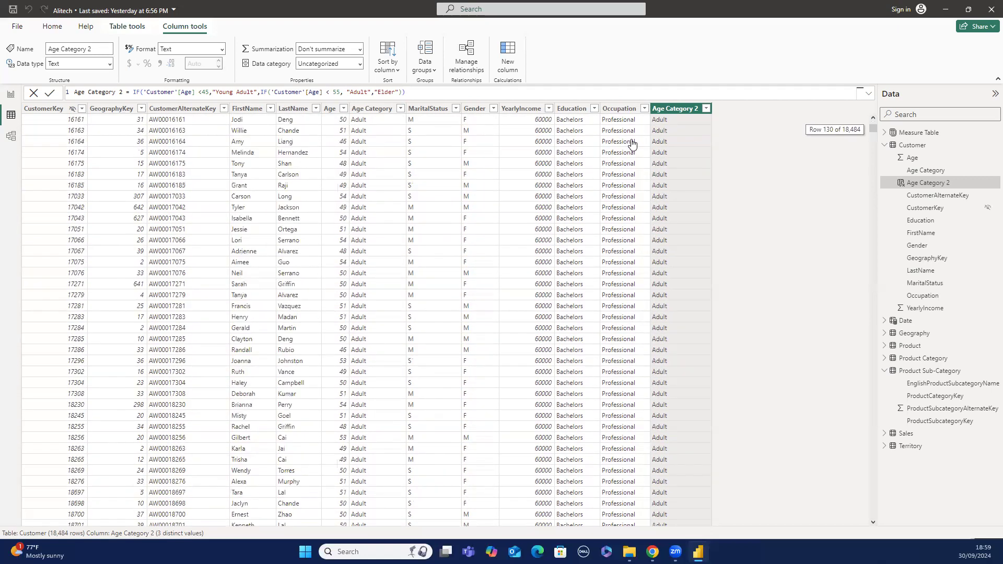
scroll(628, 144, up, 4)
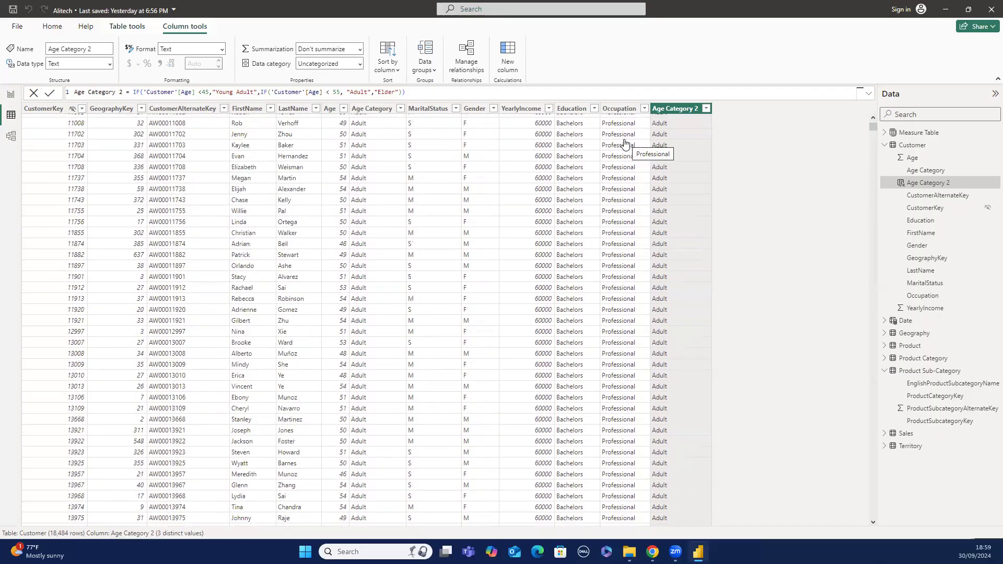
scroll(626, 144, up, 1)
scroll(623, 144, up, 11)
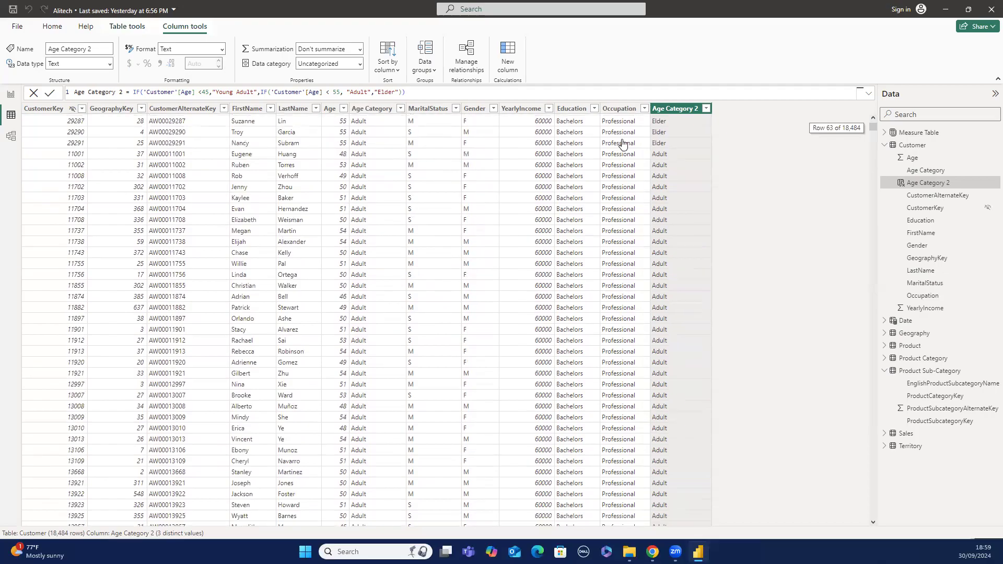
scroll(621, 143, up, 2)
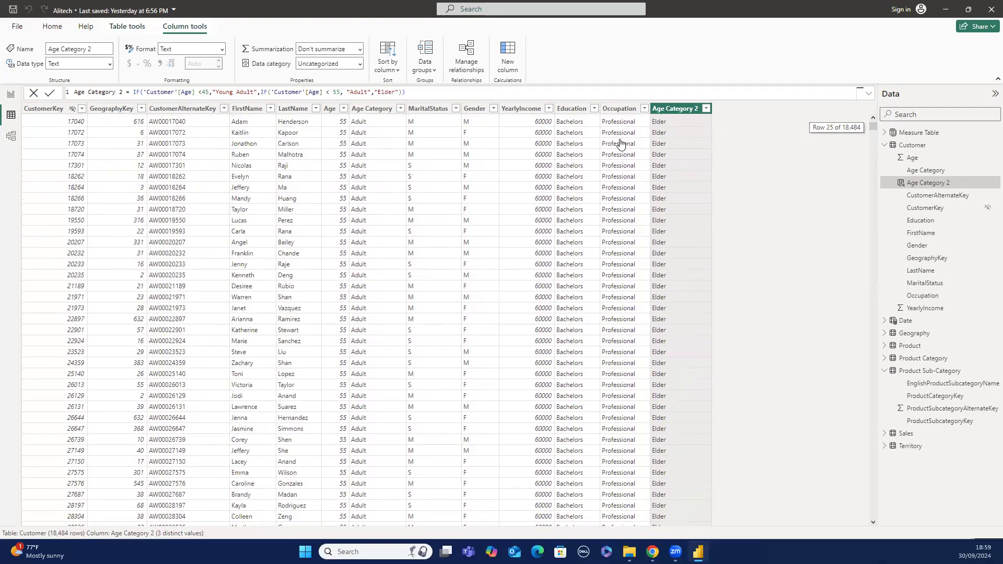
scroll(620, 143, up, 6)
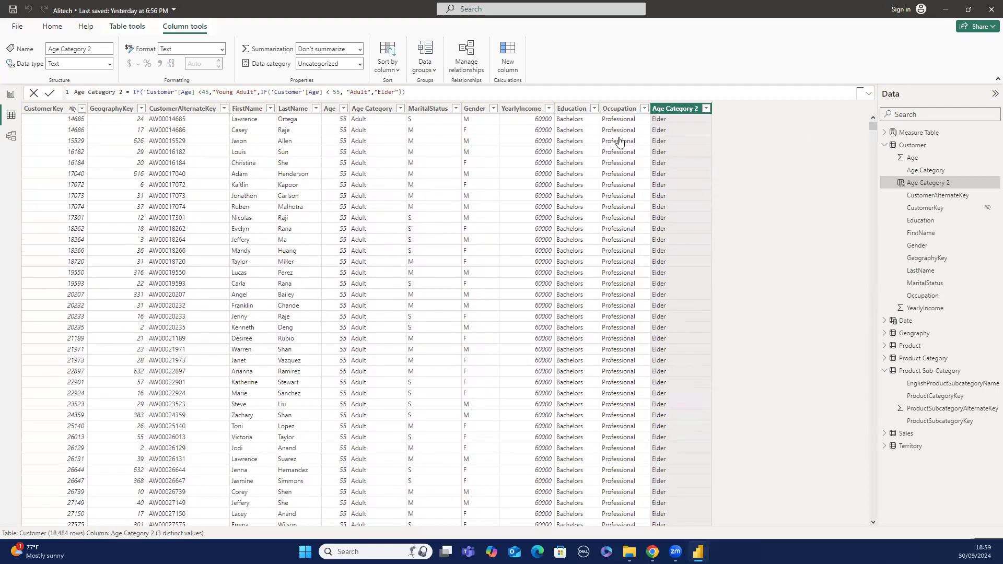
scroll(615, 139, up, 2)
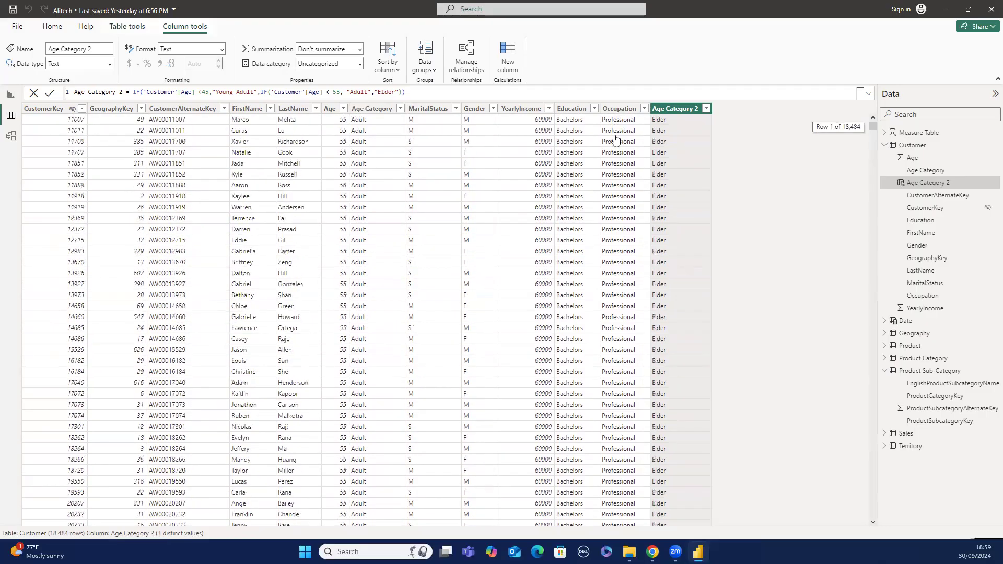
click(377, 107)
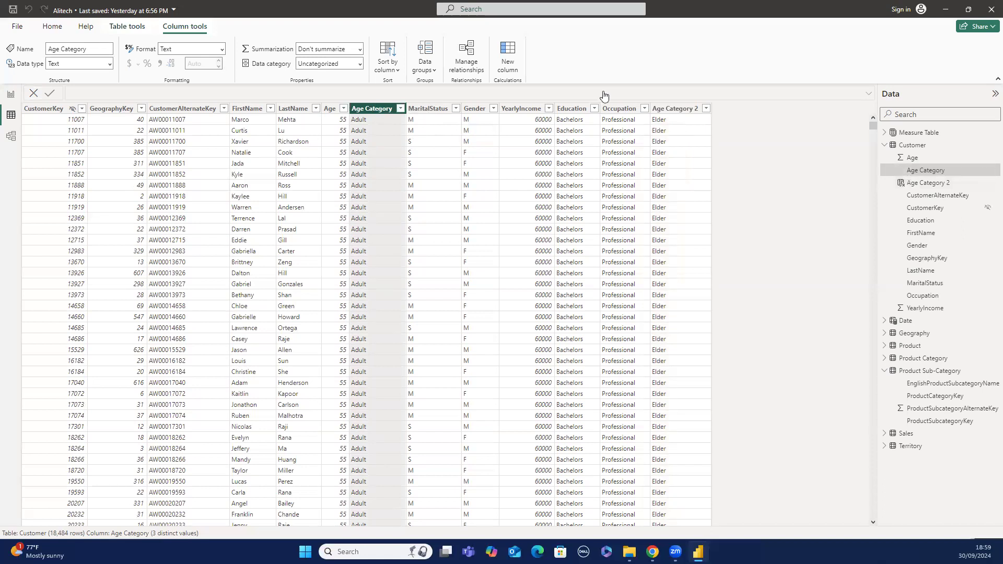
Review the Age Category 2 column's formula, return to the report page and collapse the Customer table's fields.
click(659, 108)
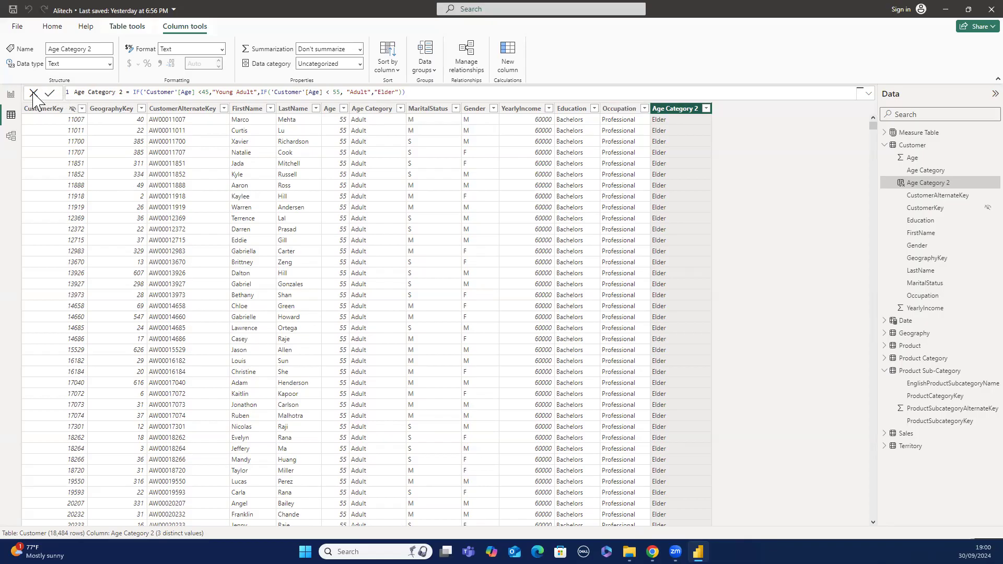
click(12, 95)
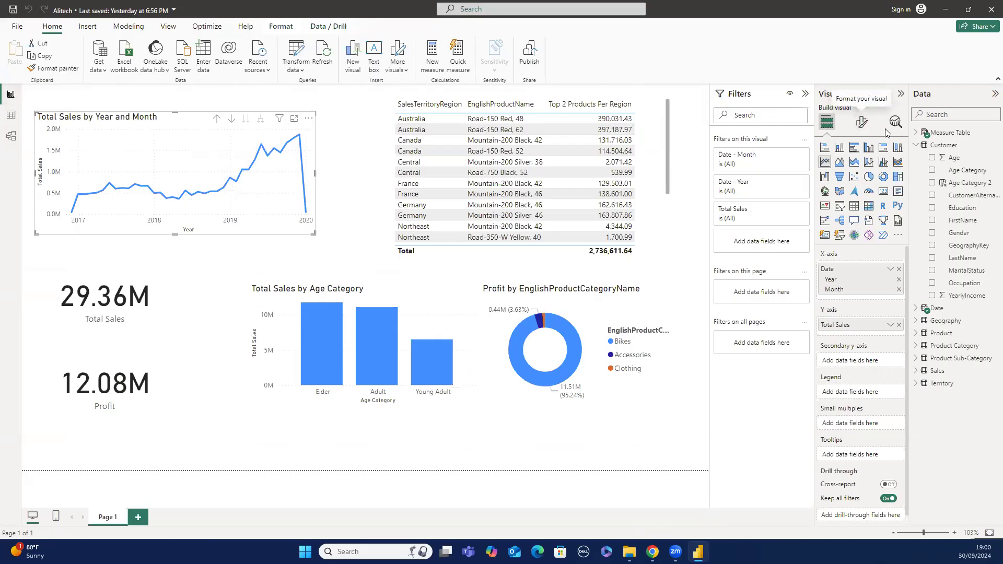
click(916, 146)
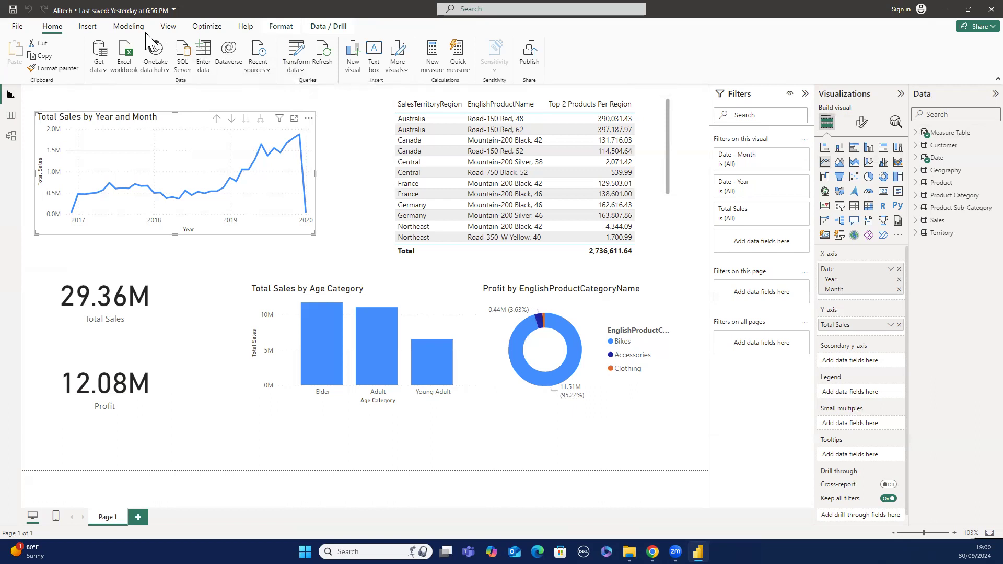
click(129, 26)
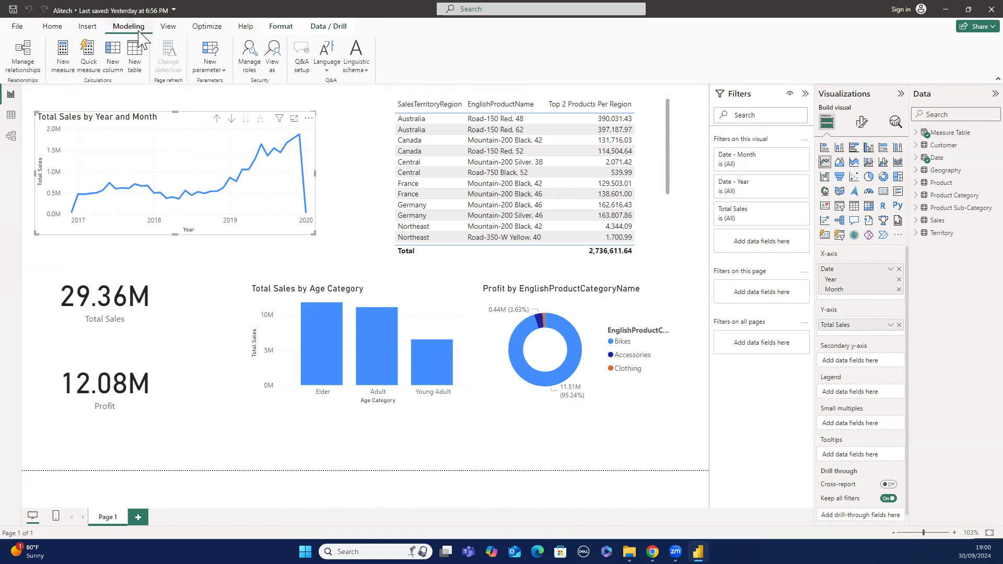
click(166, 27)
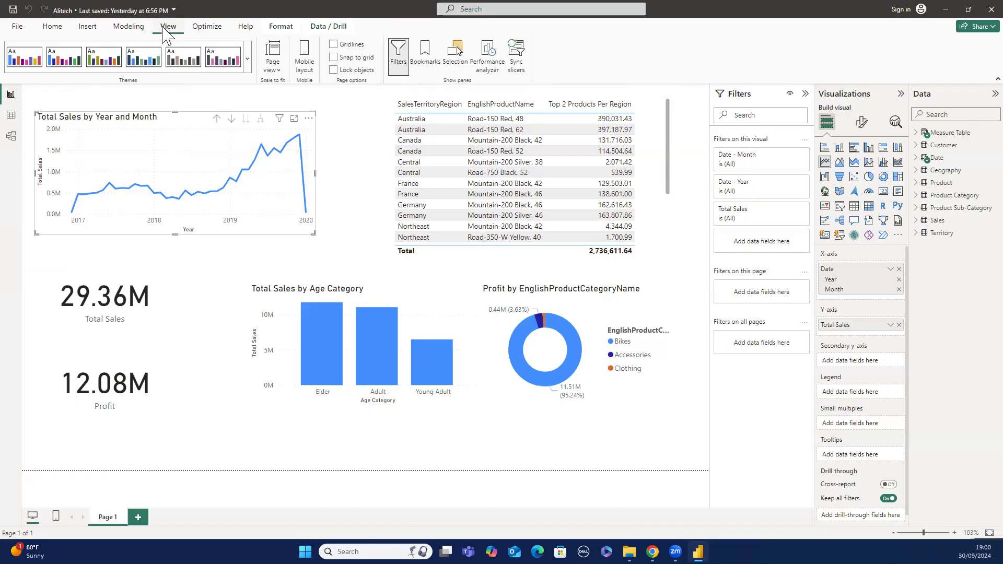
click(132, 29)
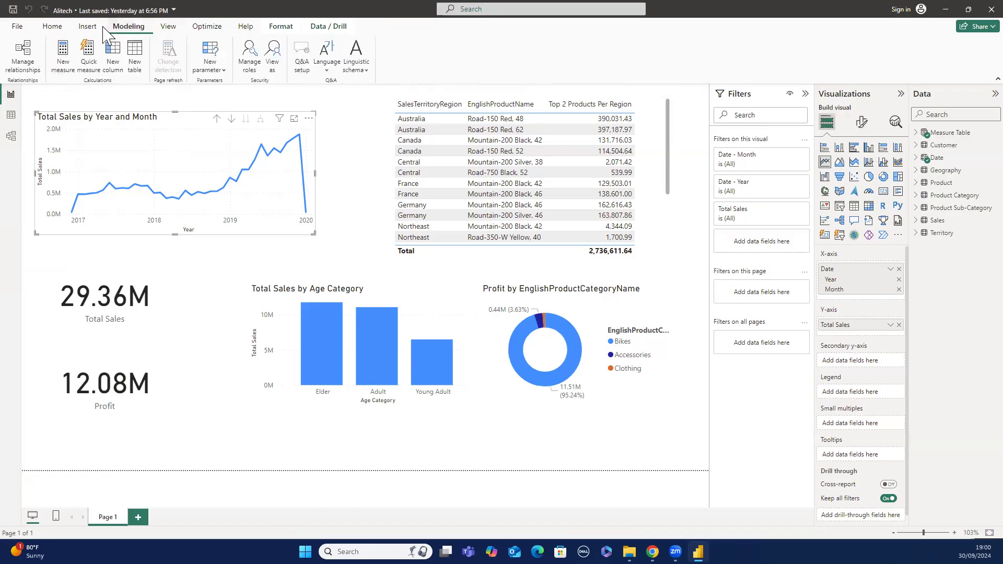
click(61, 26)
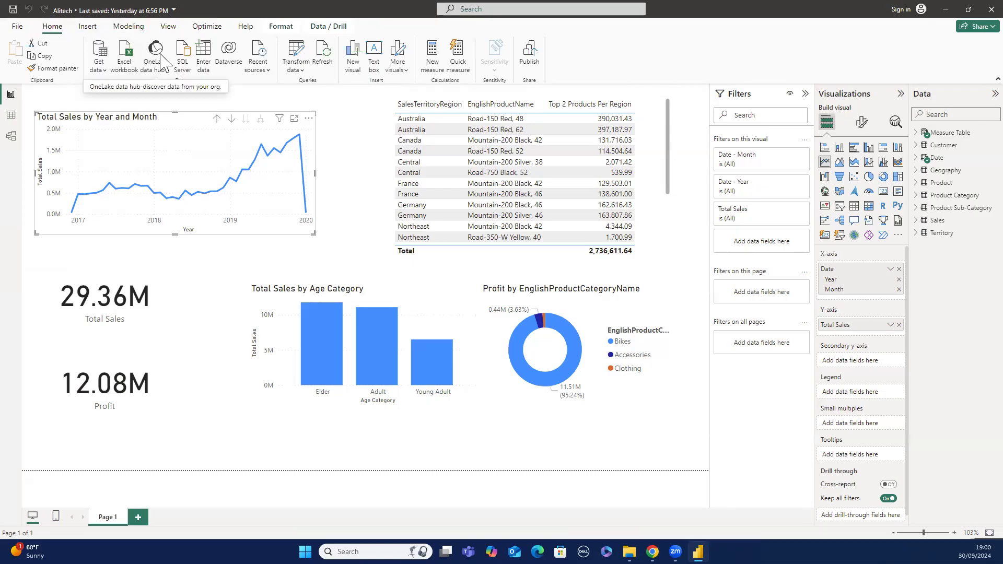
click(202, 67)
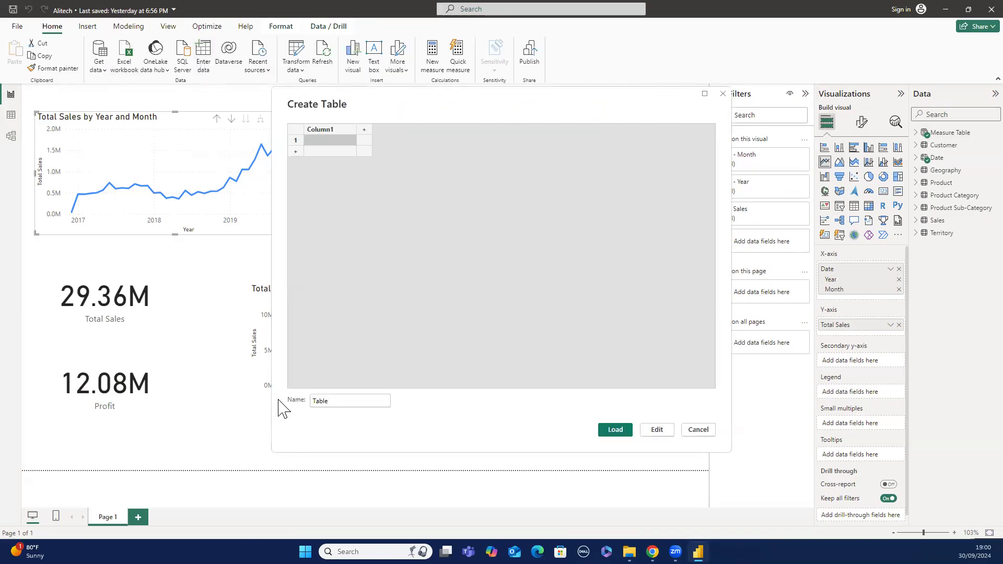
click(317, 399)
text(mmmm)
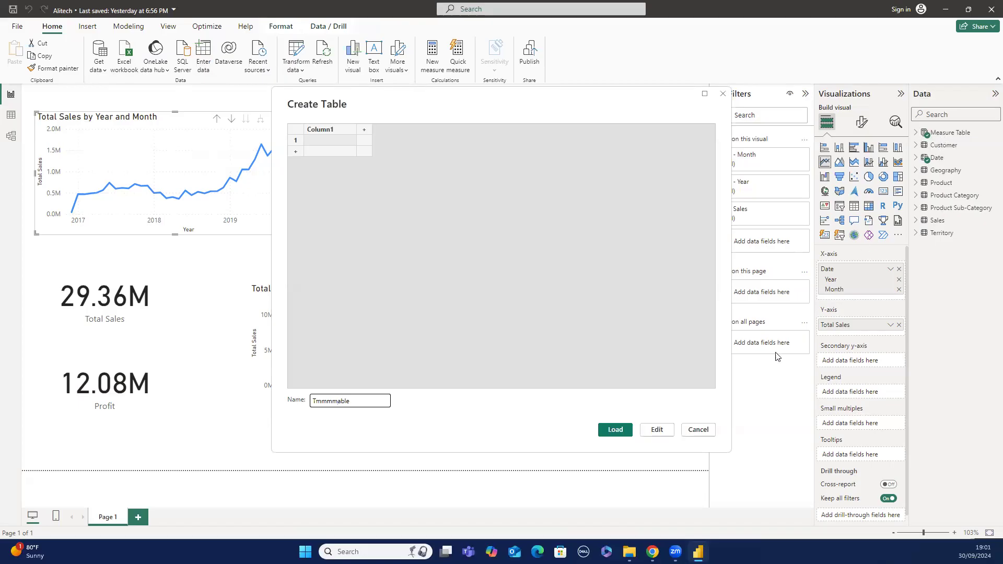
click(704, 430)
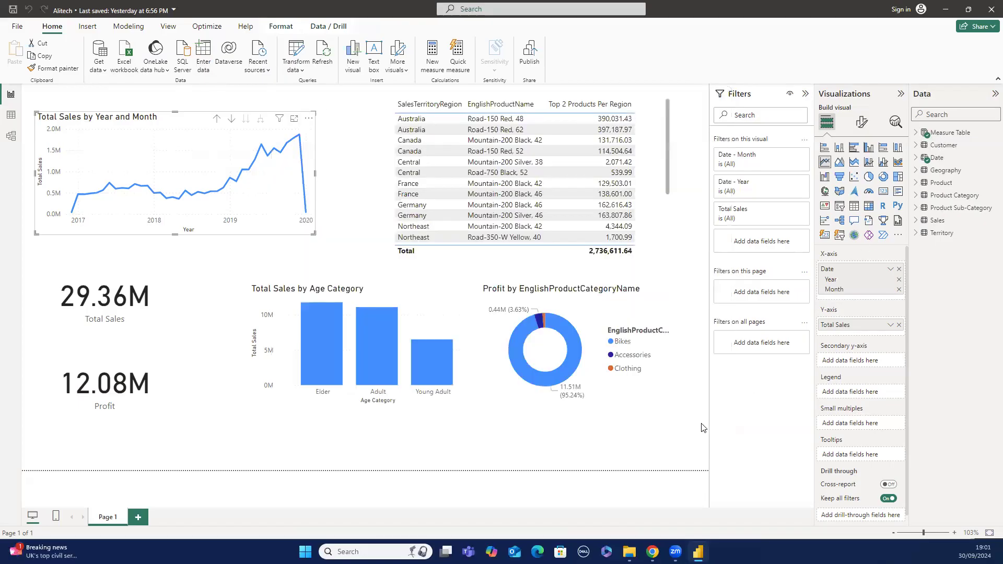
Expand the Measure Table and display the Total Sales measure's formula.
click(916, 134)
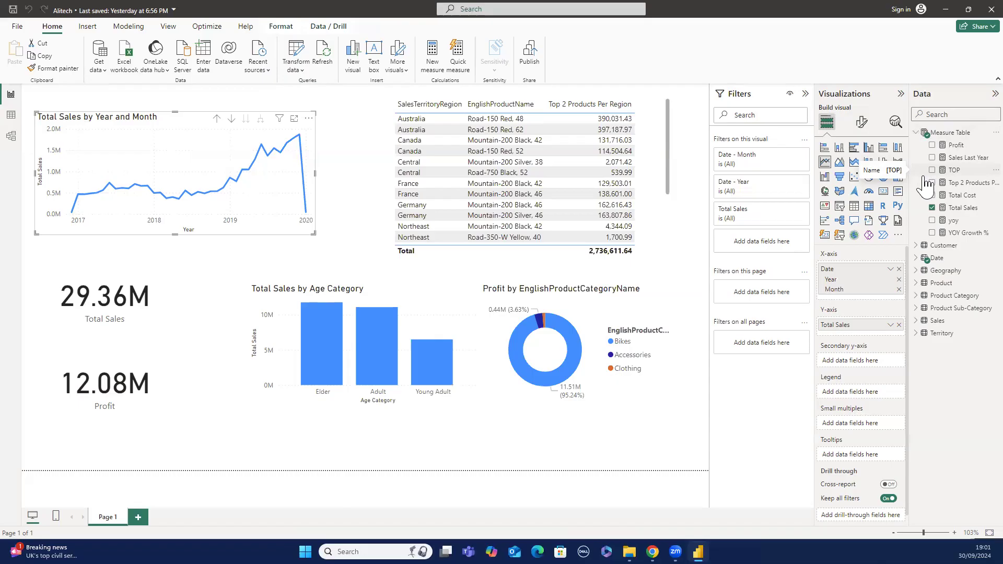
click(952, 209)
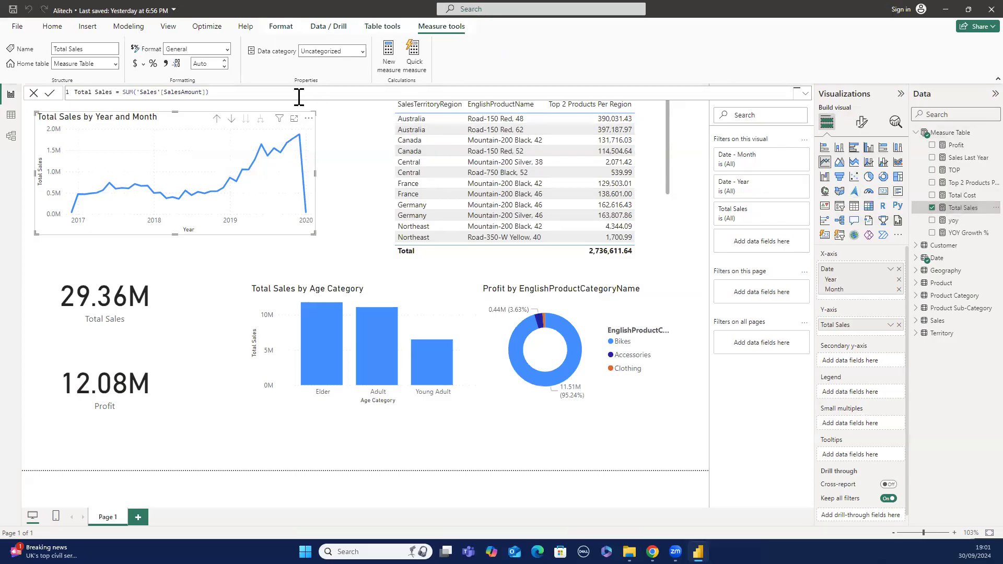
click(227, 93)
Show the Sales table's data and examine the OrderQuantity and UnitPrice values row by row.
click(12, 112)
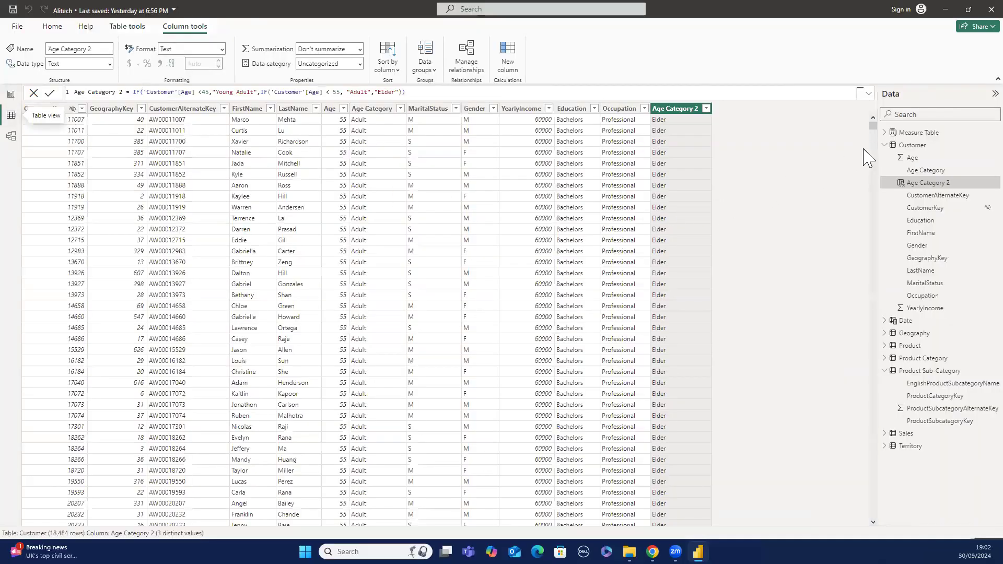
click(884, 144)
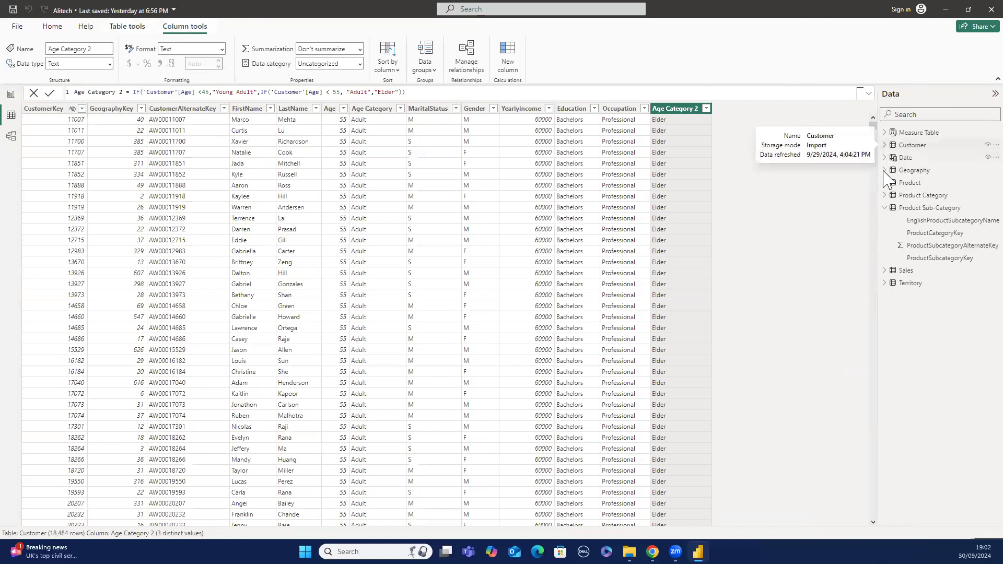
click(902, 270)
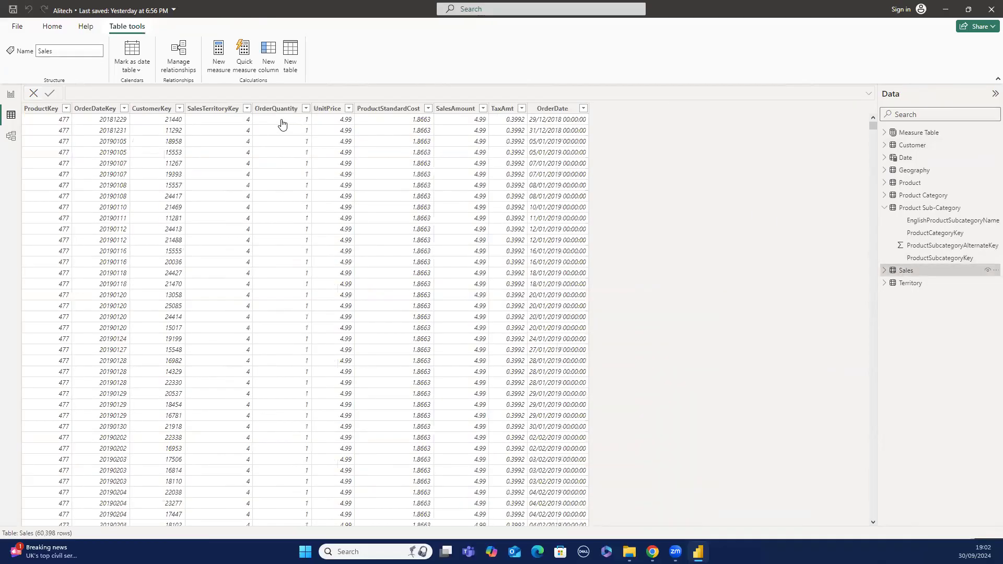
click(281, 123)
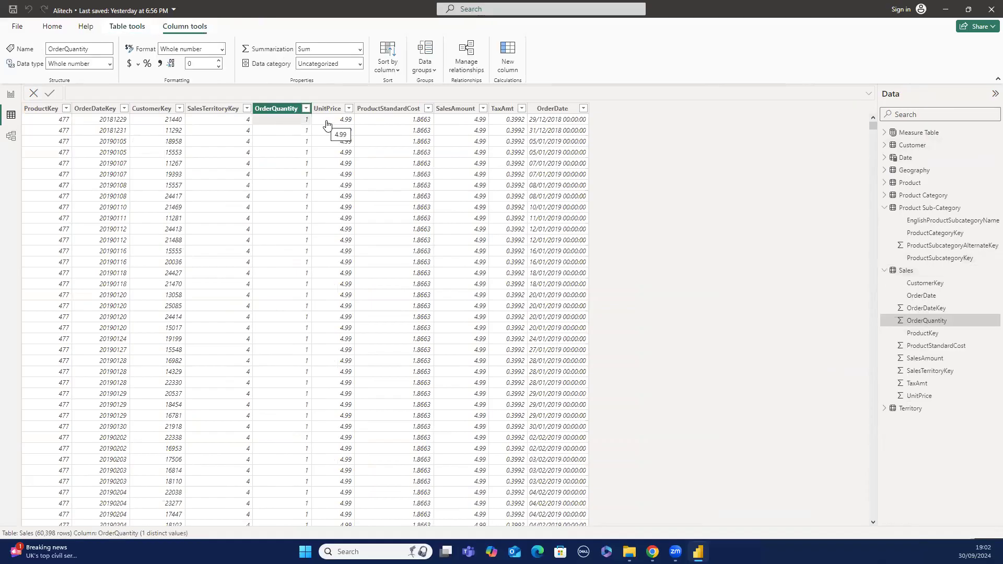
click(316, 128)
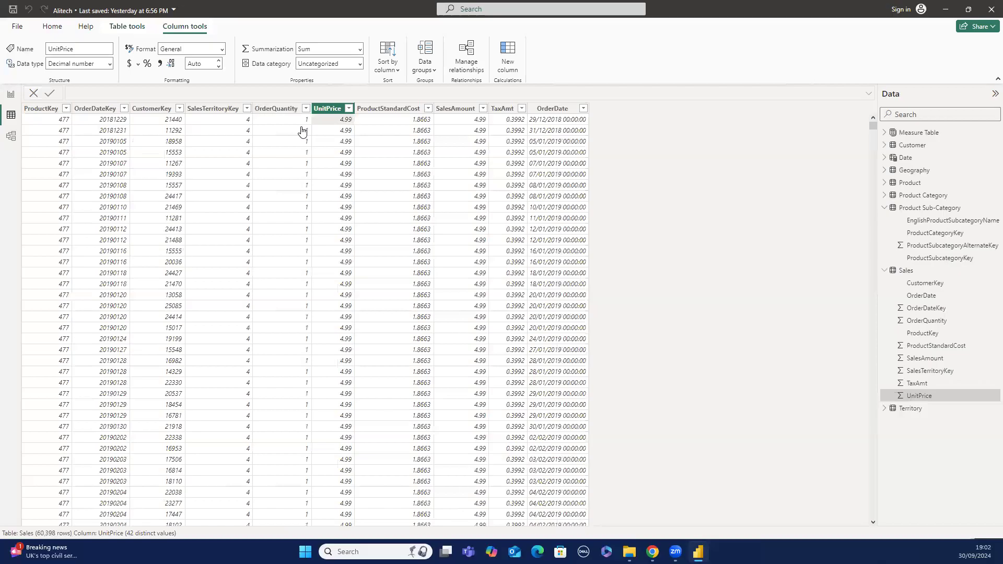
click(302, 131)
click(316, 133)
click(305, 143)
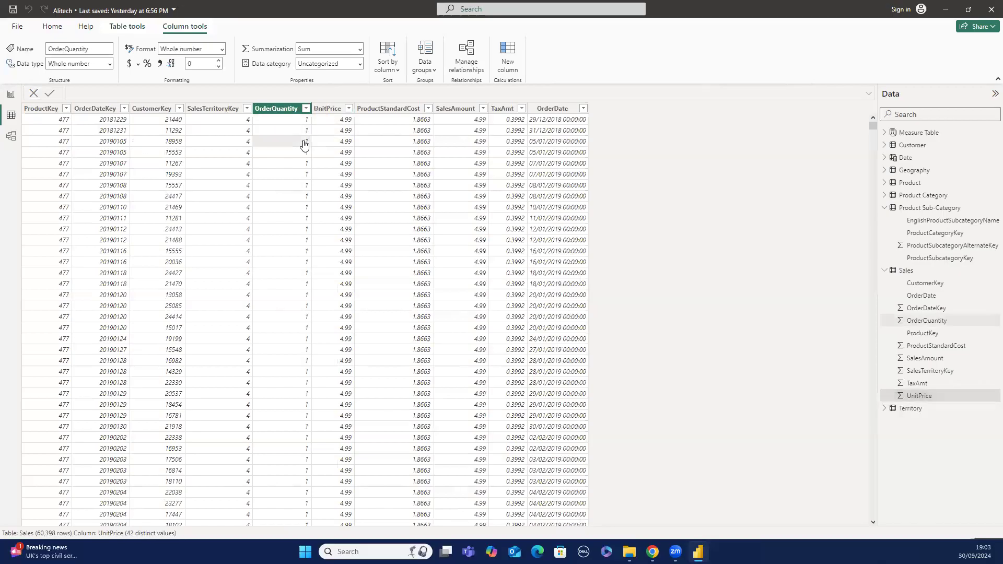
right_click(324, 142)
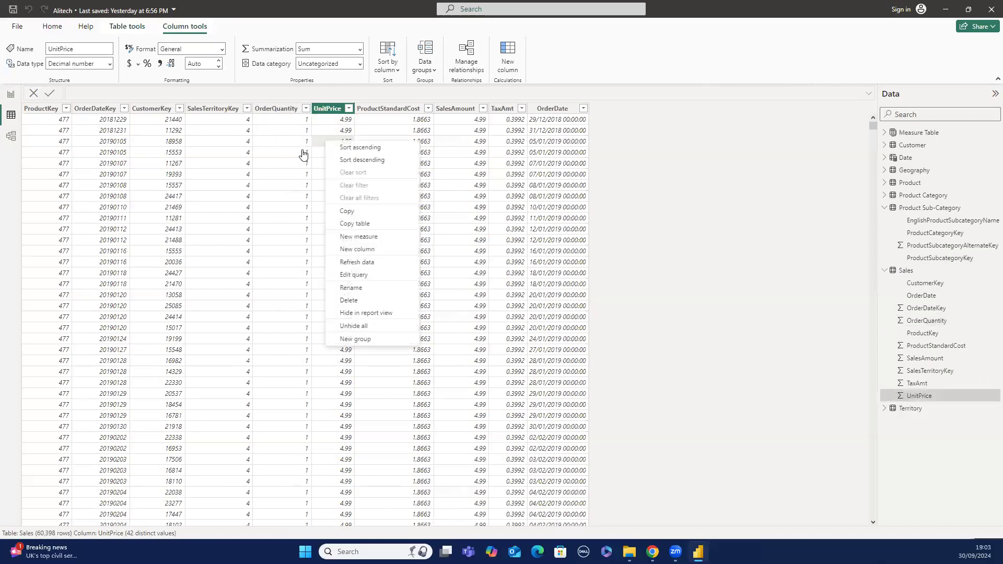
click(303, 155)
key(Right)
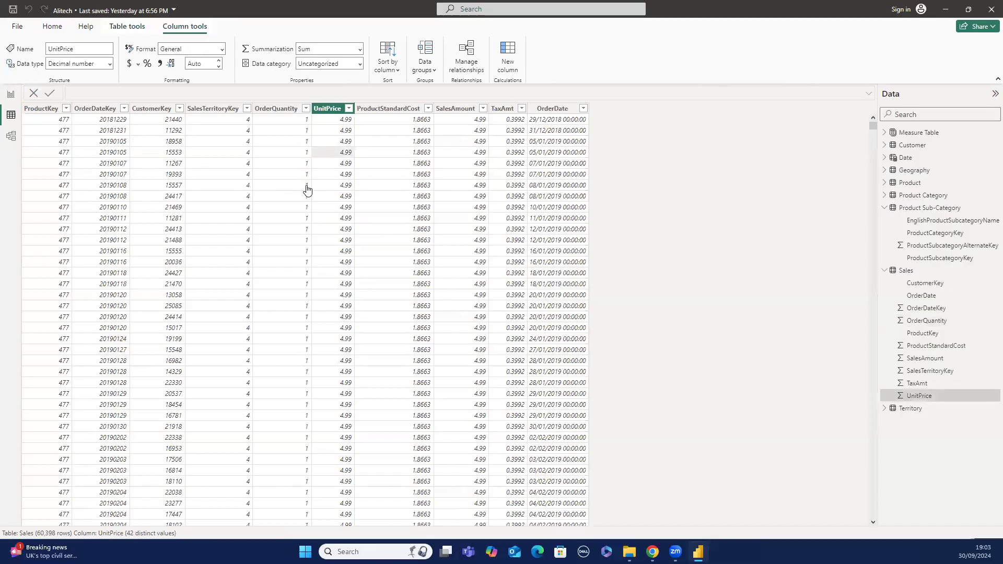
click(308, 262)
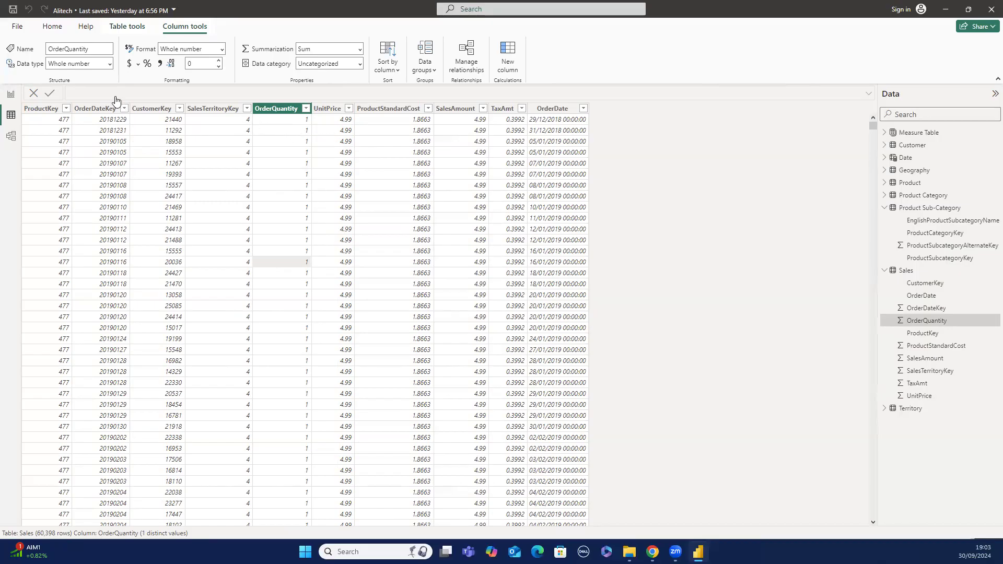
Look up the Total Cost measure in the report, and inspect the Sales table's ProductStandardCost and SalesAmount columns.
click(11, 95)
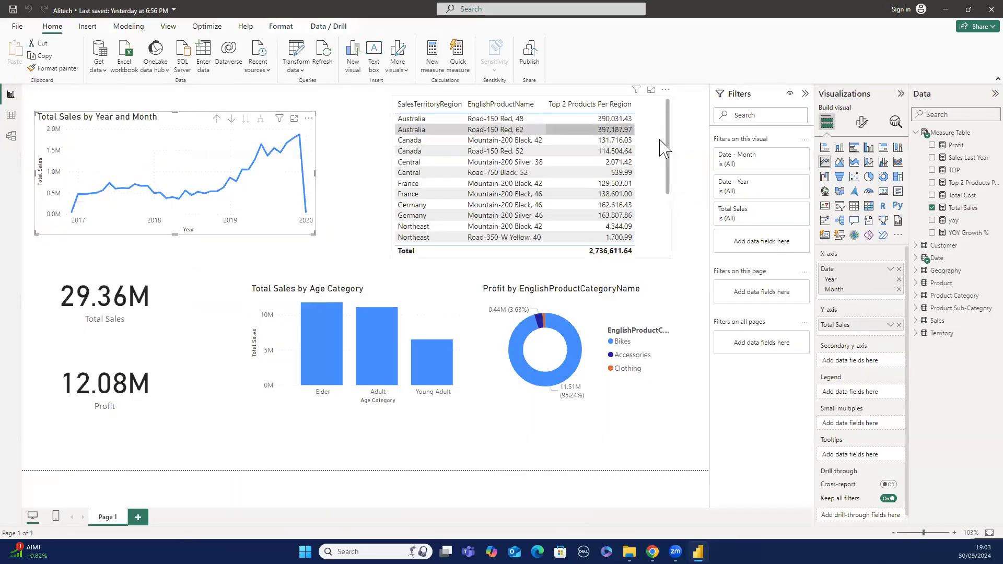
click(951, 196)
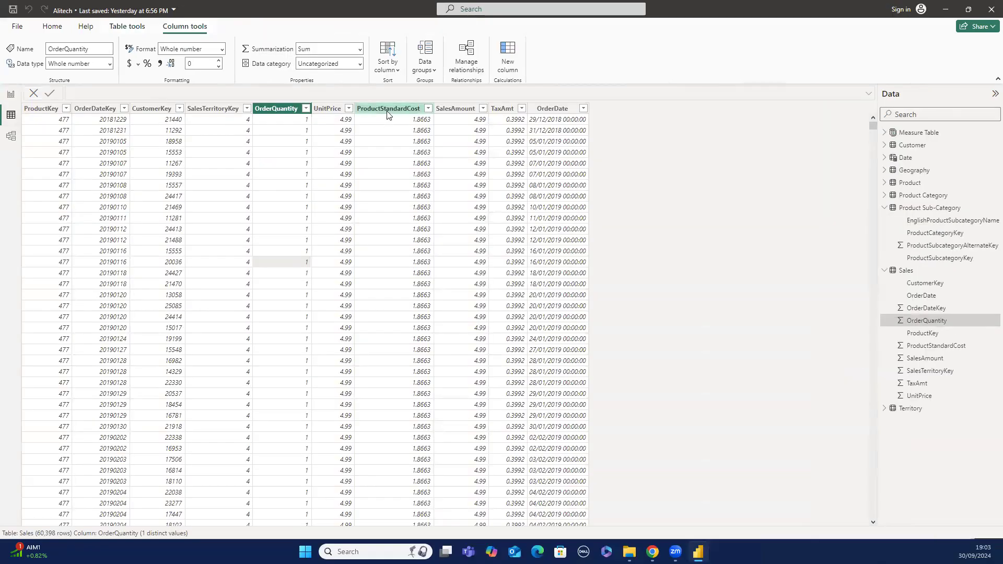
click(388, 109)
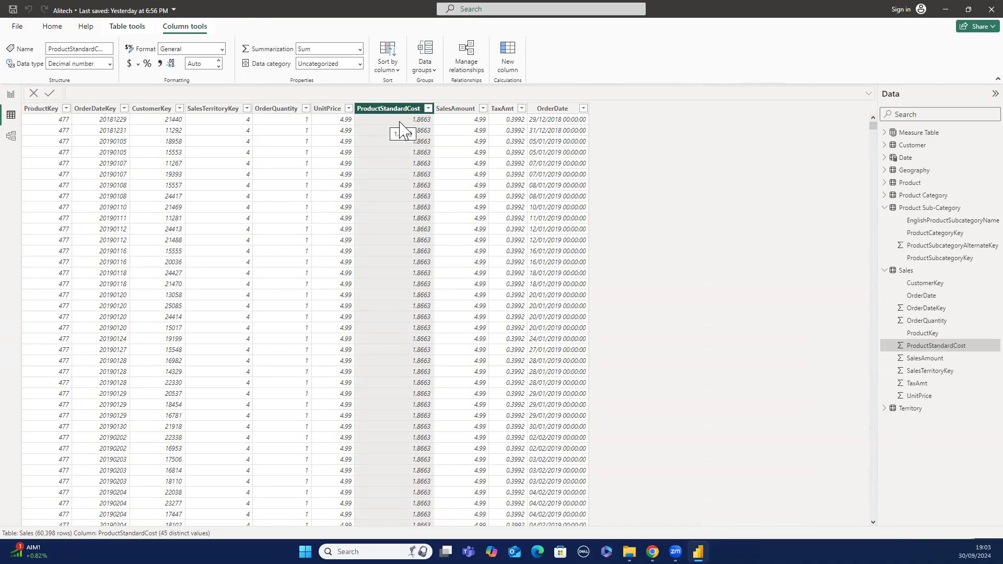
click(454, 119)
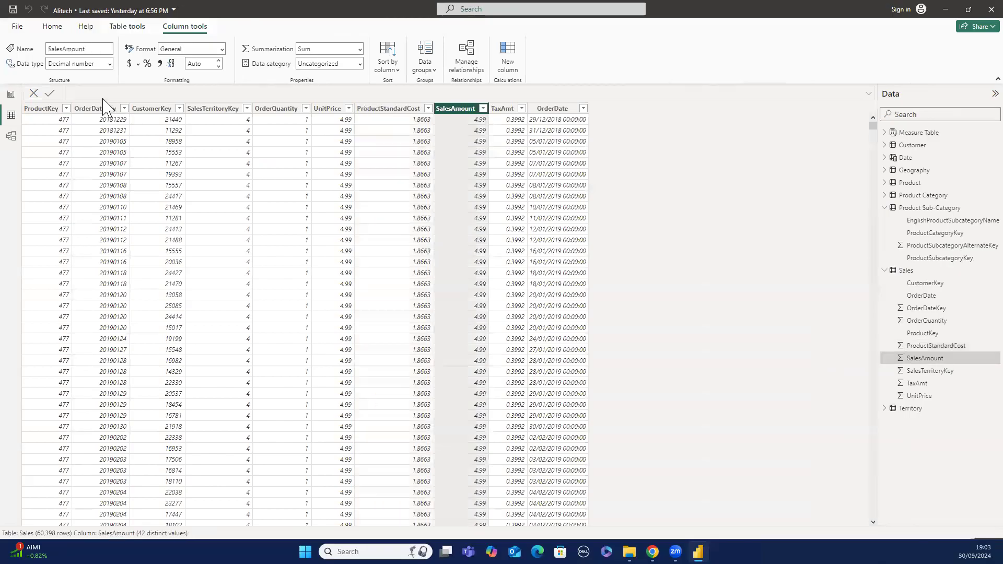
Open the Profit measure from the report page and delete everything after the equals sign in its formula.
click(15, 95)
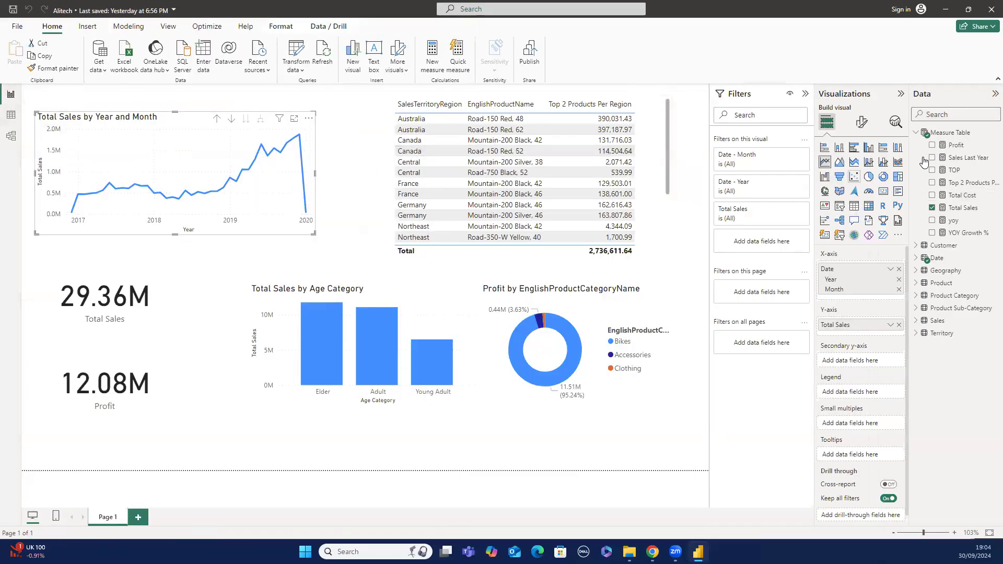
click(942, 150)
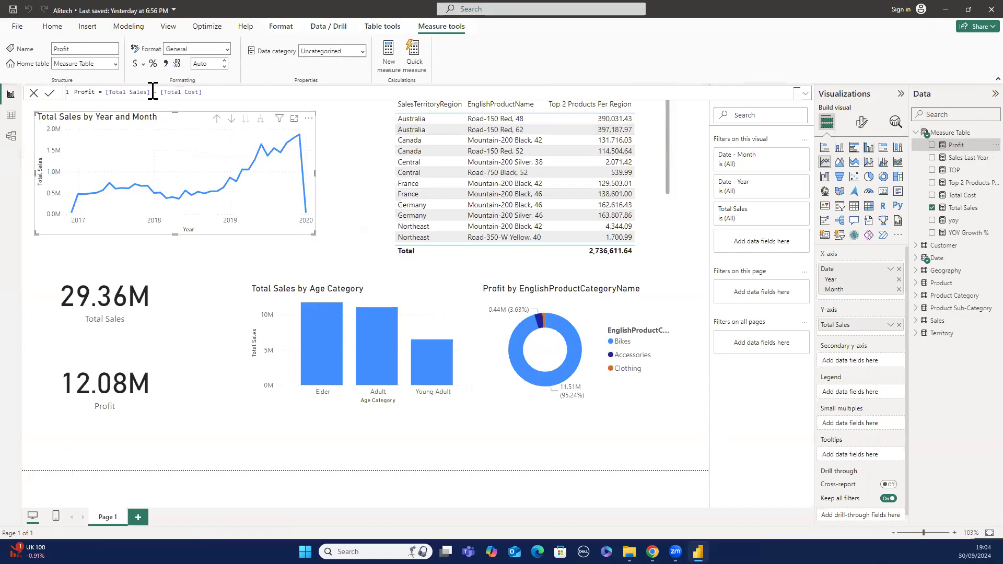
click(202, 94)
key(BackSpace)
key(BackSpace)
key(BackSpace)
key(BackSpace)
key(BackSpace)
key(BackSpace)
key(BackSpace)
key(BackSpace)
key(BackSpace)
key(BackSpace)
key(BackSpace)
key(BackSpace)
key(BackSpace)
key(BackSpace)
key(BackSpace)
key(BackSpace)
key(BackSpace)
key(BackSpace)
key(BackSpace)
key(BackSpace)
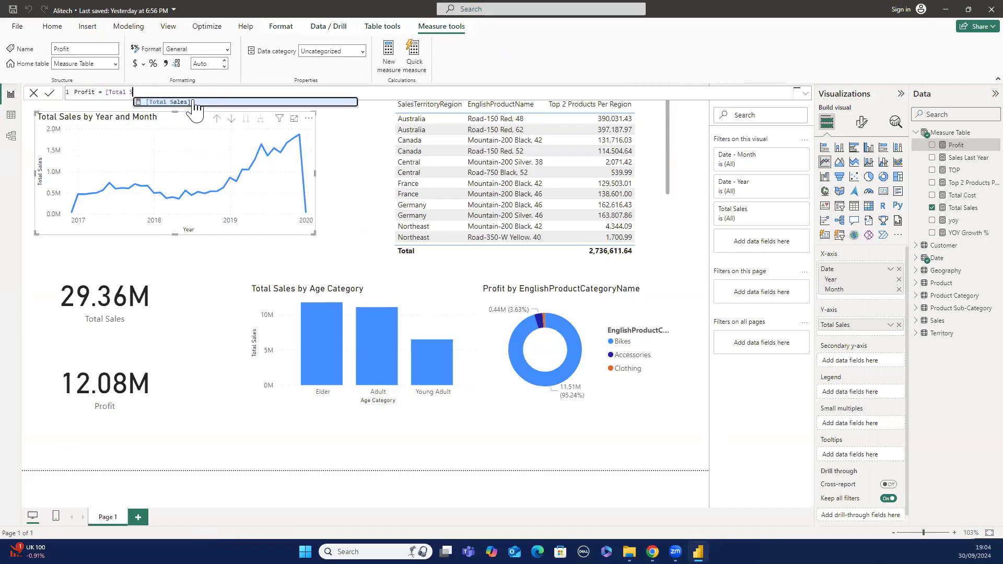
key(BackSpace)
key(BackSpace)
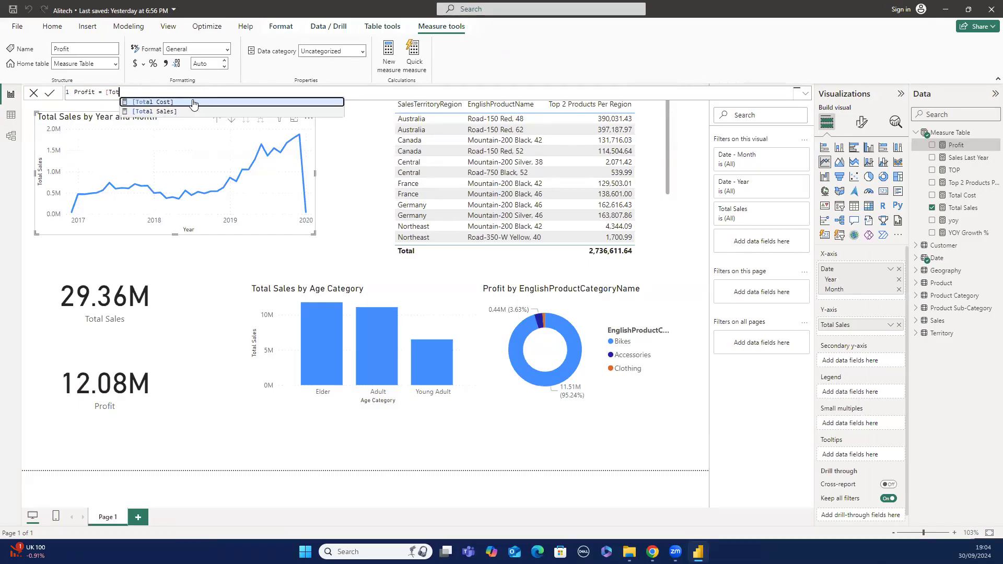
key(BackSpace)
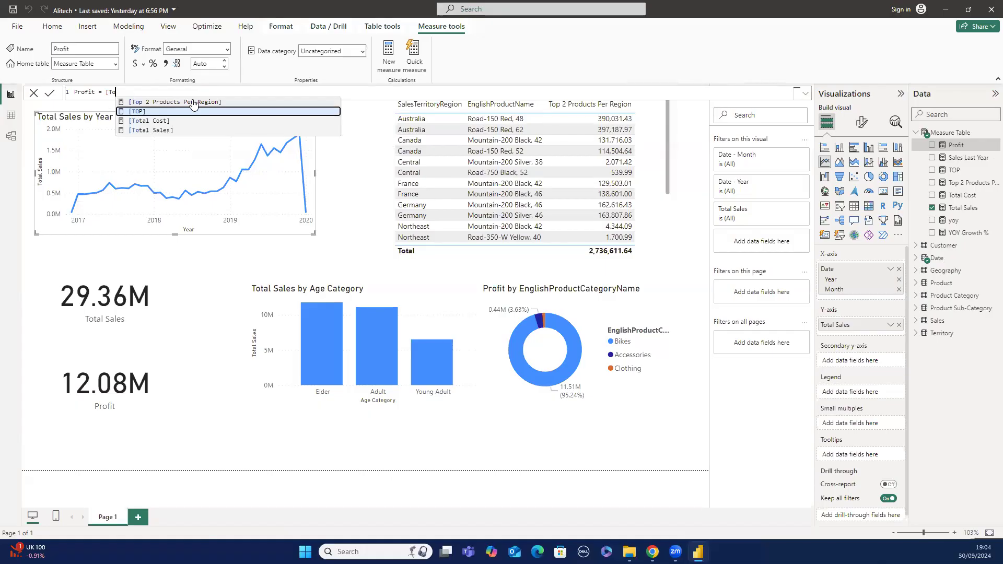
key(BackSpace)
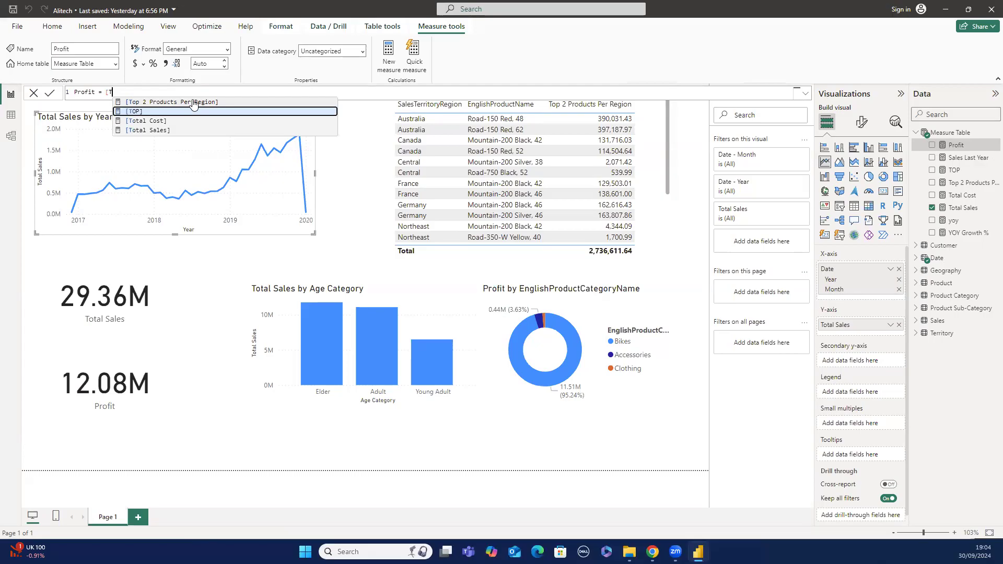
key(BackSpace)
key(BackSpace)
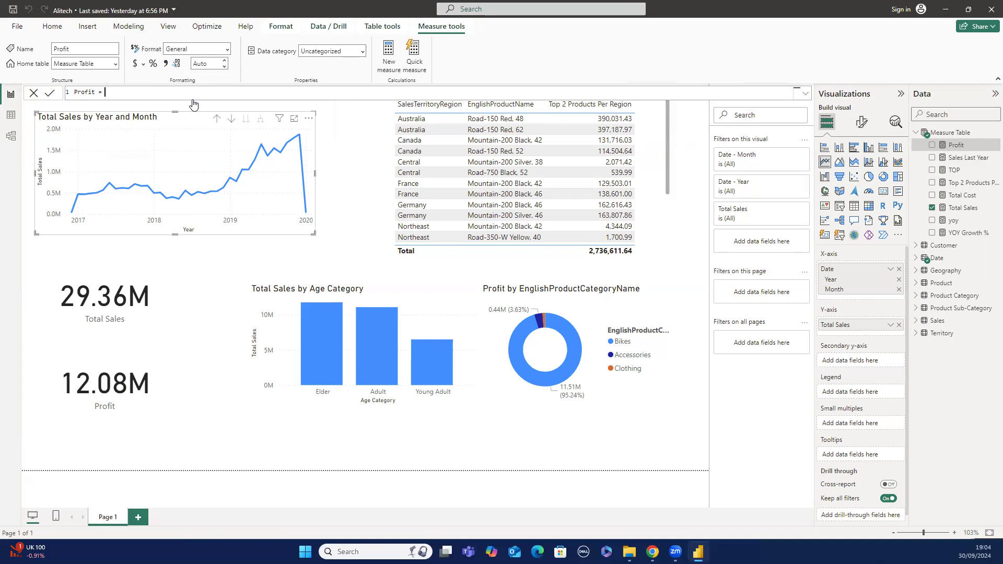
Complete the Profit measure's formula as [Total Sales]-[Total Cost] and commit it.
text([)
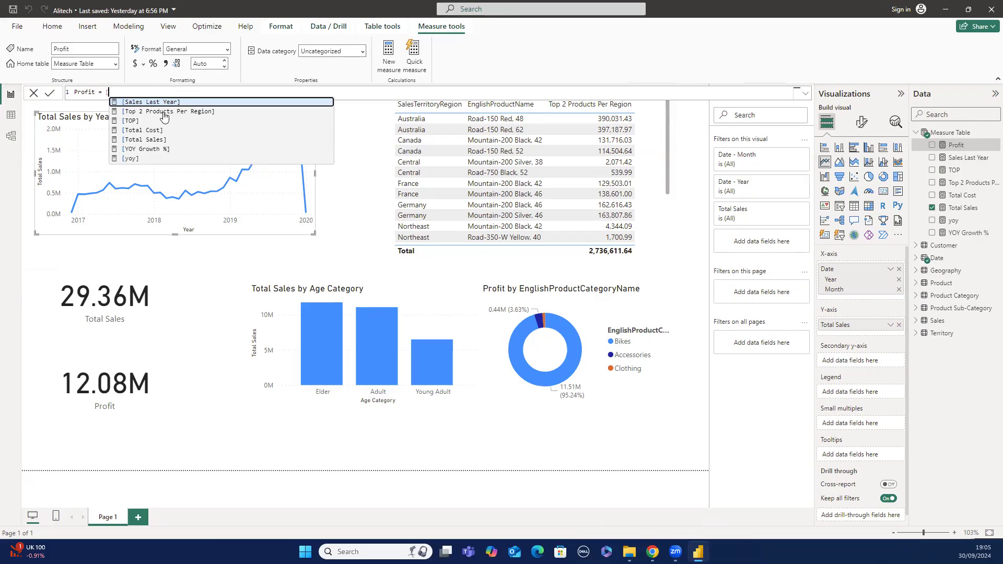
click(140, 140)
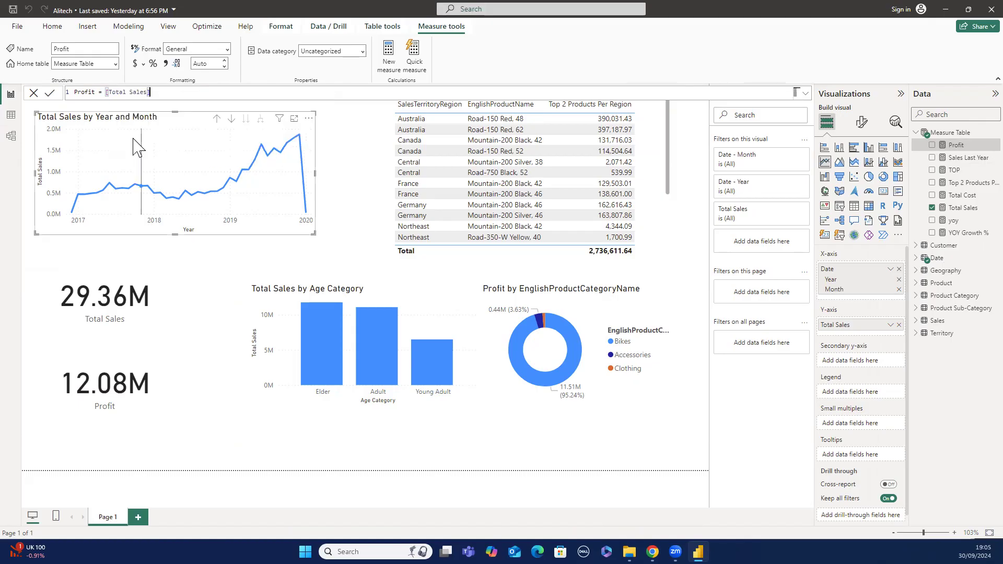
text(-[)
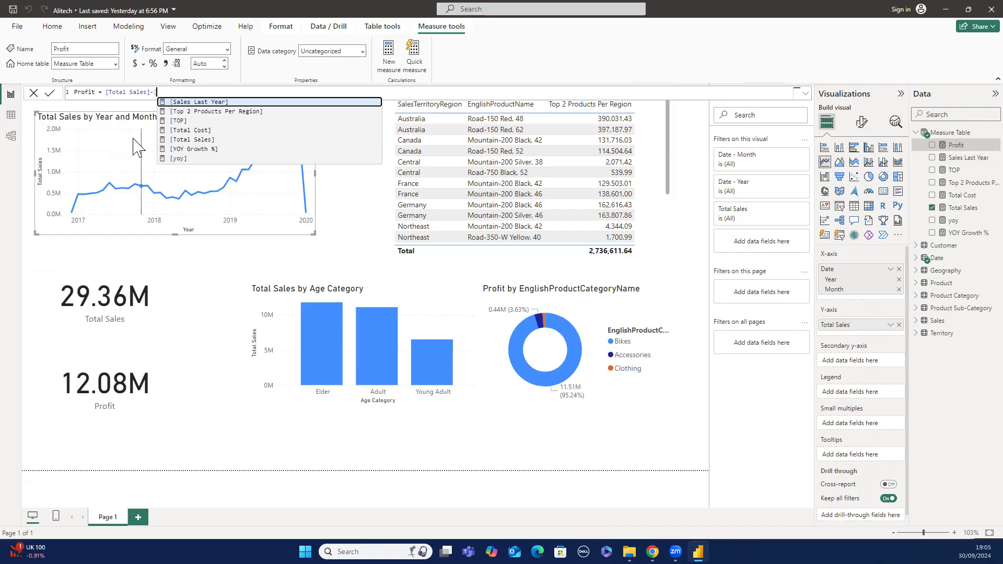
click(172, 131)
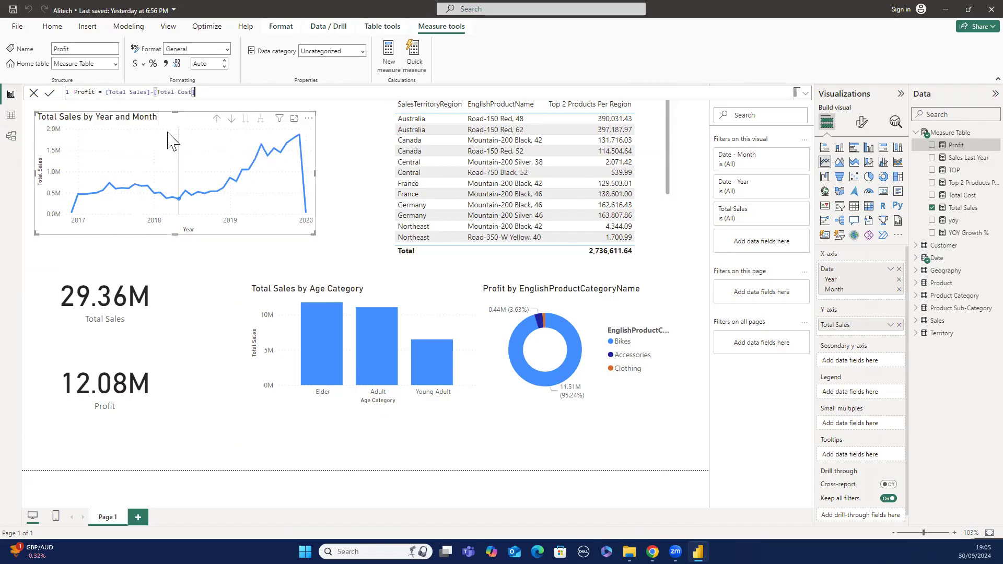
key(Return)
Shrink the Total Sales card in both height and width so it fits closely around its figure.
click(112, 282)
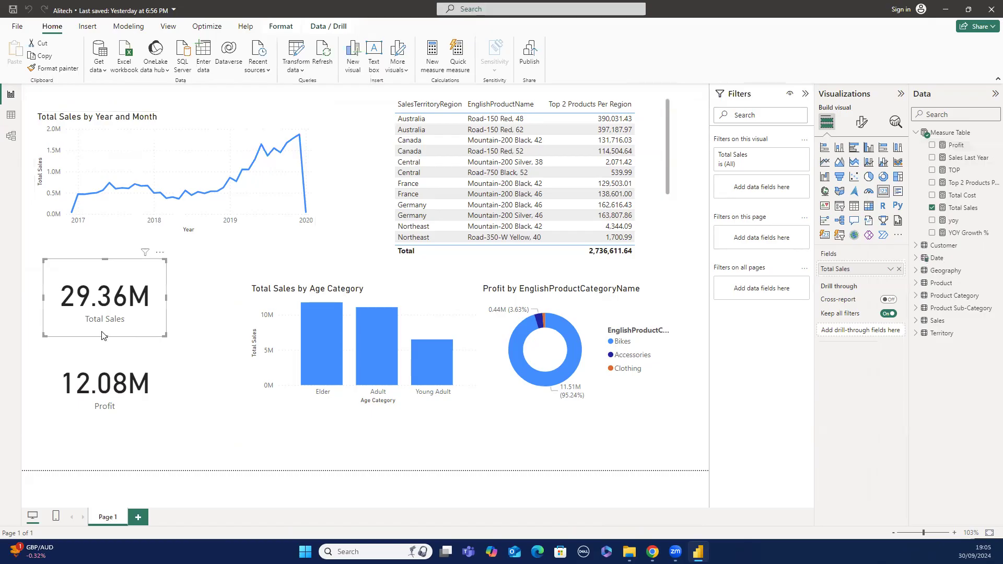
drag(104, 334, 107, 312)
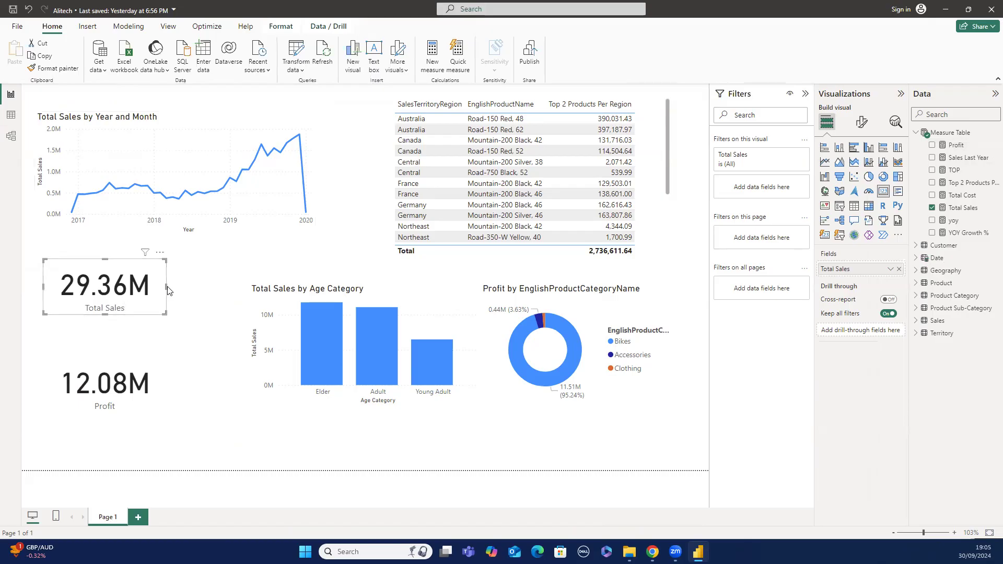
drag(167, 291, 140, 289)
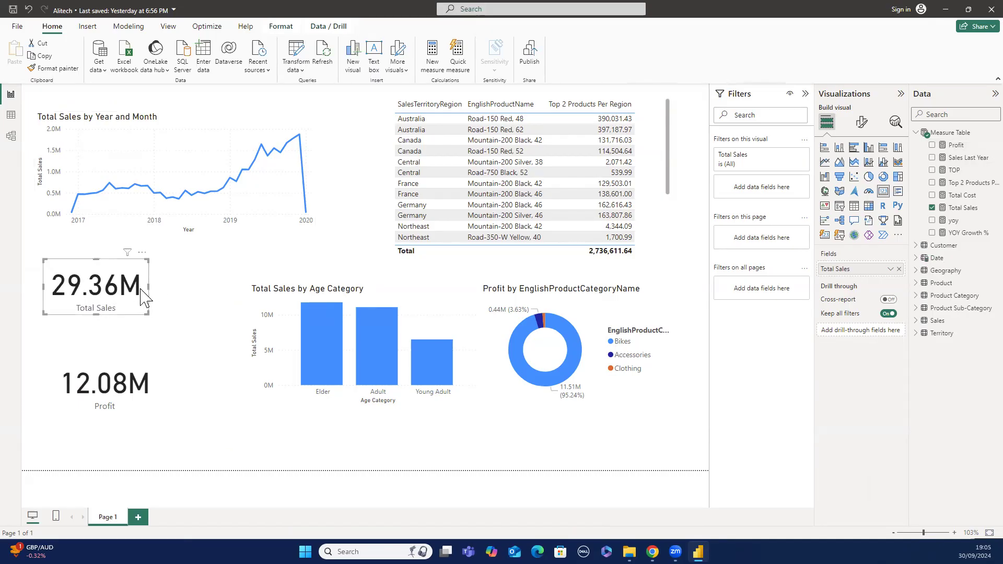
Move the Profit card up directly beneath the Total Sales card and reduce its height.
click(102, 355)
right_click(101, 353)
drag(102, 353, 93, 336)
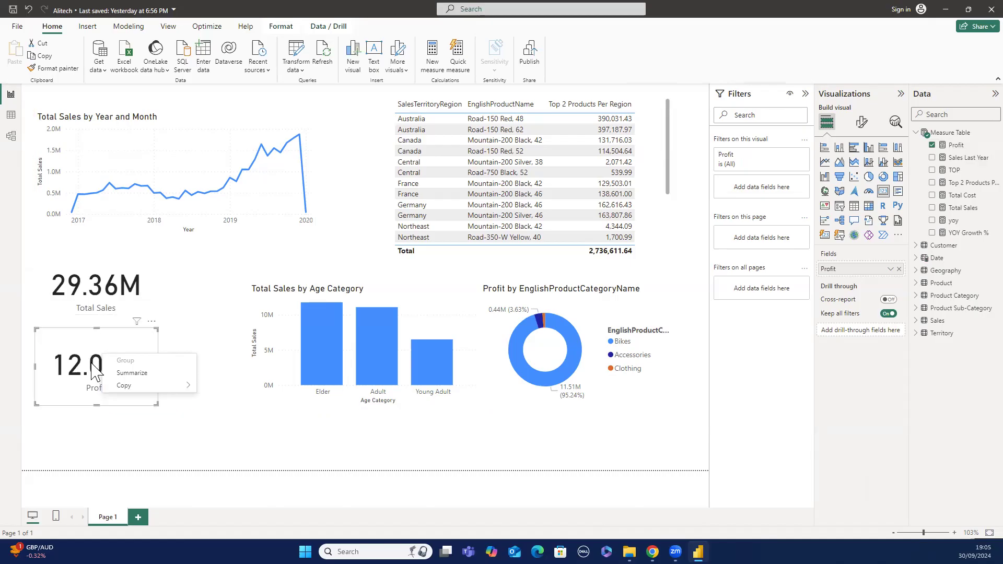
click(94, 404)
drag(94, 404, 97, 387)
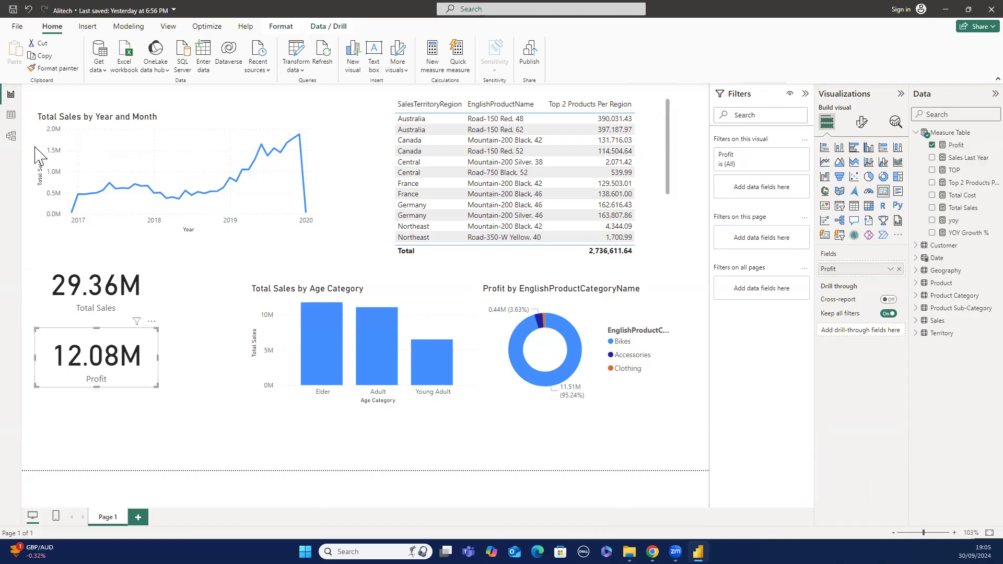
Examine the Sales table's CustomerKey, OrderDateKey, OrderQuantity and UnitPrice columns, and check which distinct values OrderQuantity holds.
click(11, 114)
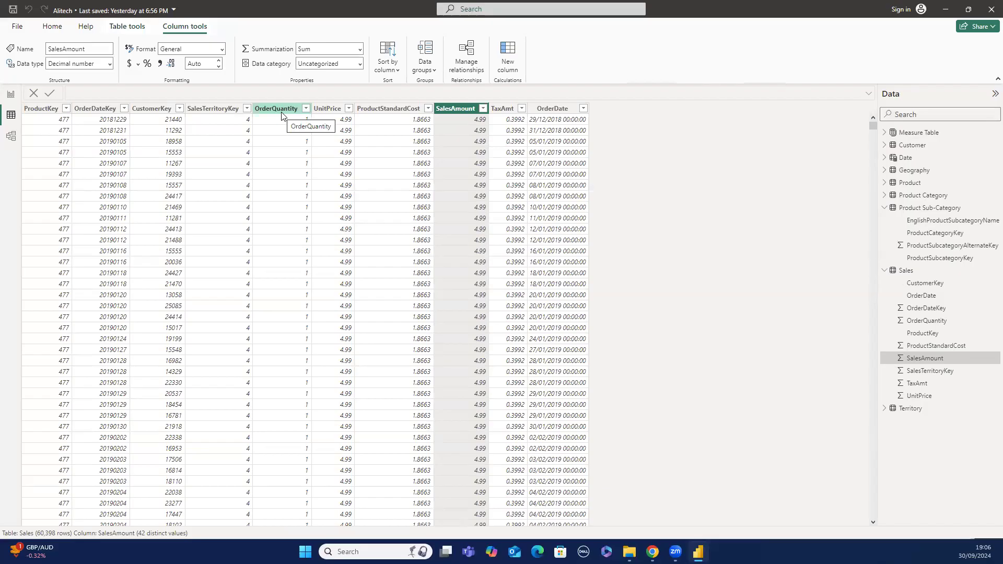
click(177, 122)
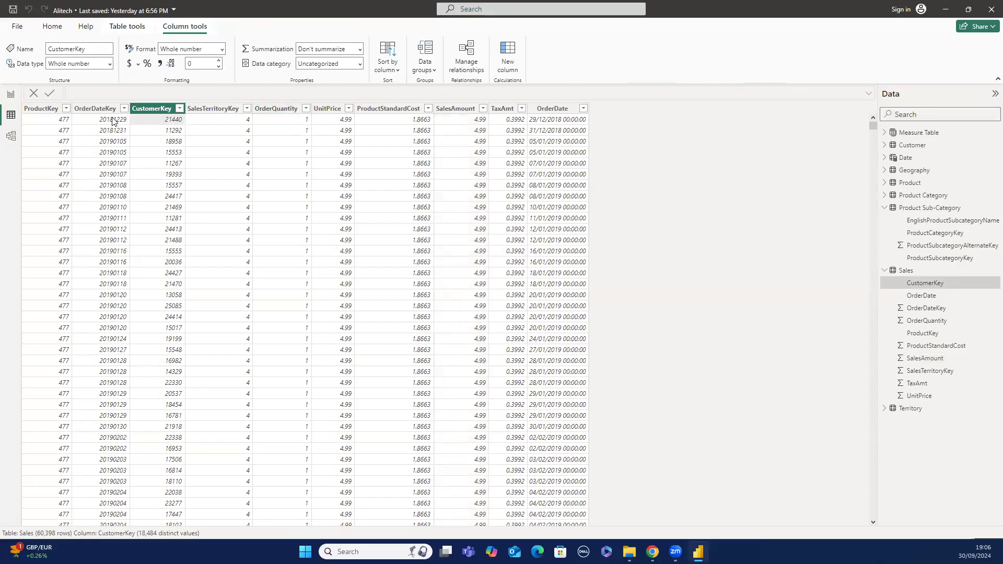
click(62, 120)
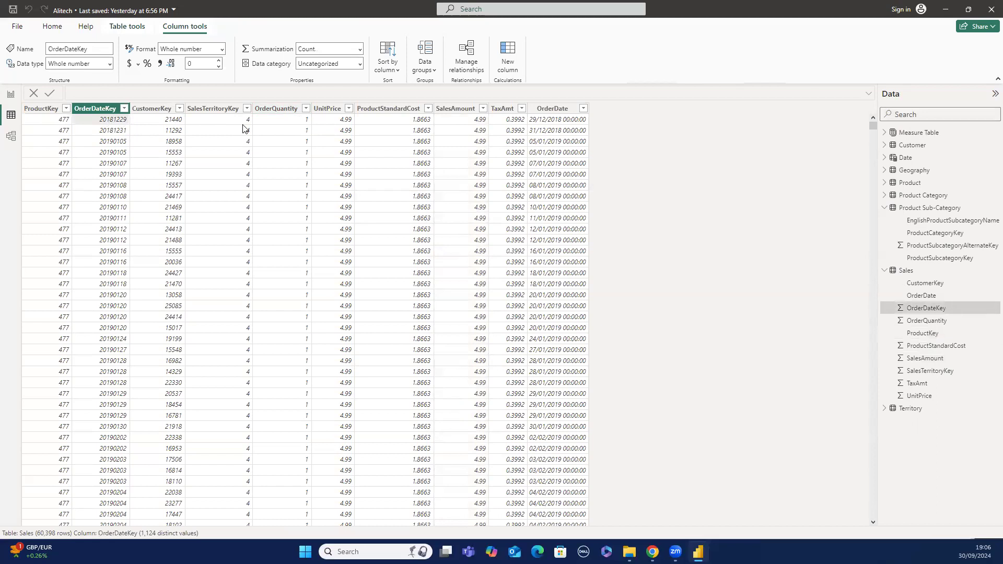
click(286, 124)
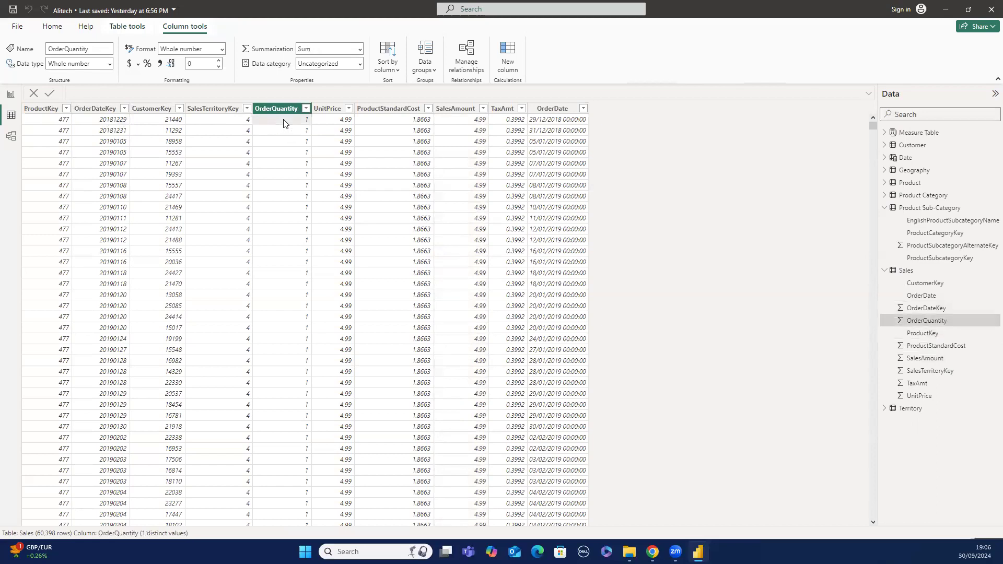
click(334, 123)
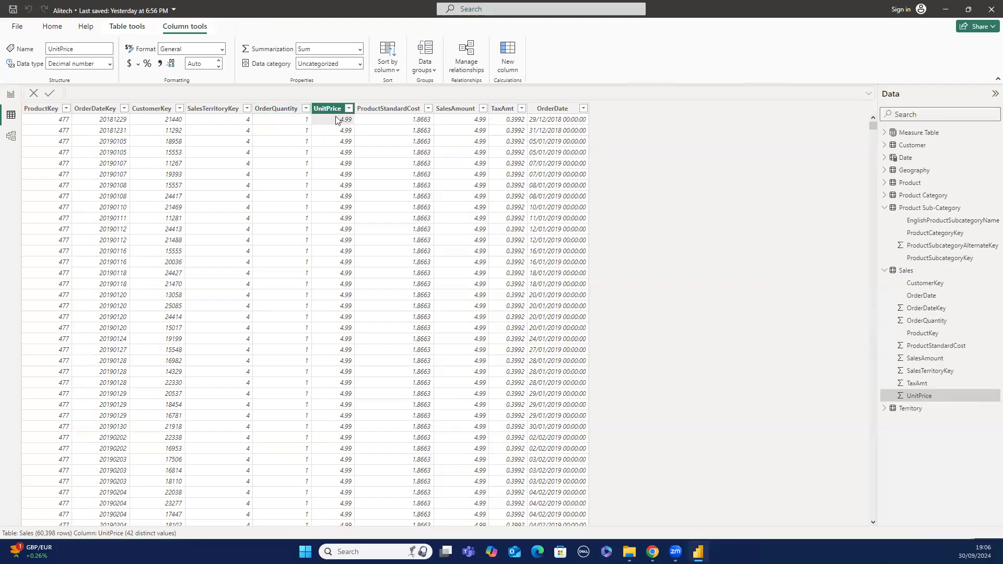
click(306, 109)
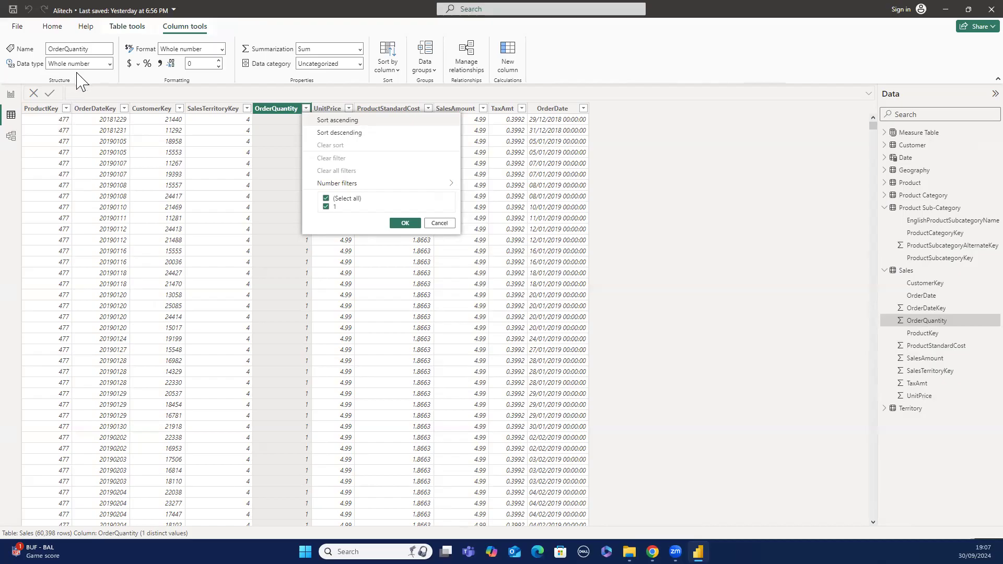
click(430, 224)
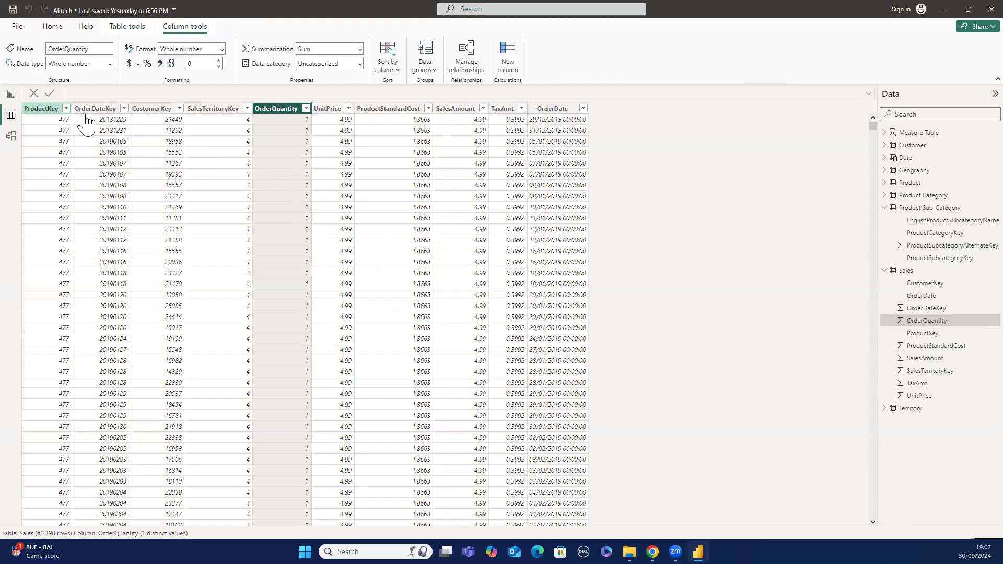
Back in the report, add a measure to the Measure Table with the formula Quantity Sold = COUNT(Customer[Age Category 2]).
click(11, 95)
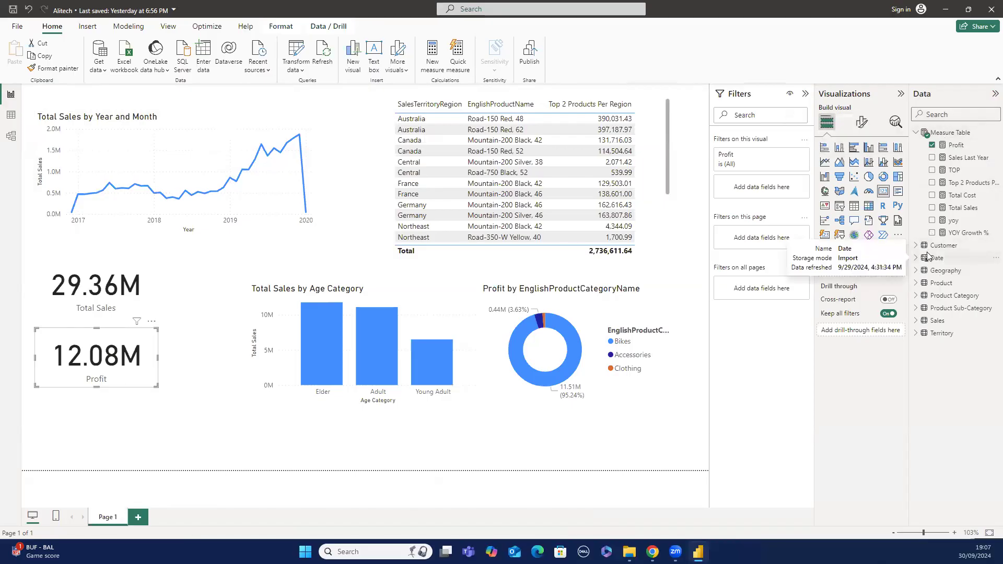
right_click(946, 137)
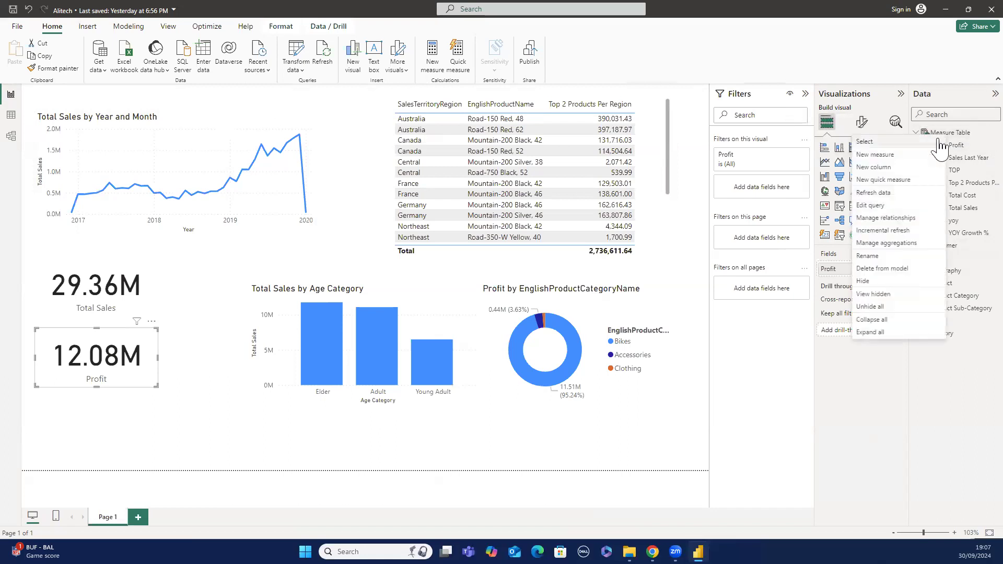
click(904, 155)
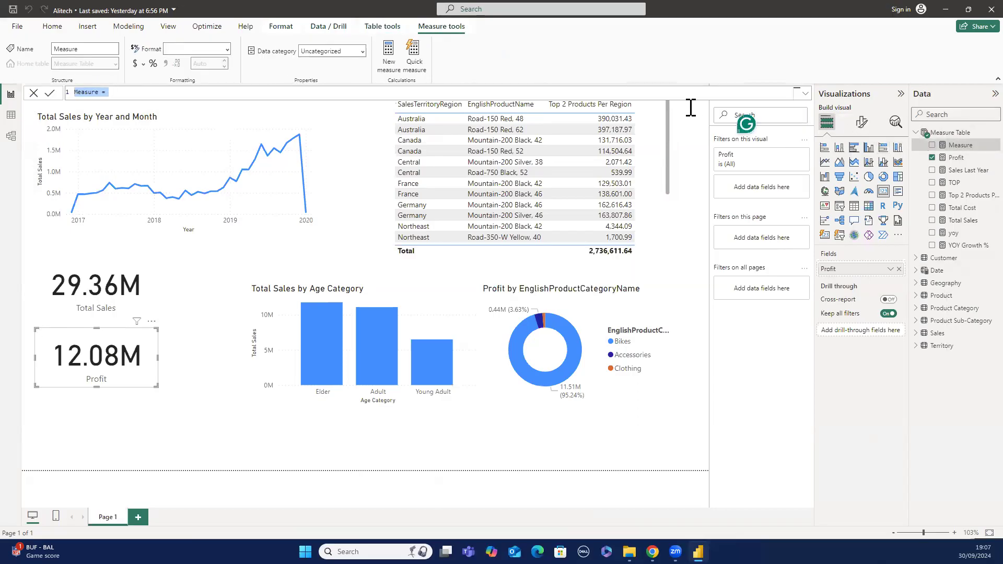
text(Quantity Sold = )
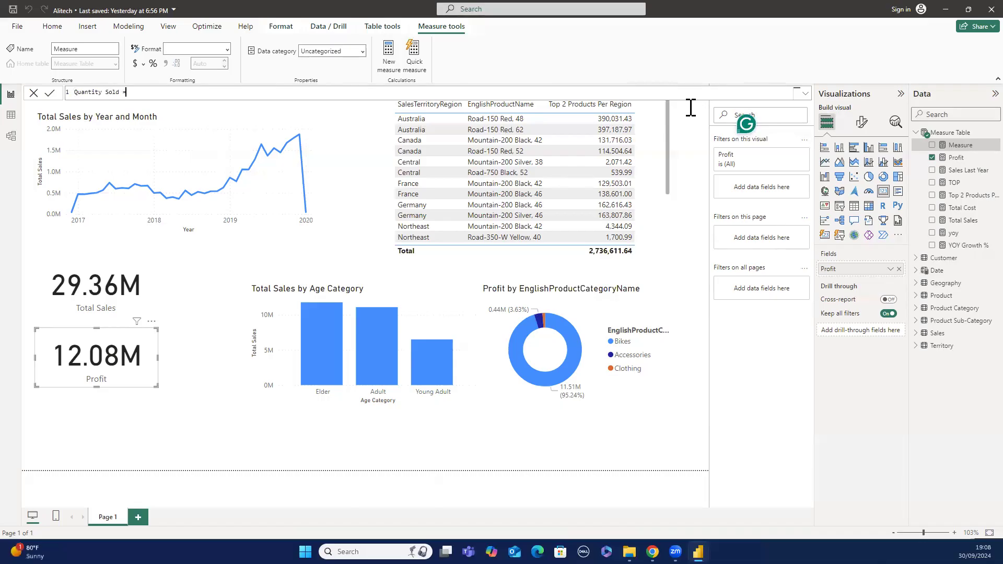
text(C)
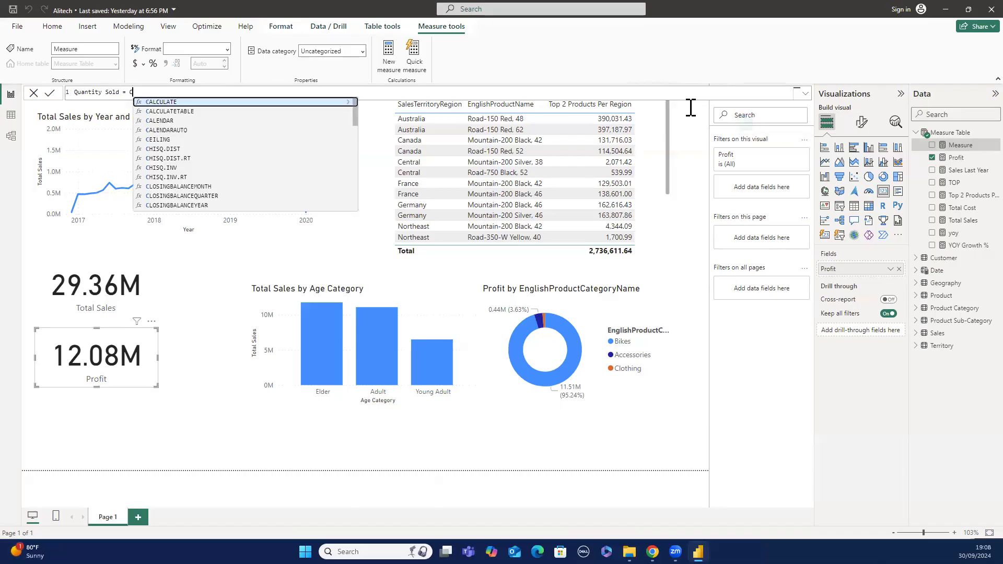
text(OUN)
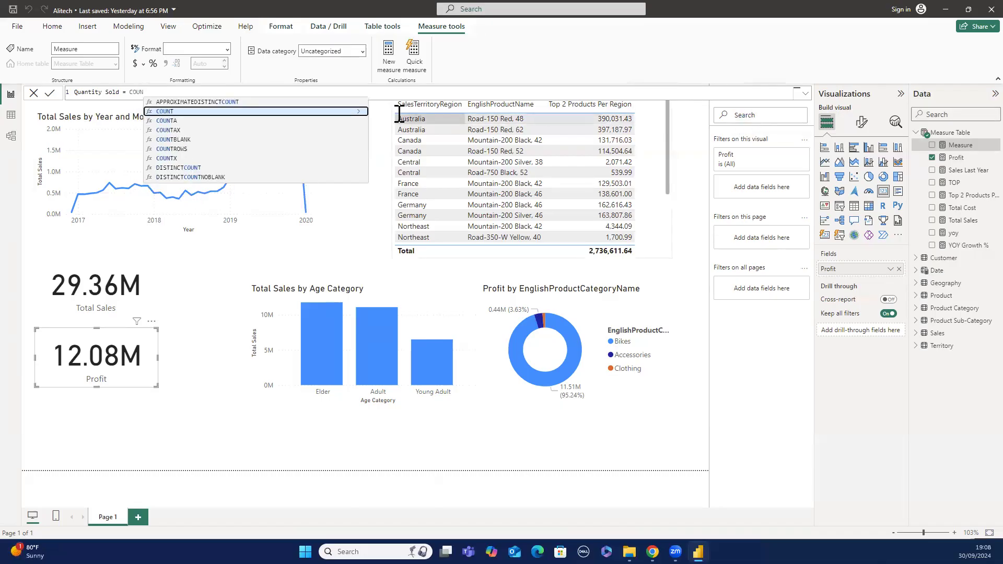
double_click(297, 112)
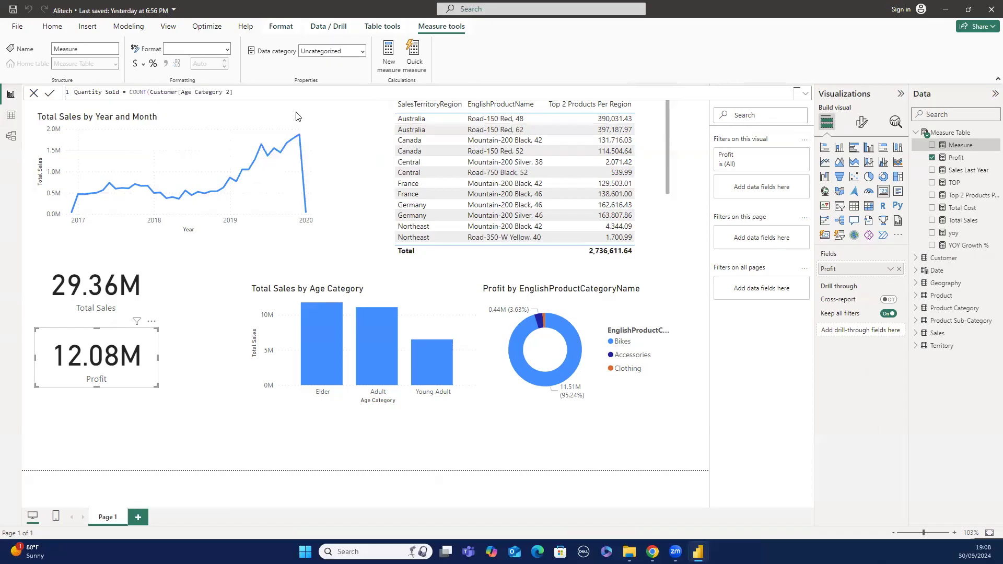
text())
key(Return)
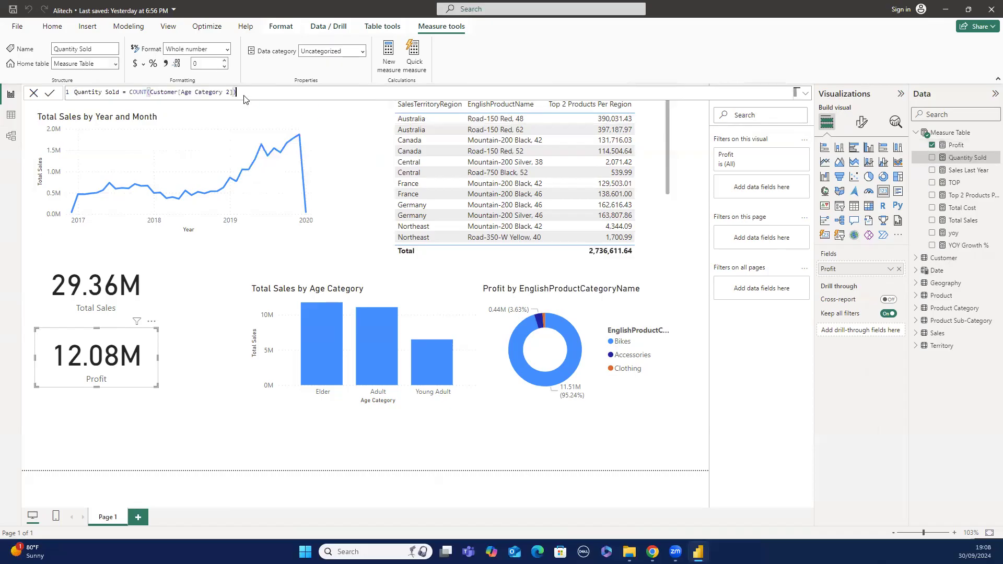
Replace the column counted by the Quantity Sold measure with 'Sales'[OrderQuantity] and commit the formula.
key(BackSpace)
key(BackSpace)
key(BackSpace)
key(BackSpace)
key(BackSpace)
key(BackSpace)
key(BackSpace)
key(BackSpace)
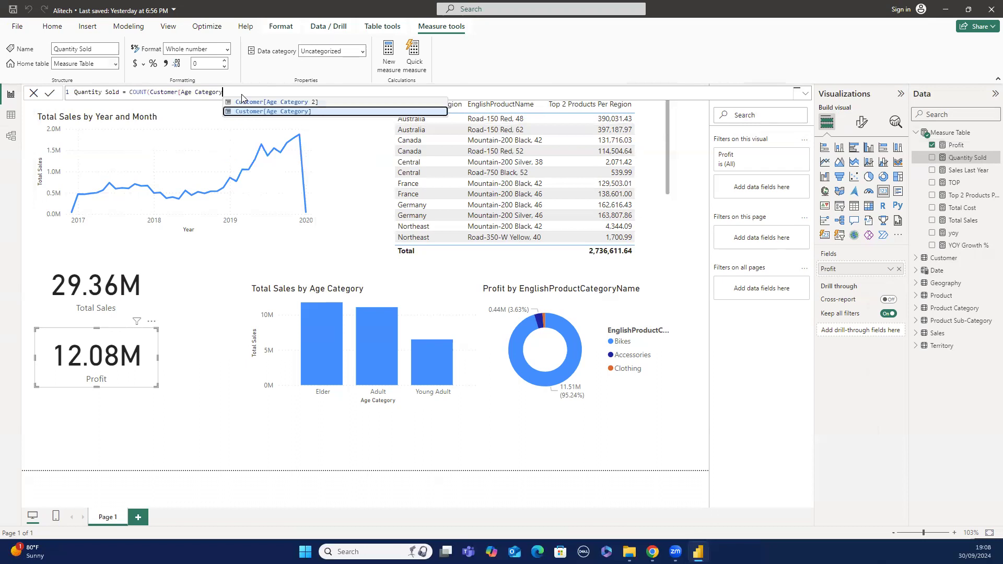
key(BackSpace)
key(BackSpace)
key(BackSpace)
key(BackSpace)
key(BackSpace)
key(BackSpace)
key(BackSpace)
key(BackSpace)
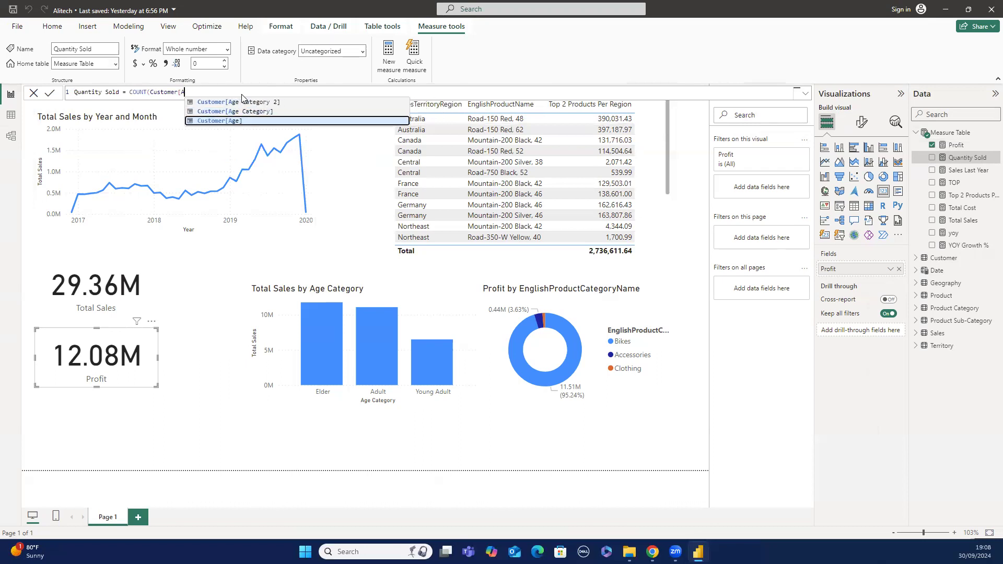
key(BackSpace)
key(BackSpace)
key(BackSpace)
key(BackSpace)
key(BackSpace)
key(BackSpace)
key(BackSpace)
key(BackSpace)
key(BackSpace)
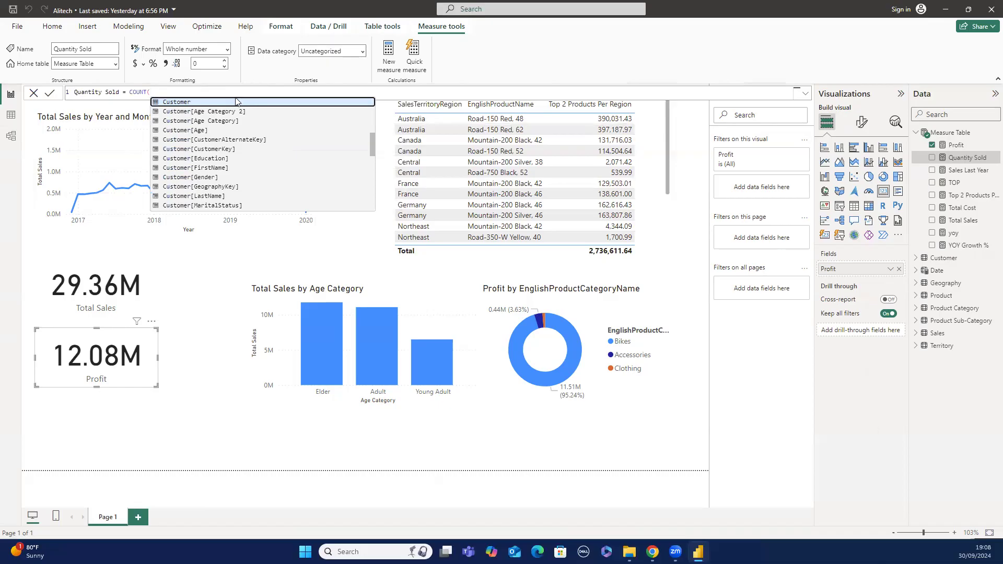
text(,)
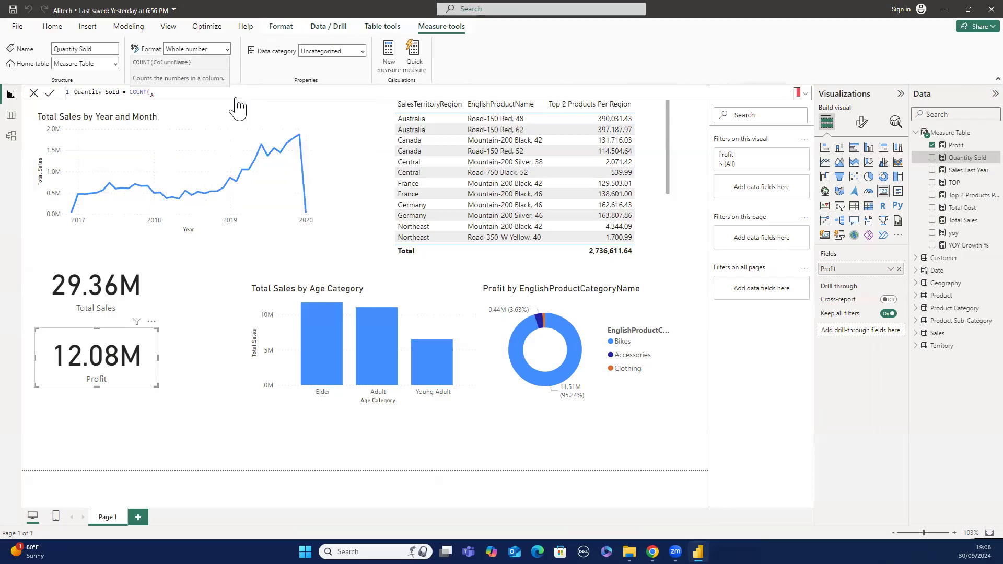
text(s)
key(BackSpace)
key(BackSpace)
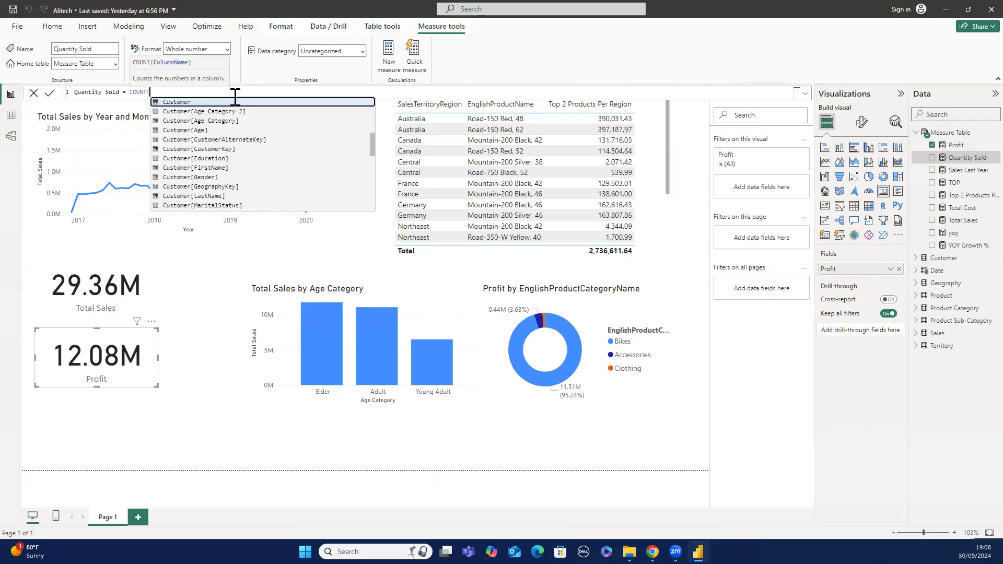
text('S)
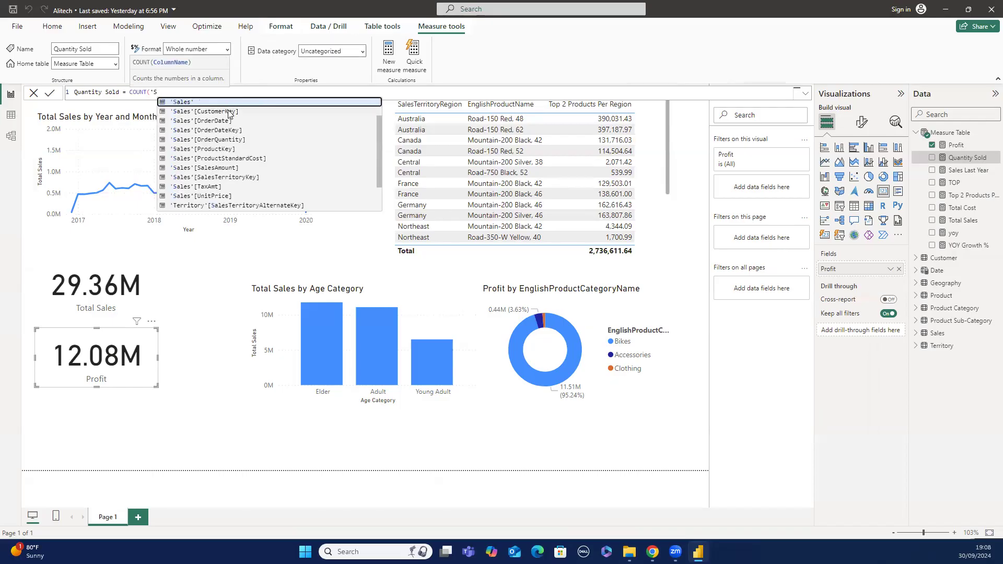
click(219, 138)
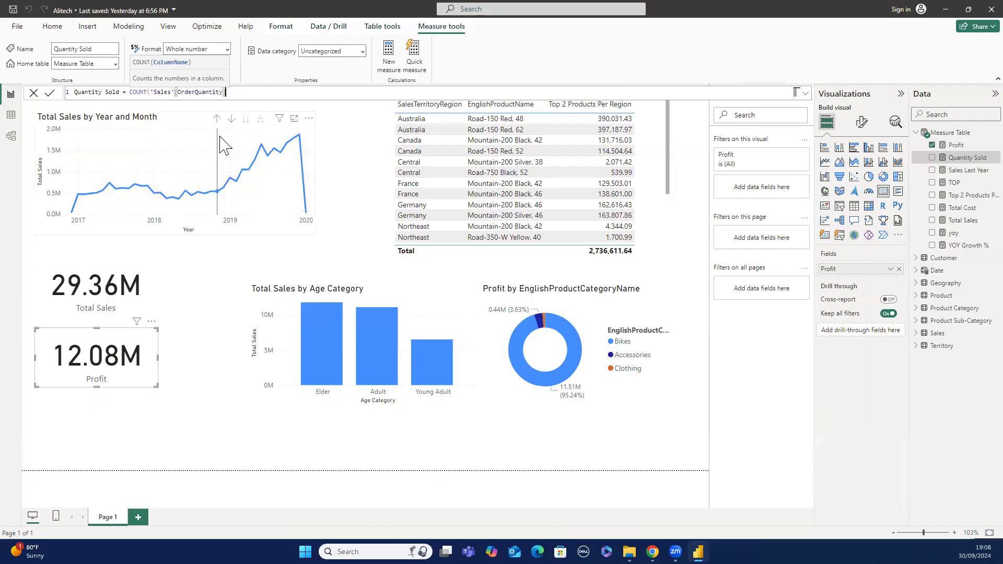
text())
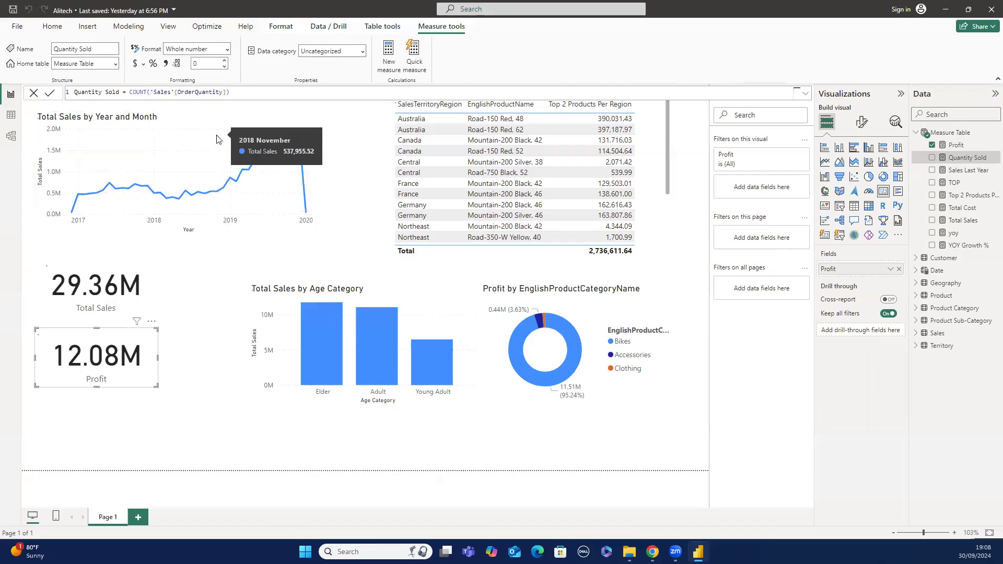
key(Return)
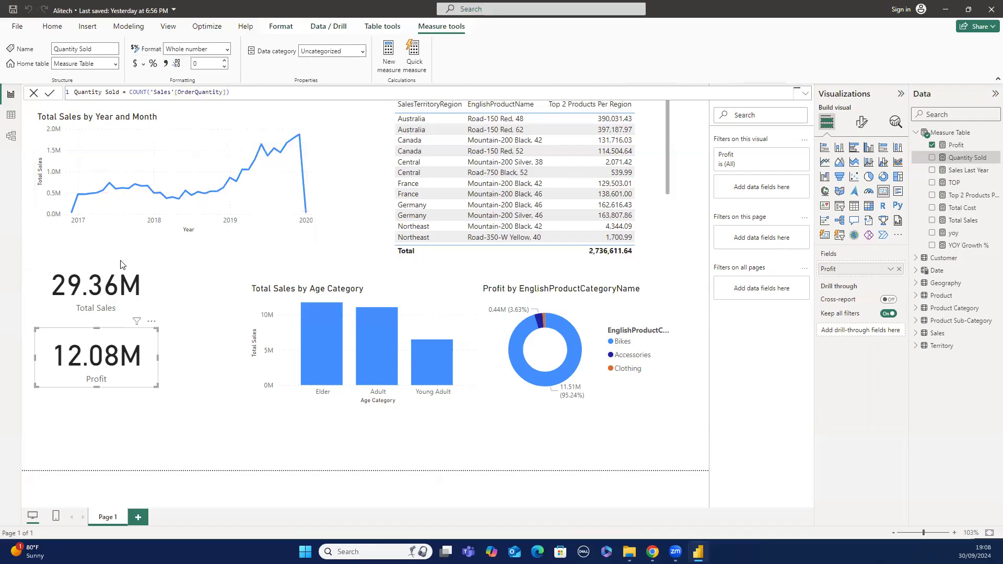
right_click(93, 334)
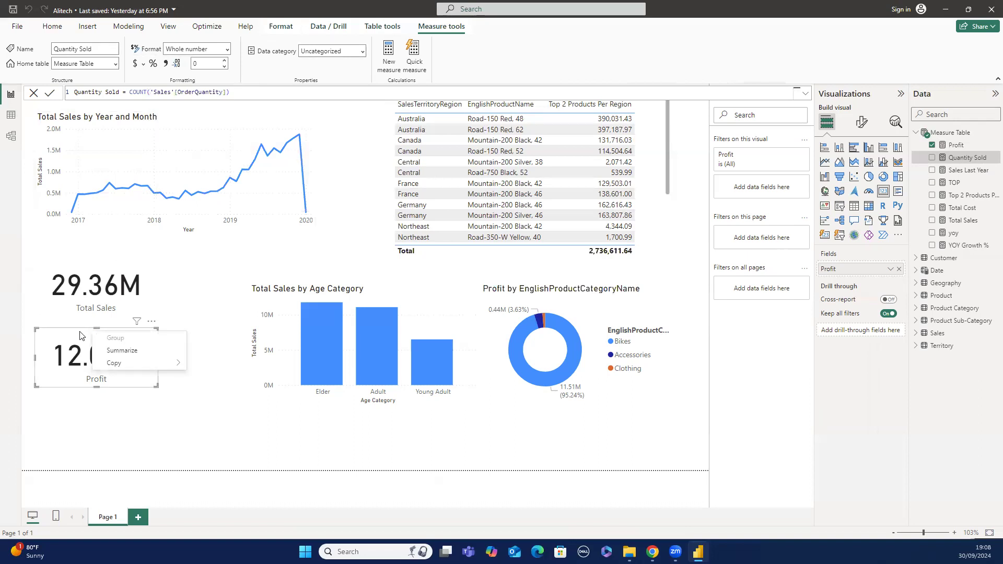
click(80, 336)
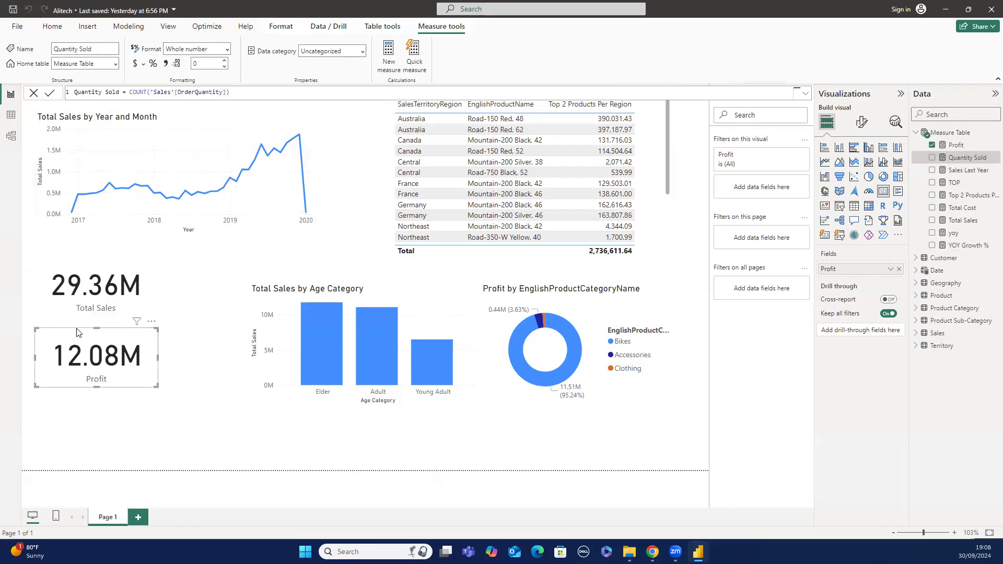
Paste a copy of the Profit card beneath the original and replace its field with the Quantity Sold measure.
key(ctrl+v)
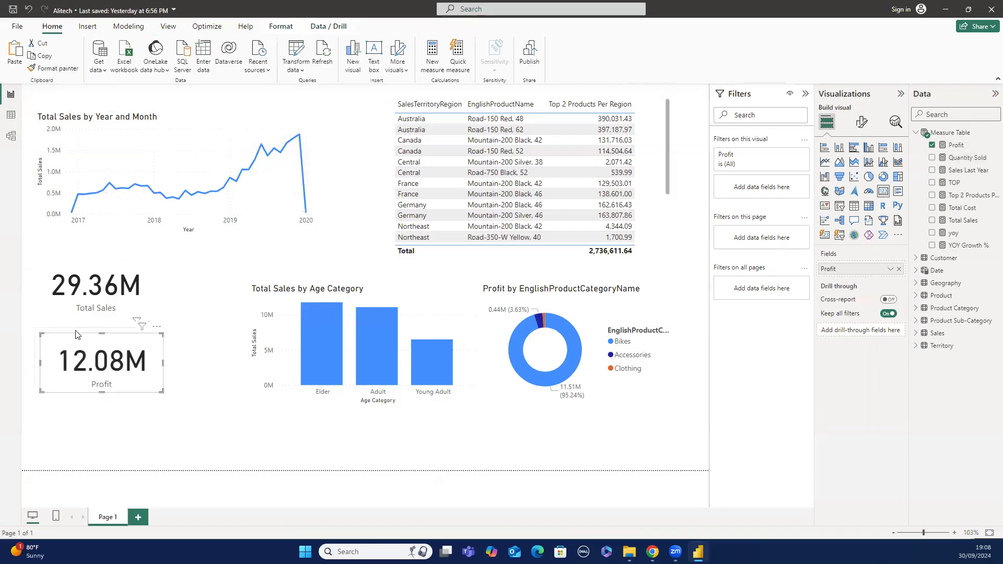
drag(76, 334, 75, 406)
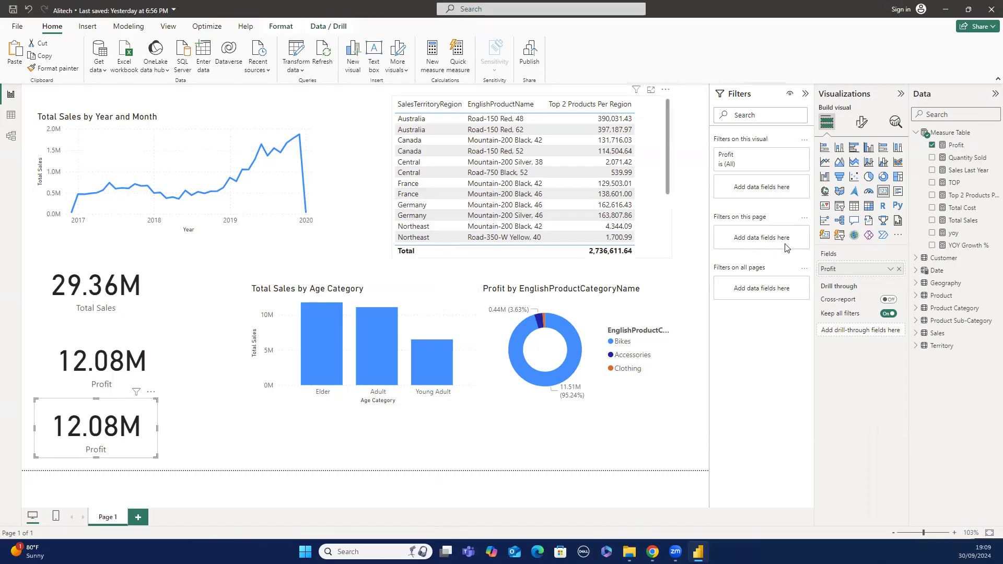
click(898, 269)
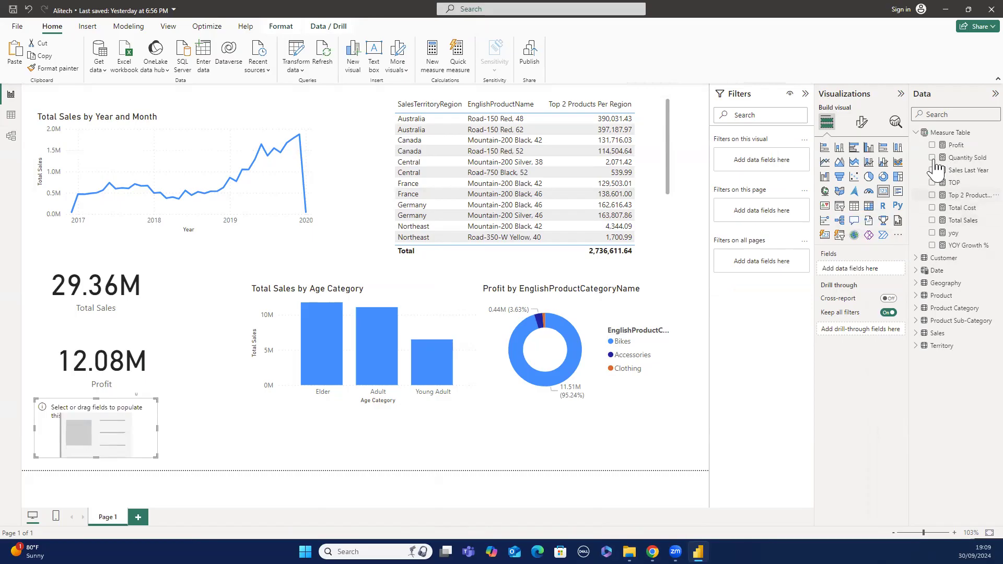
right_click(931, 158)
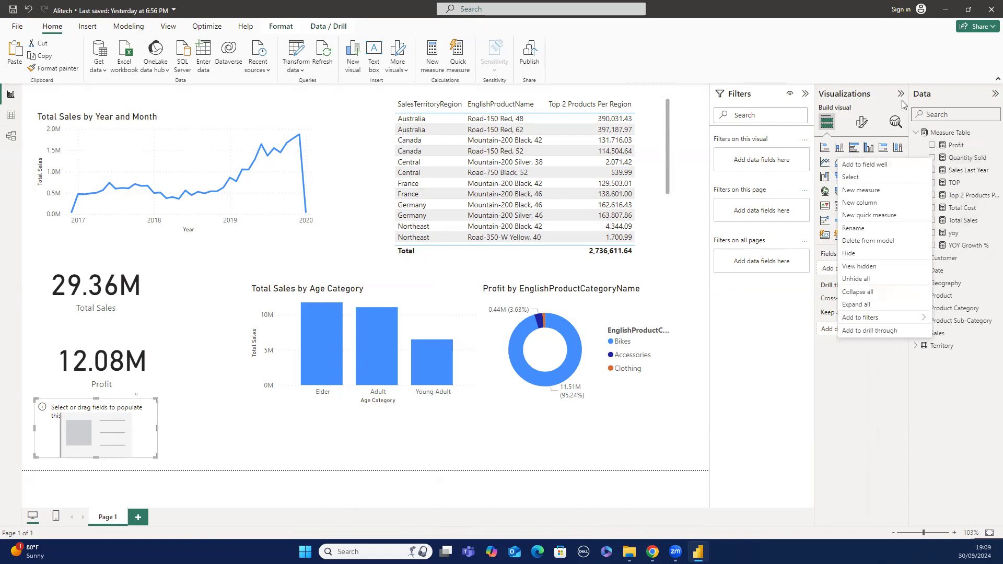
click(878, 99)
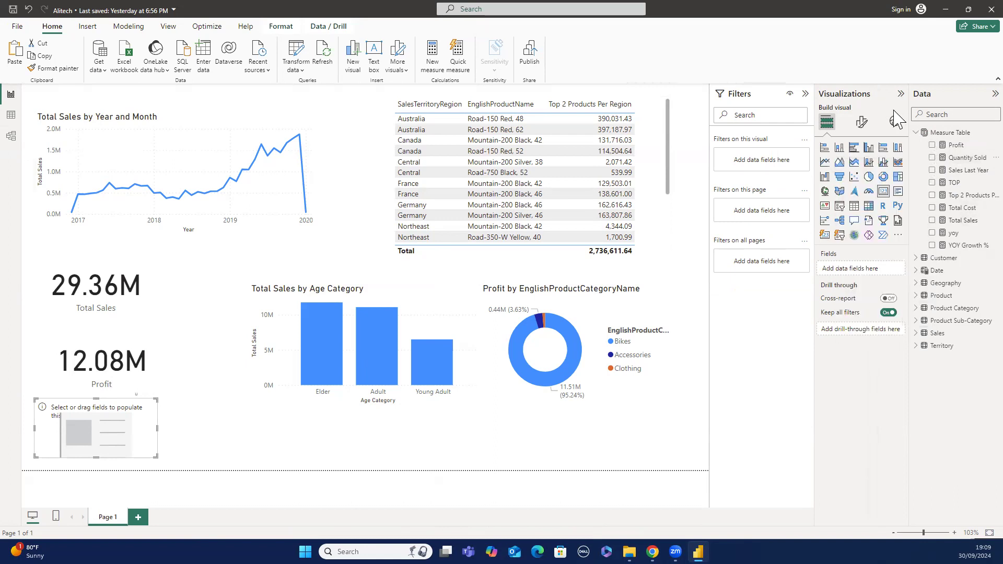
click(931, 159)
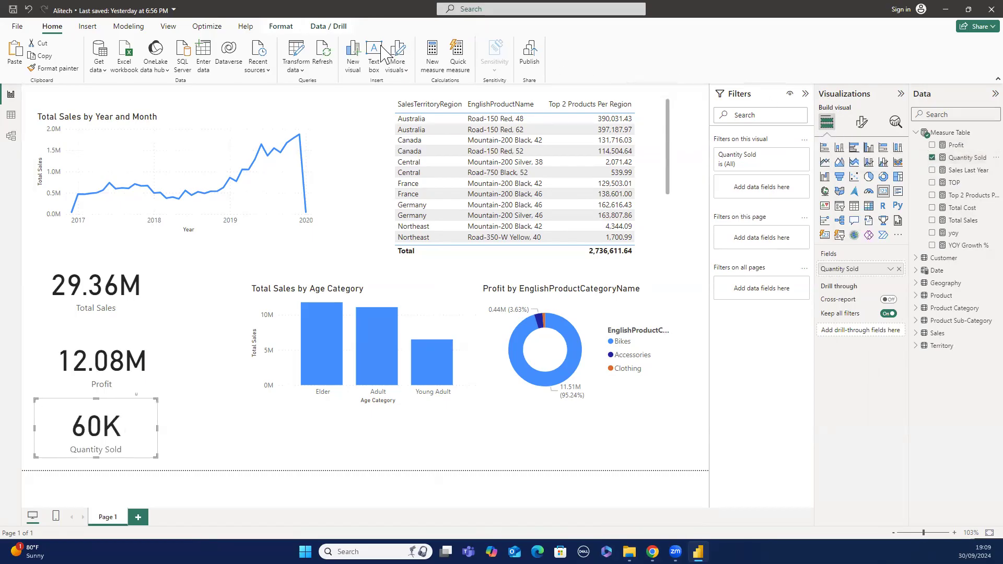
Try the General format on the Quantity Sold measure, followed by Decimal number with 1 and 0 decimal places.
click(955, 146)
right_click(956, 147)
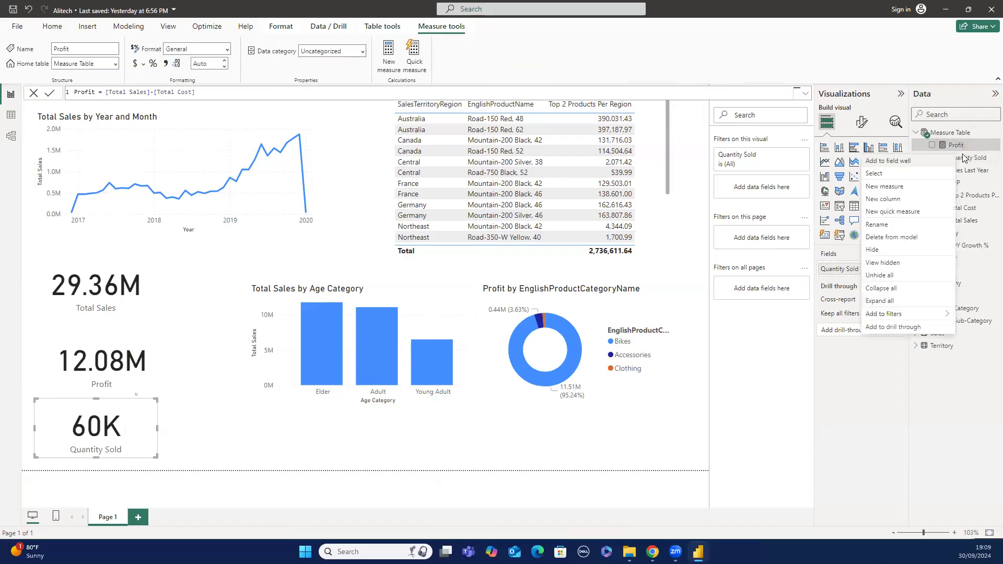
click(963, 158)
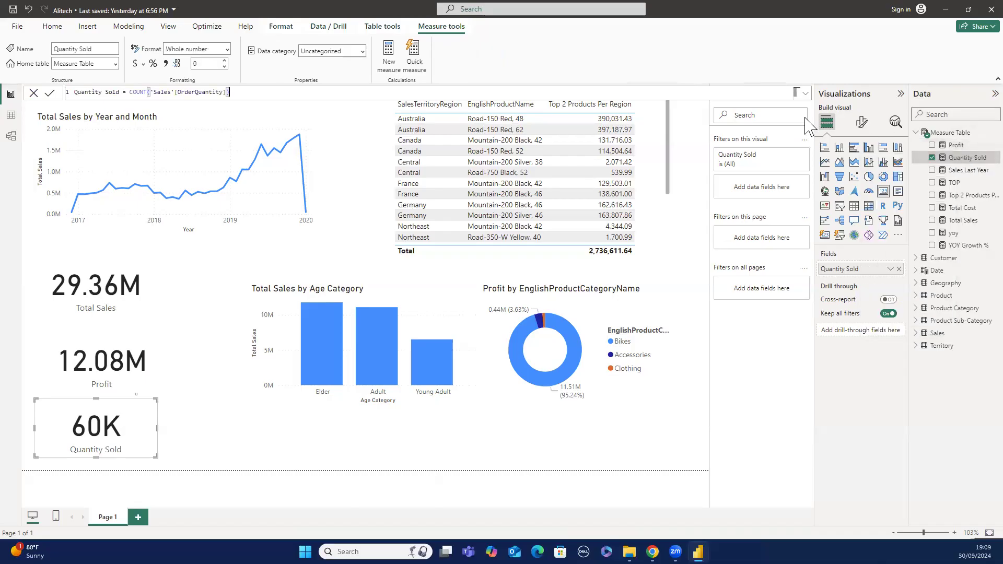
click(227, 50)
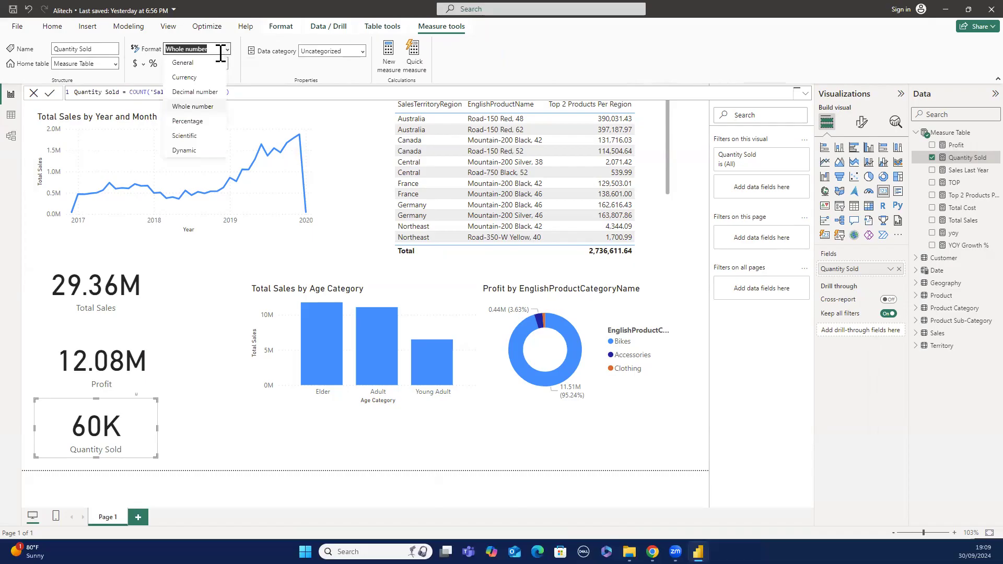
click(198, 63)
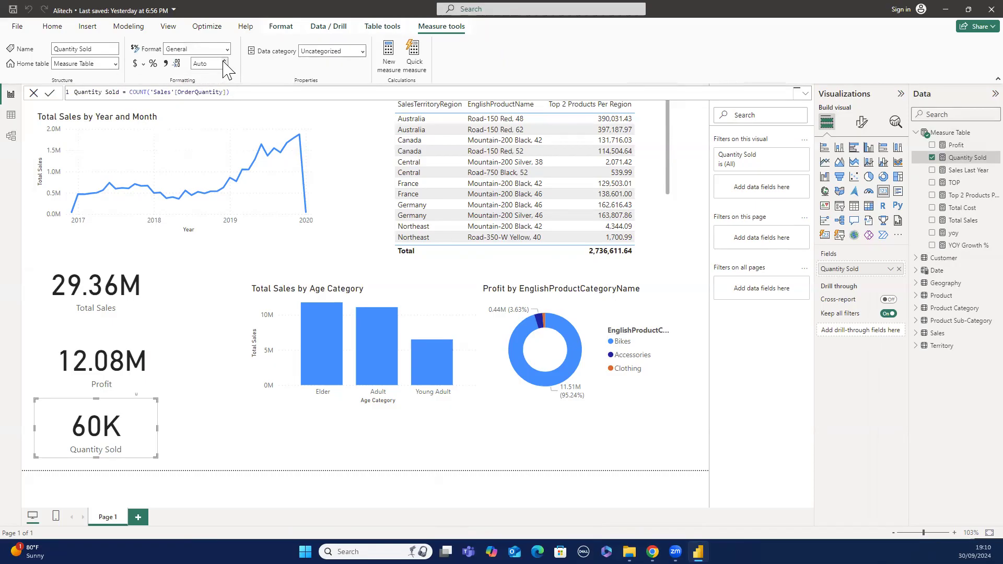
click(225, 60)
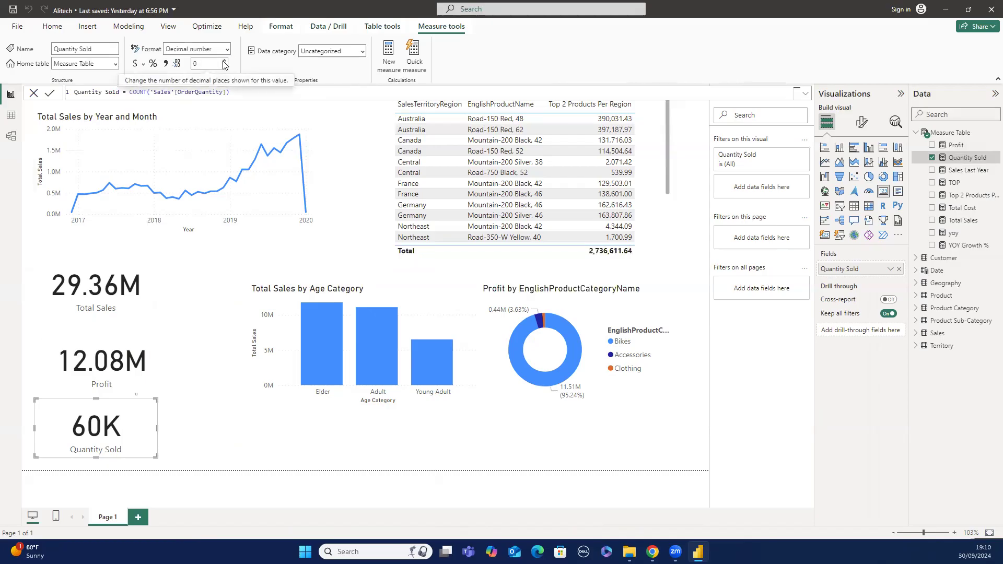
click(226, 61)
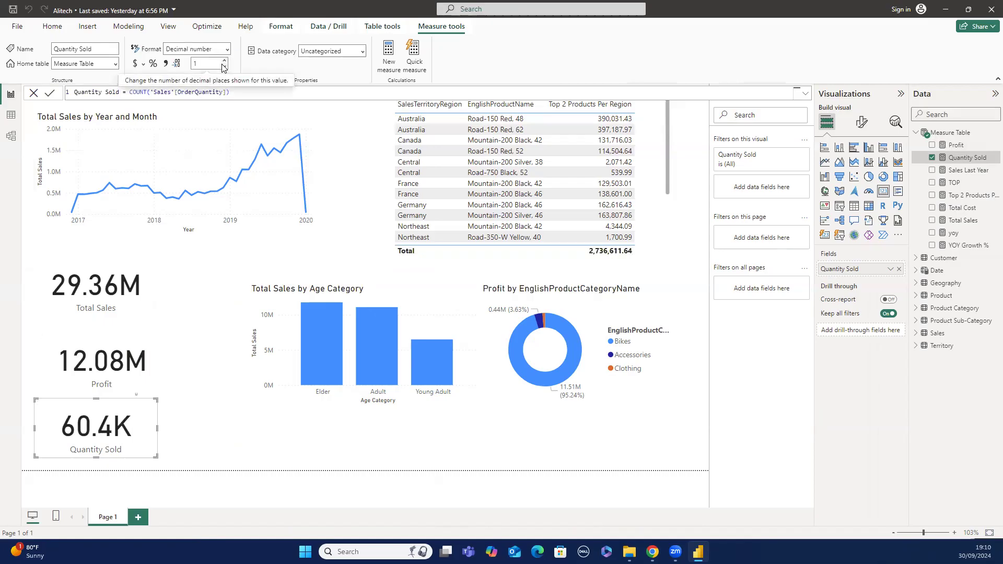
click(223, 66)
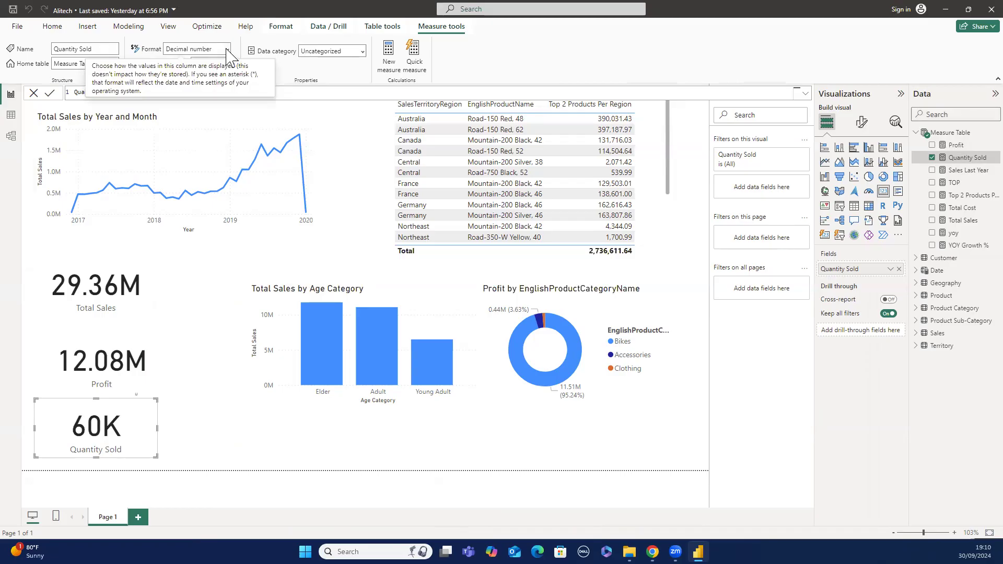
Set the Quantity Sold measure's format to Whole number and deselect its card.
click(227, 50)
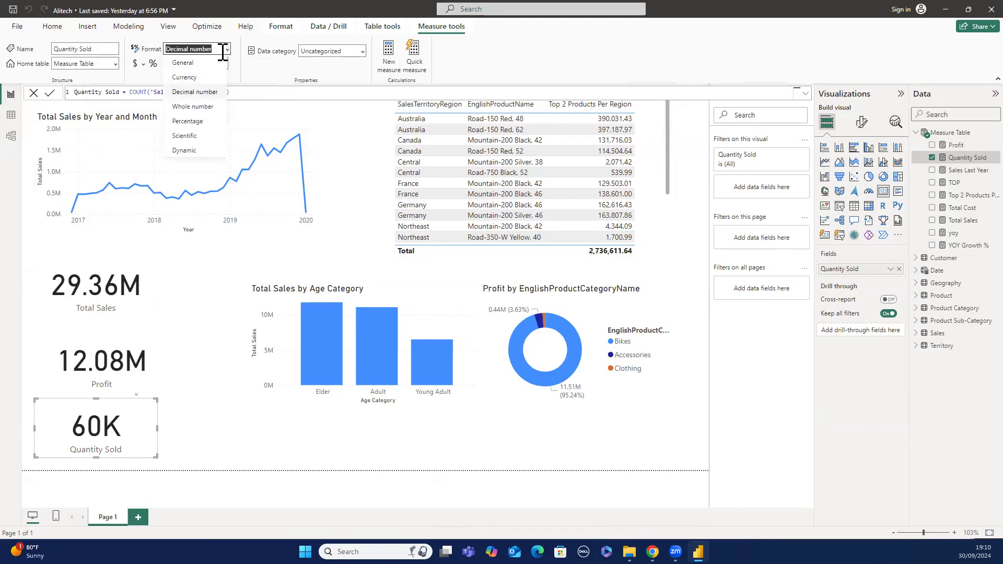
click(193, 107)
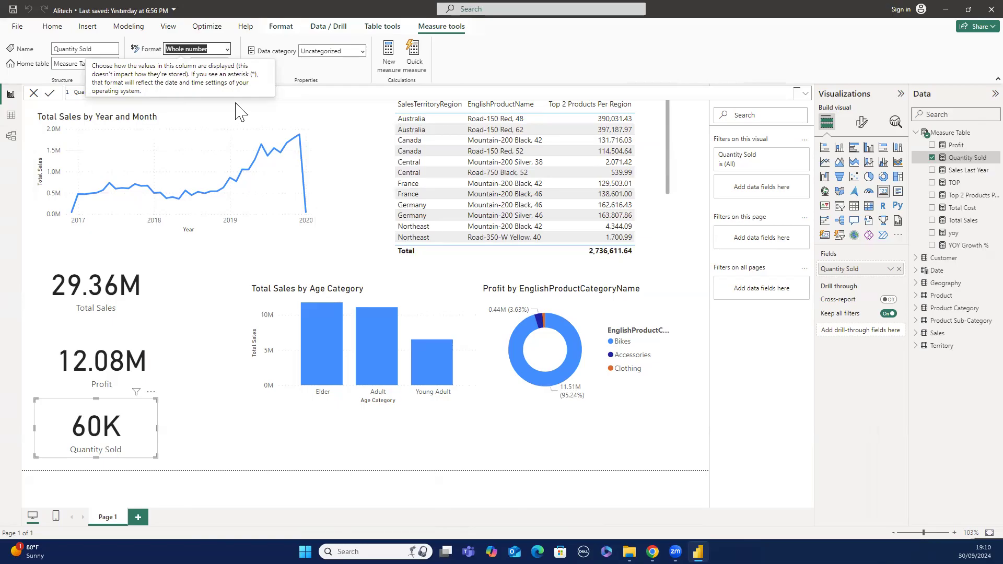
click(268, 112)
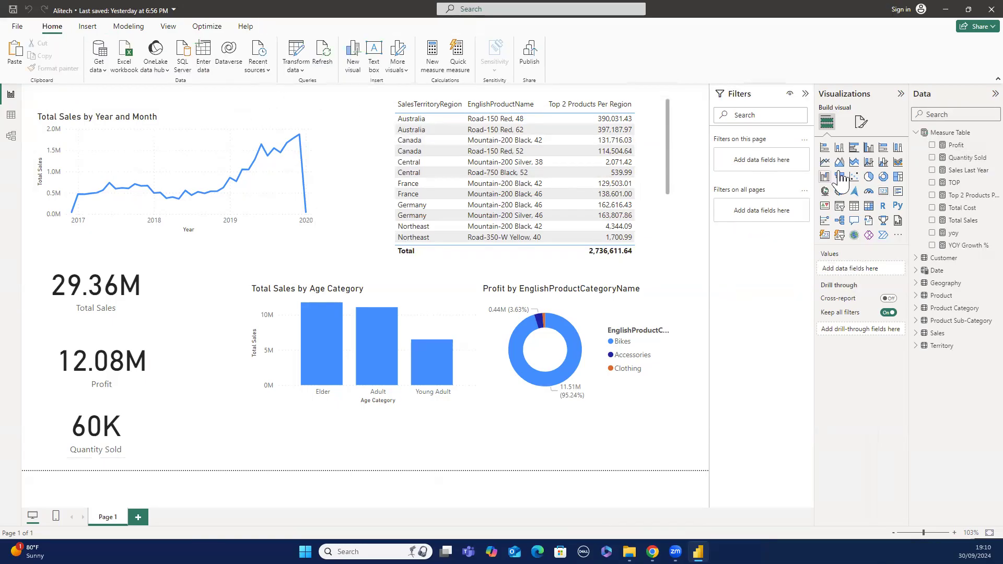
Check which data categories are available for the Quantity Sold measure.
click(952, 158)
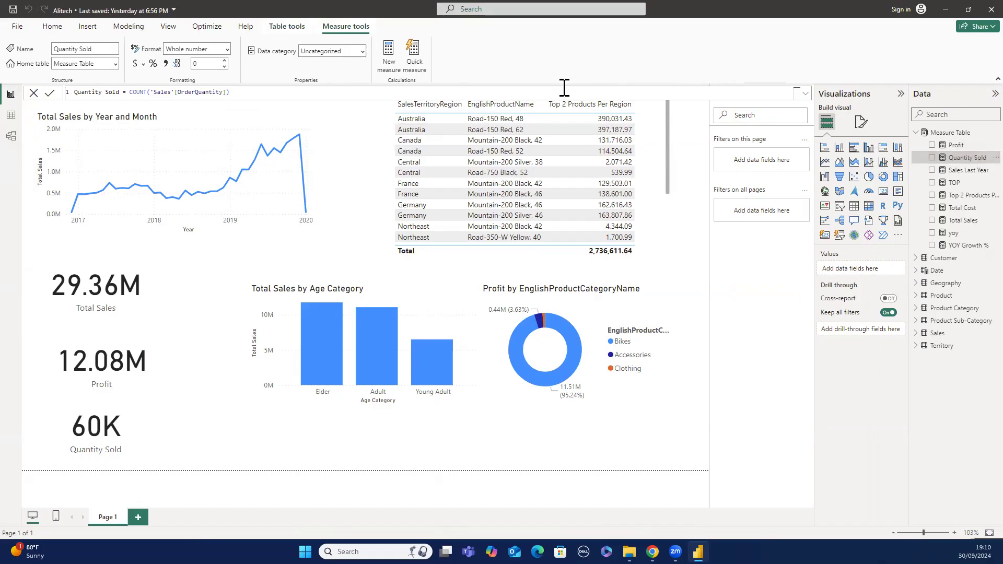
click(363, 52)
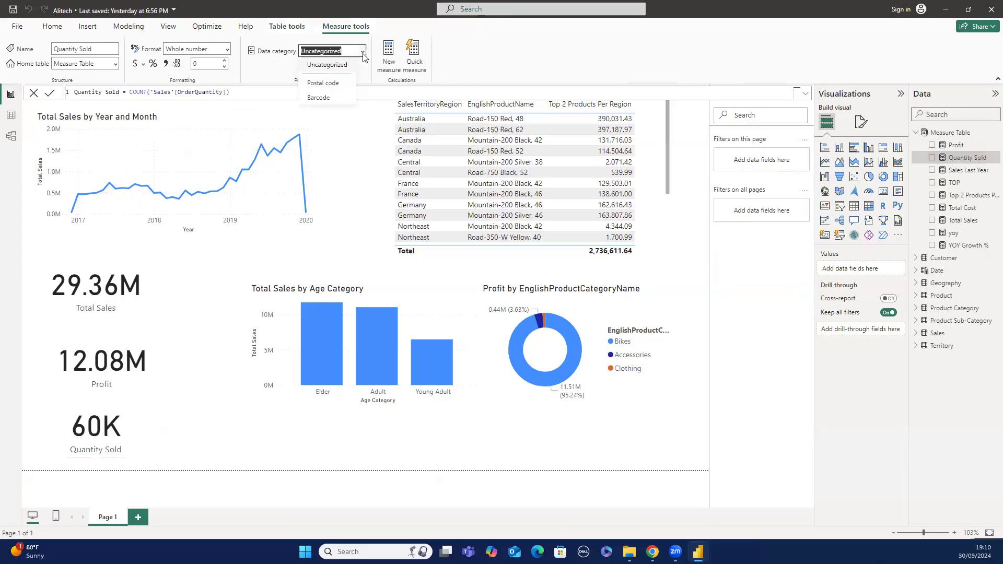
click(363, 52)
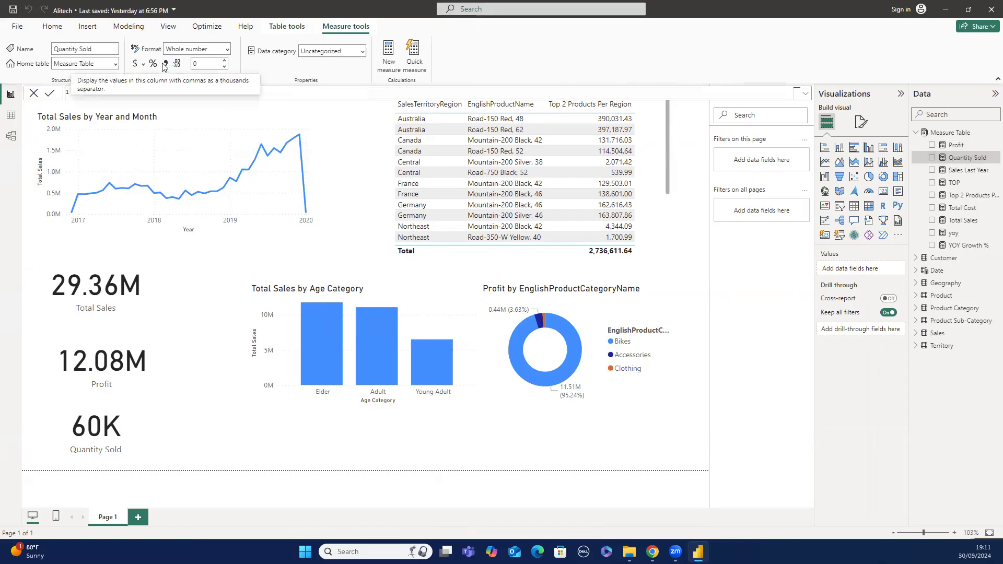
Try a thousands separator and one decimal place on the Quantity Sold measure.
click(164, 67)
click(165, 65)
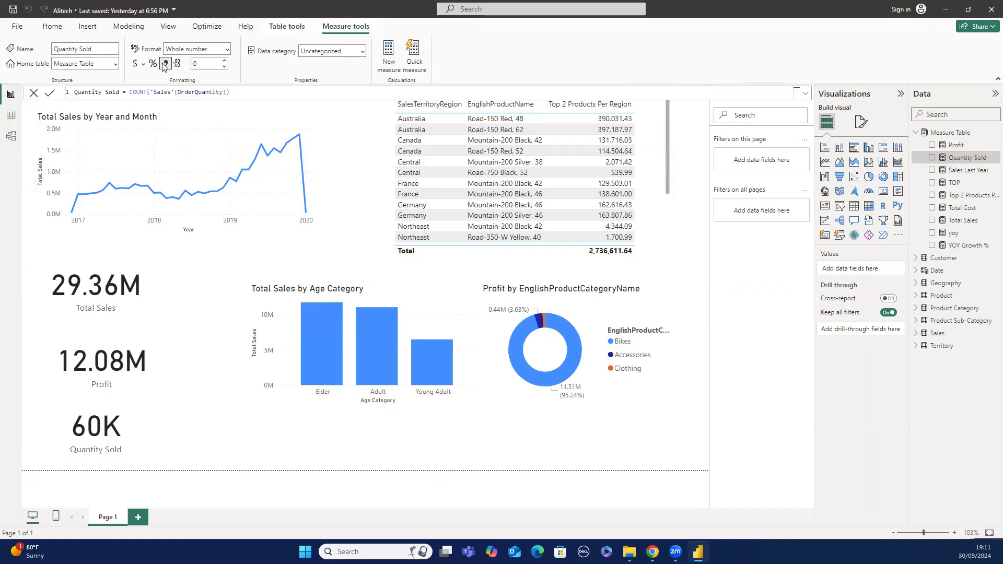
click(223, 59)
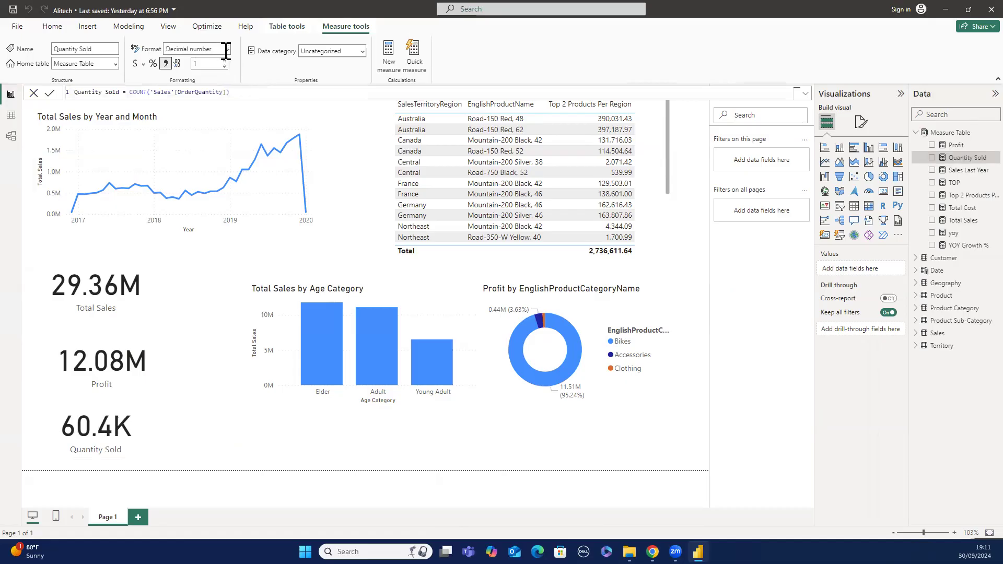
Try the Currency and General formats on the Quantity Sold measure, ending with Decimal number at 0 decimal places.
click(227, 50)
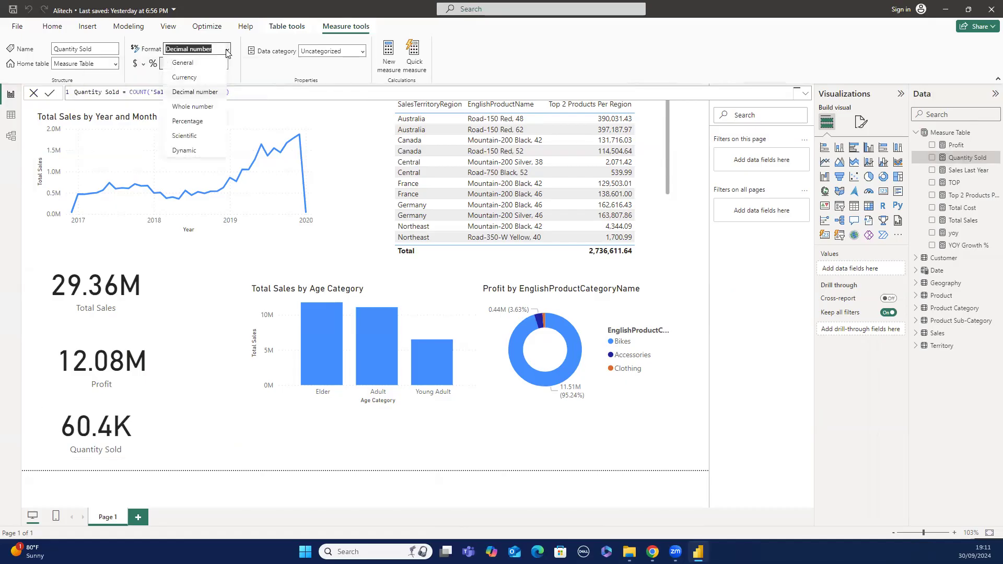
click(208, 78)
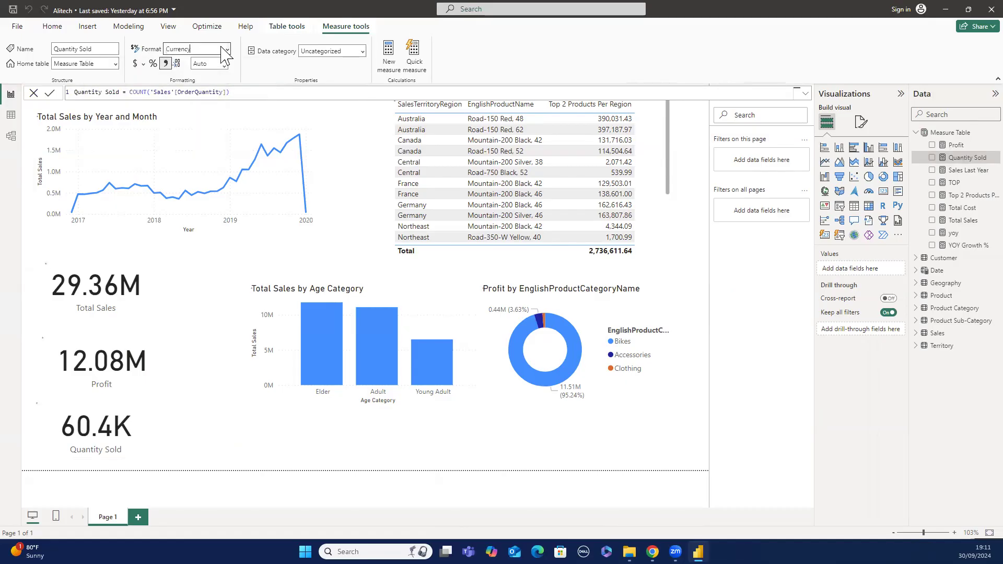
click(227, 52)
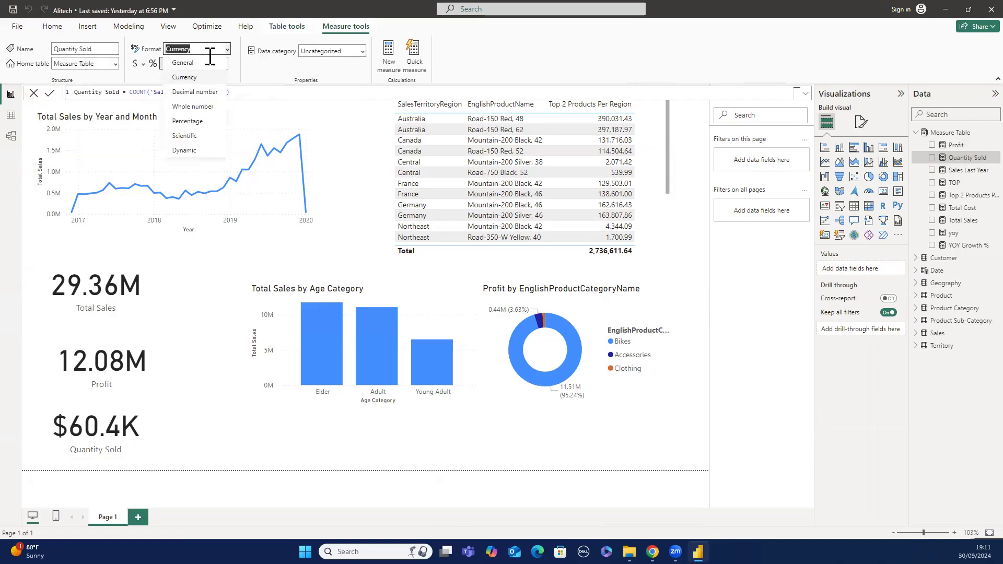
click(206, 62)
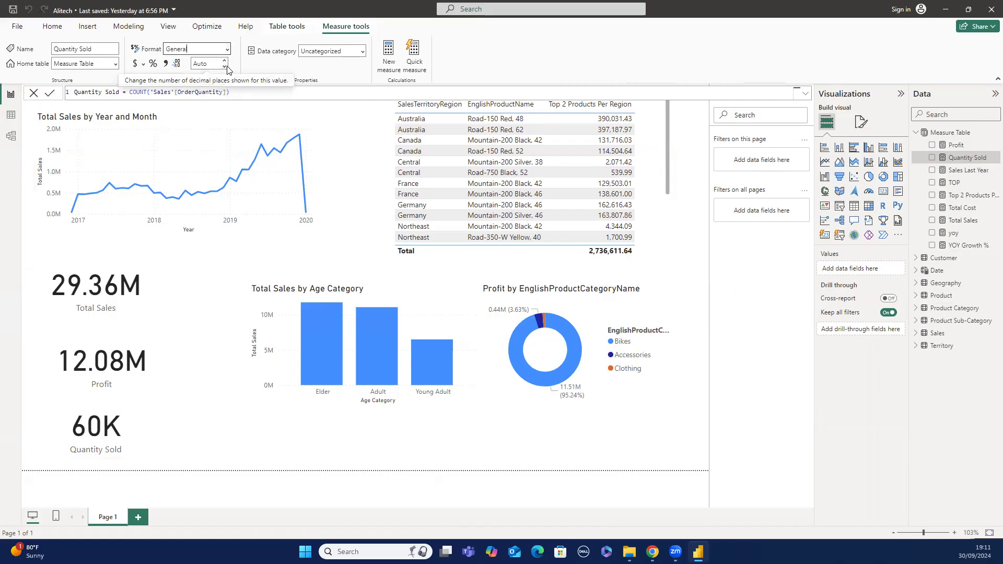
click(225, 63)
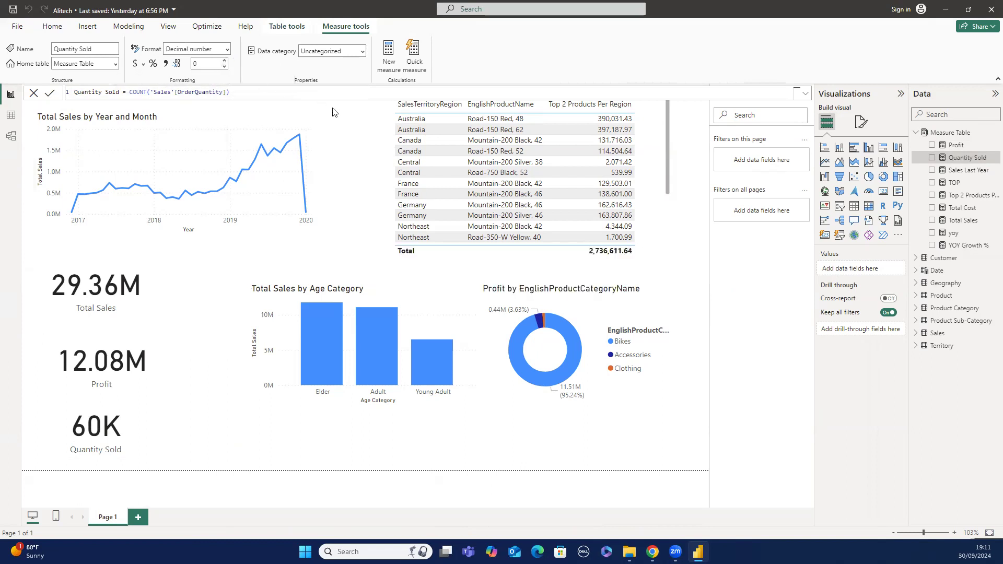
Check the calculation options for how the new card shows its Quantity Sold value, keeping No calculation.
click(141, 427)
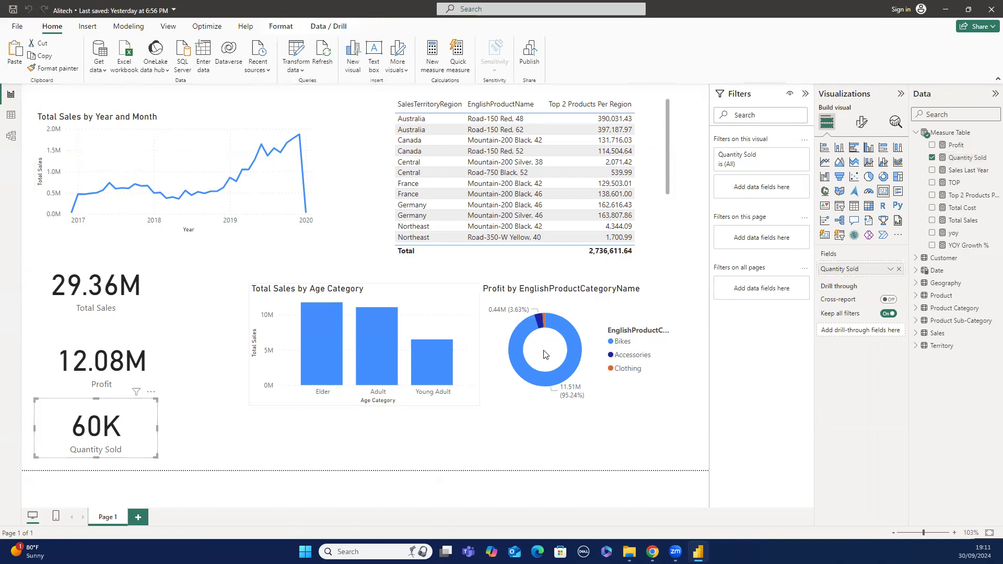
click(891, 270)
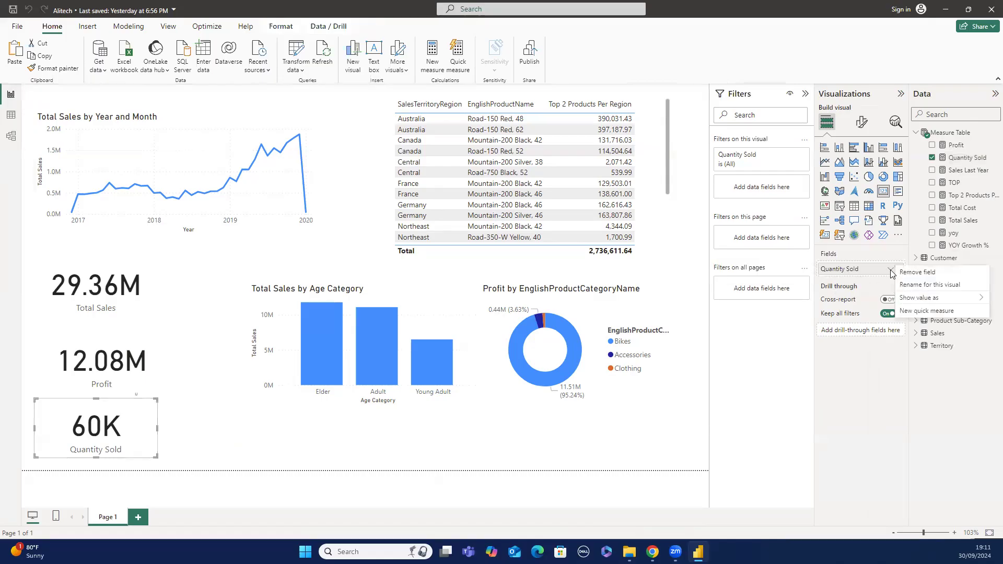
mouse_move(916, 301)
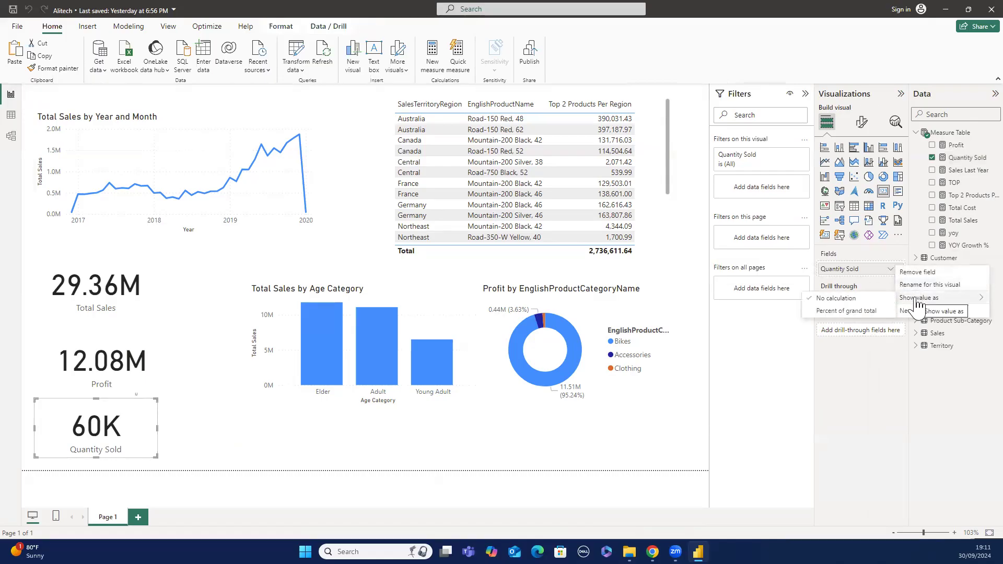
click(881, 299)
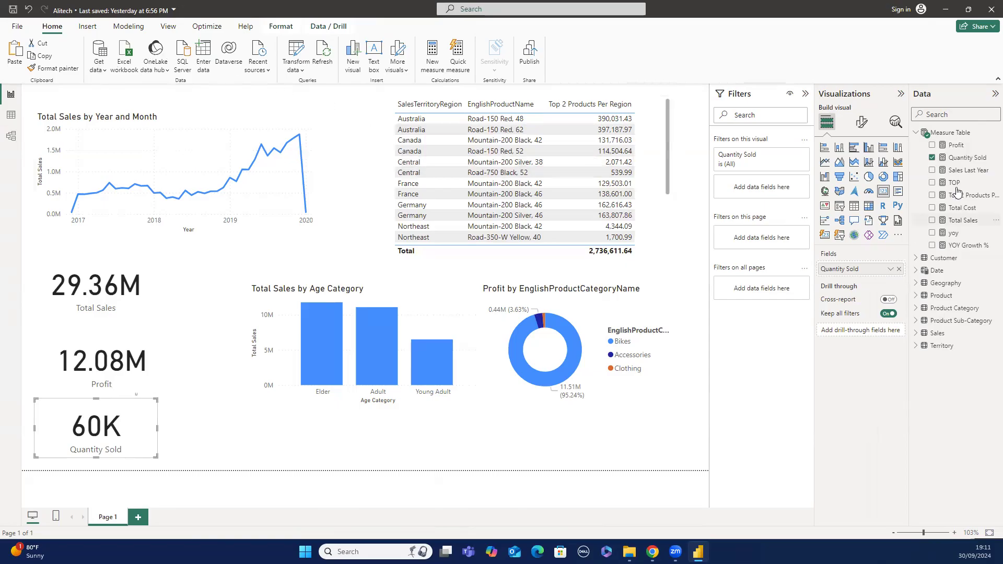
Try the Whole number format on the Quantity Sold measure, then set its format to General.
click(969, 159)
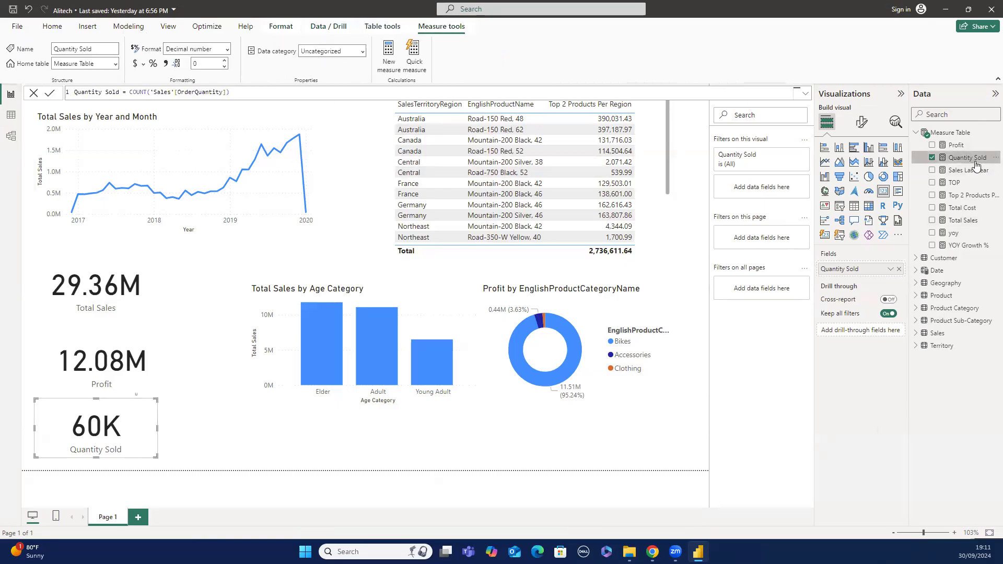
right_click(971, 159)
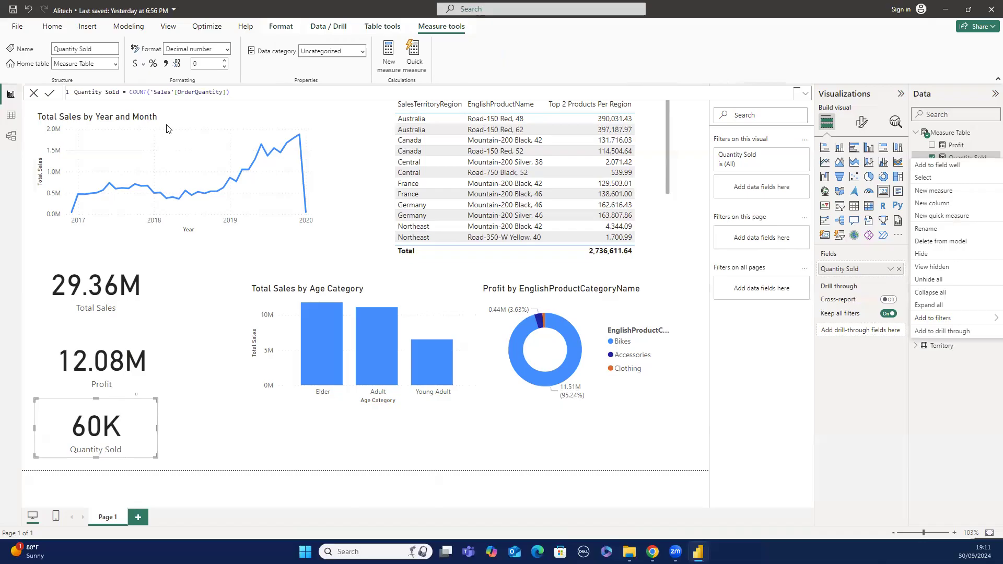
click(227, 50)
click(210, 62)
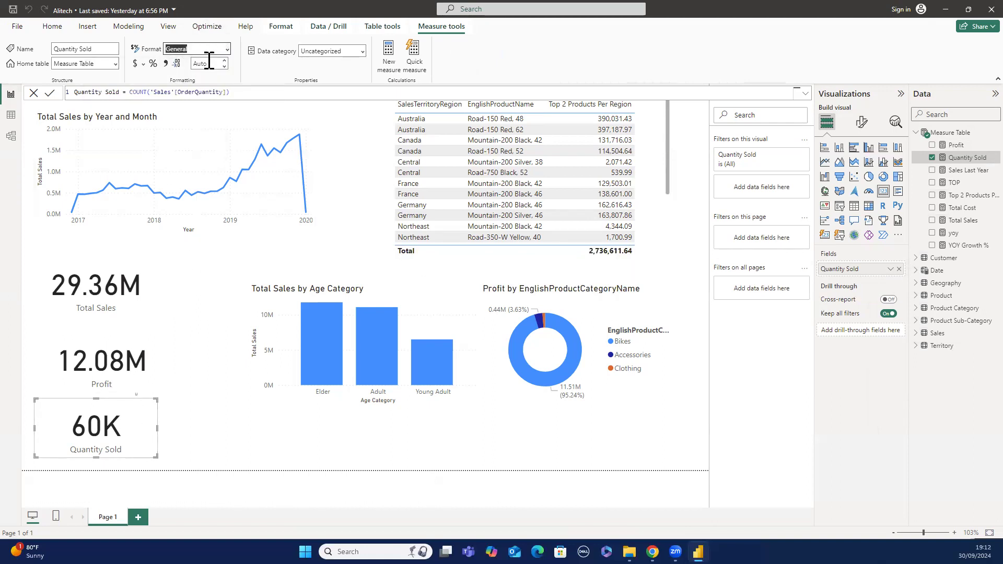
click(166, 63)
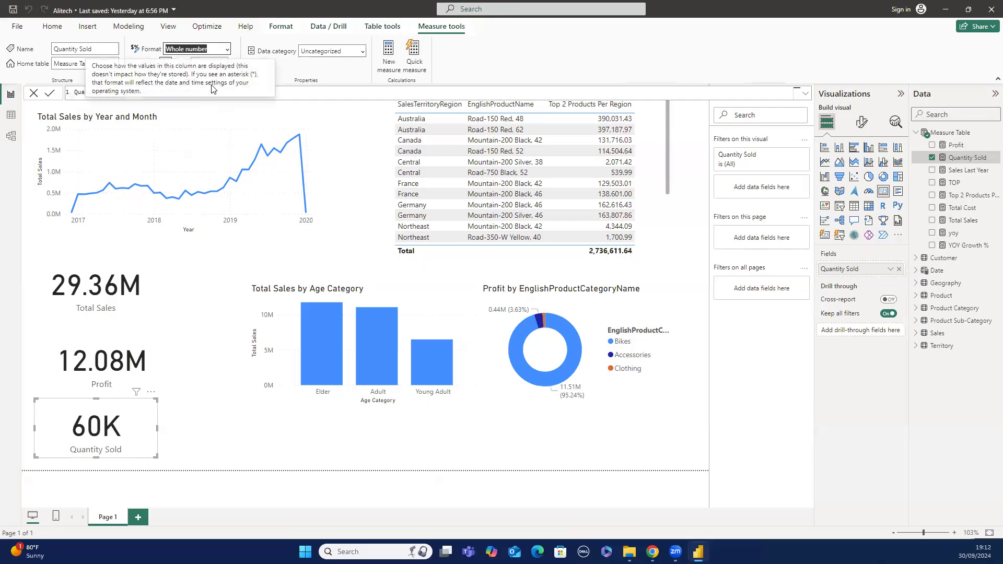
click(228, 52)
click(228, 49)
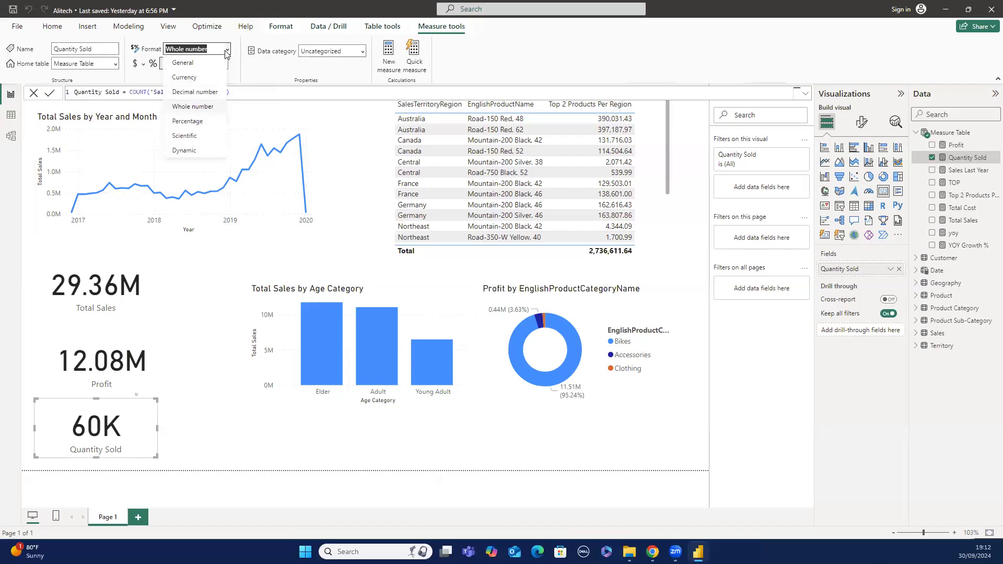
click(208, 72)
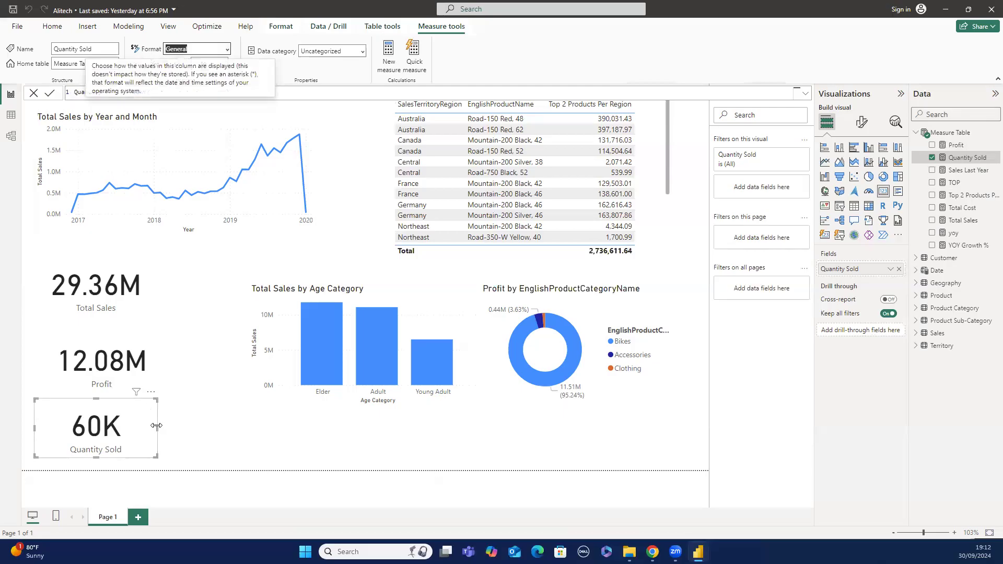
Narrow the Quantity Sold card slightly and align the Profit card with the Total Sales card above it.
mouse_move(156, 426)
mouse_down()
mouse_move(211, 418)
mouse_move(158, 426)
mouse_move(153, 415)
mouse_up()
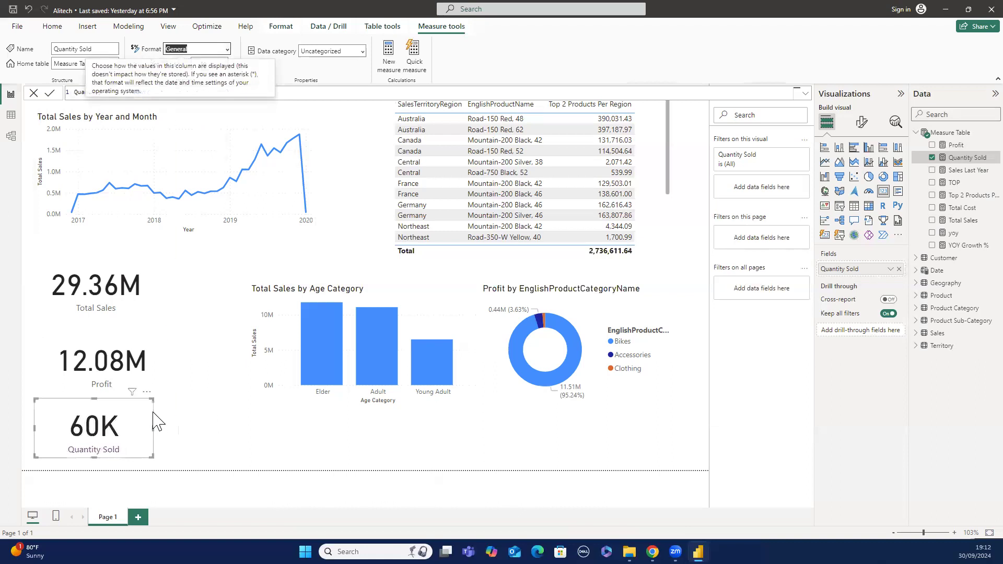
click(145, 353)
drag(146, 354, 138, 349)
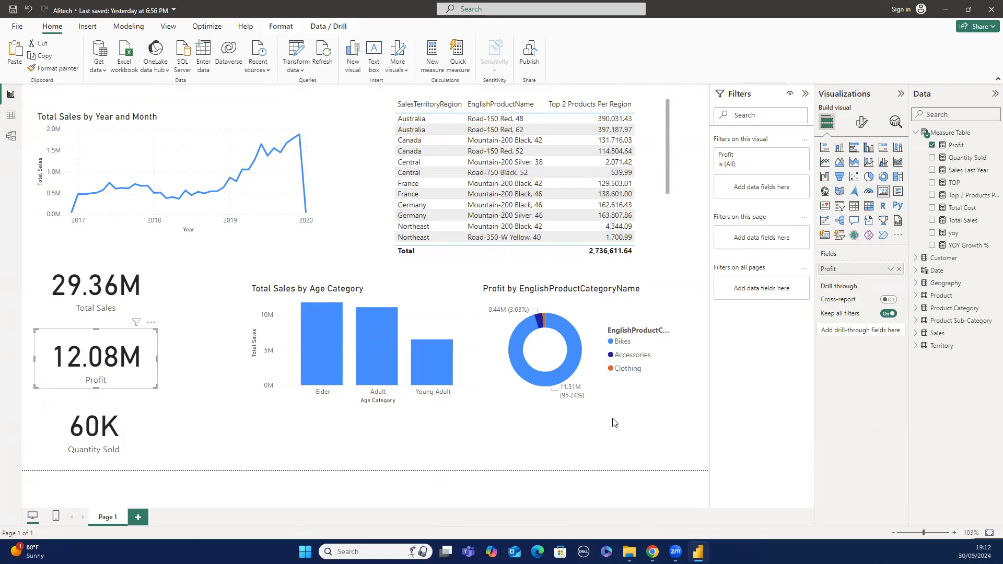
click(132, 439)
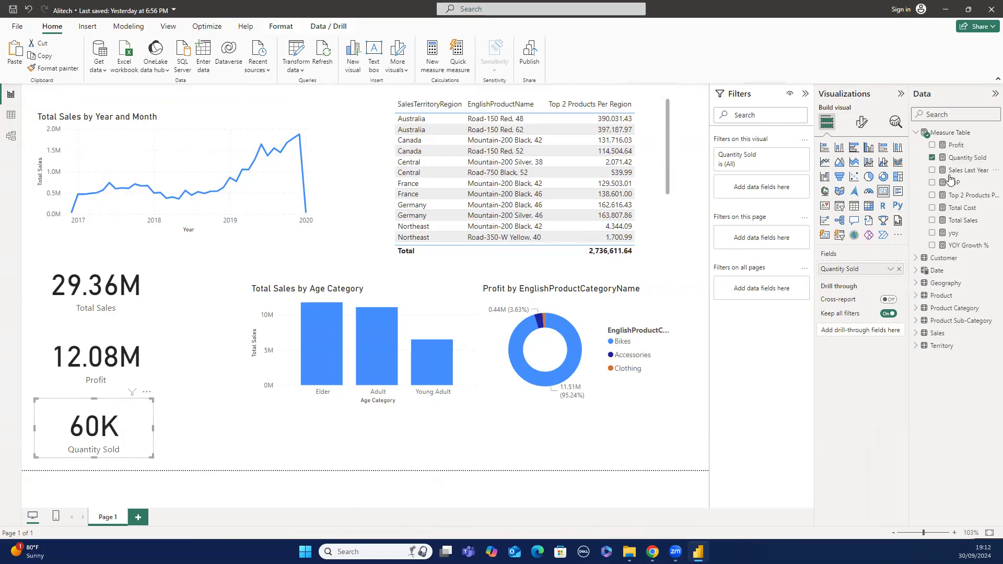
click(968, 158)
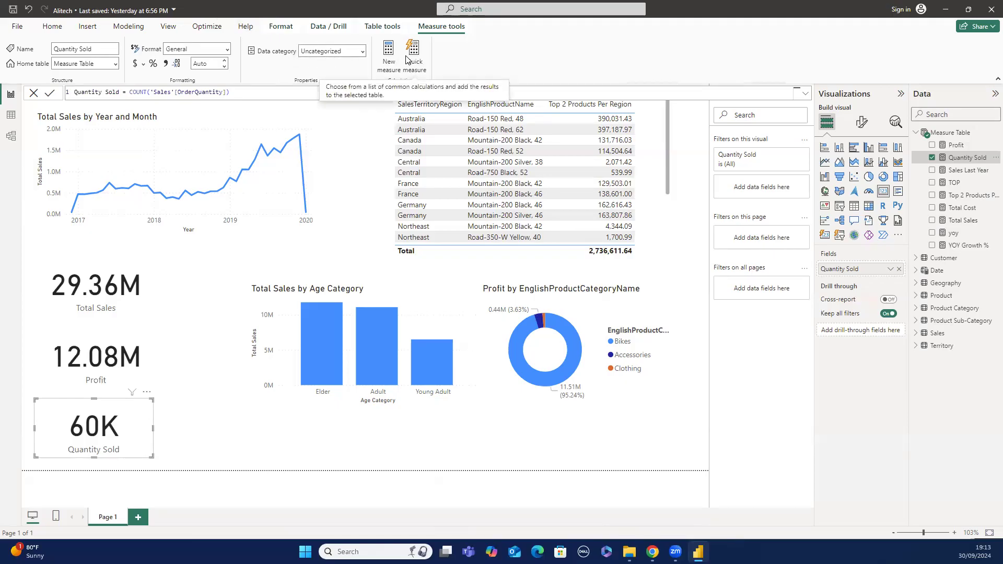
click(353, 158)
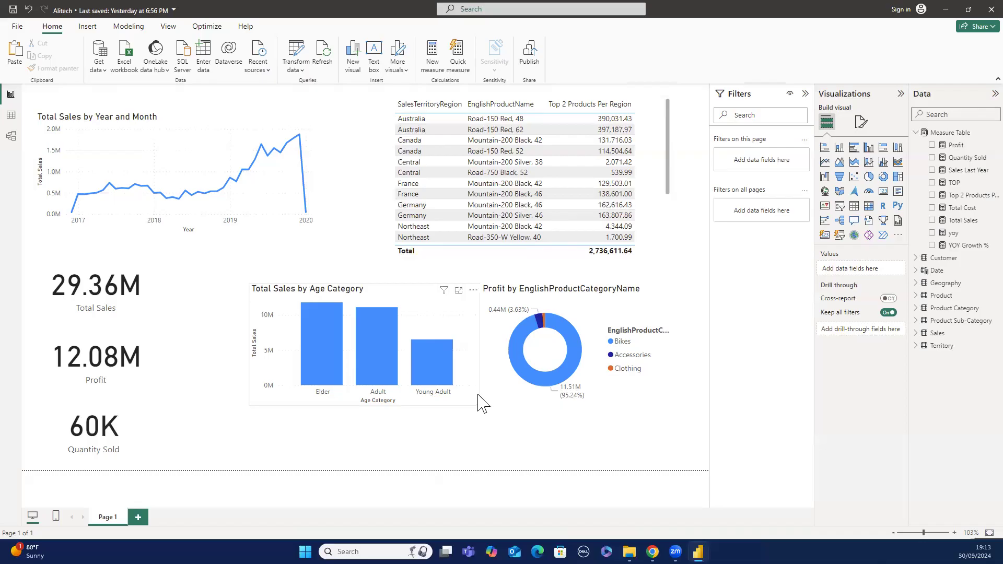
Move the profit donut chart beside the Profit and Quantity Sold cards and shift the Top 2 Products table slightly towards the line chart.
click(511, 398)
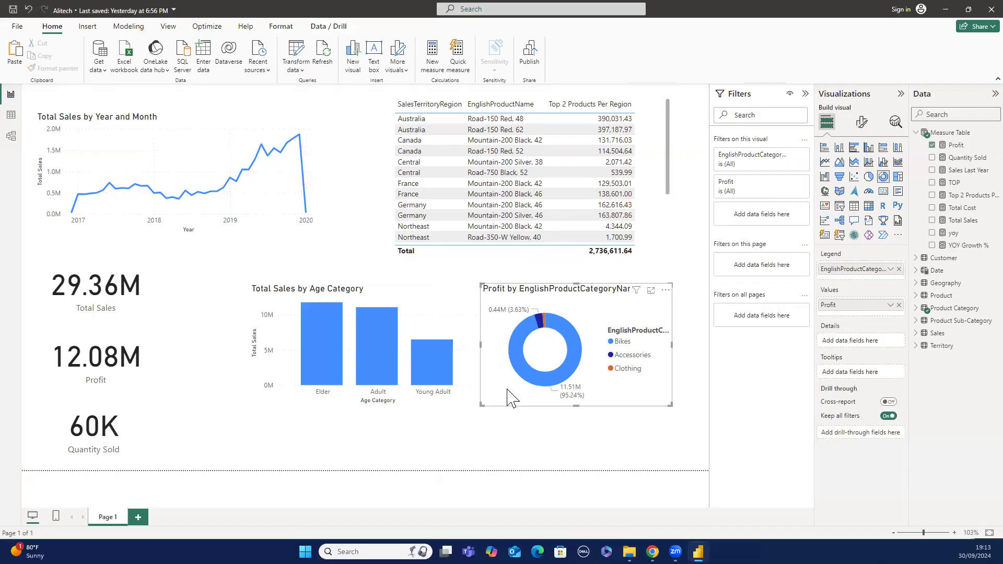
drag(511, 398, 195, 444)
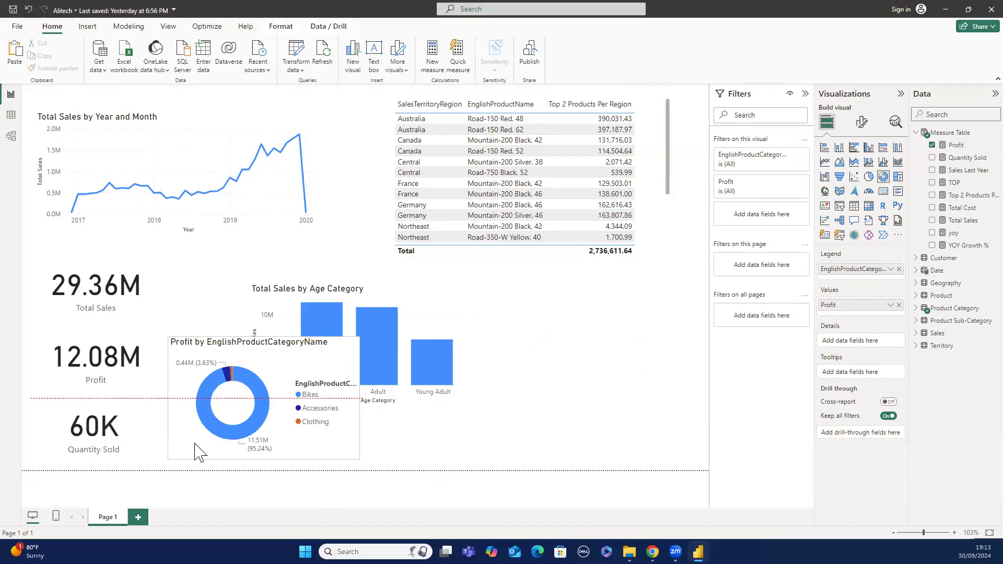
drag(194, 444, 195, 435)
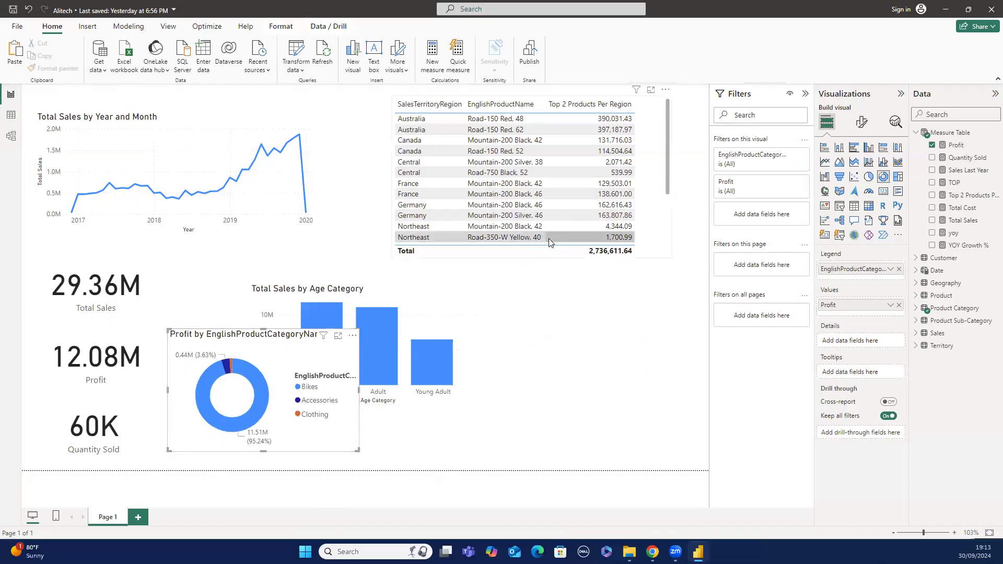
mouse_move(547, 255)
mouse_down()
mouse_move(571, 316)
mouse_move(573, 411)
mouse_move(487, 326)
mouse_move(535, 271)
mouse_move(532, 258)
mouse_up()
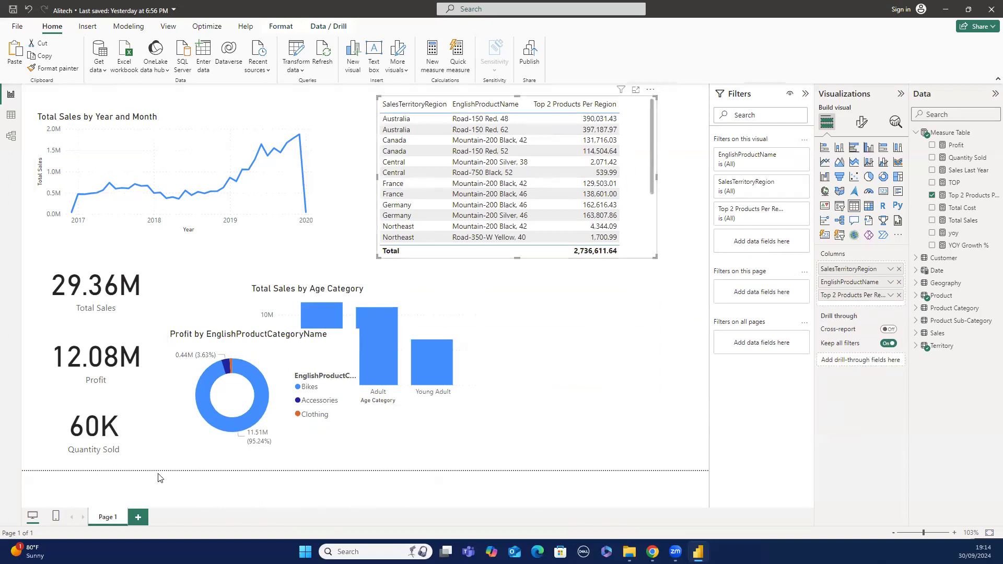
Add a new report page with a compact card showing Total Sales near the canvas's left edge.
click(138, 517)
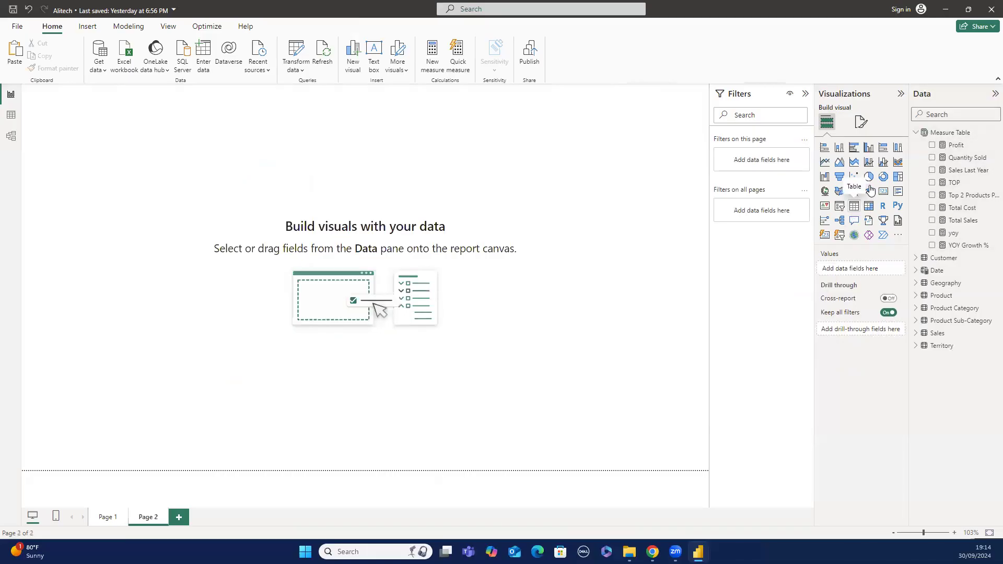
click(882, 193)
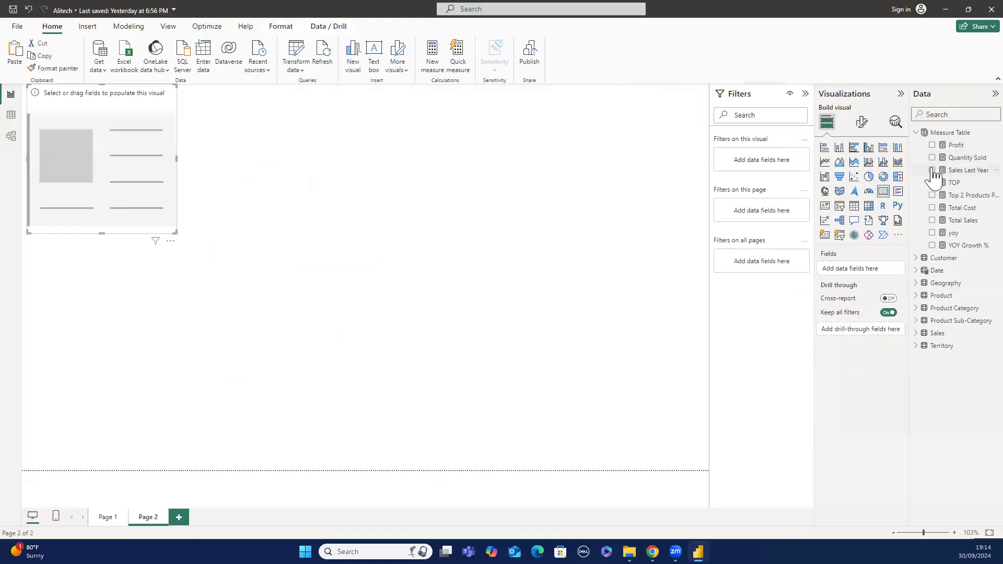
click(934, 220)
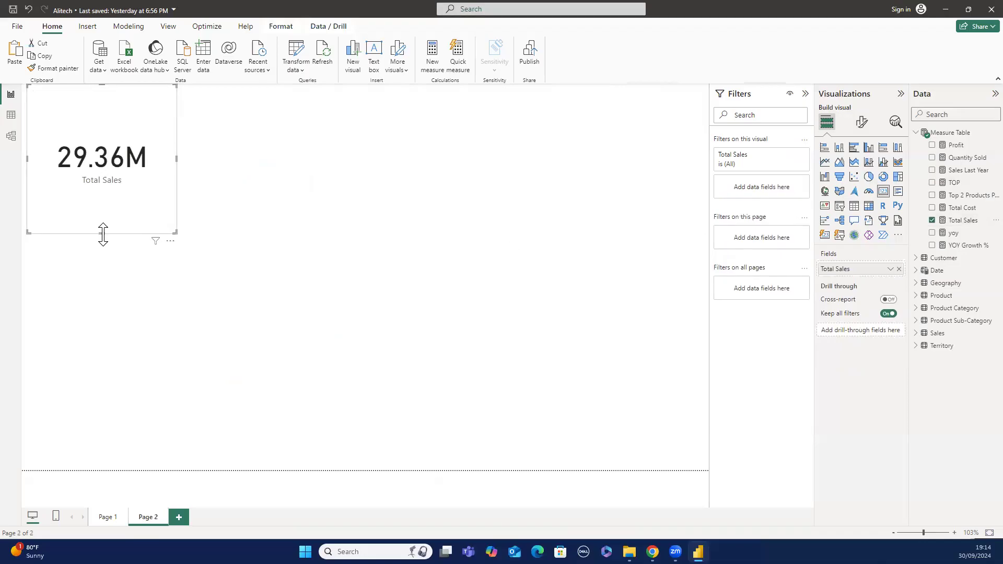
drag(103, 235, 97, 178)
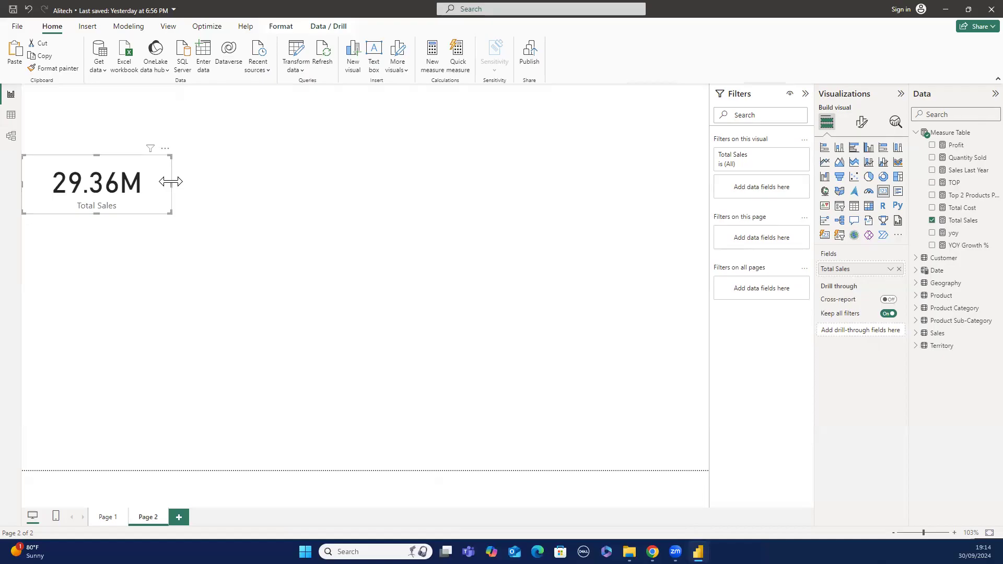
drag(171, 181, 128, 189)
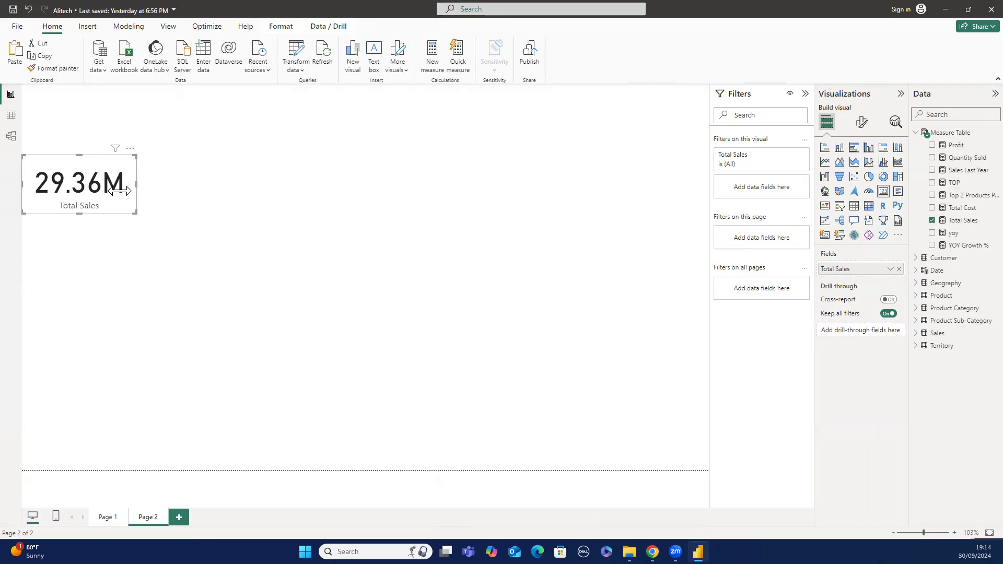
Duplicate the Total Sales card twice and stack the copies below the original.
key(ctrl+v)
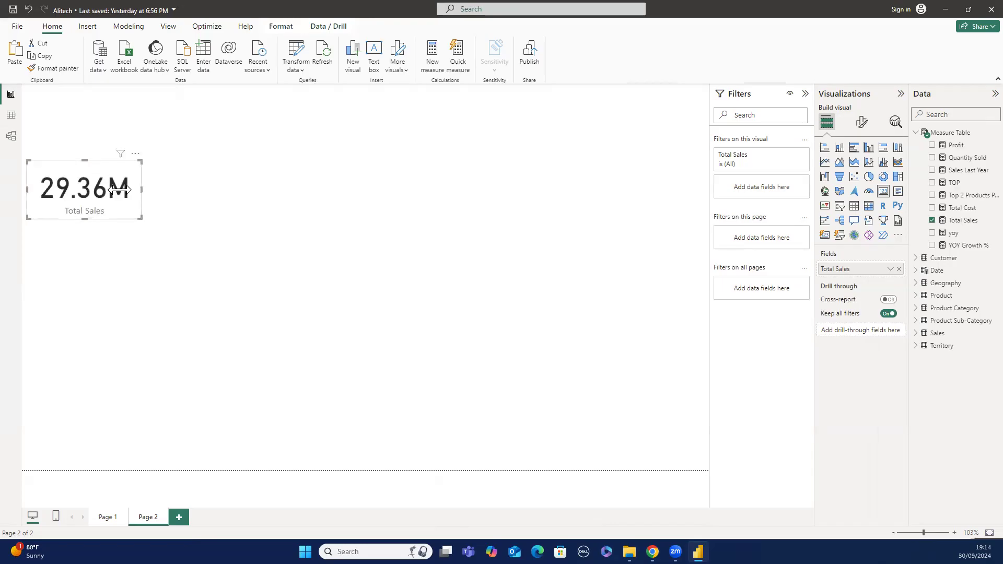
drag(119, 189, 122, 256)
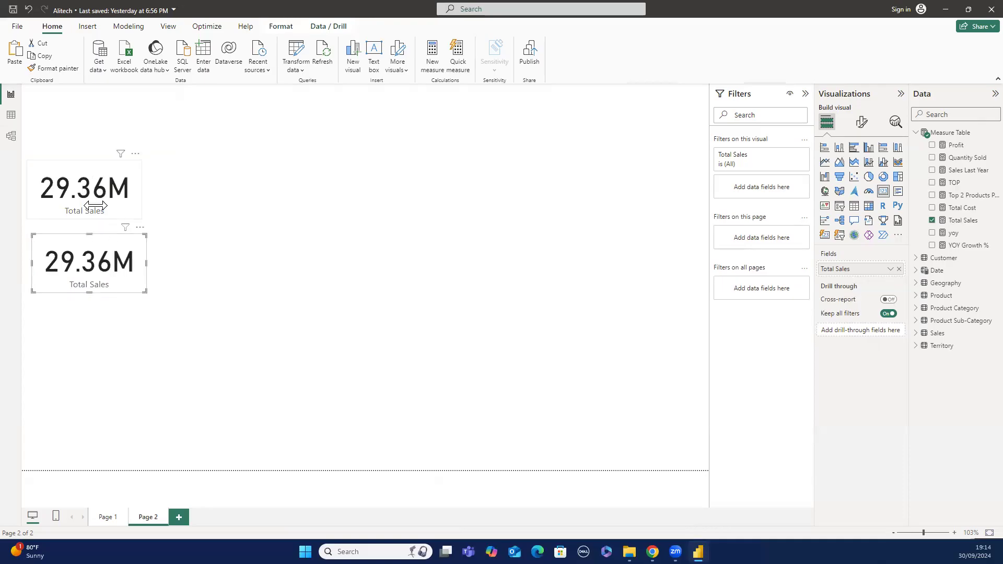
drag(96, 216, 93, 332)
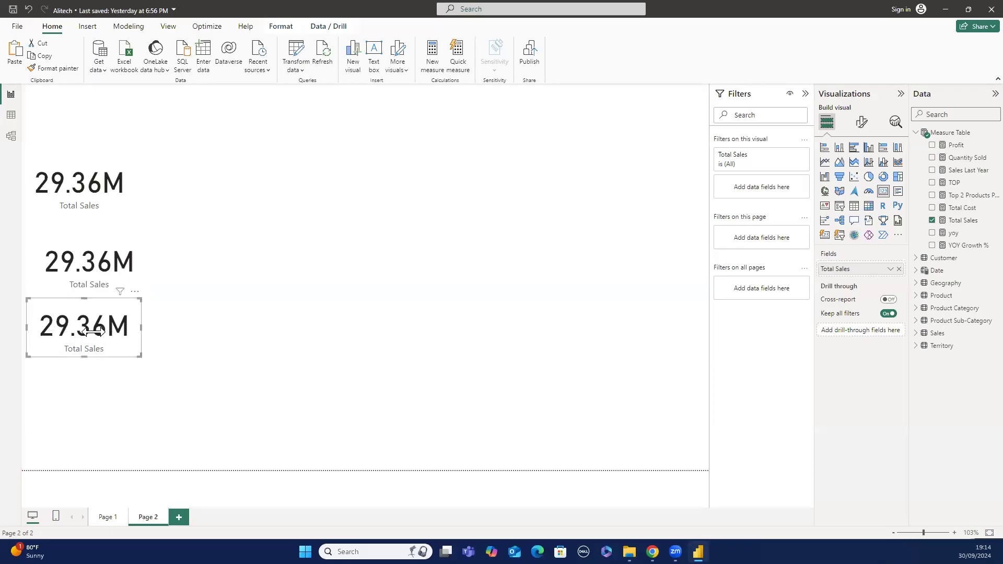
Replace Total Sales with the Profit measure on the middle card.
click(110, 282)
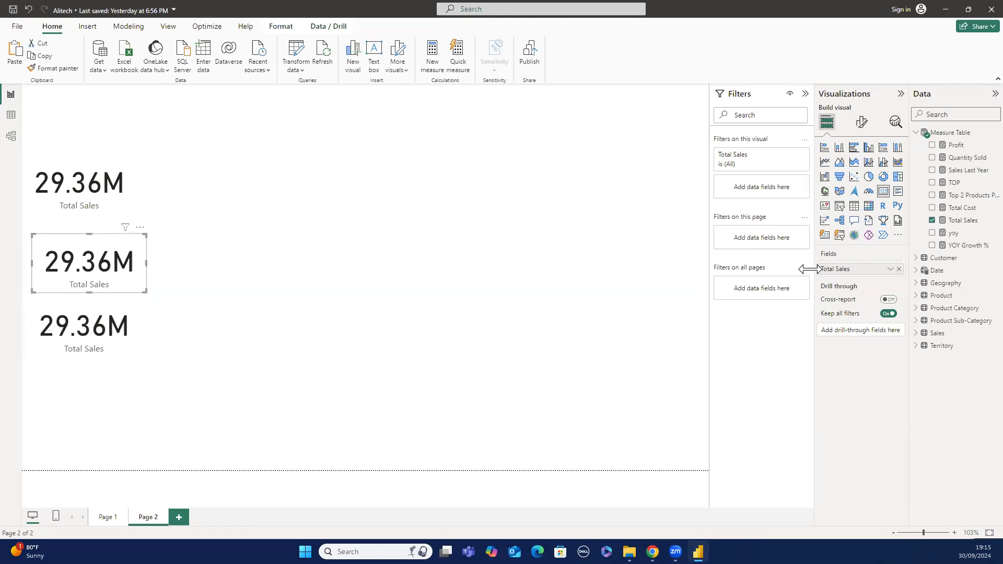
right_click(898, 270)
click(913, 270)
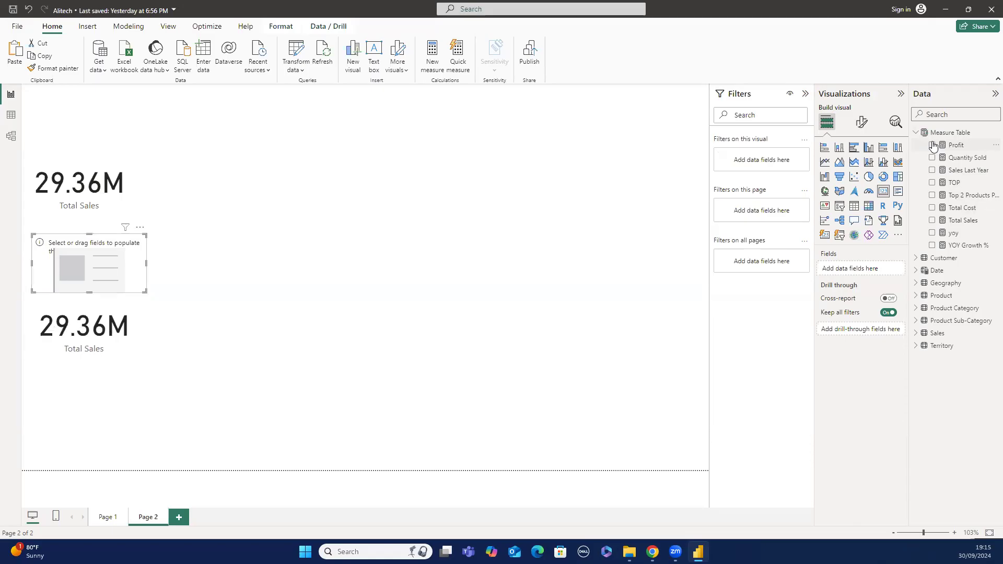
click(933, 146)
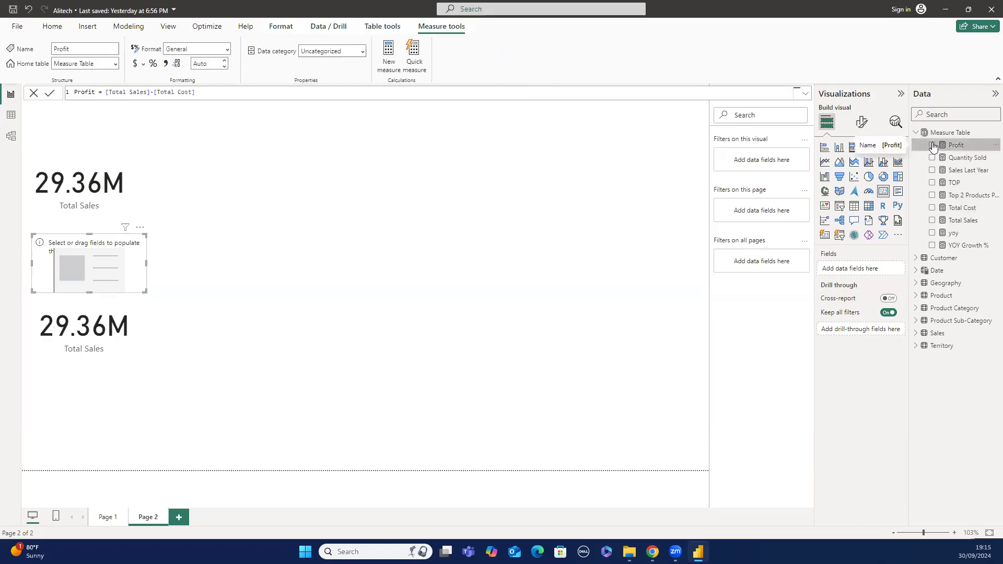
click(932, 146)
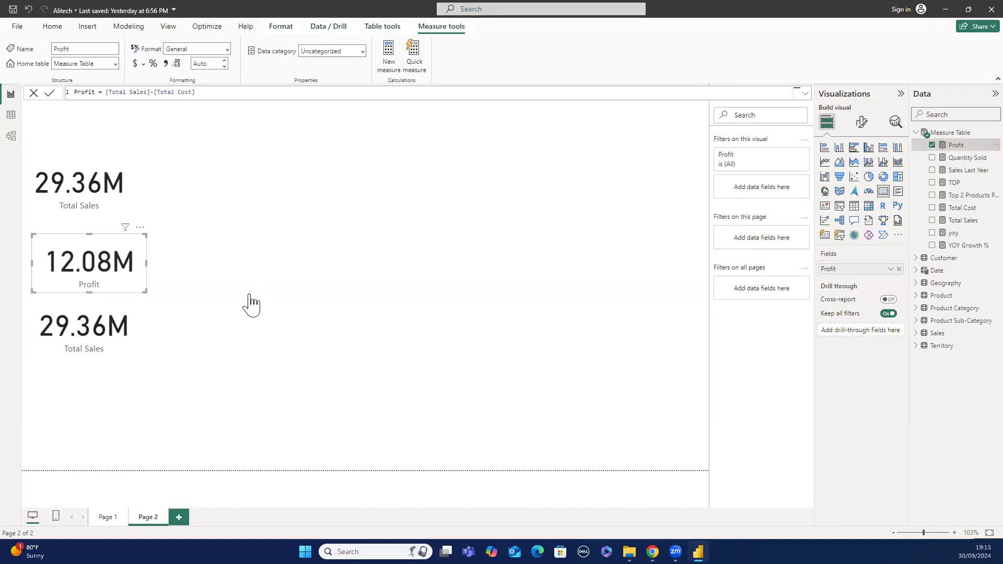
Replace Total Sales with the Quantity Sold measure on the lowest card.
click(136, 316)
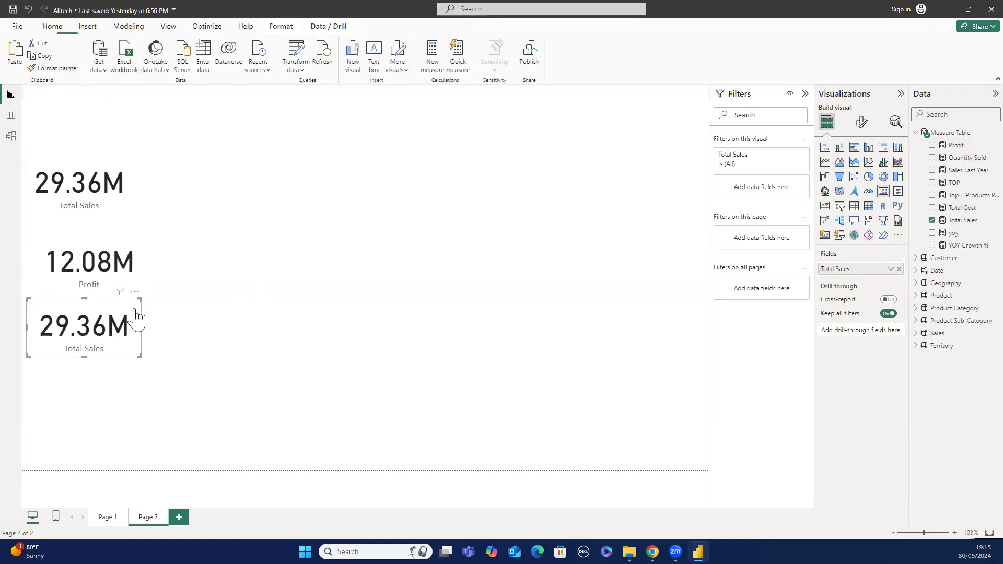
click(899, 269)
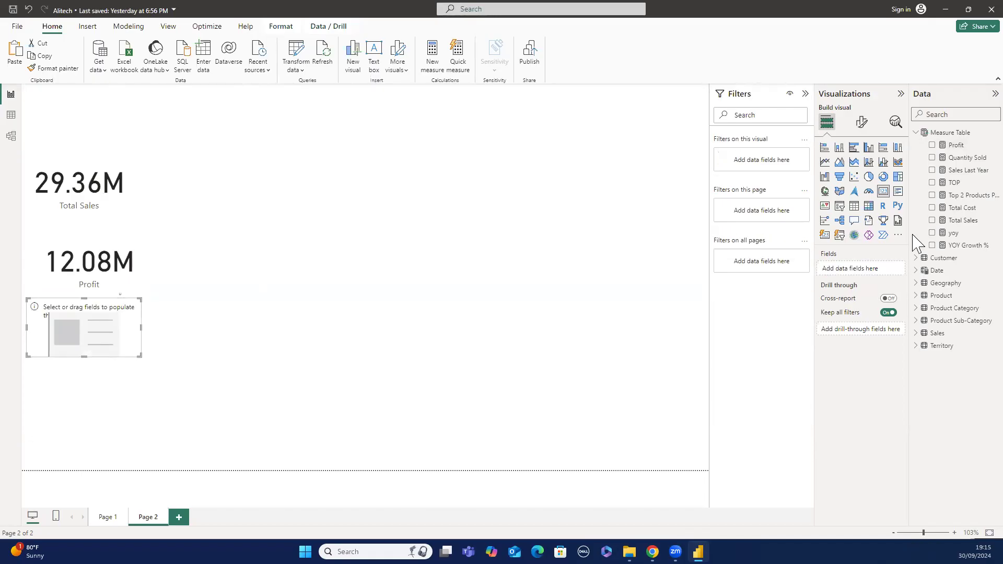
click(932, 159)
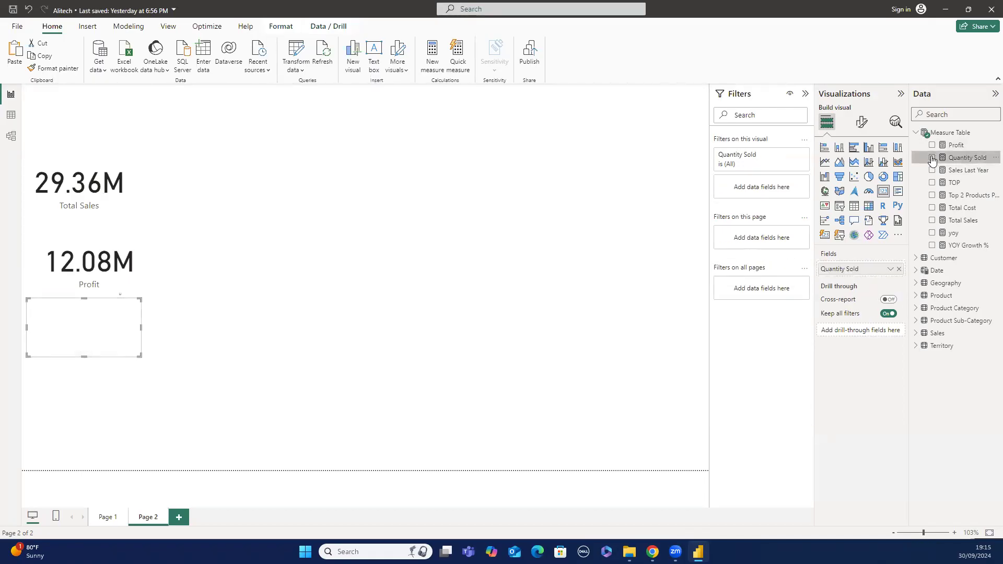
click(417, 292)
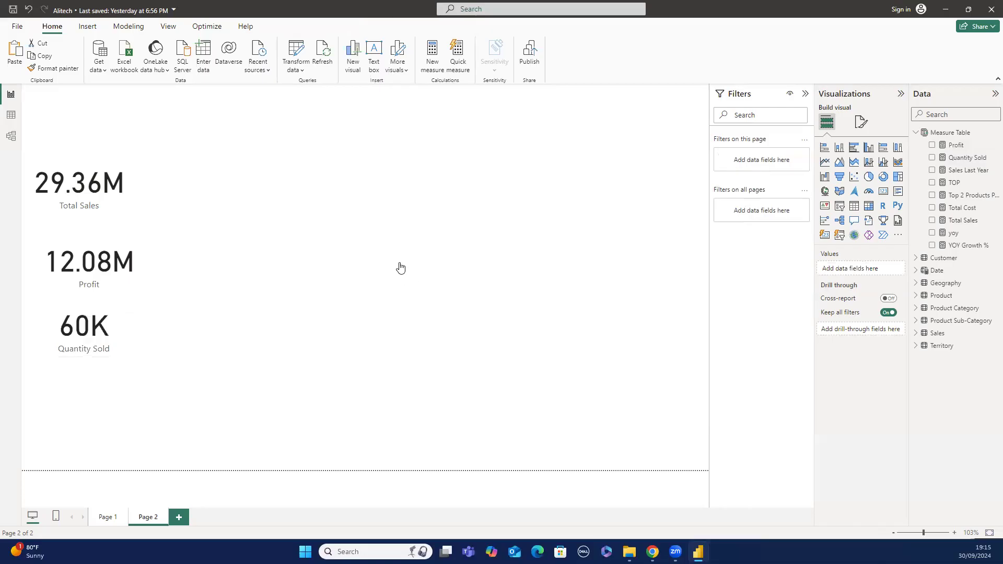
Add a table visual to the right of the cards, listing the Color field from the Product table.
click(344, 226)
click(924, 133)
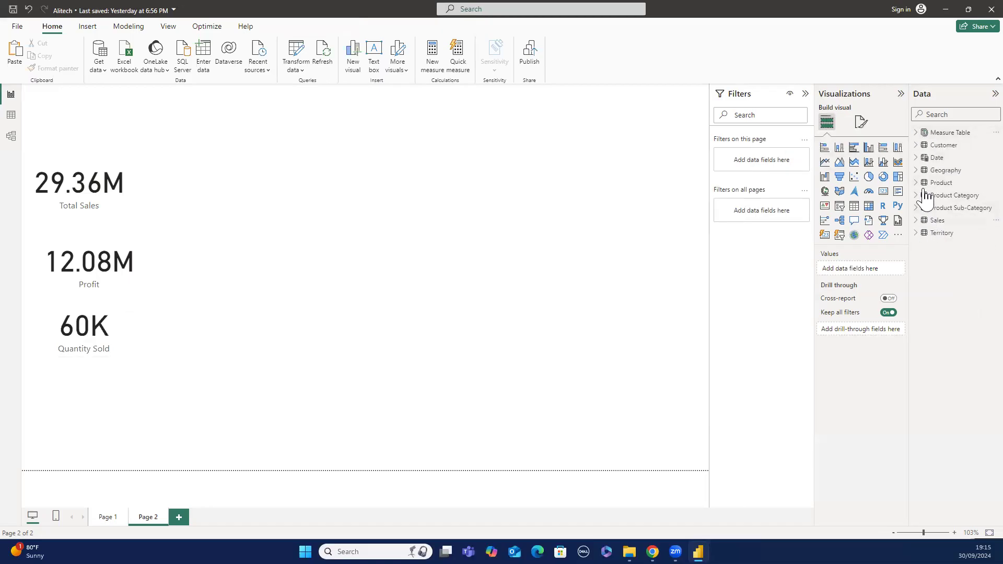
click(917, 184)
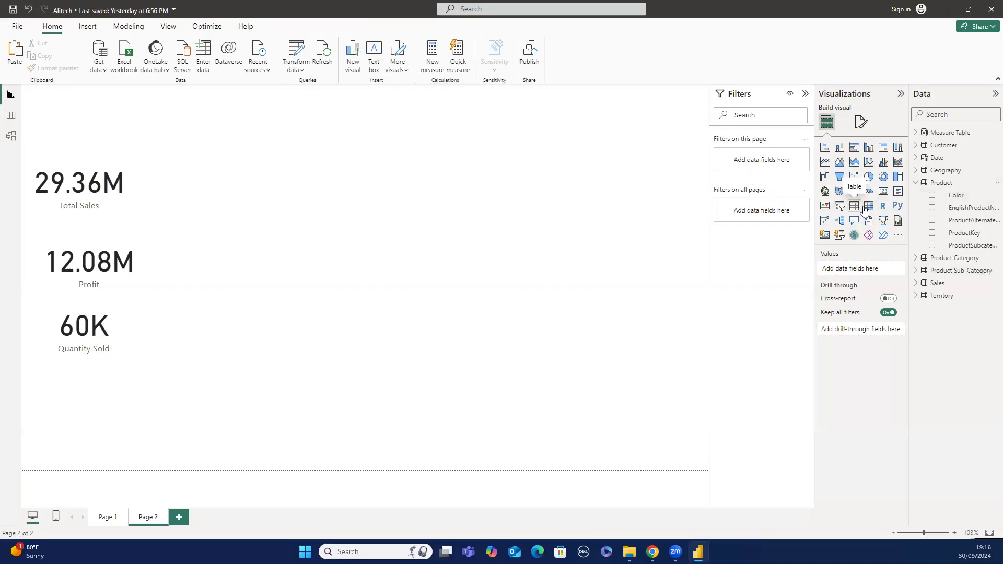
click(932, 195)
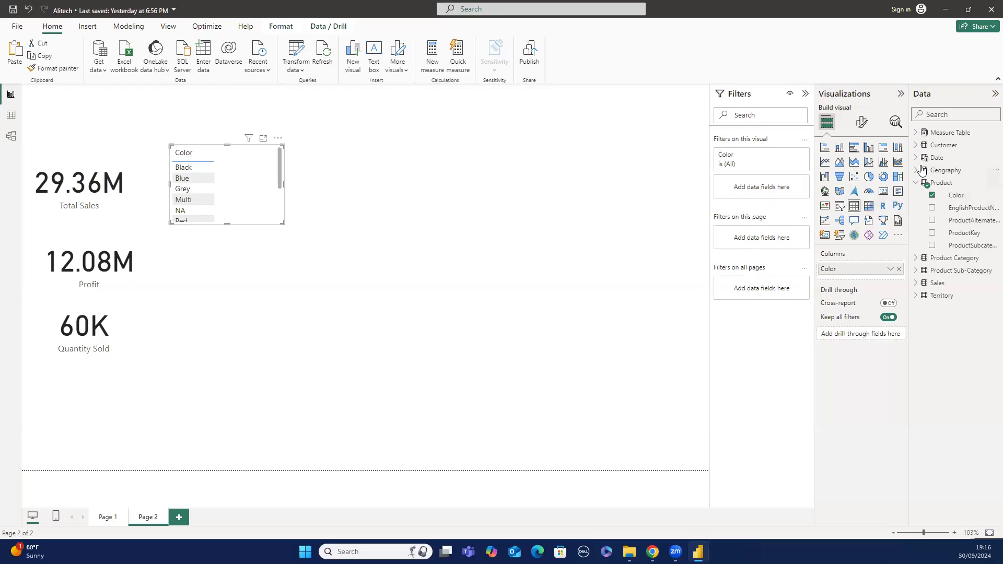
Add the Total Sales measure to the color table and lengthen the visual until all color rows fit.
click(919, 135)
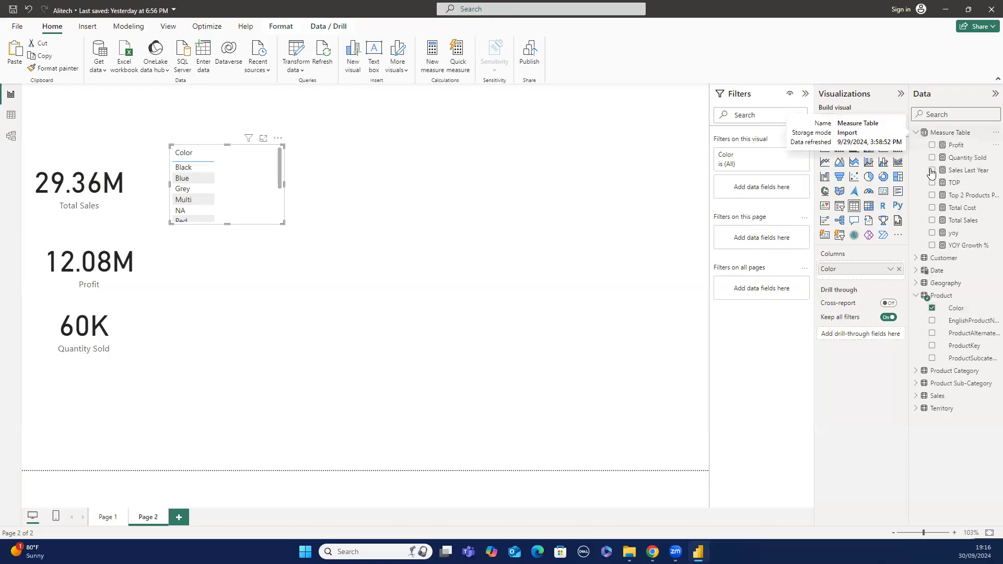
click(932, 220)
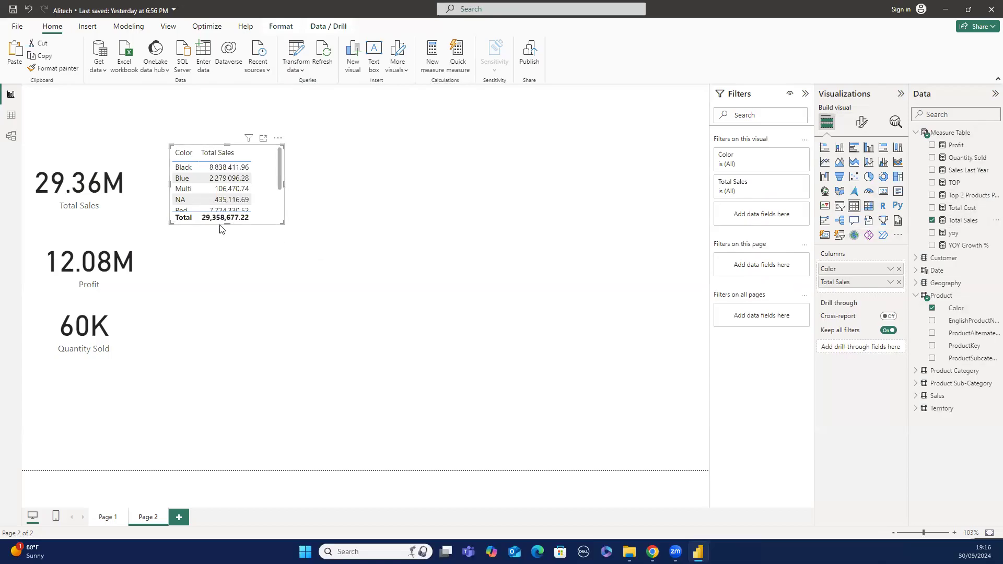
drag(230, 243, 220, 268)
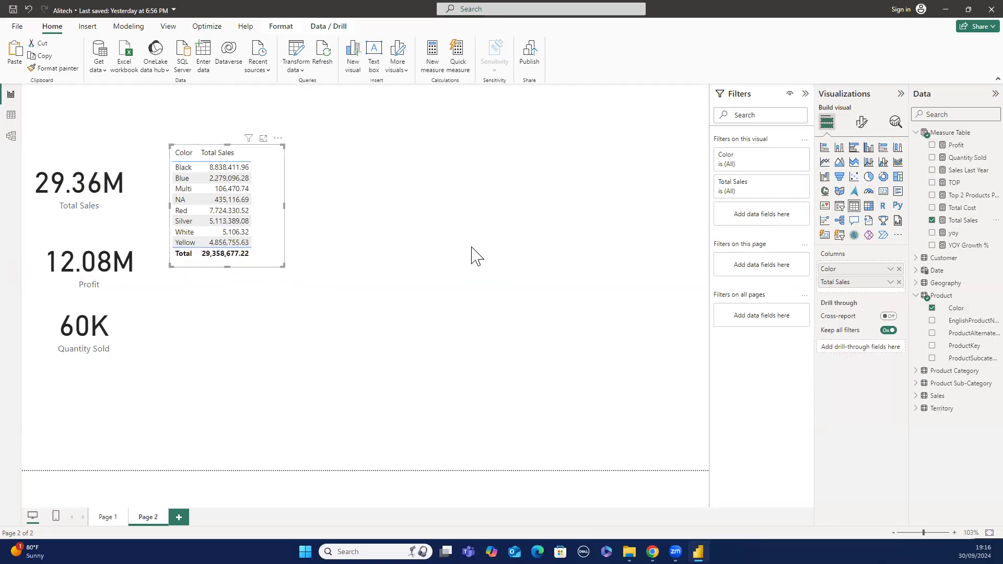
click(656, 207)
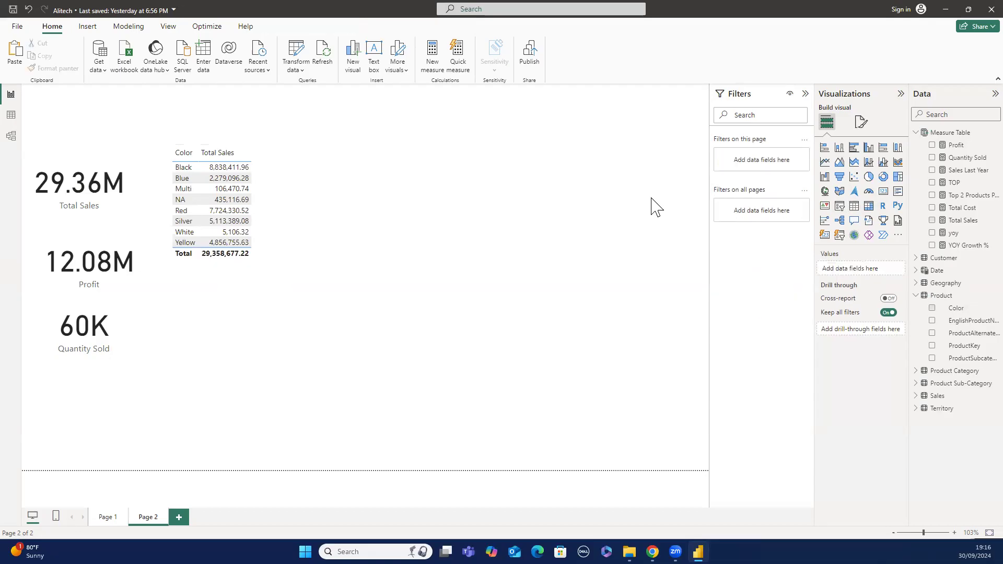
Create a new measure in Measure Table named Black Product and begin its formula with the CALCULATE function.
right_click(947, 139)
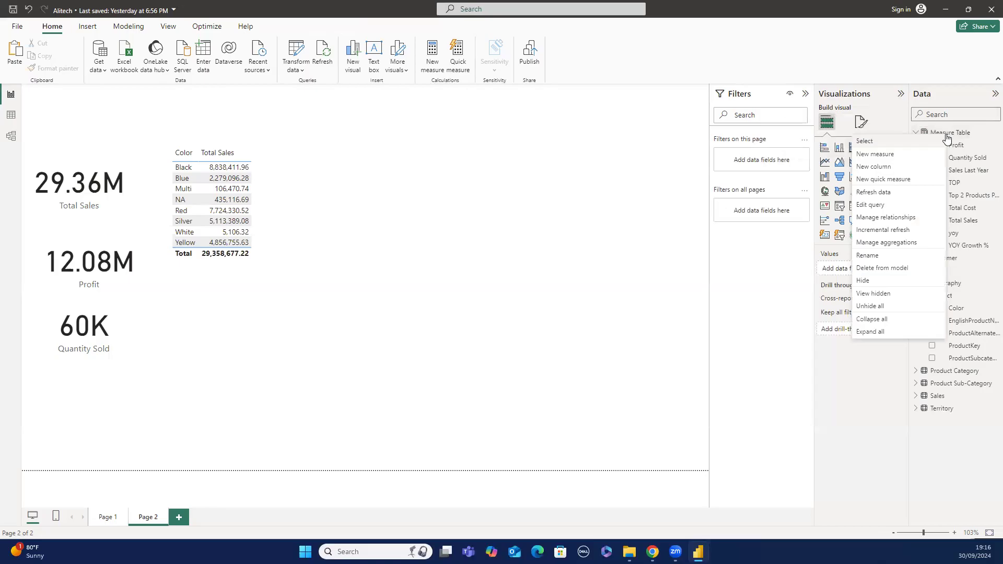
click(909, 154)
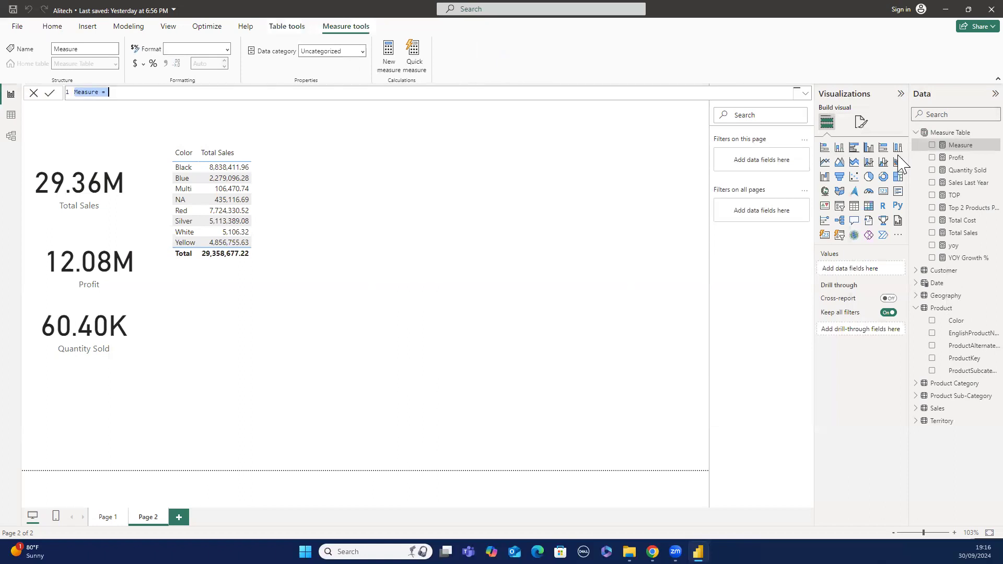
text(B)
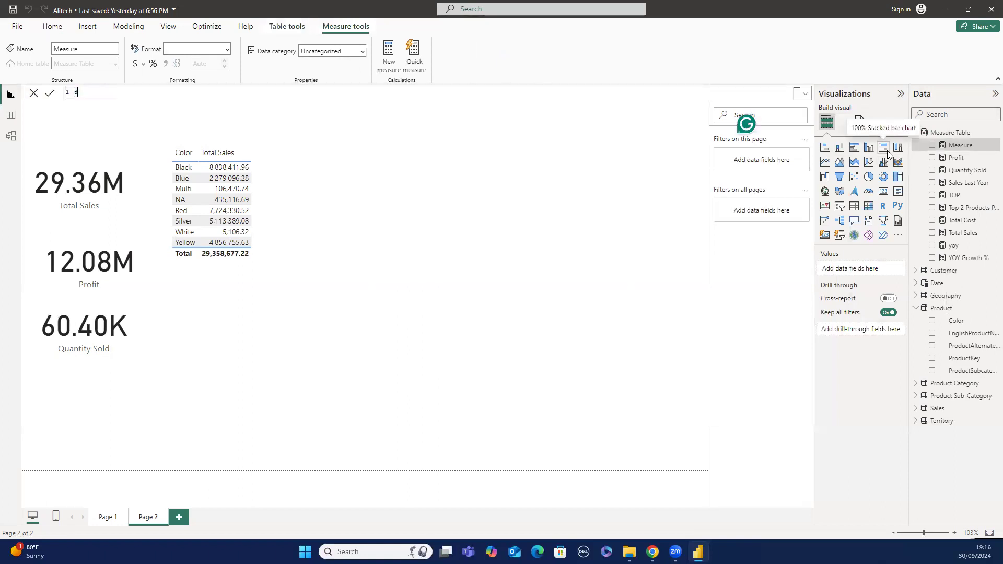
text(lack Pro)
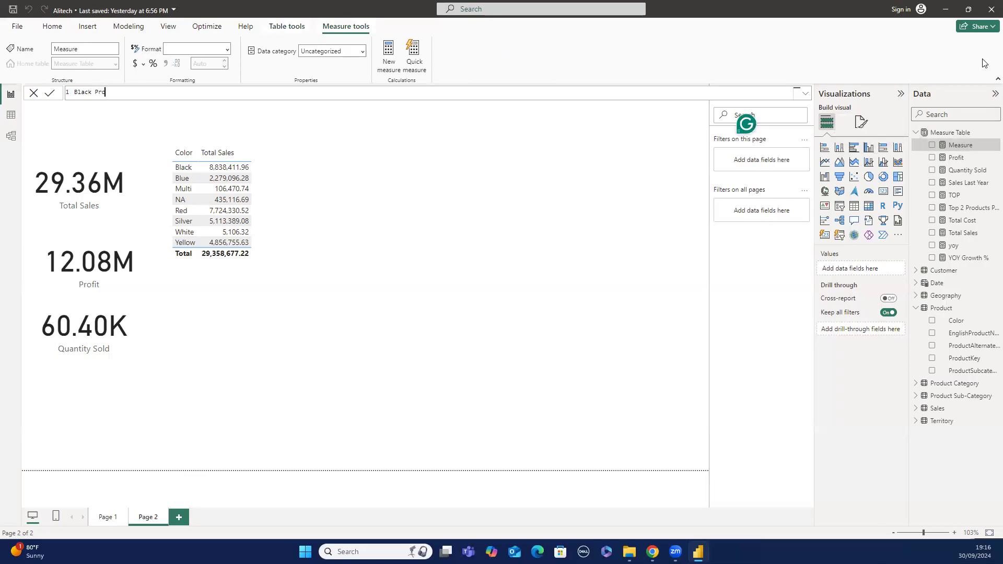
text(duct = ca)
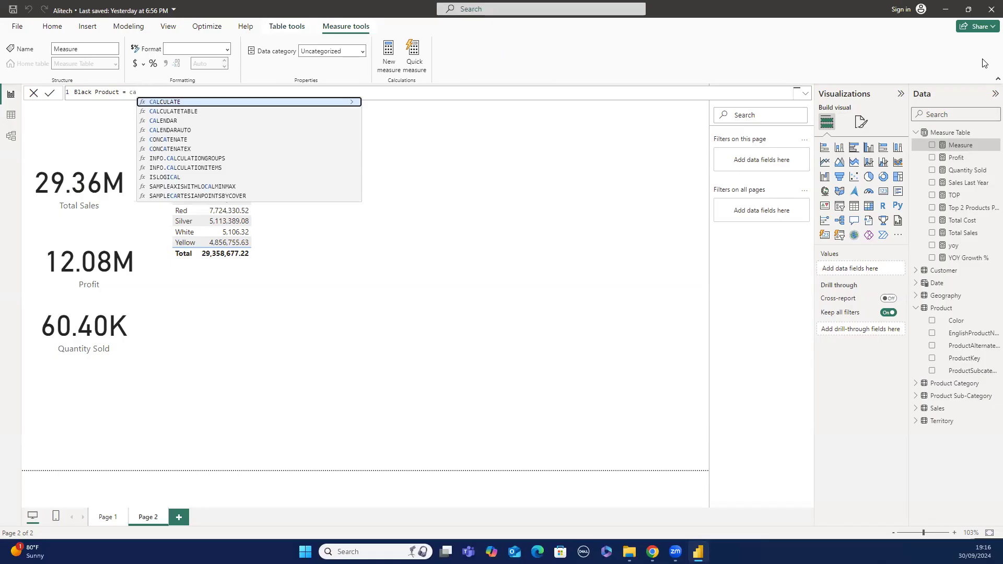
text(l)
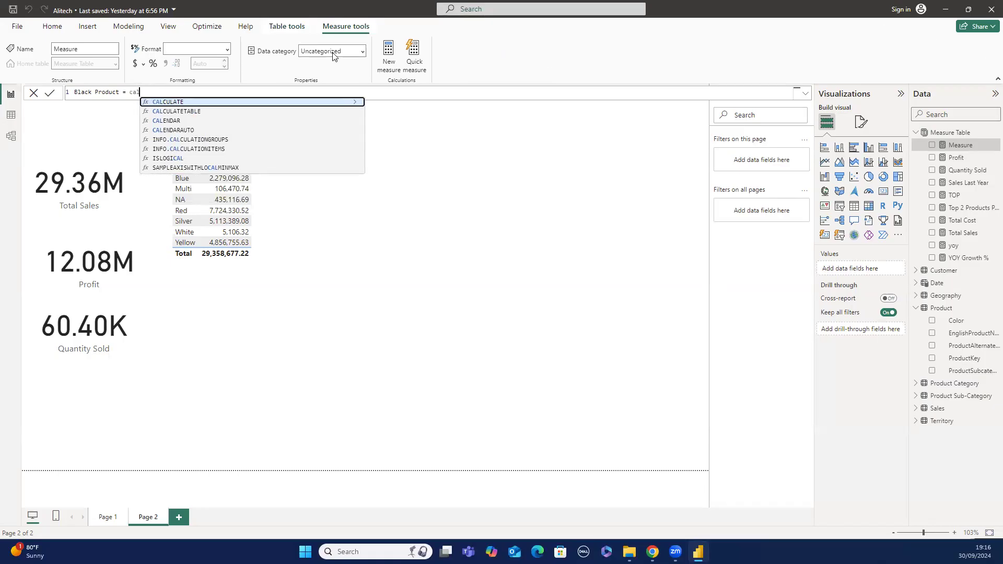
click(288, 103)
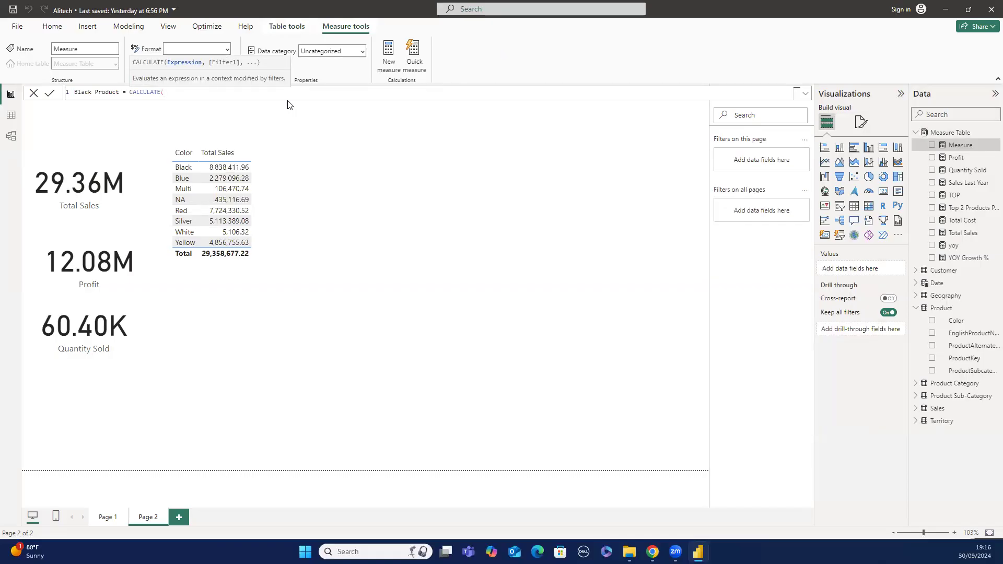
text([)
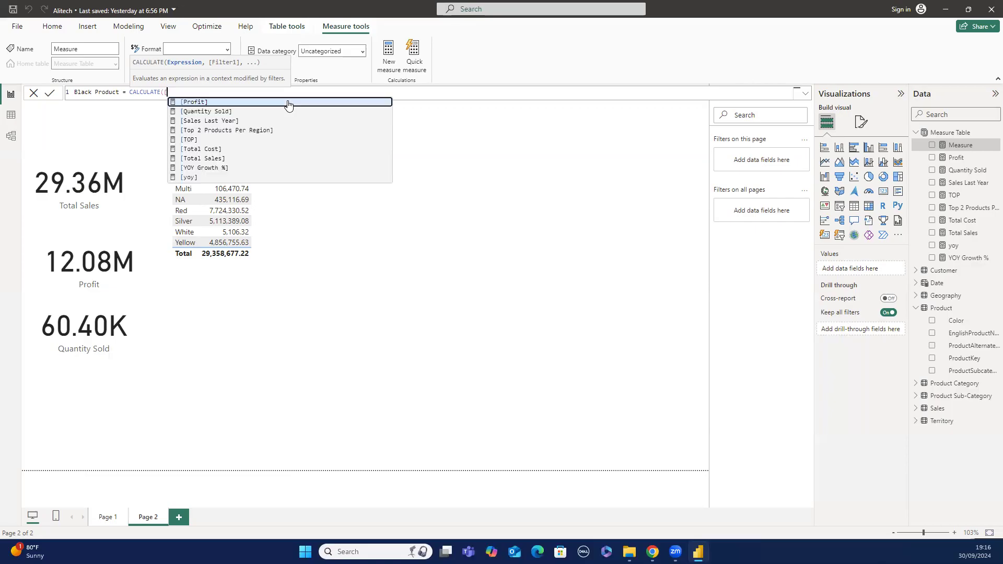
click(219, 150)
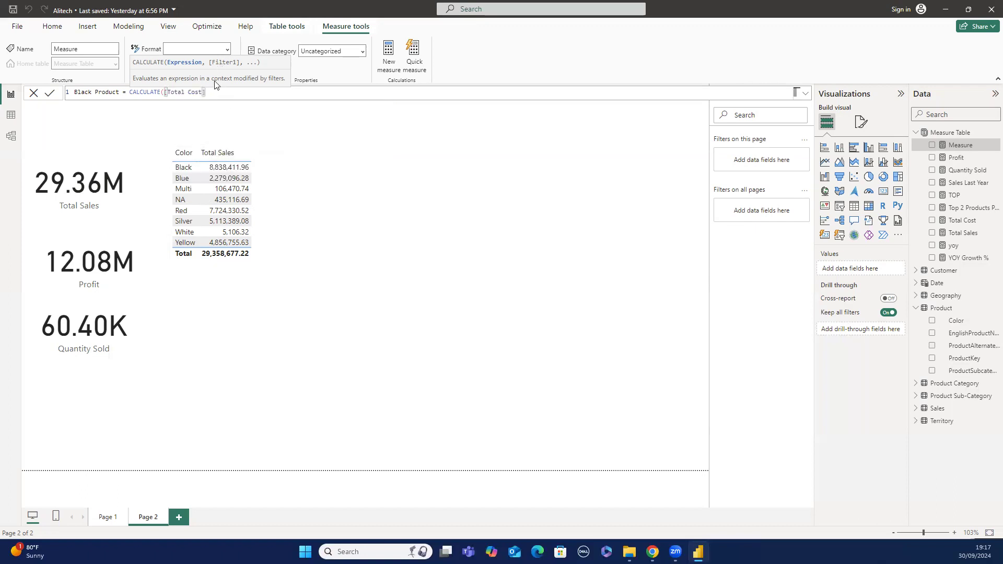
text(,)
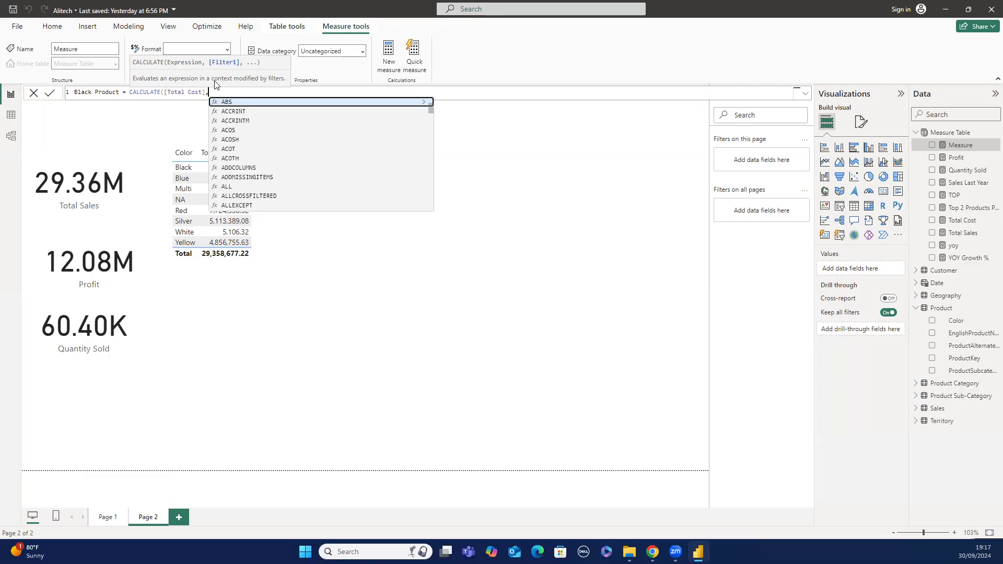
key(BackSpace)
key(BackSpace)
key(BackSpace)
key(BackSpace)
key(BackSpace)
key(BackSpace)
key(BackSpace)
key(BackSpace)
key(BackSpace)
key(BackSpace)
key(BackSpace)
key(BackSpace)
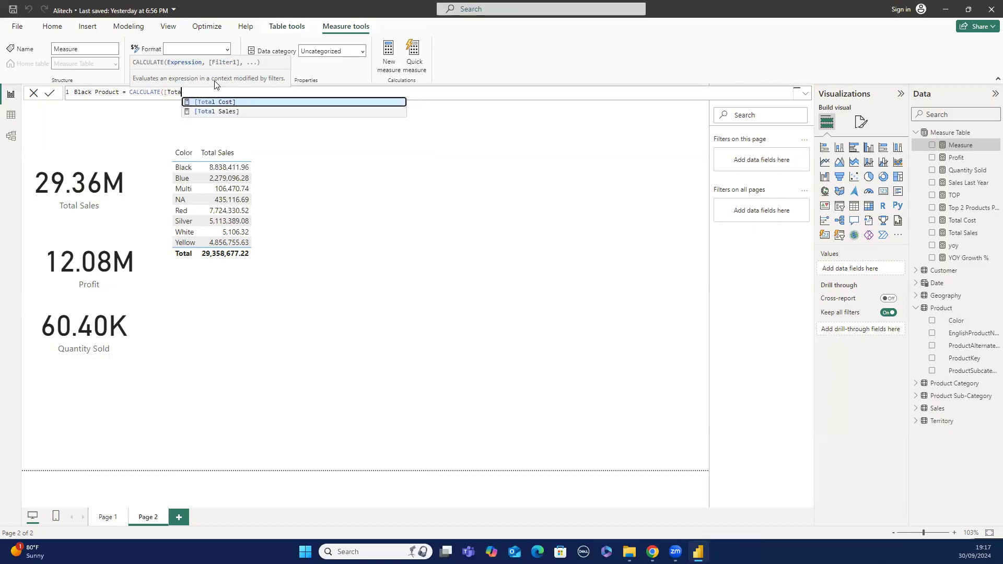
key(BackSpace)
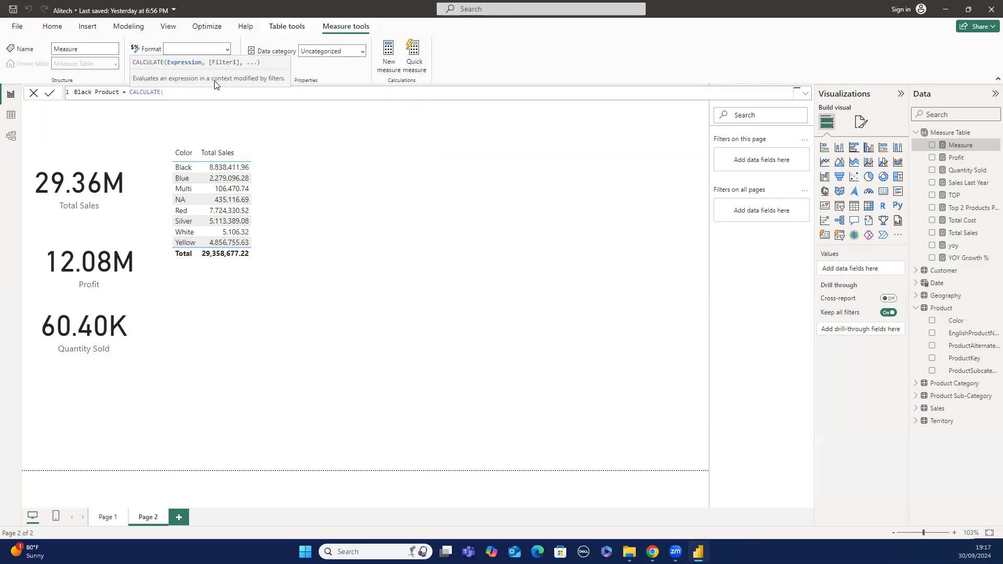
Use the [Total Sales] measure as the expression of CALCULATE in the Black Product formula.
text([)
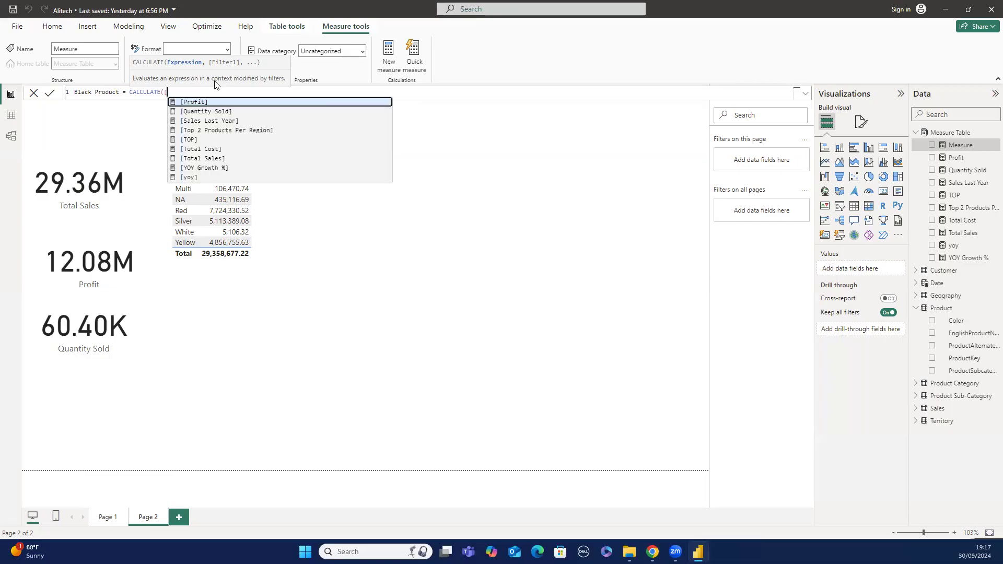
click(204, 159)
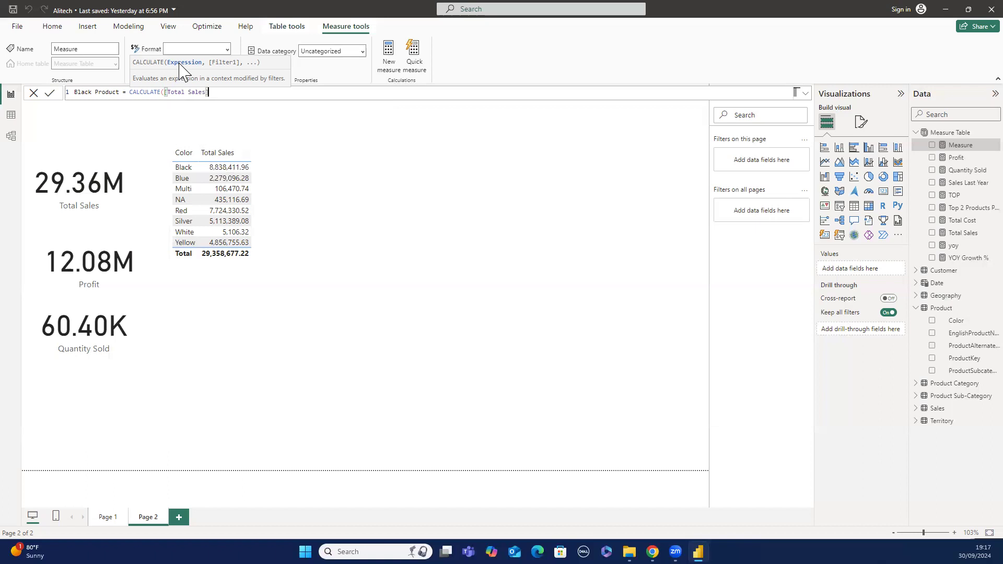
text(,)
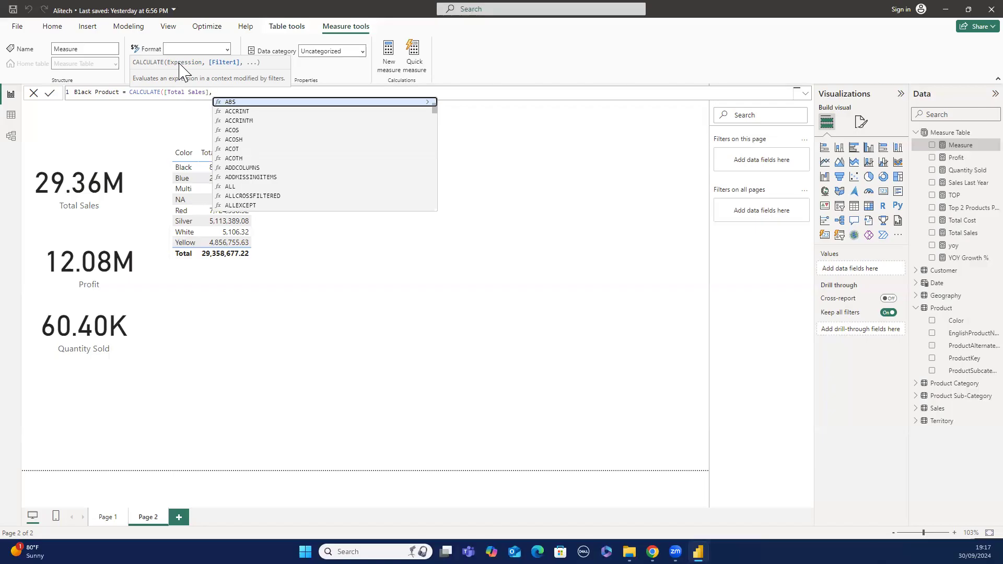
Add a FILTER function as the second CALCULATE argument, with 'Product' as its table.
text(FIL)
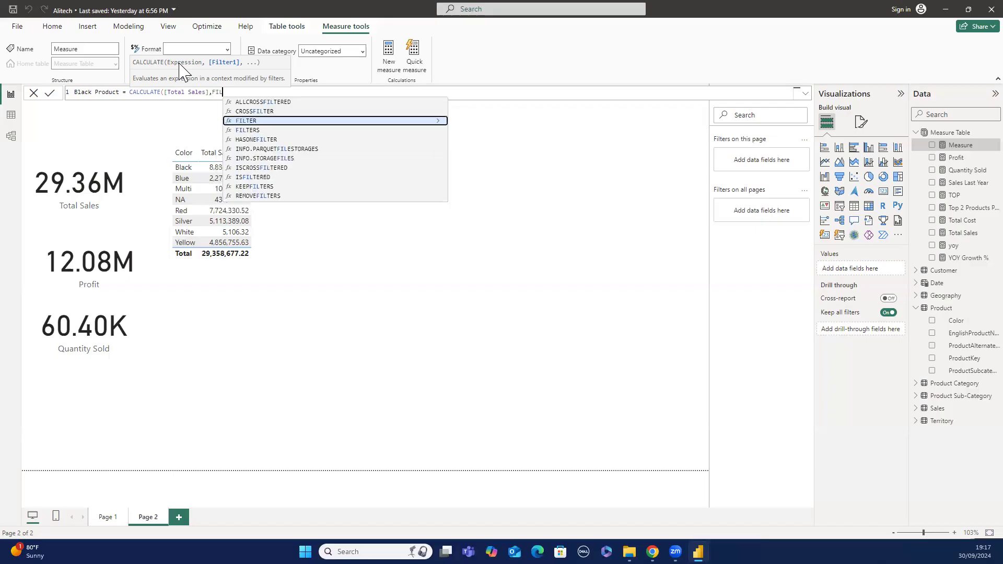
text(TER)
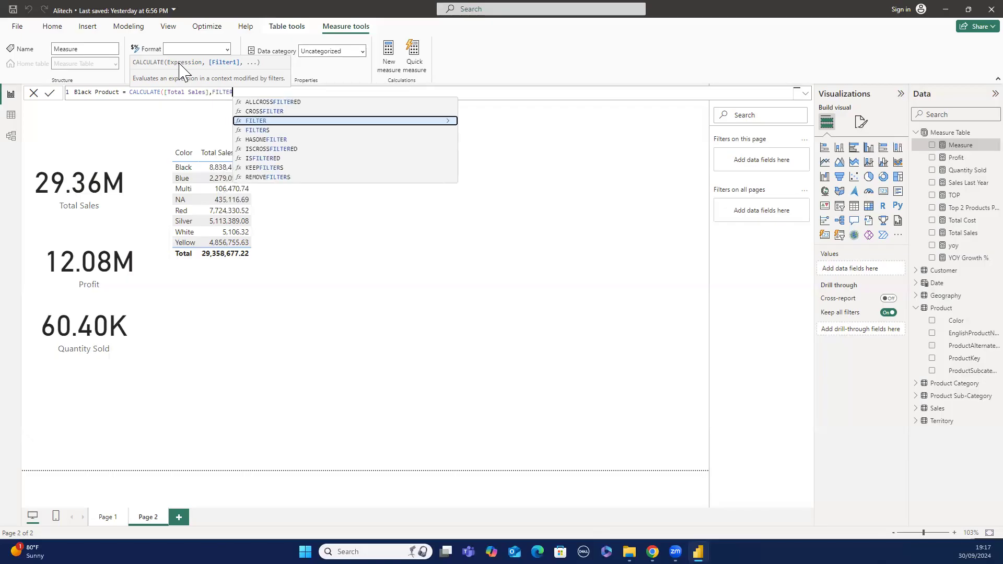
text(()
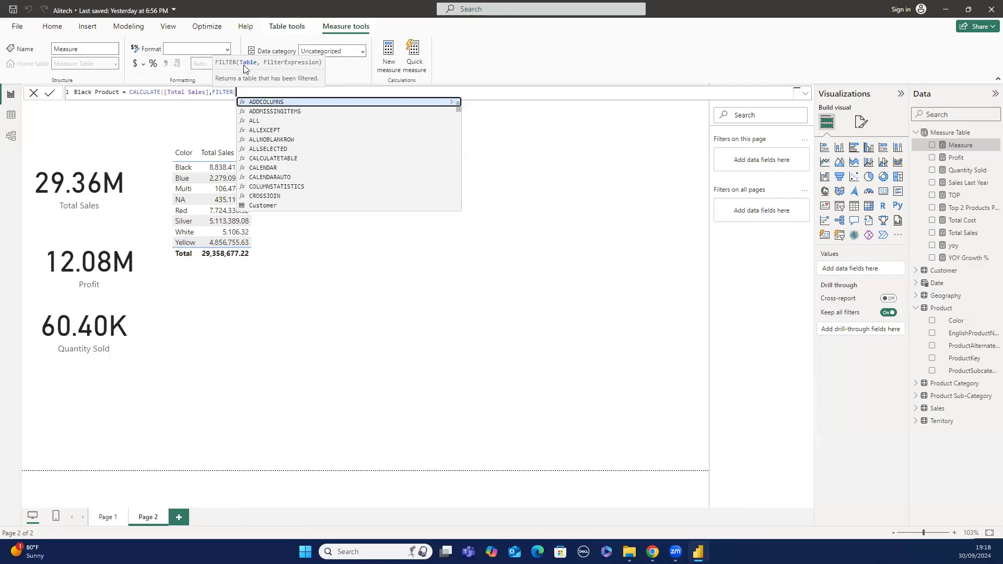
text(,P)
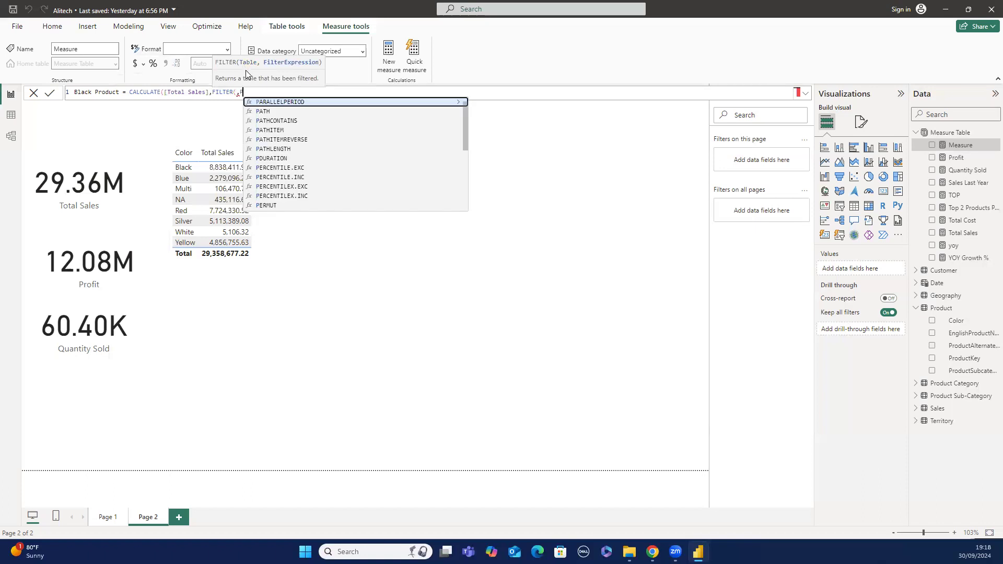
key(BackSpace)
key(BackSpace)
text(')
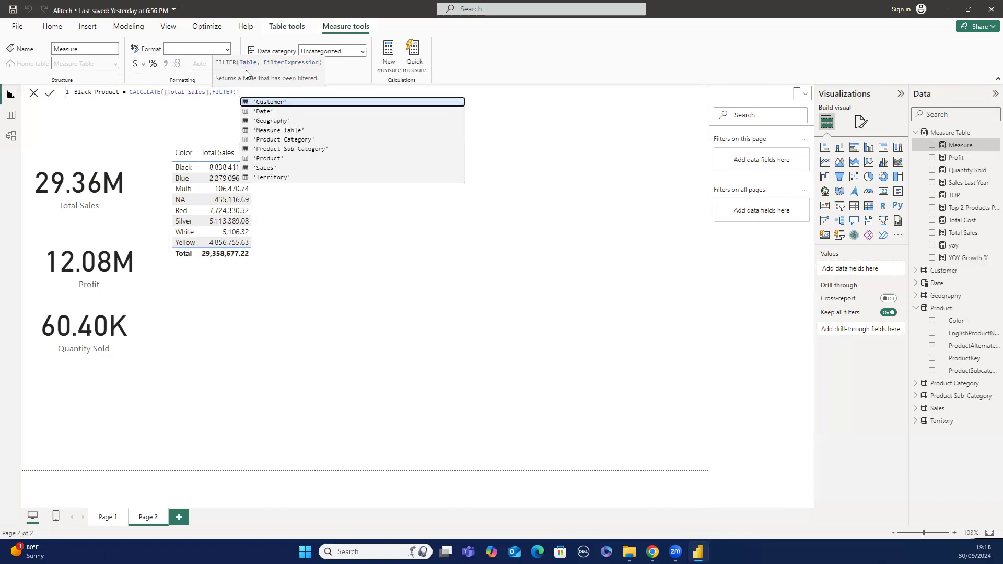
click(276, 161)
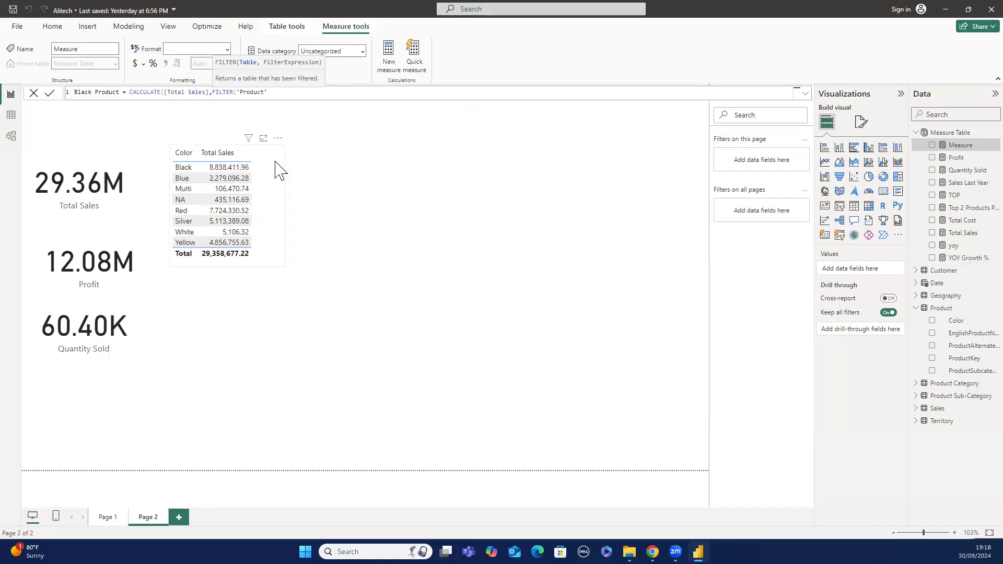
Complete the FILTER condition as 'Product'[Color] = "Black" and close both the FILTER and CALCULATE functions.
text(,')
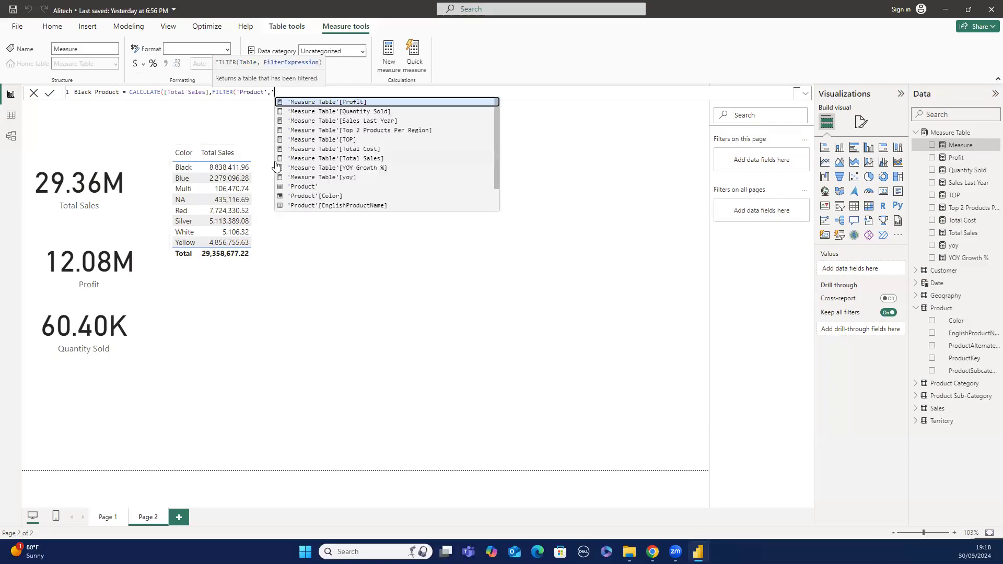
text(P)
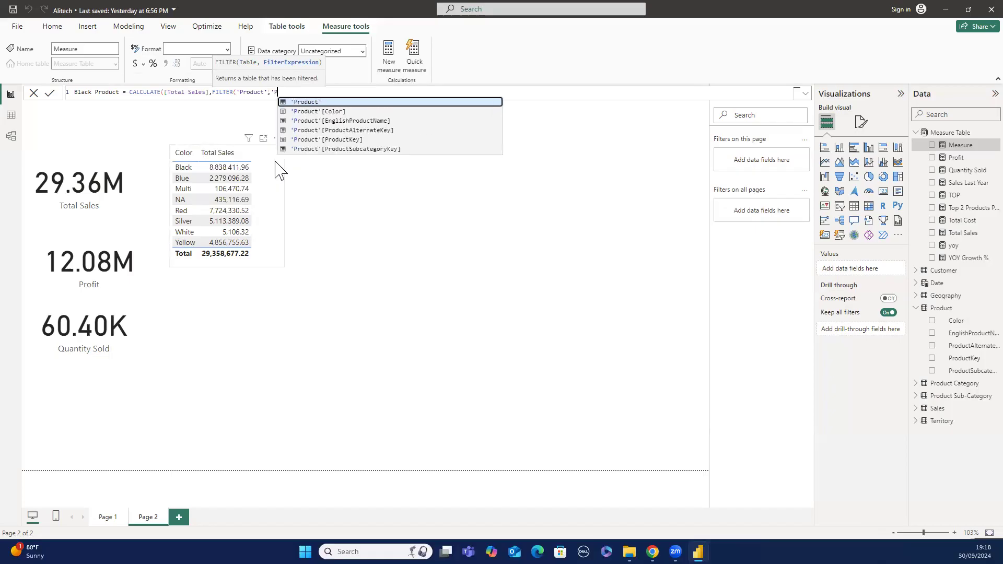
click(325, 111)
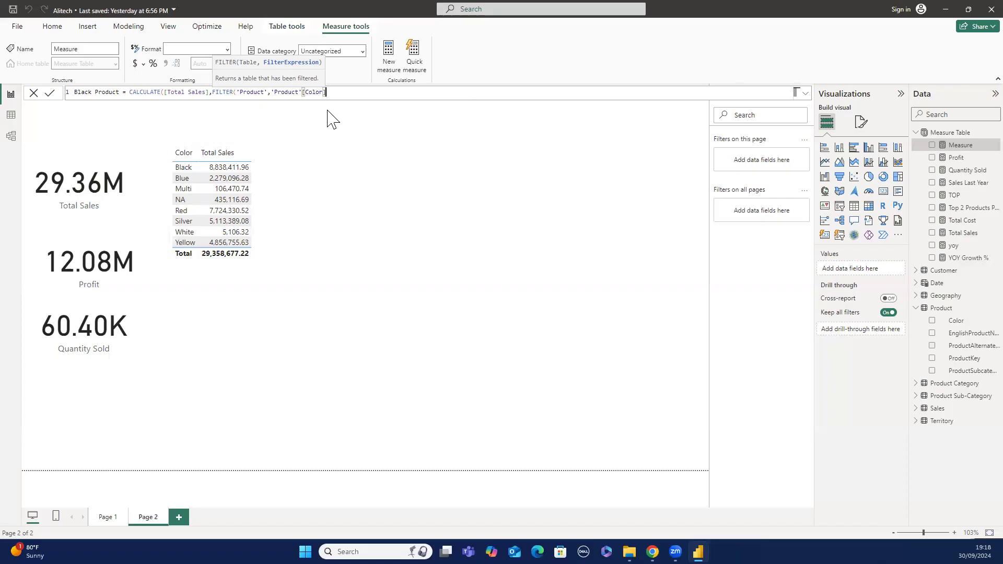
text(= ')
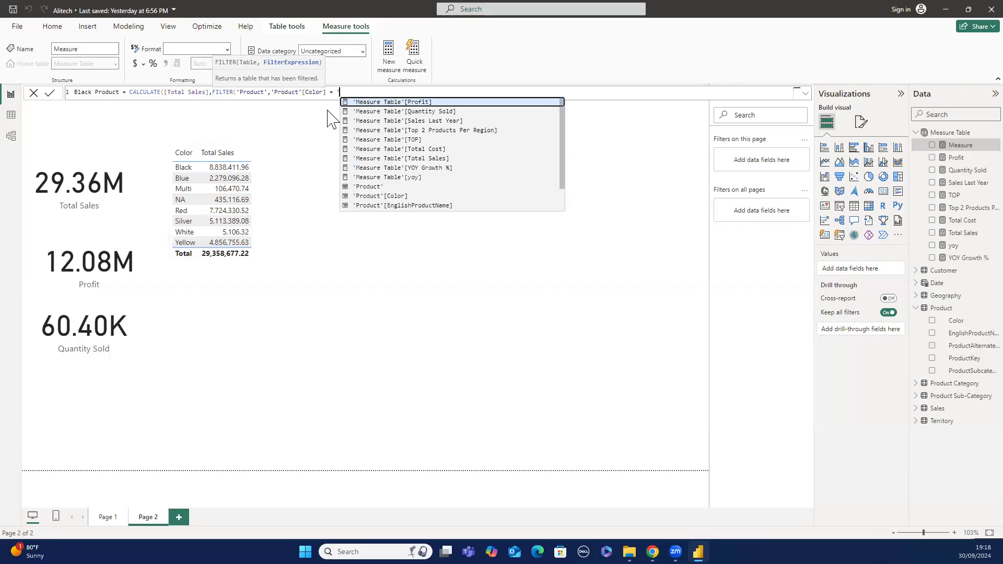
key(Escape)
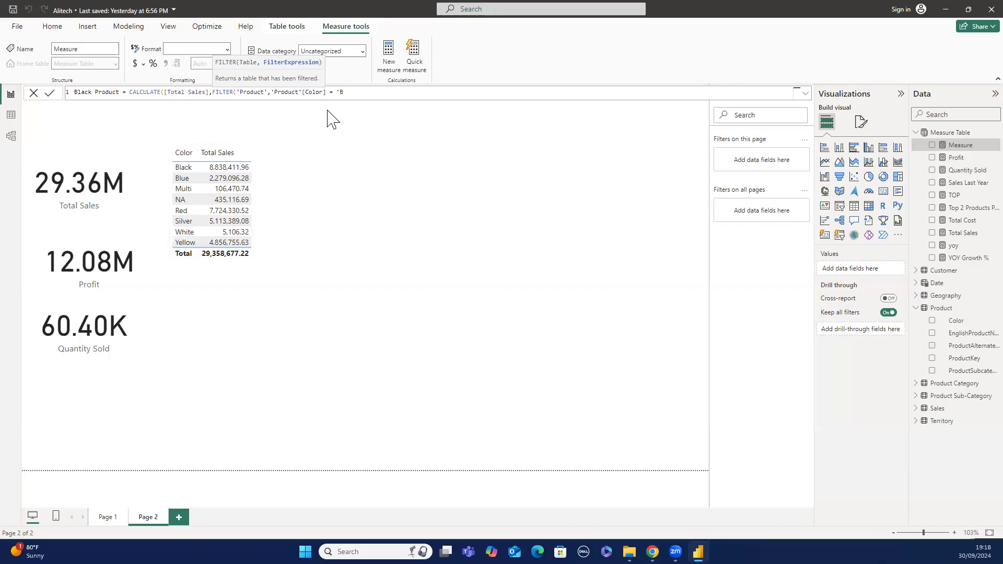
text(Black)
key(BackSpace)
key(BackSpace)
key(BackSpace)
key(BackSpace)
key(BackSpace)
key(BackSpace)
text("Black"))
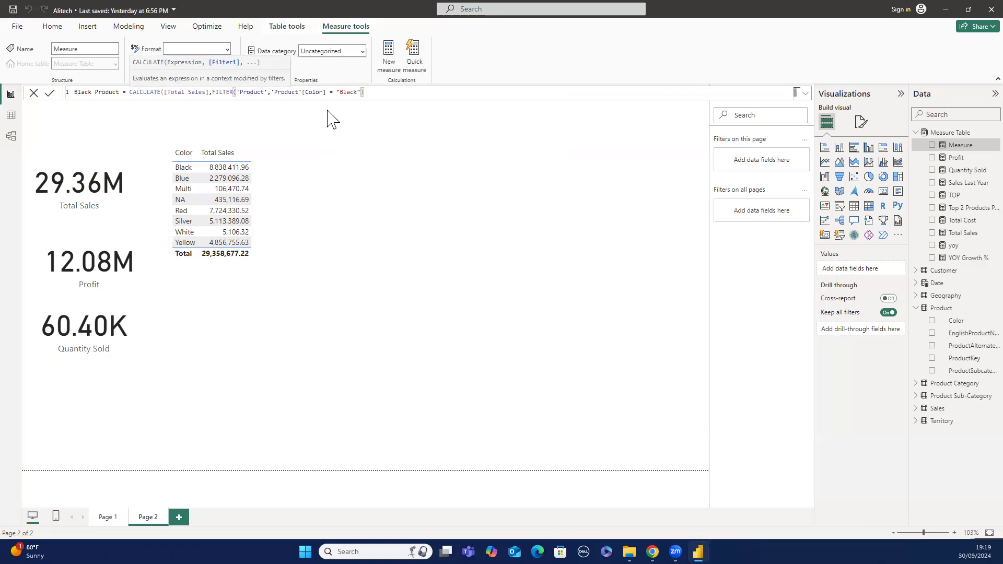
text())
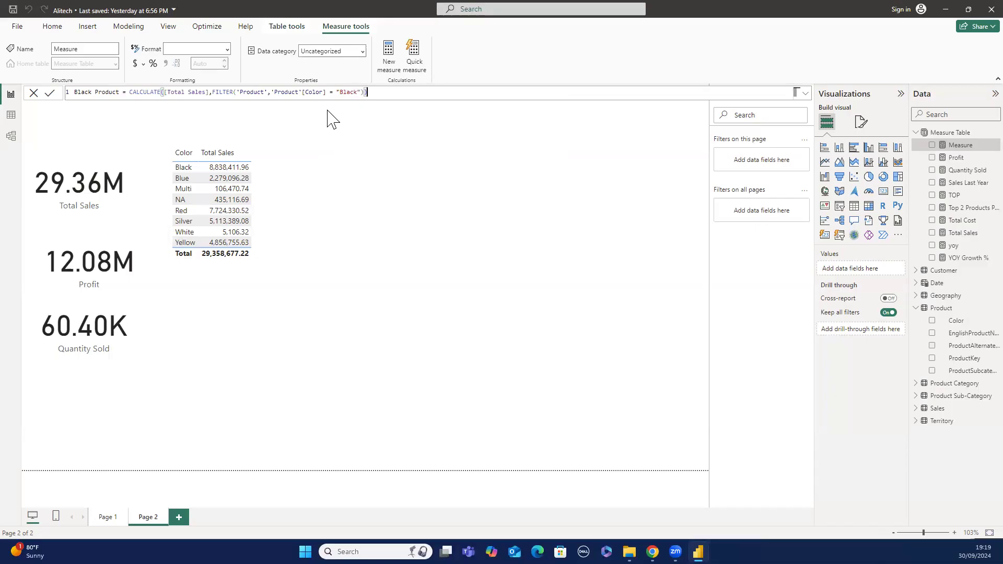
Commit the Black Product measure and add it as a column to the color table, widening the table to fit.
key(Return)
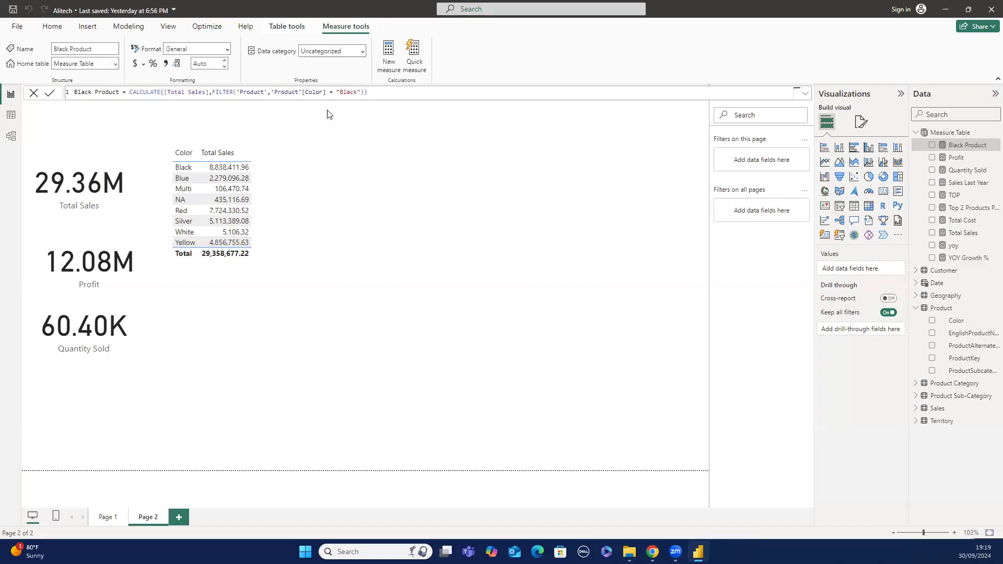
click(269, 211)
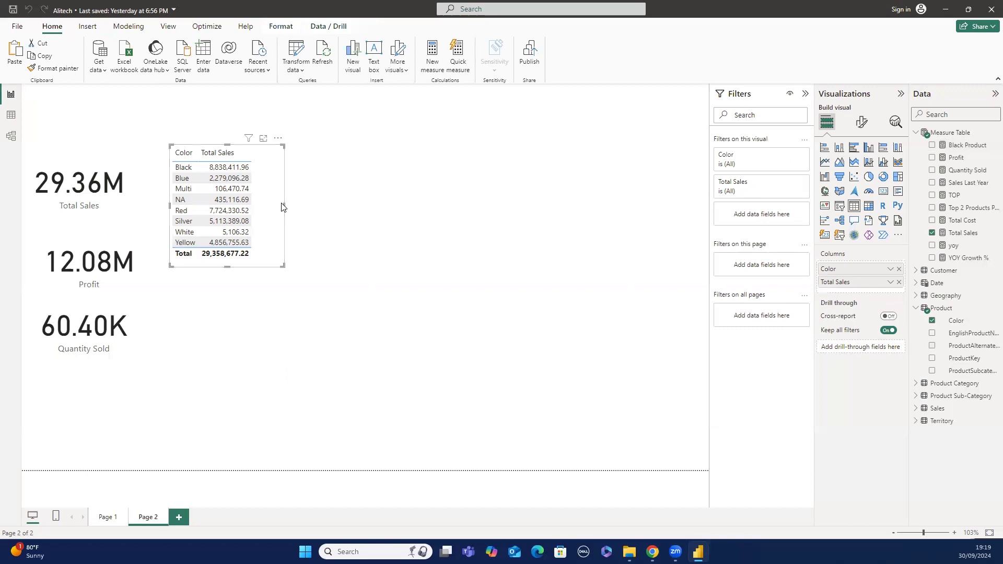
drag(285, 206, 318, 211)
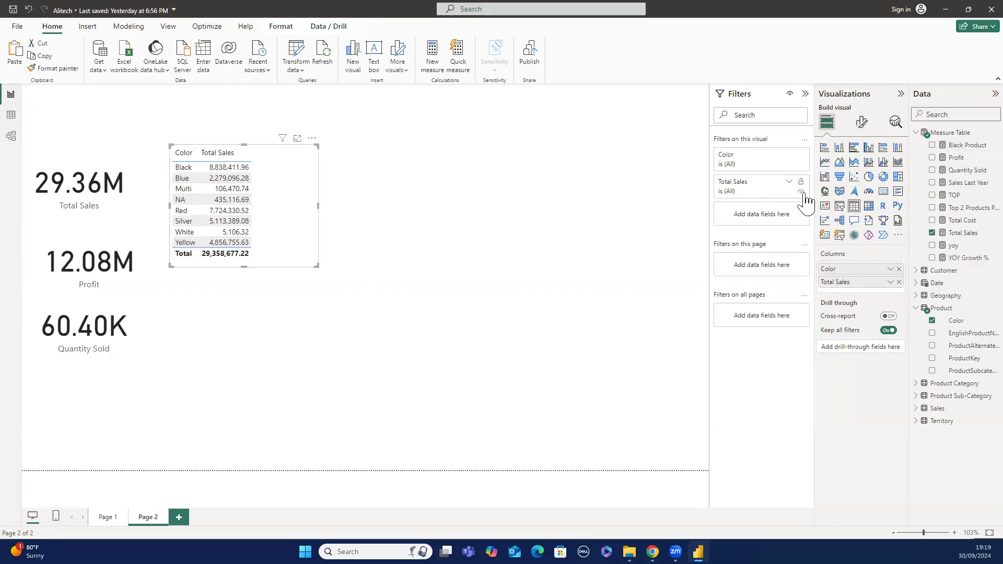
click(933, 146)
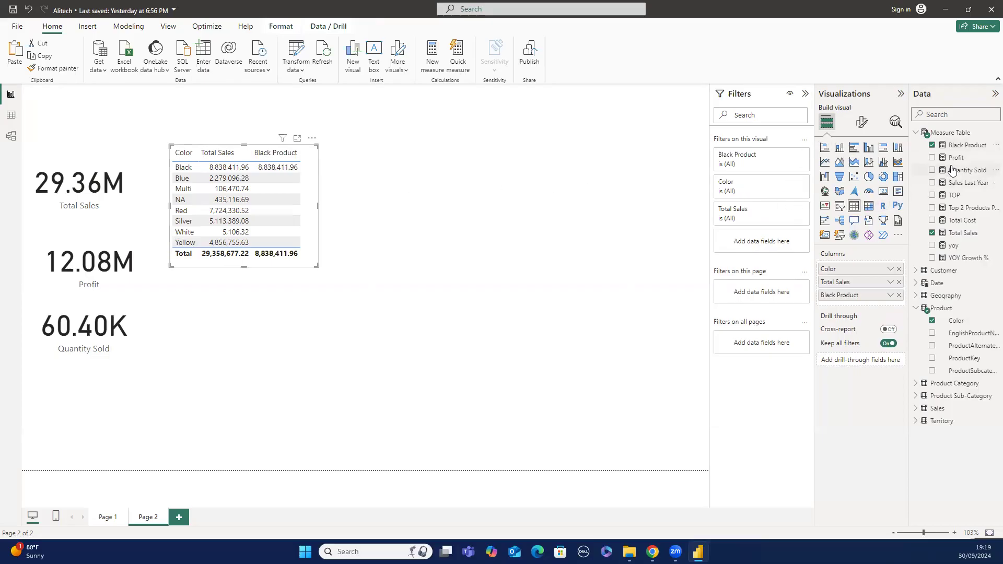
click(965, 147)
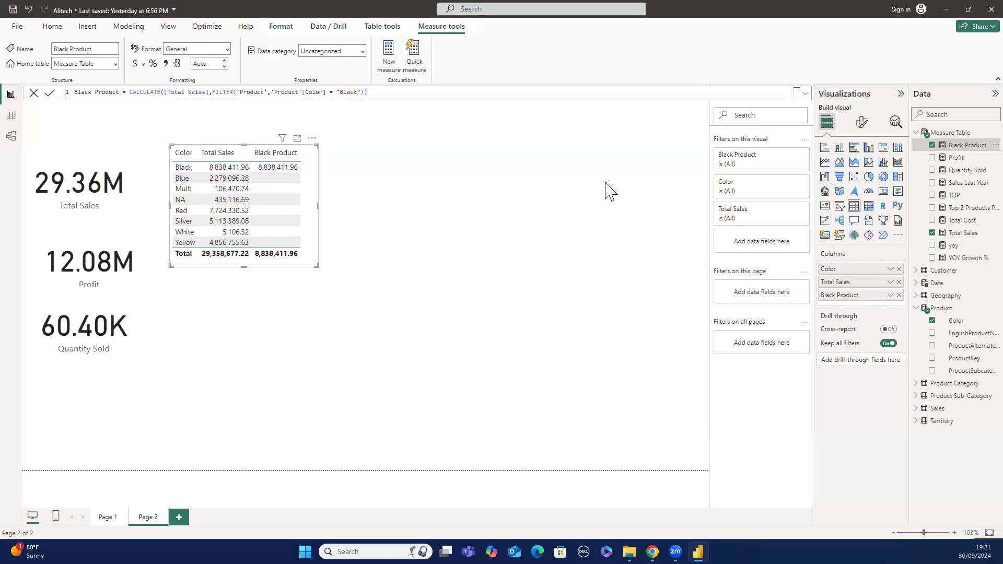
Create a new measure in Measure Table and name it All Function.
right_click(941, 136)
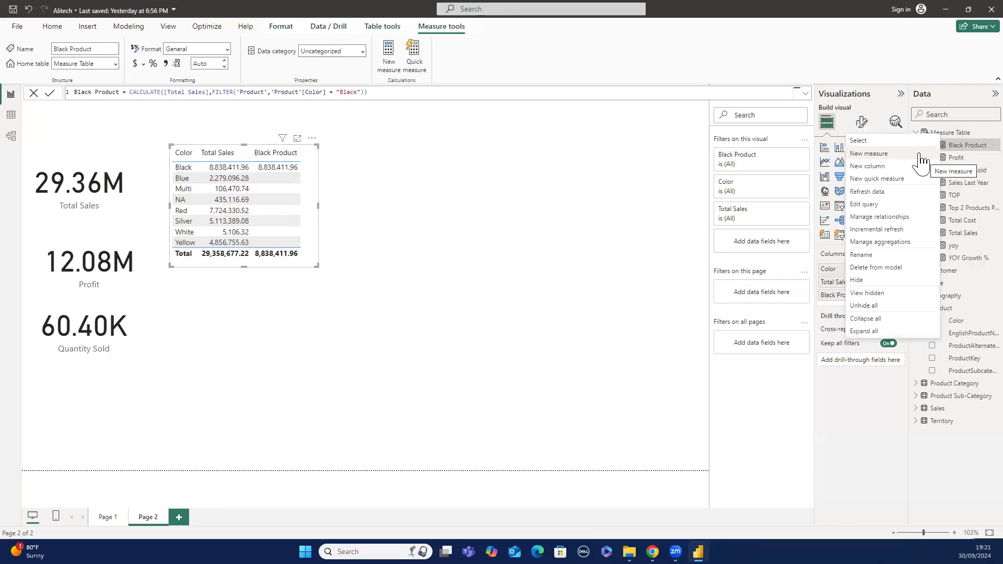
click(920, 157)
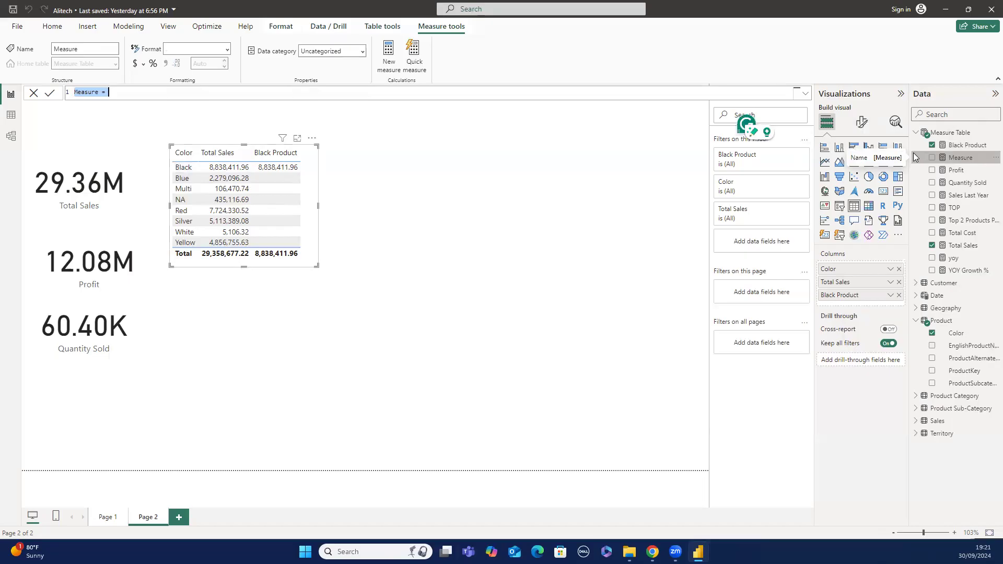
text(A)
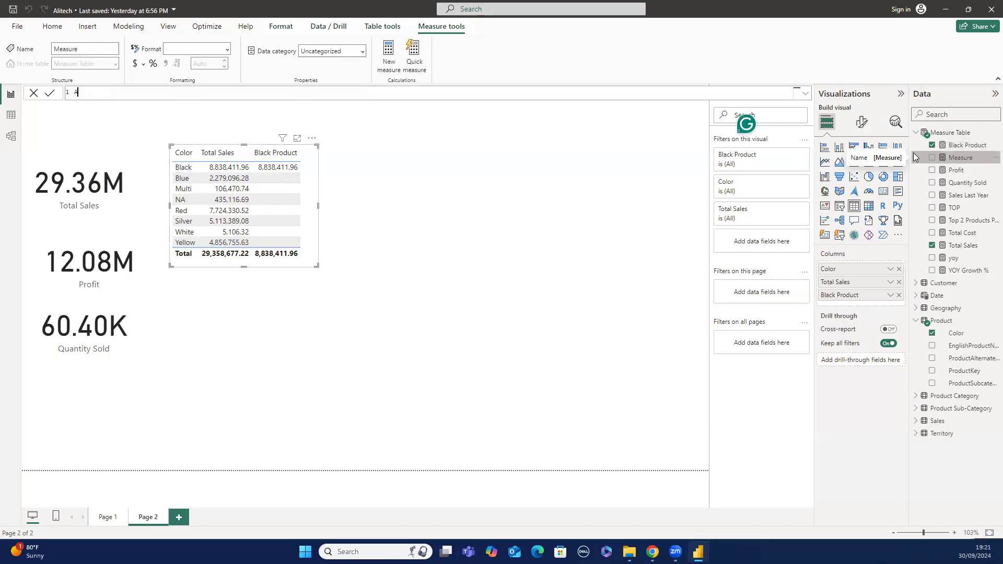
text(ll)
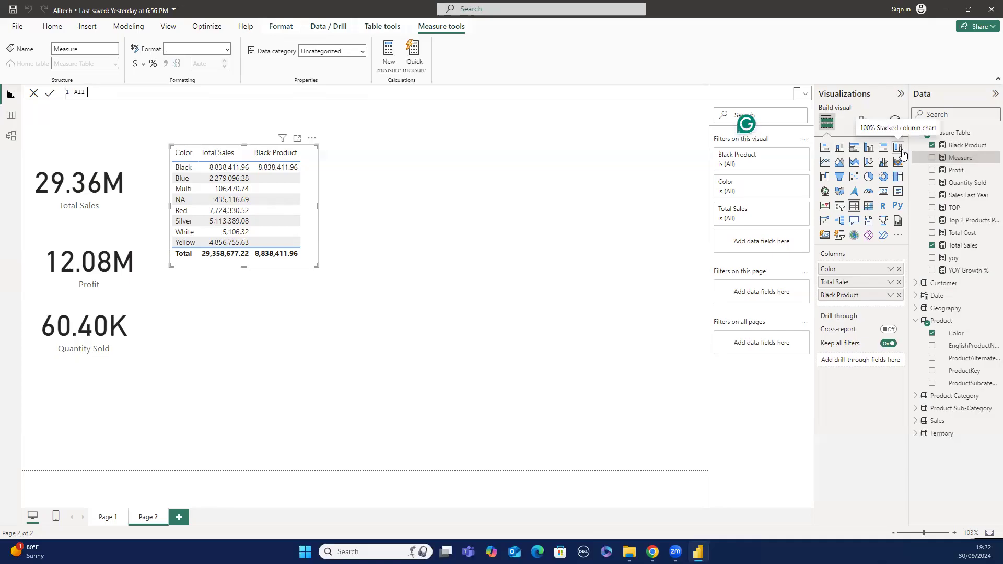
text( Function =)
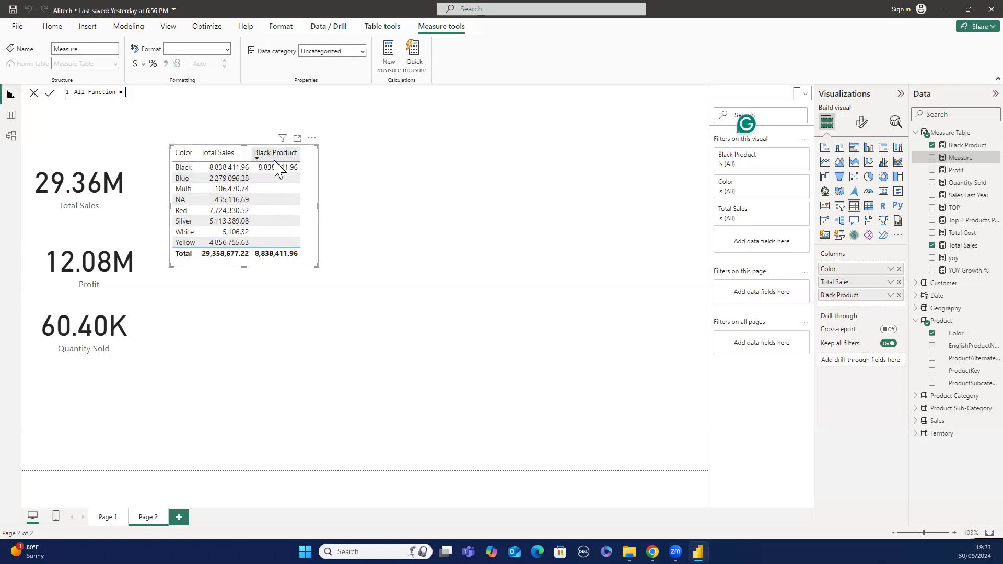
Begin the All Function formula with CALCULATE, using the [Total Sales] measure as its expression.
text(f)
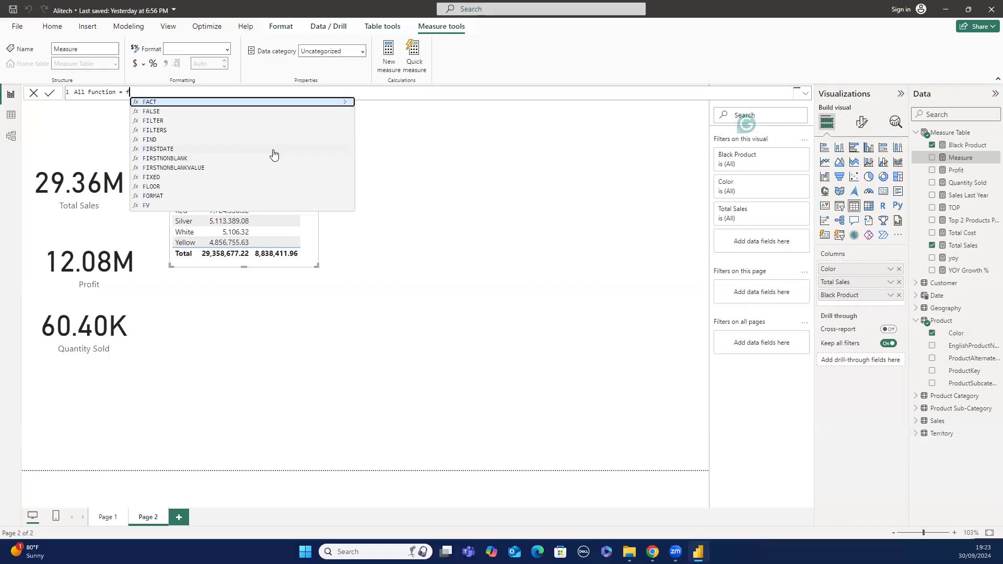
key(BackSpace)
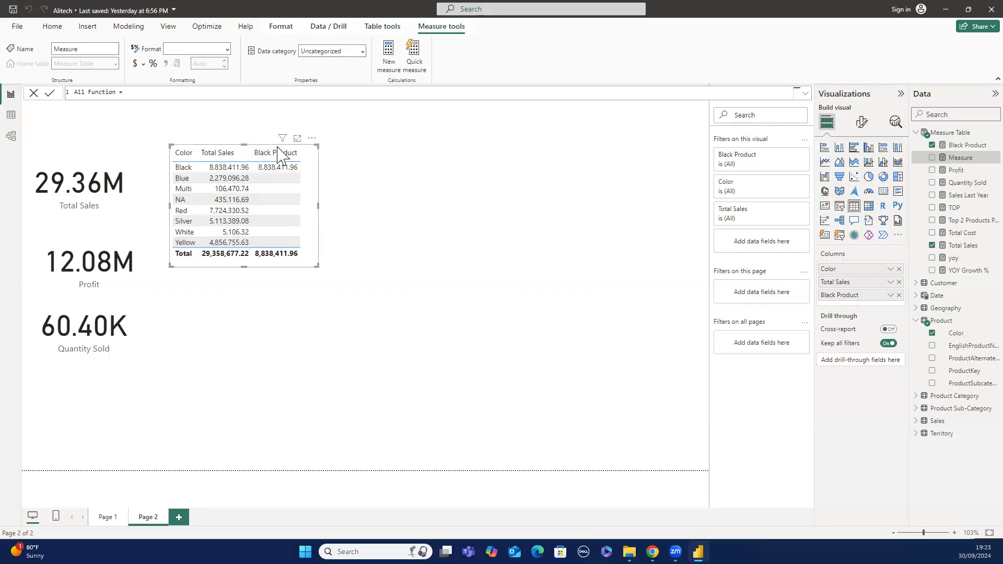
text(ca)
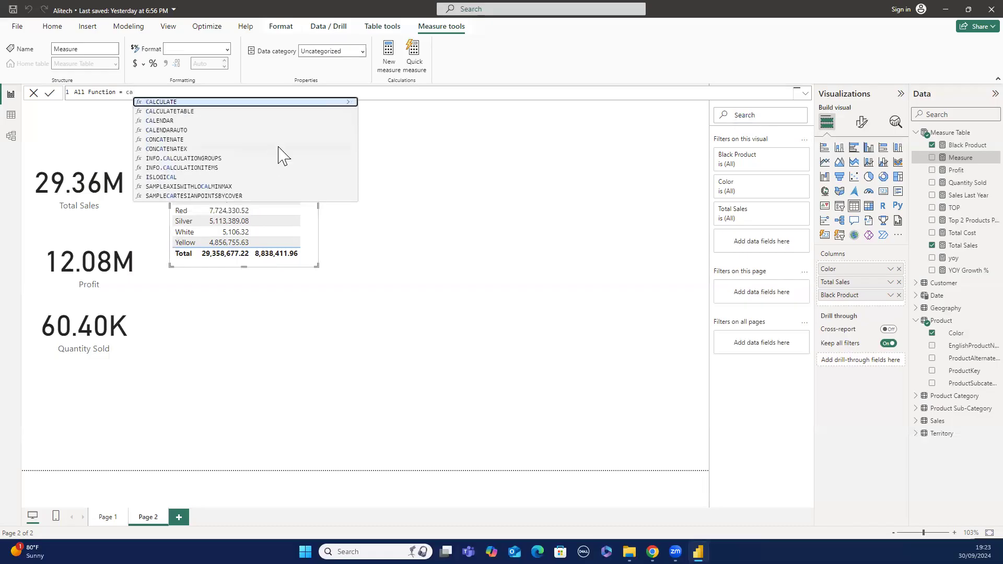
text(lcul)
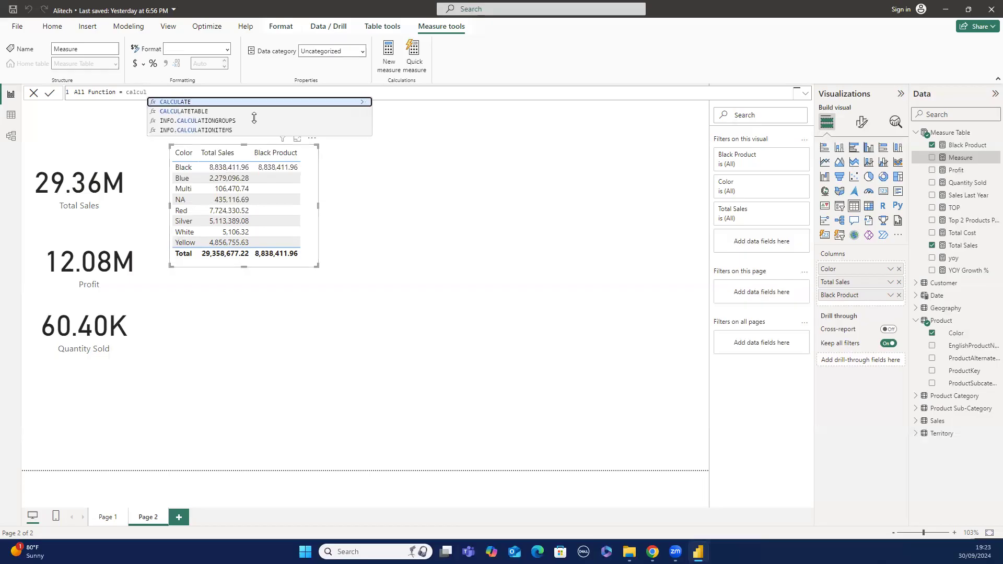
key(Tab)
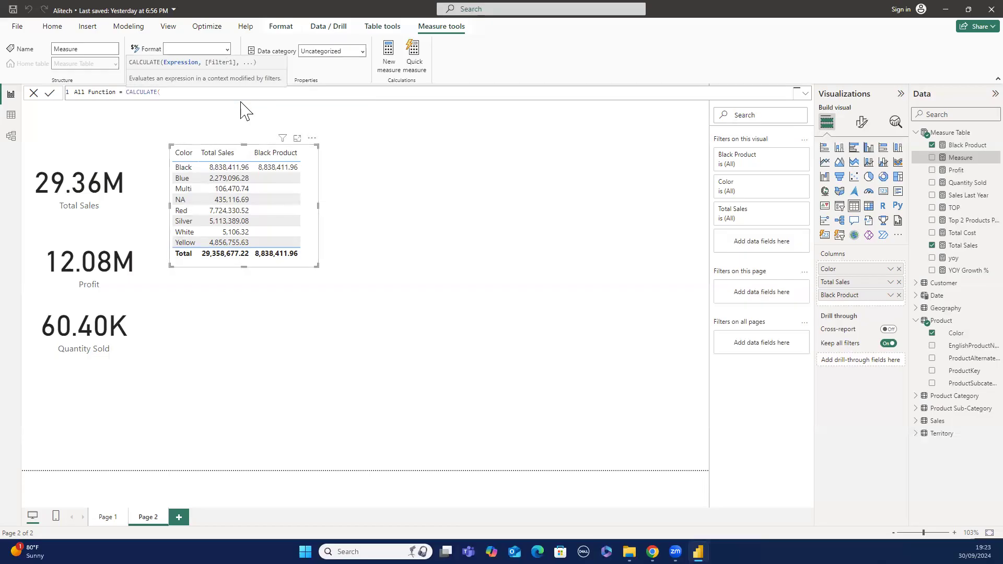
text([)
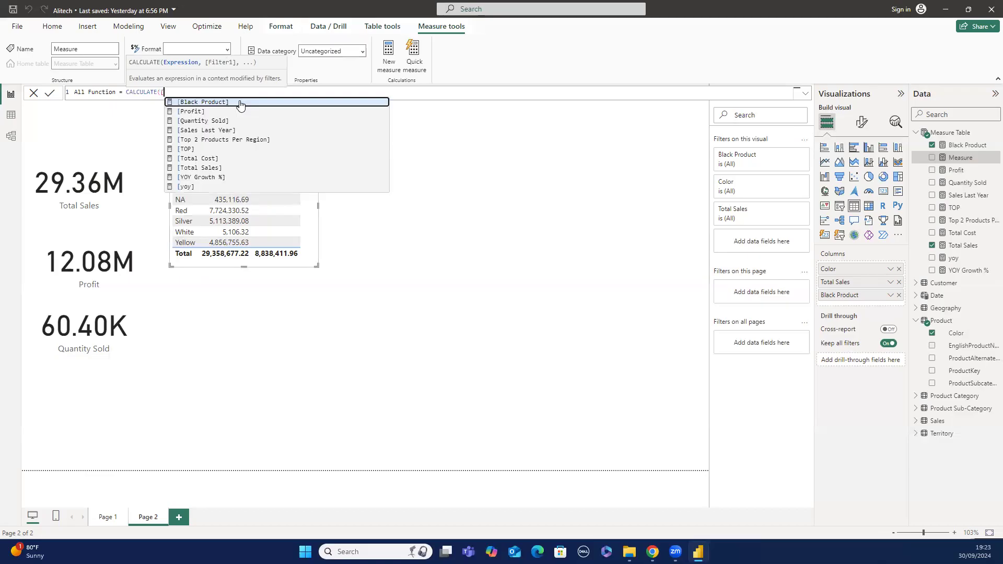
text(t)
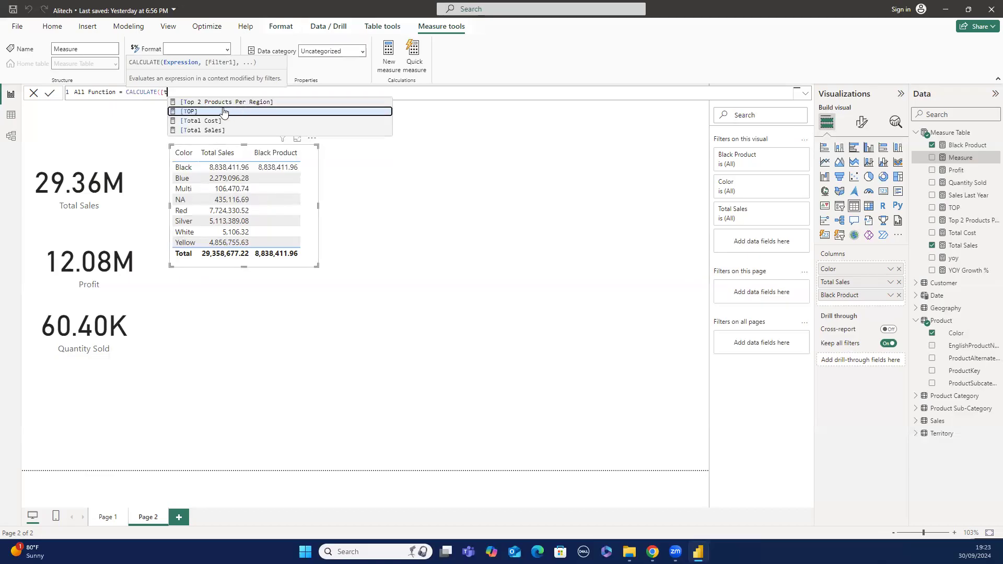
click(200, 130)
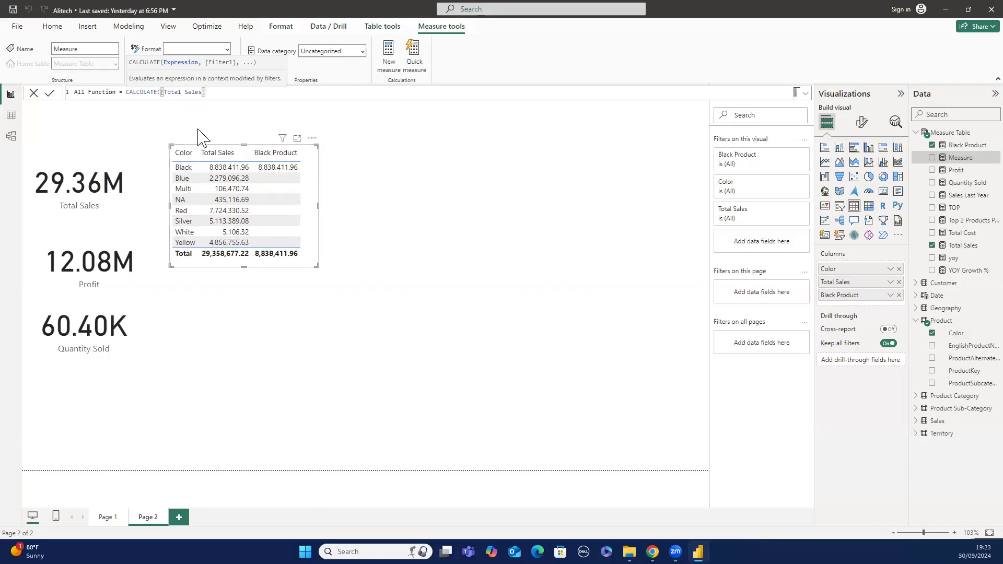
Add ALL('Product'[Color]) as the CALCULATE filter argument, close both functions and commit the All Function measure.
text(, ALL)
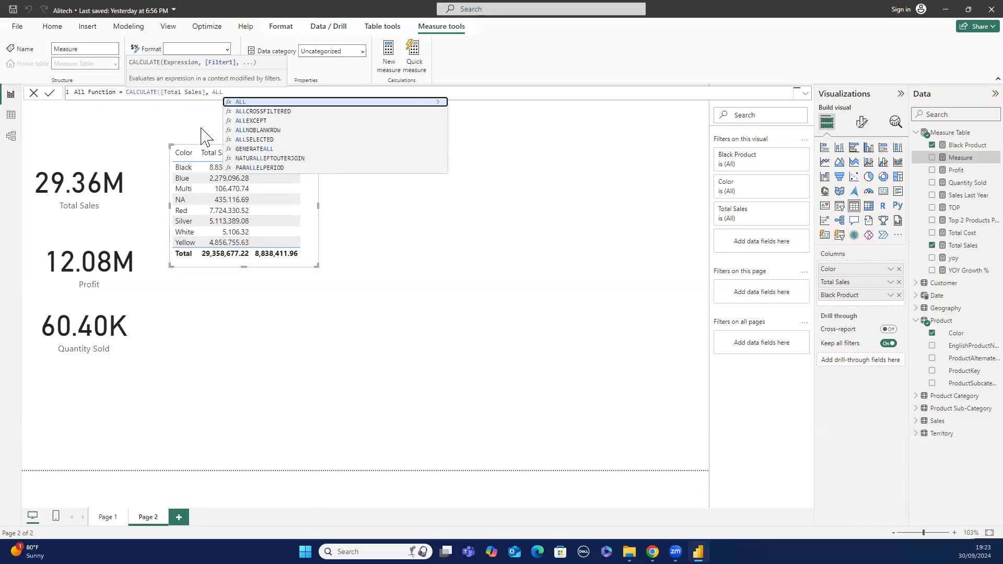
click(254, 103)
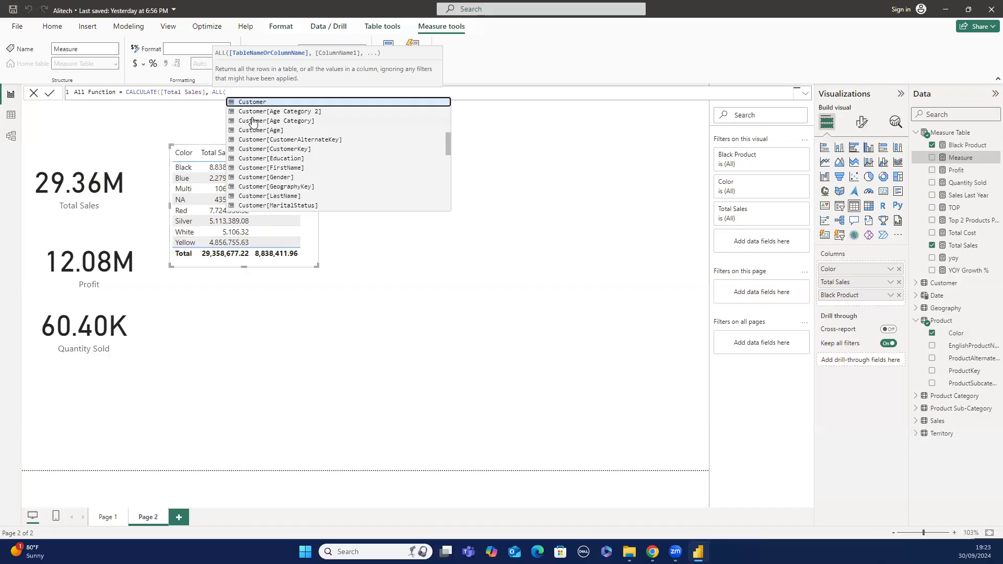
text(')
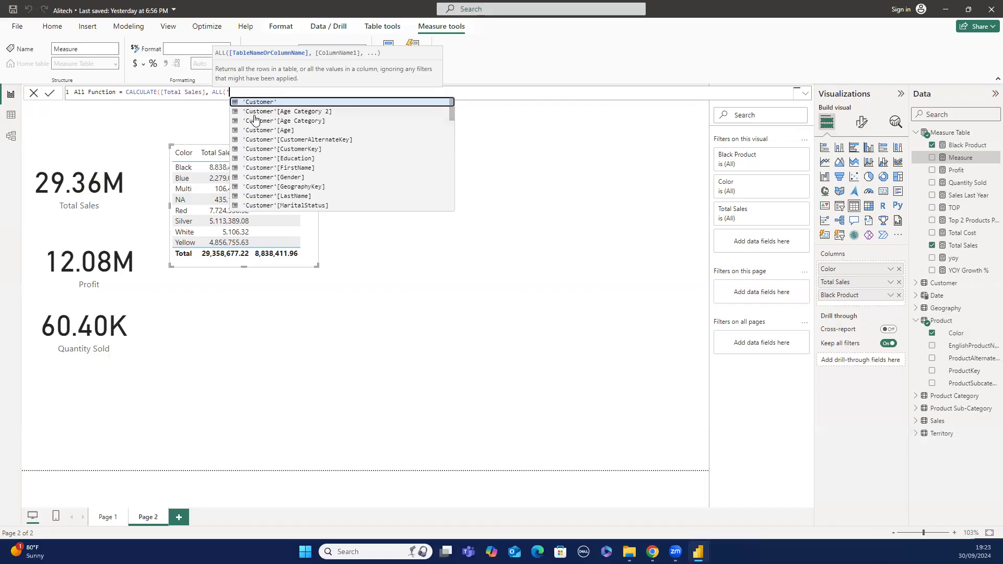
text(S)
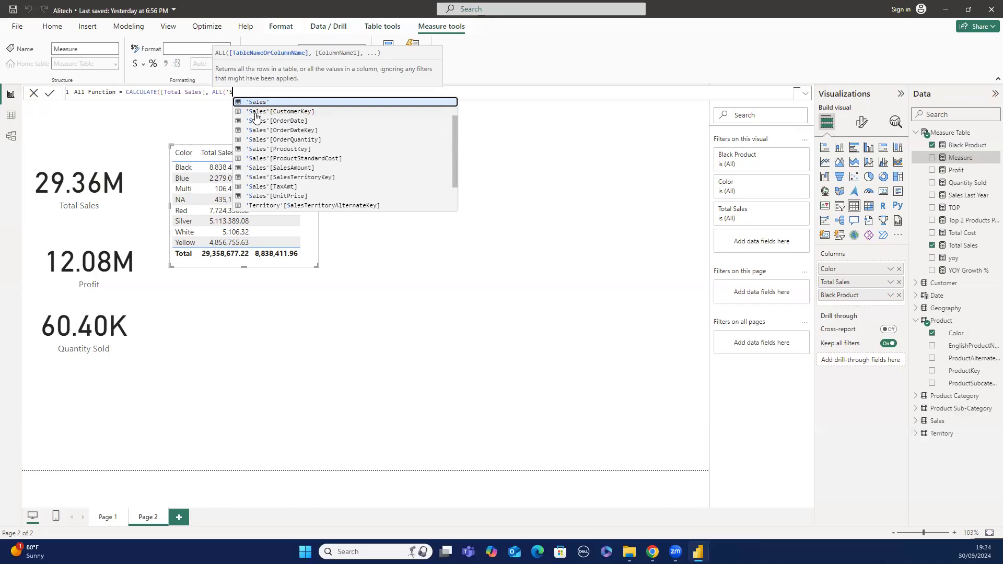
key(BackSpace)
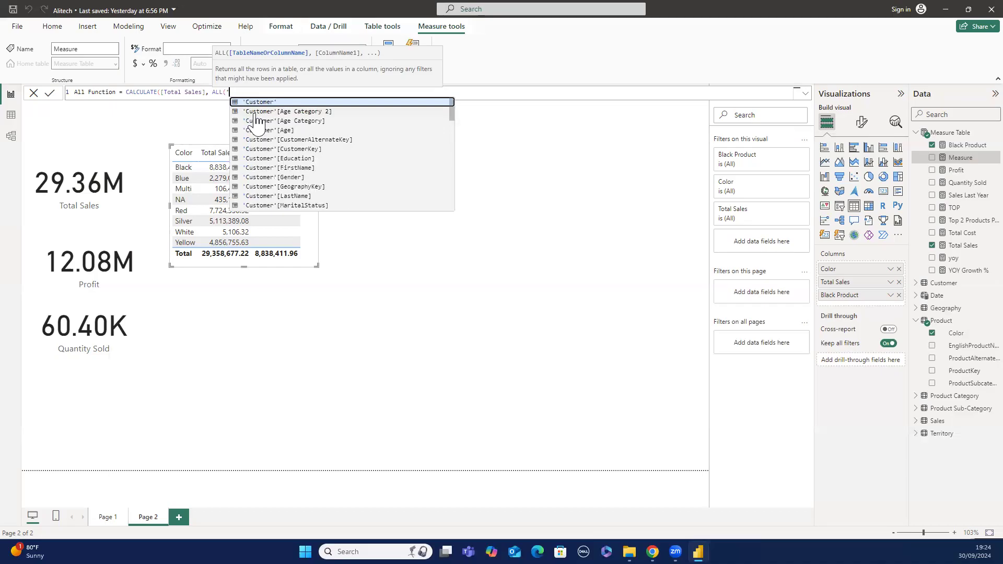
text(P)
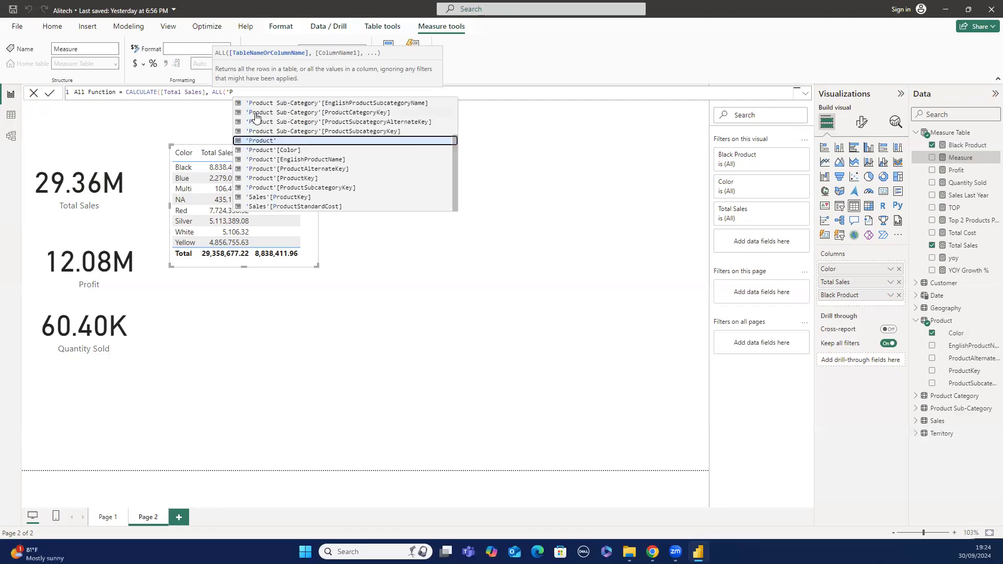
click(271, 151)
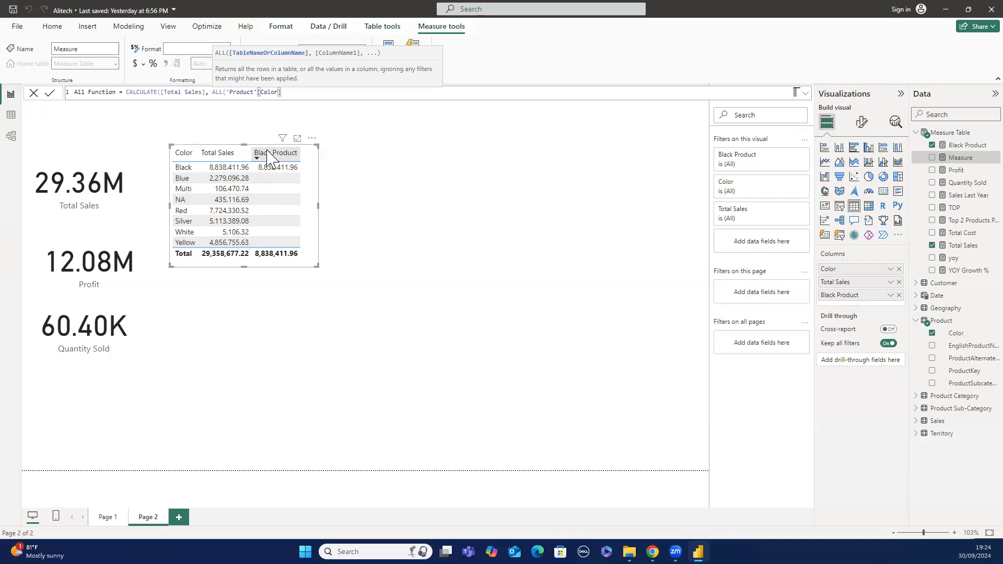
text()))
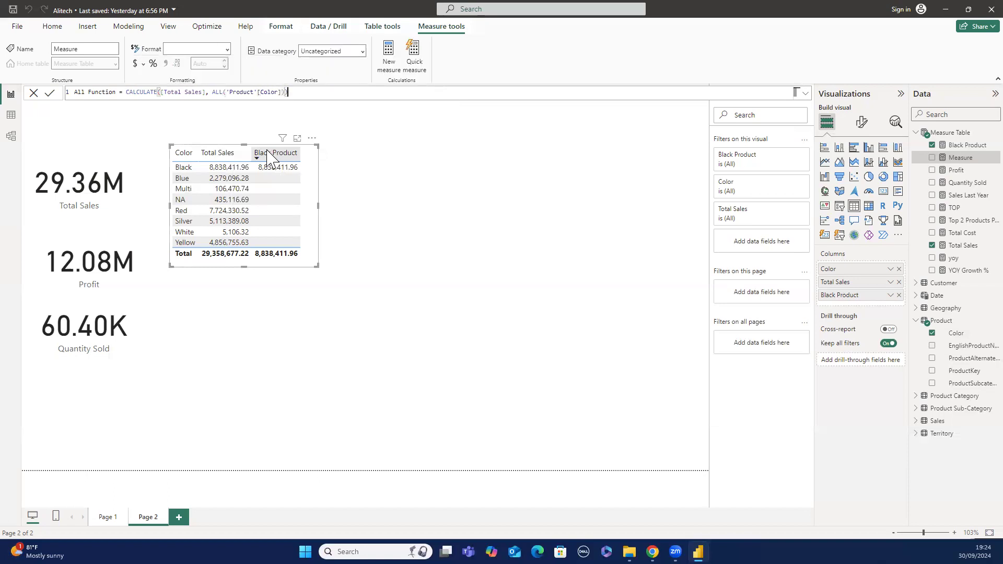
key(Return)
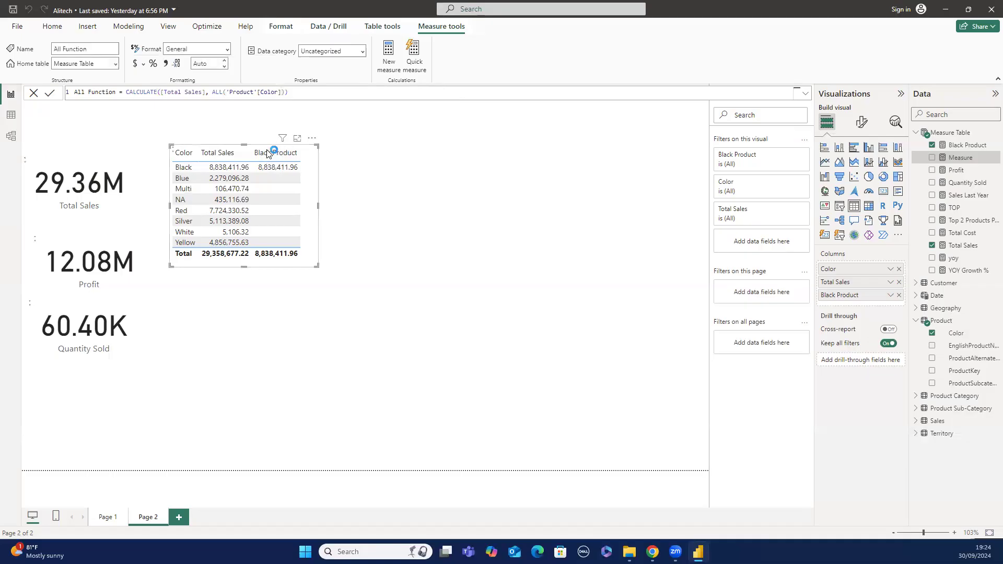
Open the field options of the Black Product column in the color table.
click(268, 153)
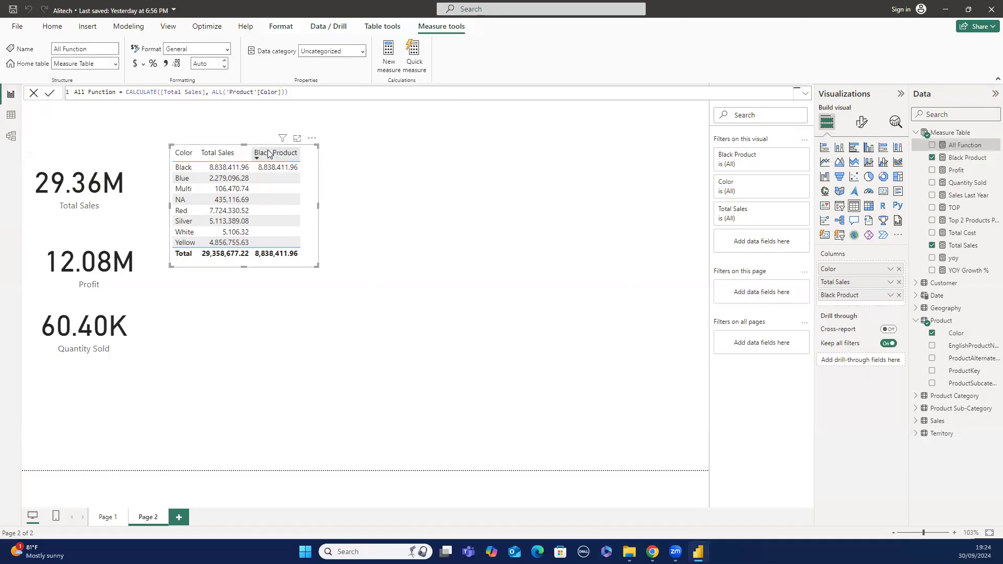
right_click(899, 296)
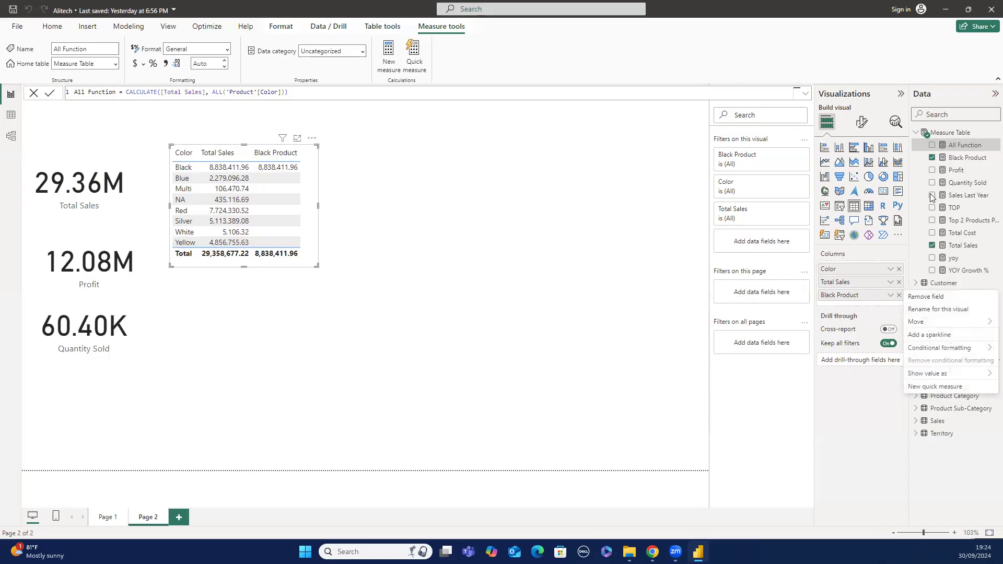
Replace the Black Product column with the All Function measure in the colour table, then enlarge the table to fit all rows and columns.
click(899, 296)
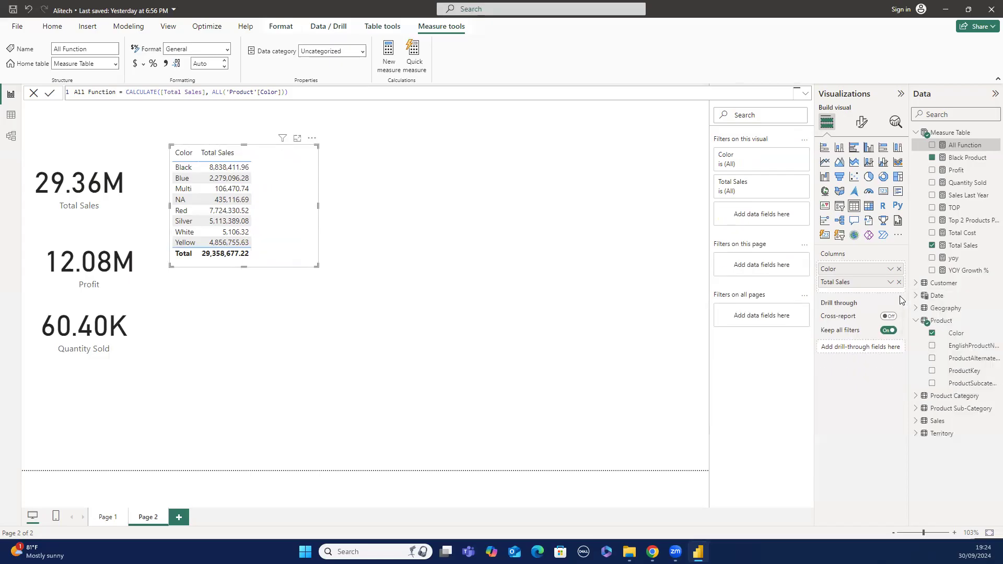
click(932, 147)
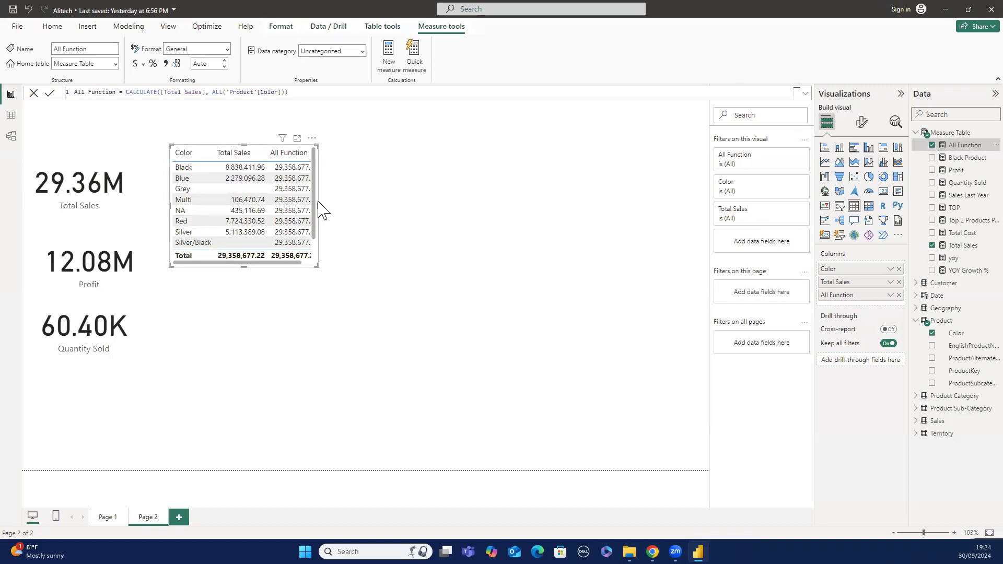
drag(317, 203, 392, 208)
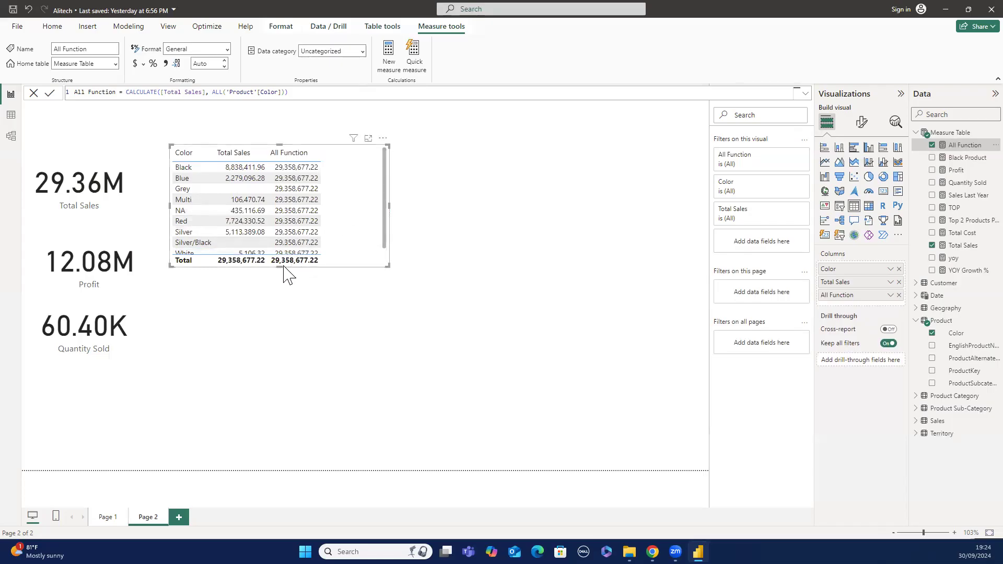
drag(279, 268, 283, 298)
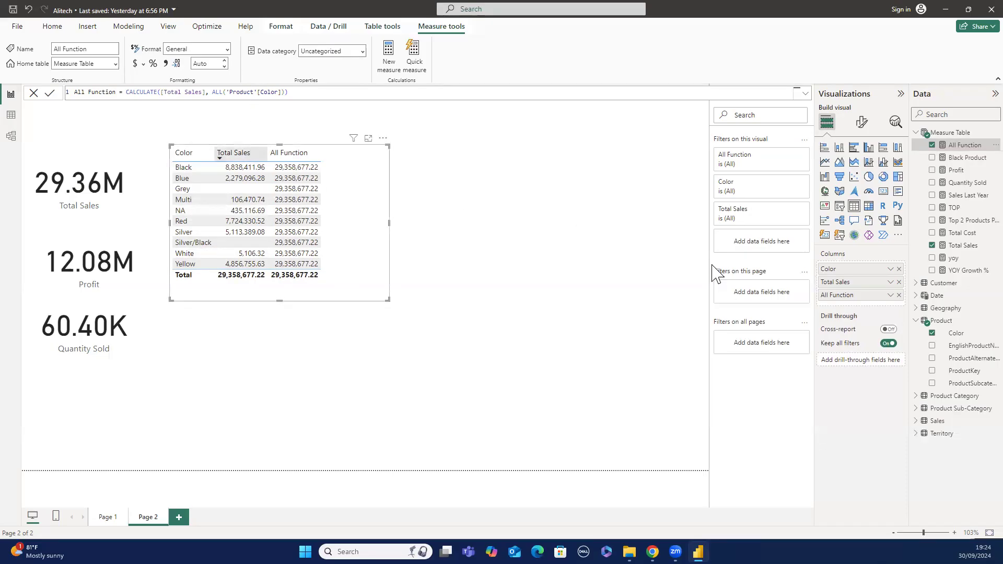
Remove the All Function measure from the colour table and make the table visual taller.
click(899, 295)
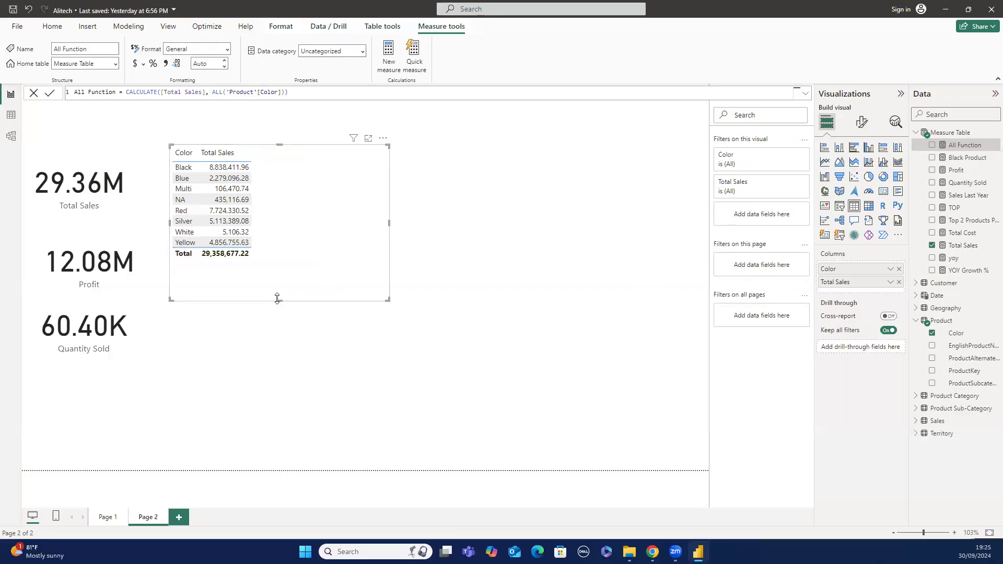
drag(278, 298, 283, 329)
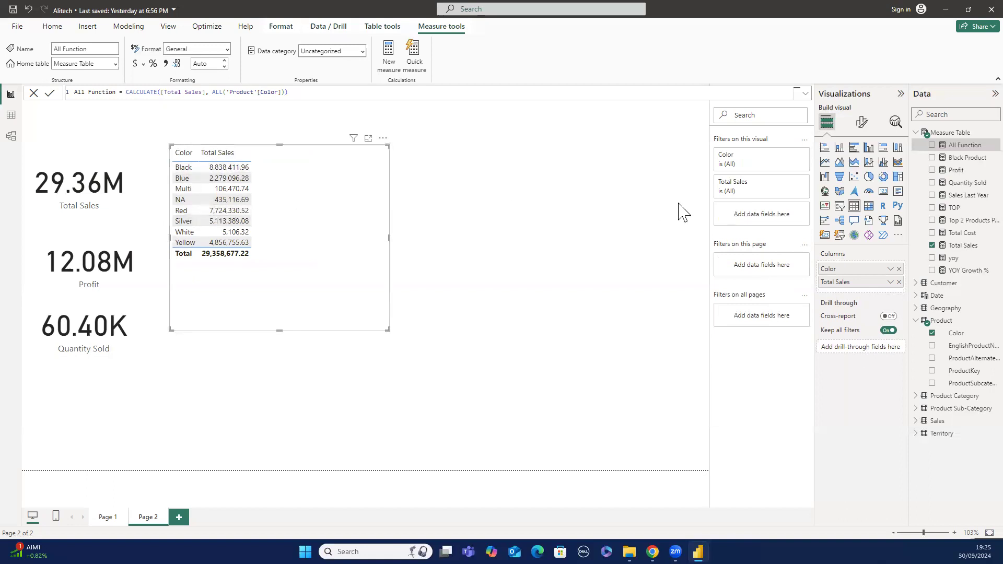
click(932, 146)
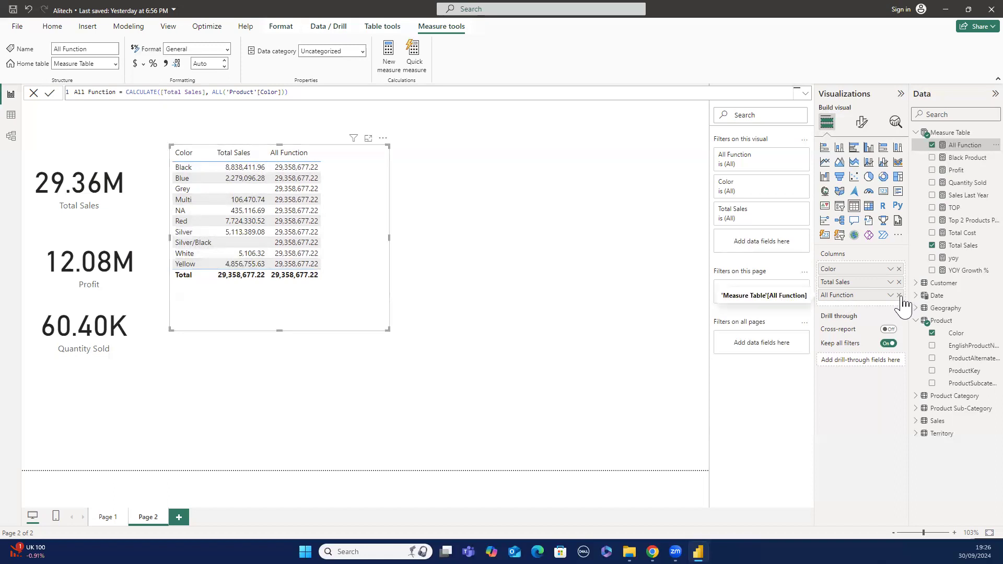
click(899, 296)
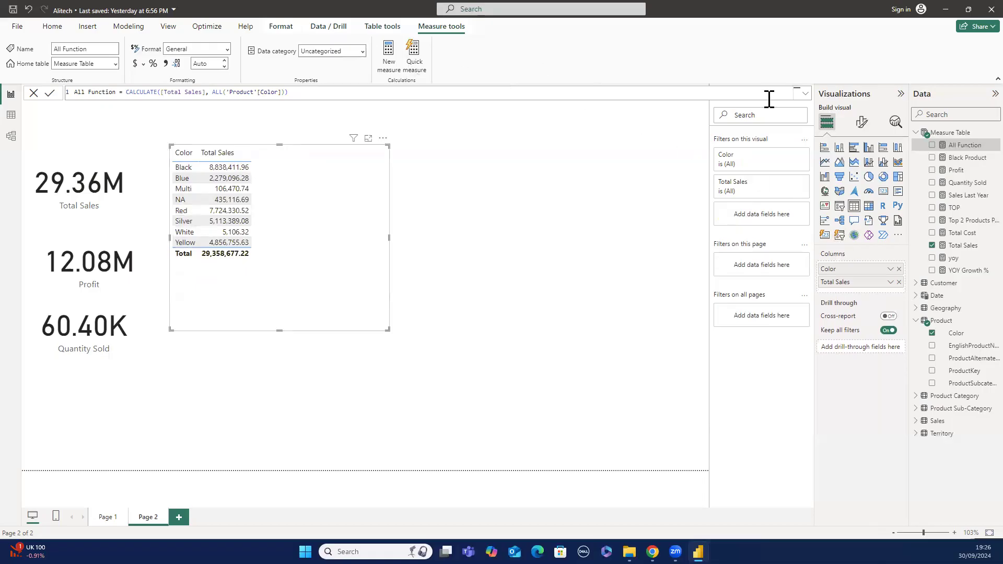
Create a new measure in the Measure Table named "% Product Colour Sales".
right_click(950, 134)
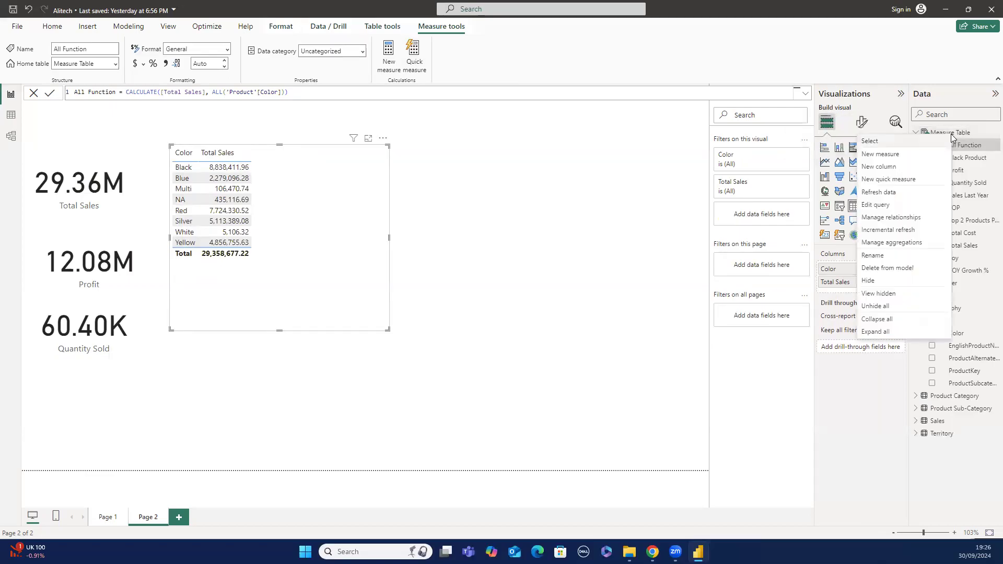
click(936, 154)
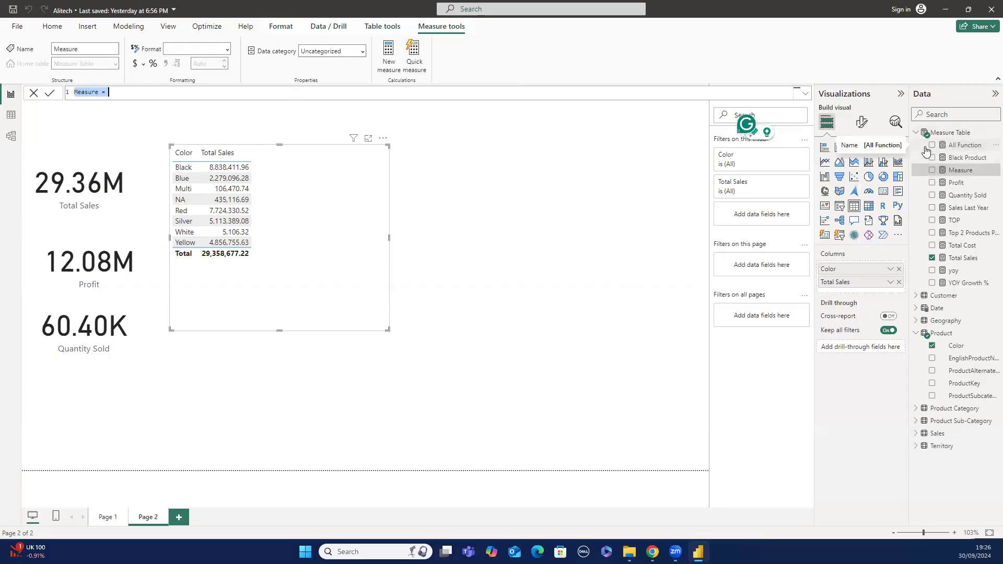
text(%S)
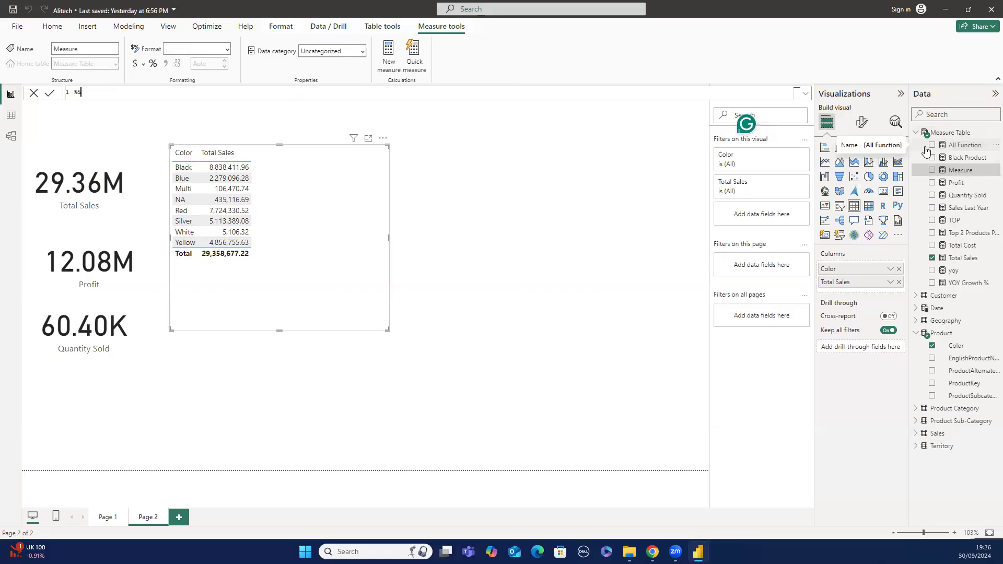
text(ALES)
key(BackSpace)
key(BackSpace)
key(BackSpace)
key(BackSpace)
key(BackSpace)
text(pr)
key(BackSpace)
key(BackSpace)
text(Product Co)
key(BackSpace)
text(olour Sales)
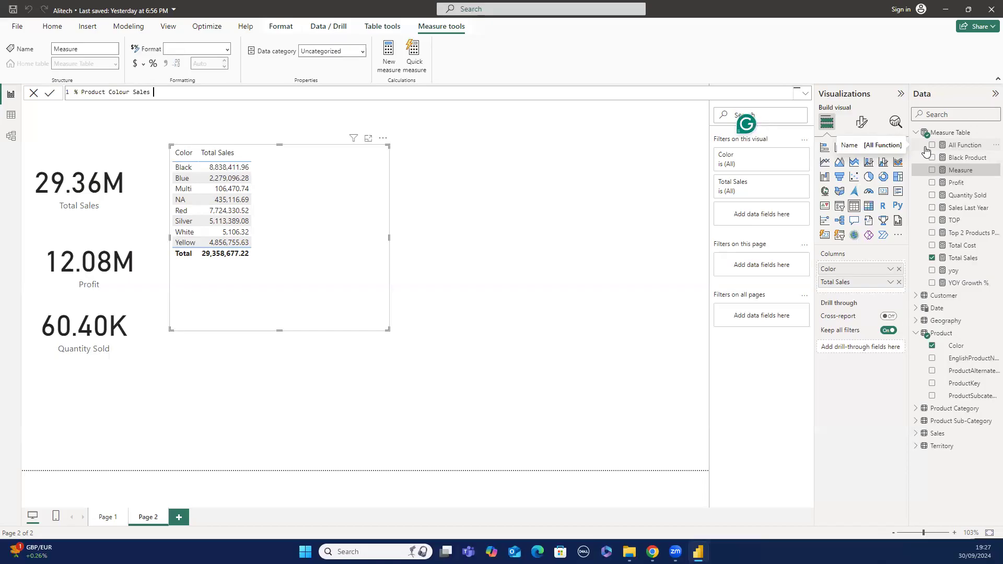
Define the measure as DIVIDE([Total Sales], [All Function],0) and commit the formula.
text( = DIV)
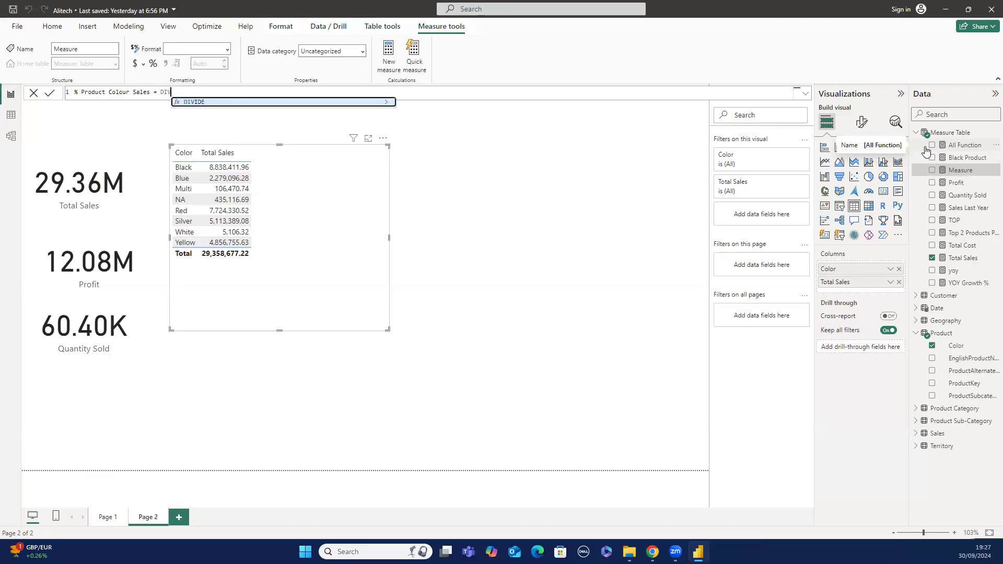
text(IDE)
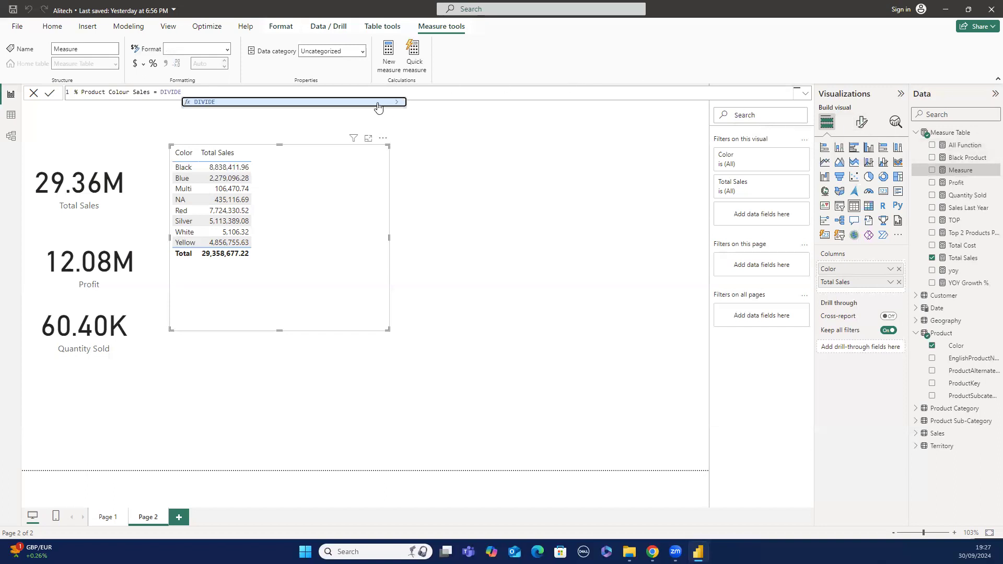
text(()
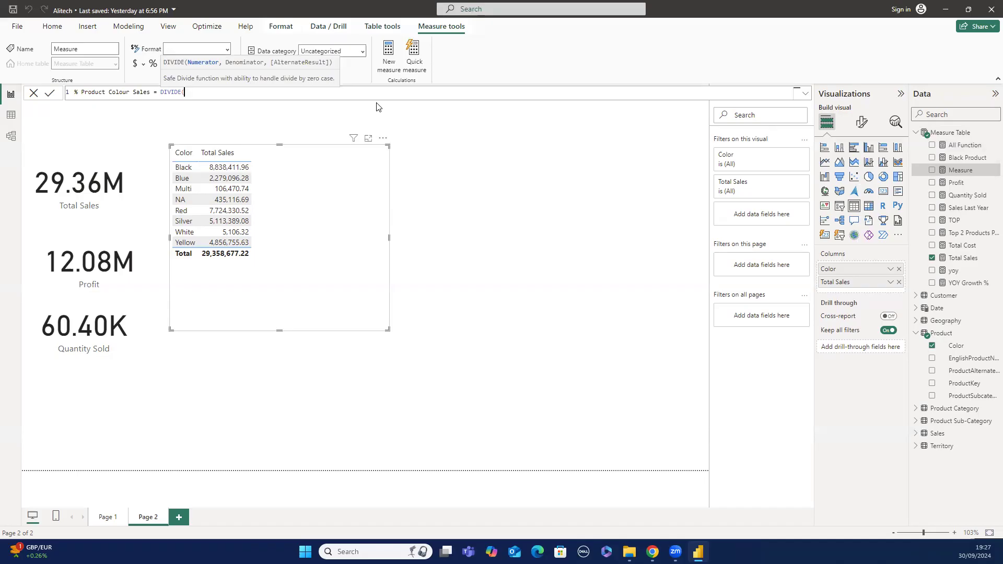
text([)
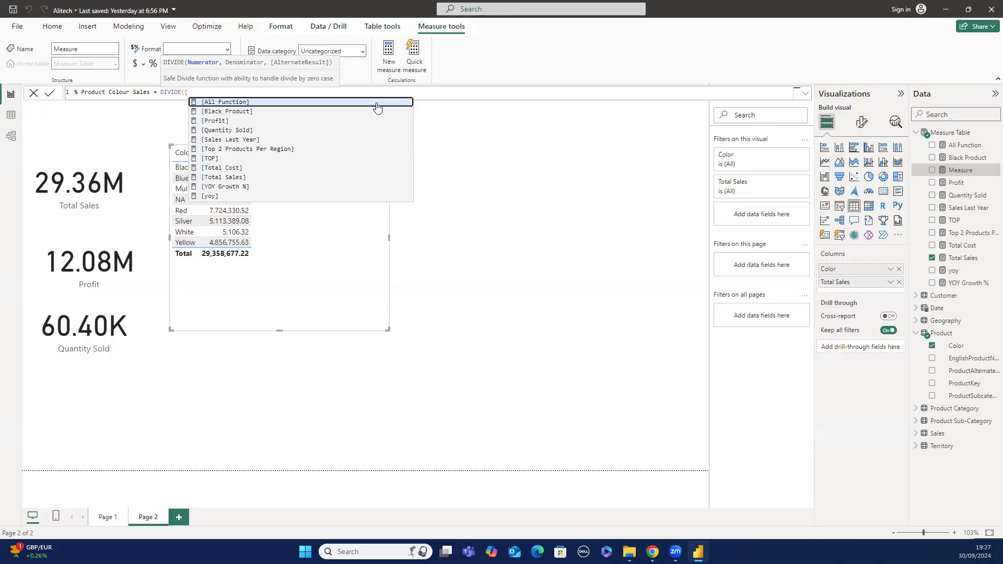
click(271, 177)
text(,)
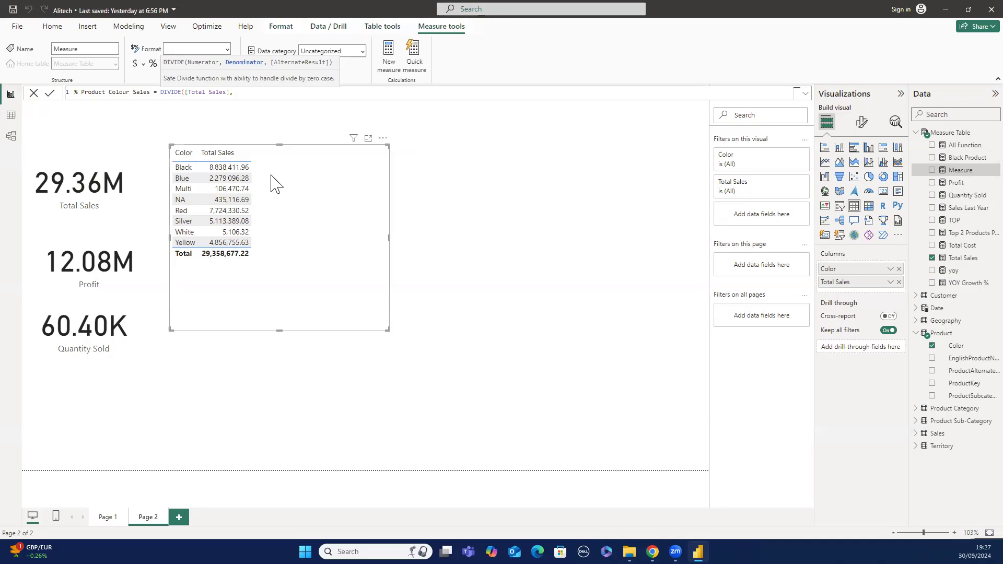
text([A)
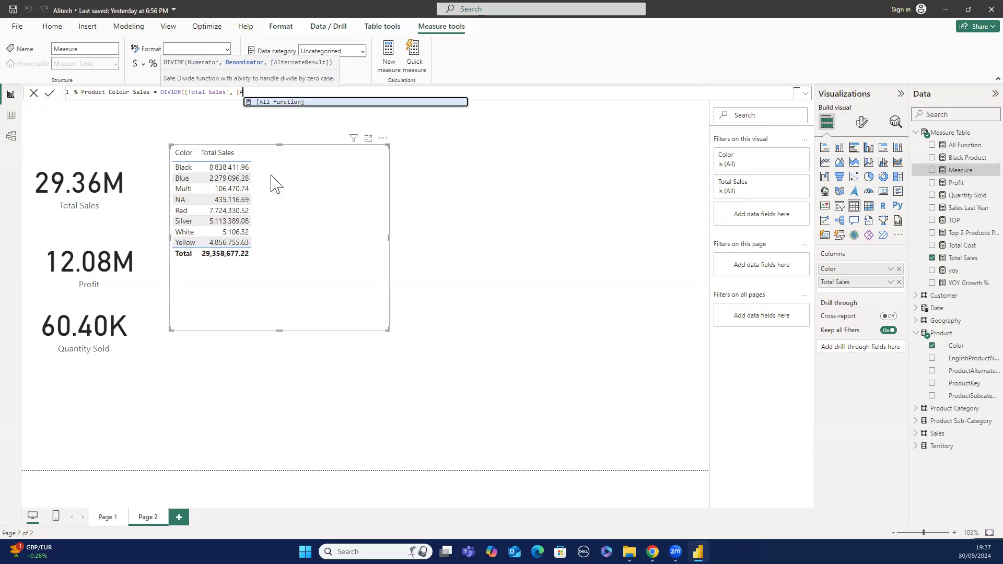
click(268, 107)
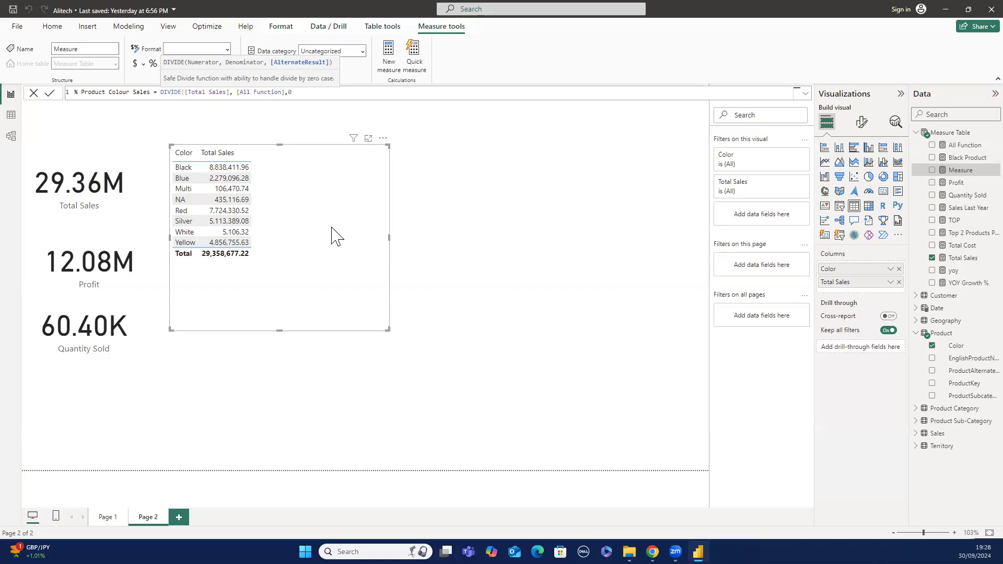
text())
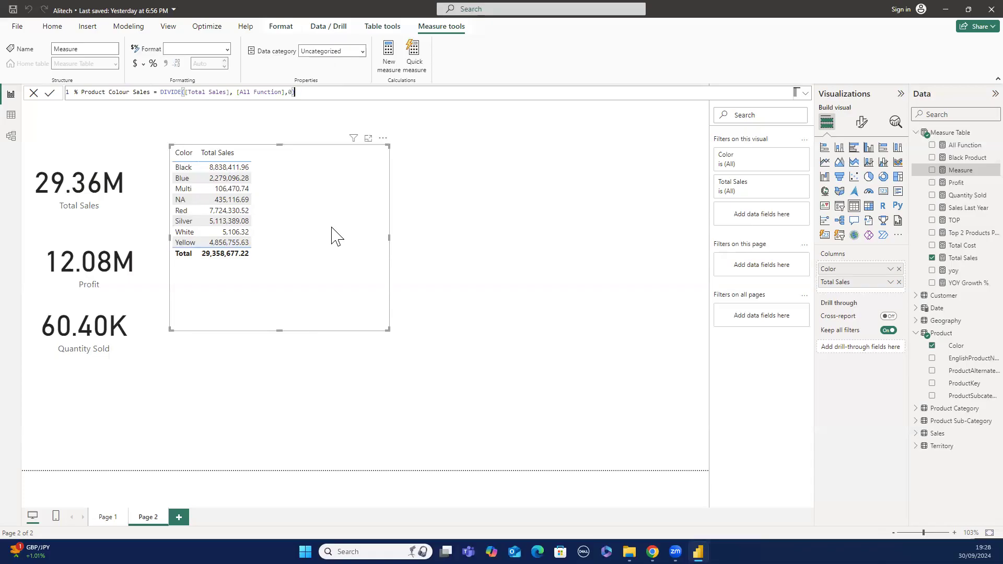
key(Return)
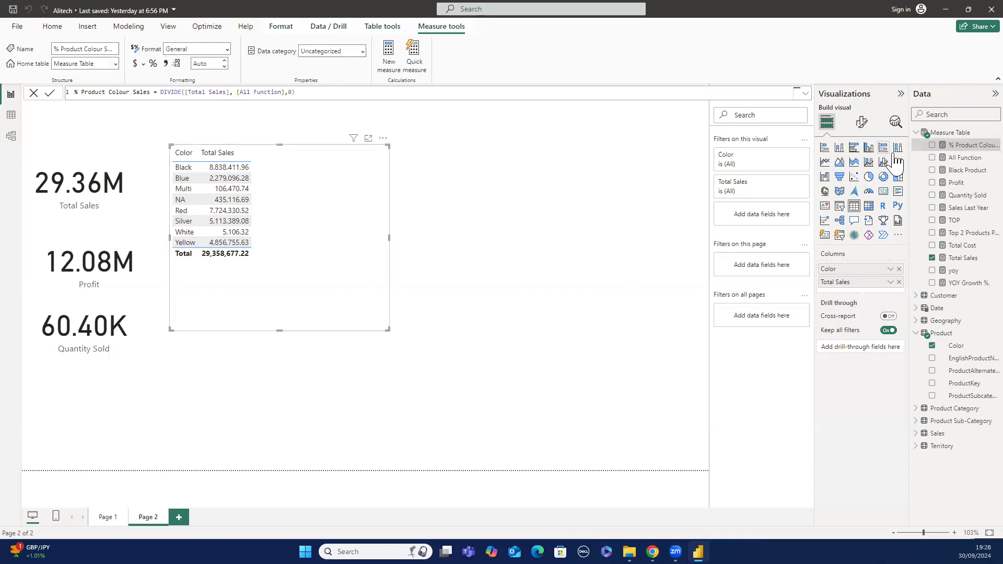
Add the % Product Colour Sales measure to the colour table and format it as a percentage.
click(933, 146)
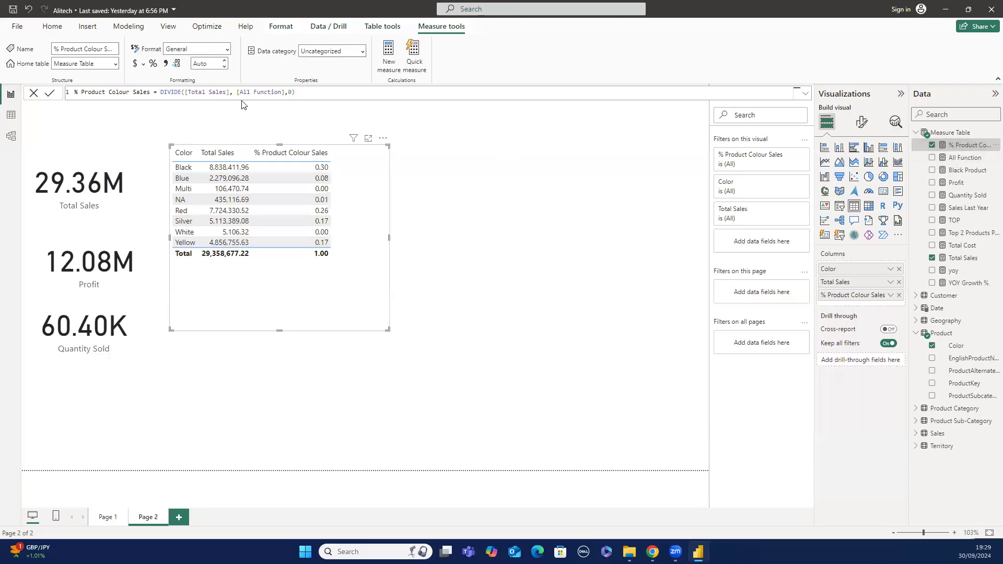
click(155, 67)
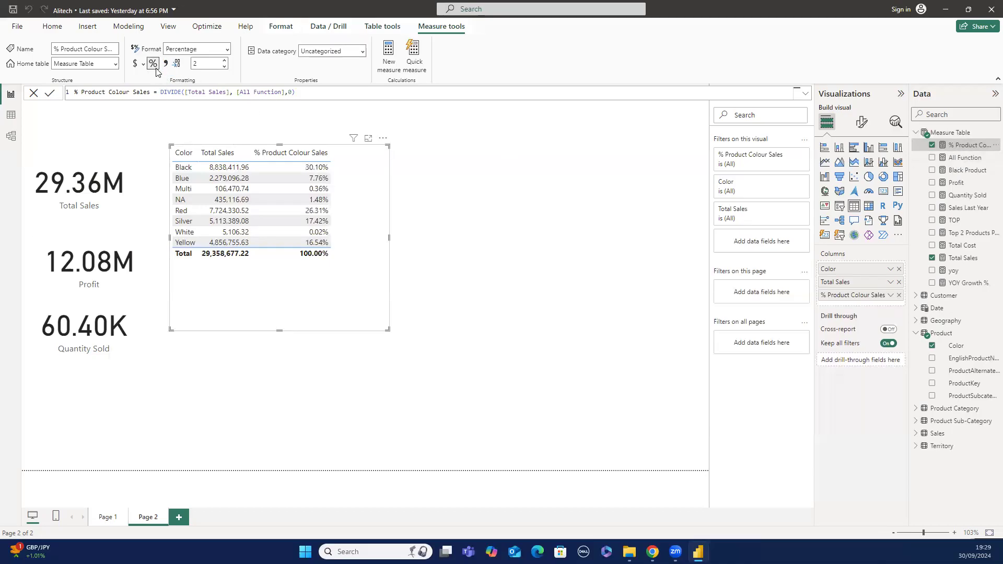
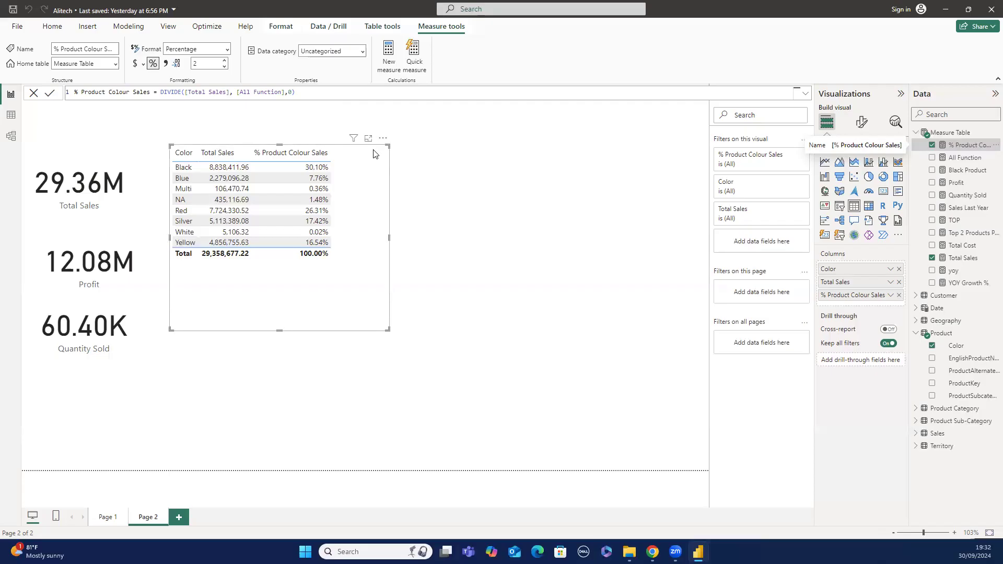
click(665, 200)
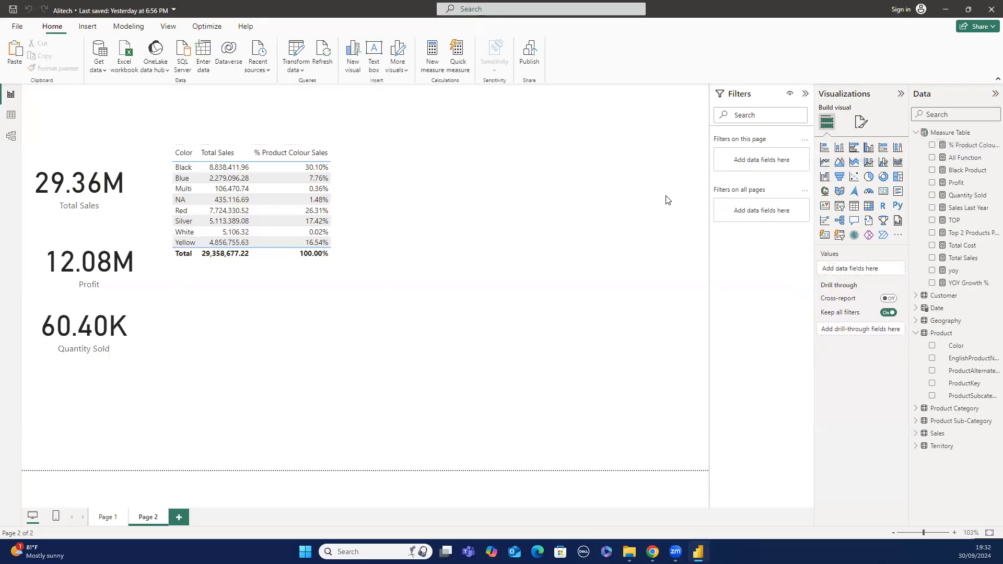
Shrink the colour table's width and height to fit closely around its columns and rows.
click(351, 215)
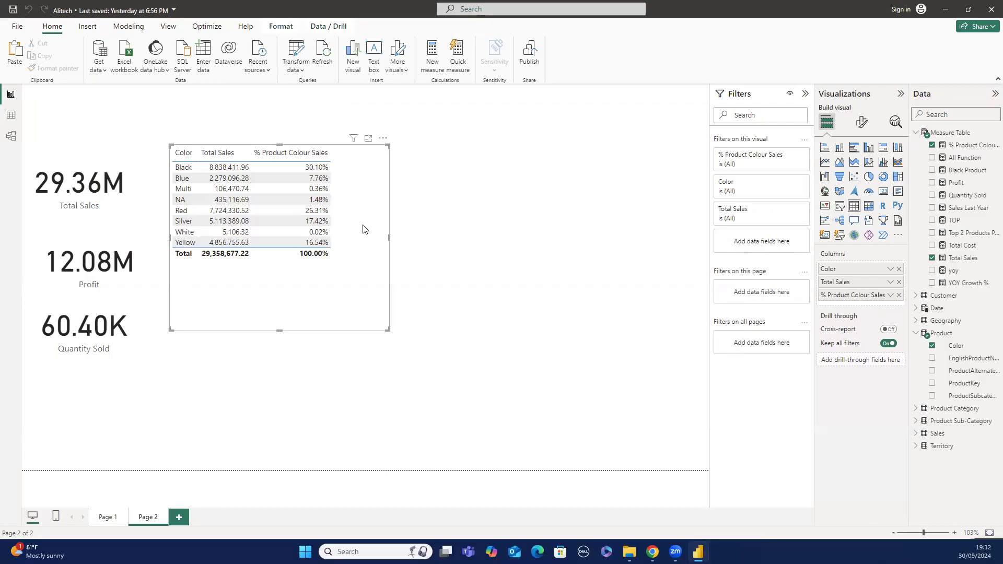
drag(388, 236, 355, 241)
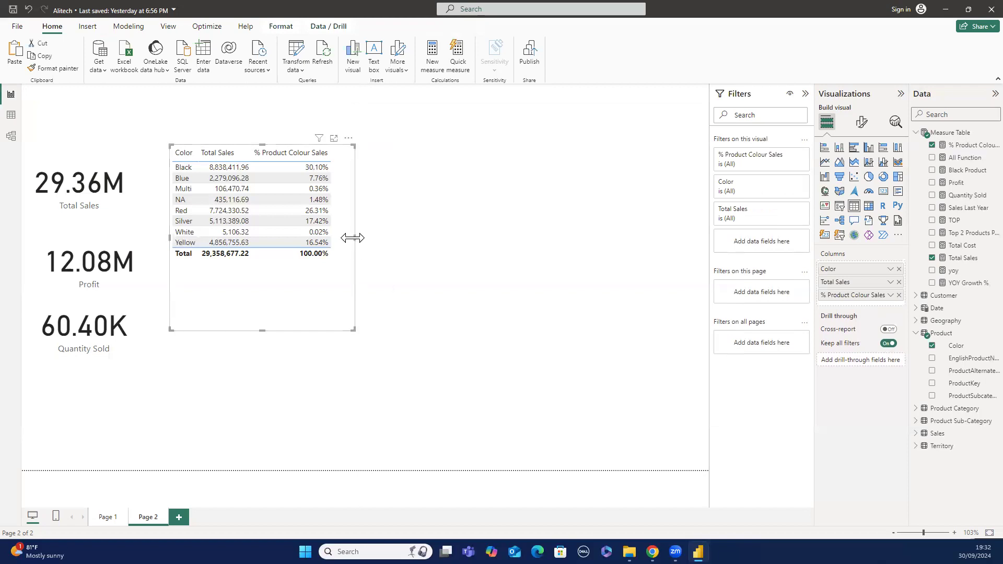
drag(353, 242, 344, 243)
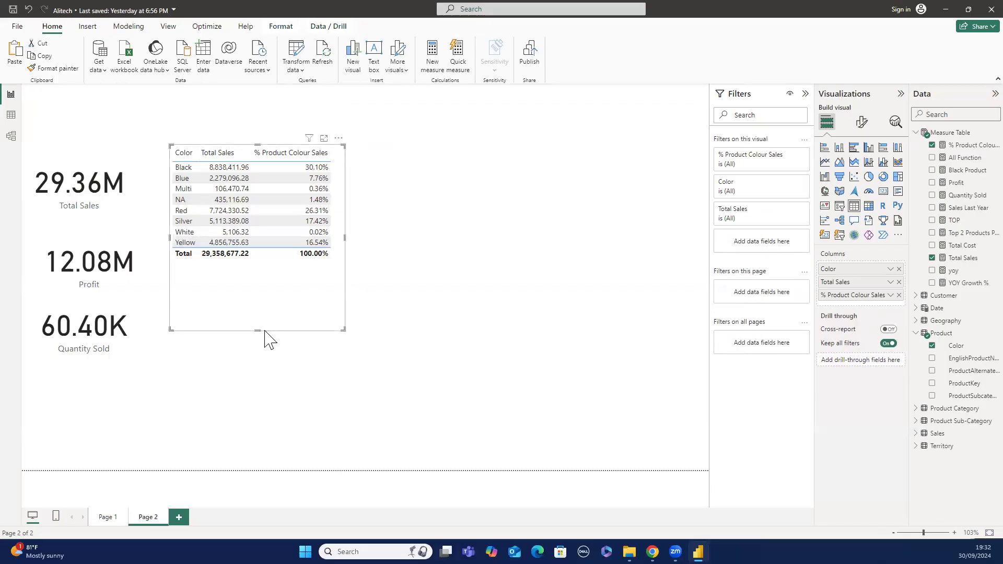
drag(258, 330, 255, 263)
click(393, 243)
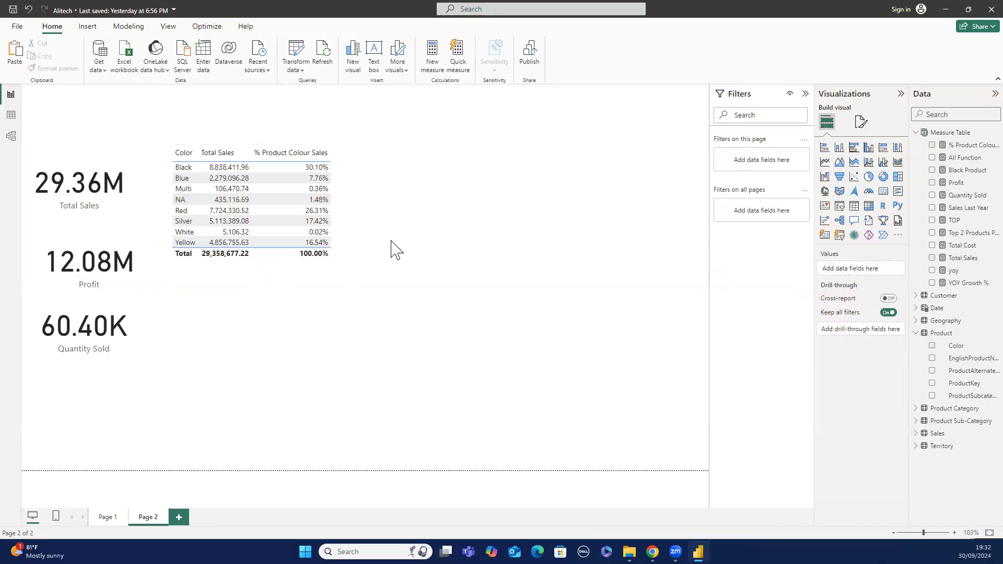
Insert an empty line chart on the page and place it below the colour table.
click(824, 163)
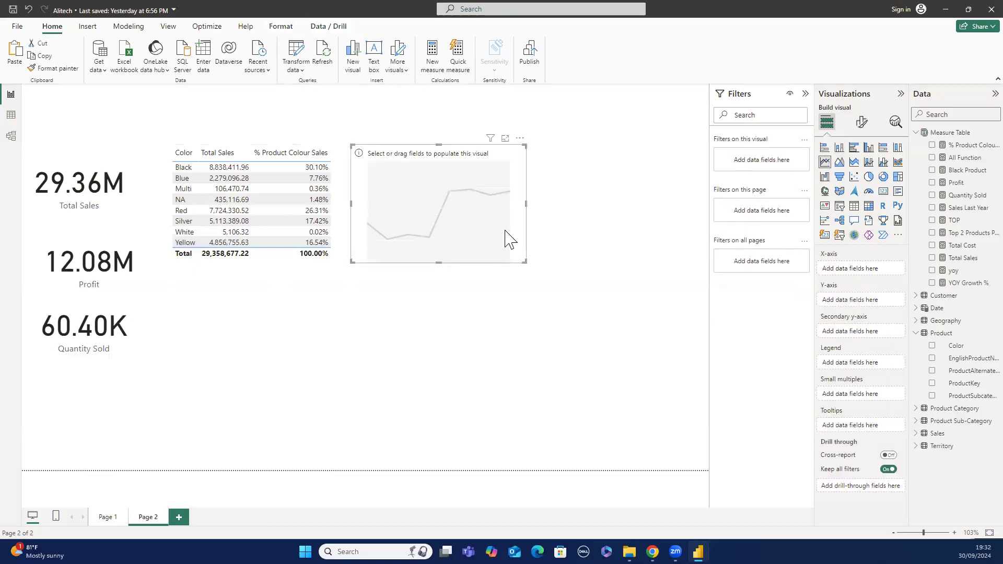
drag(510, 240, 291, 436)
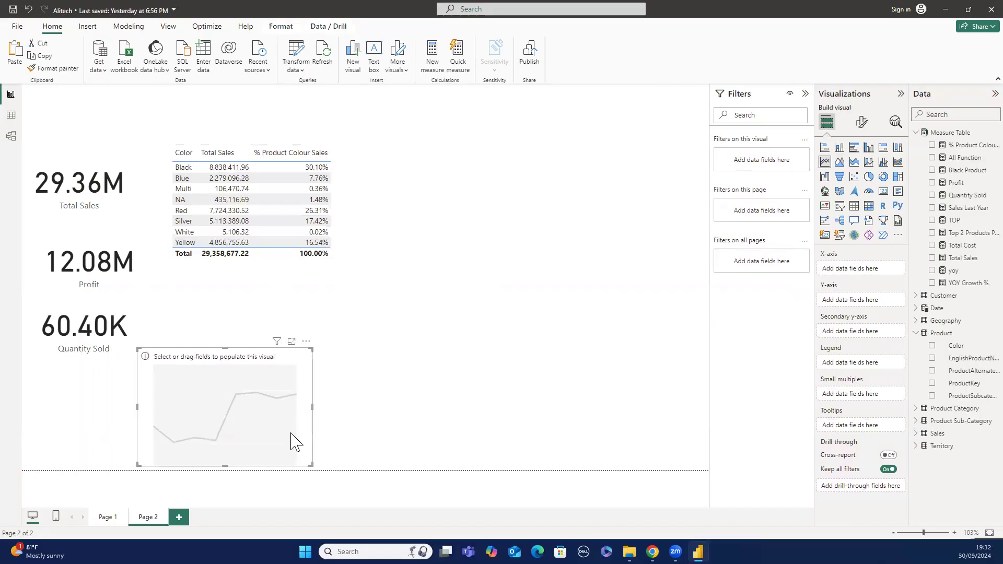
Align the Total Sales, Profit and Quantity Sold cards in one tidy column beside the table.
click(106, 218)
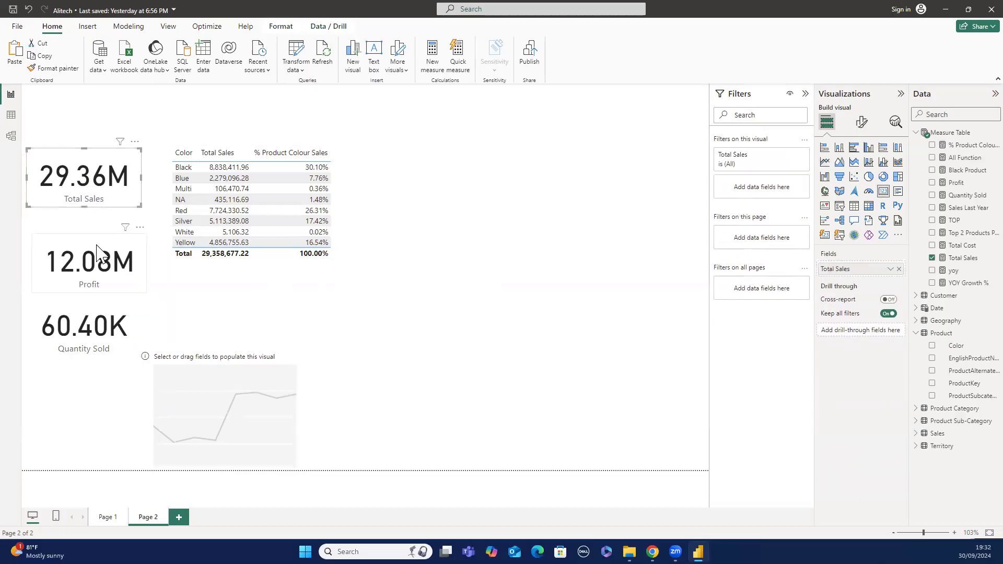
drag(98, 253, 93, 233)
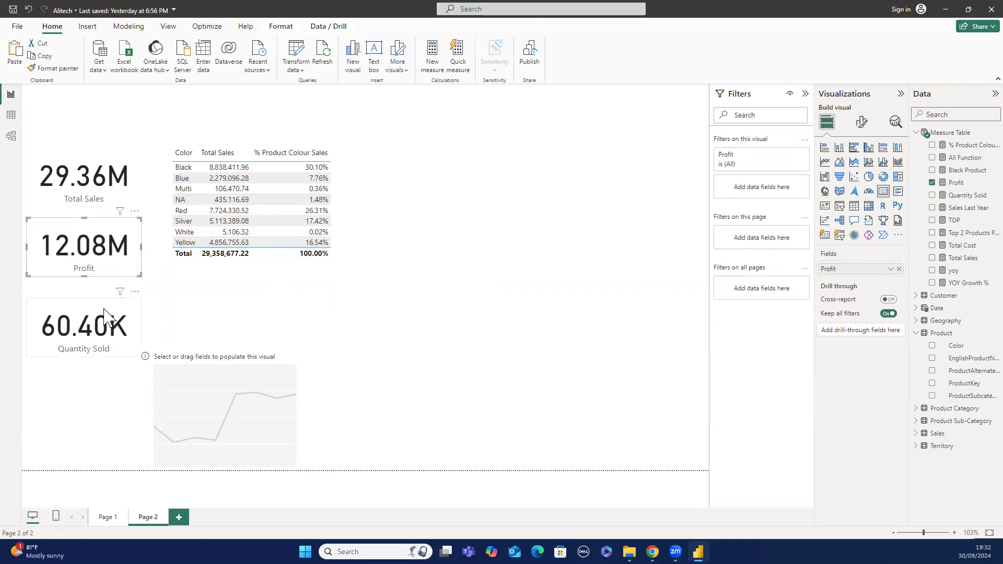
drag(104, 308, 103, 301)
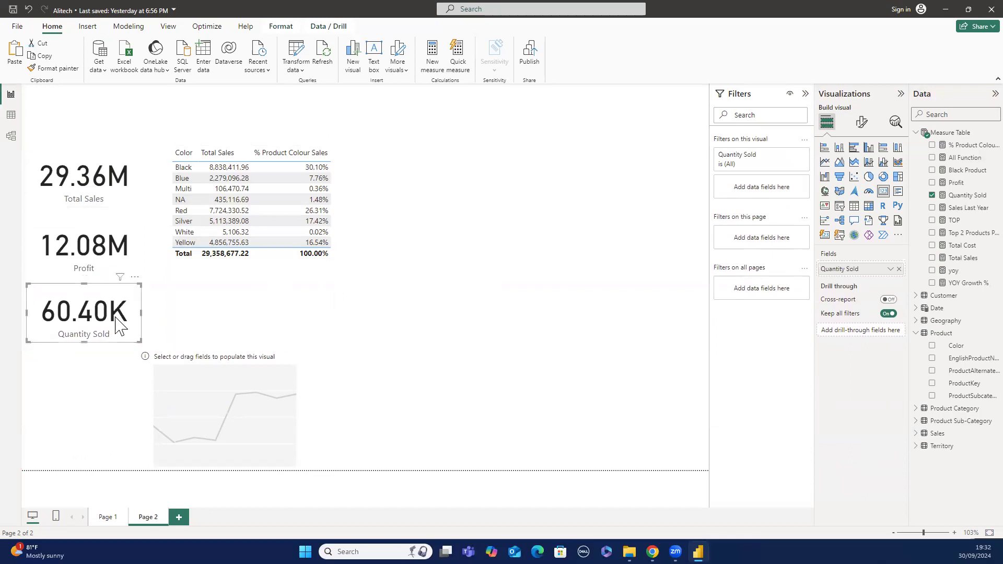
Move the empty line chart directly below the Quantity Sold card, aligned with the column of cards.
drag(158, 385, 48, 375)
right_click(77, 381)
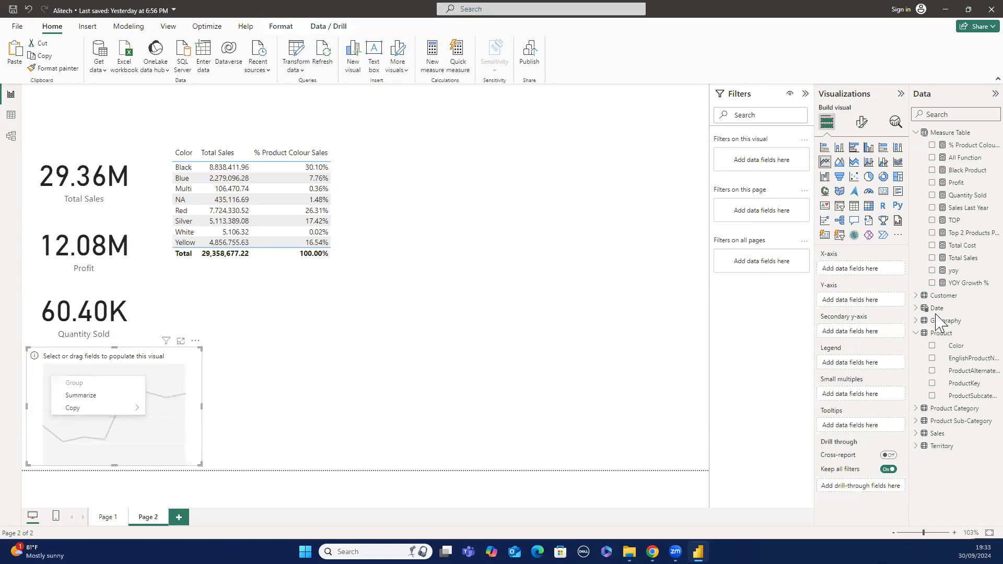
Plot Total Sales by the Date table's Date field in the empty line chart and widen the chart.
click(932, 259)
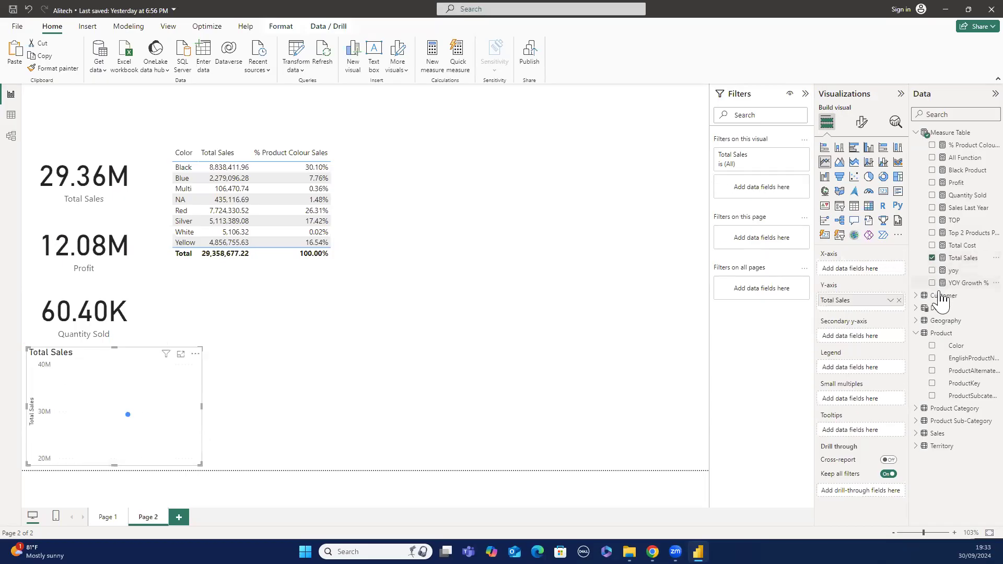
click(921, 338)
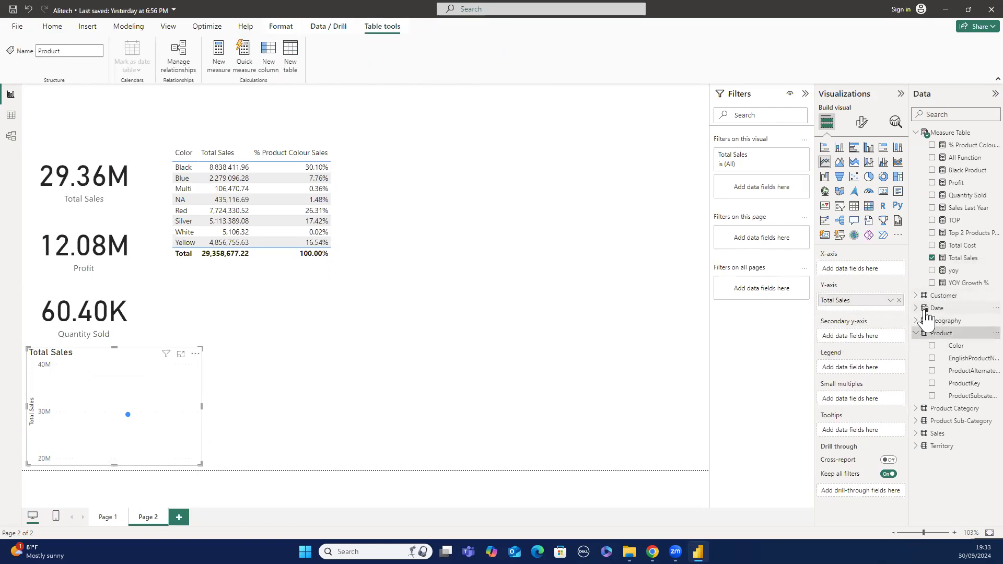
click(935, 308)
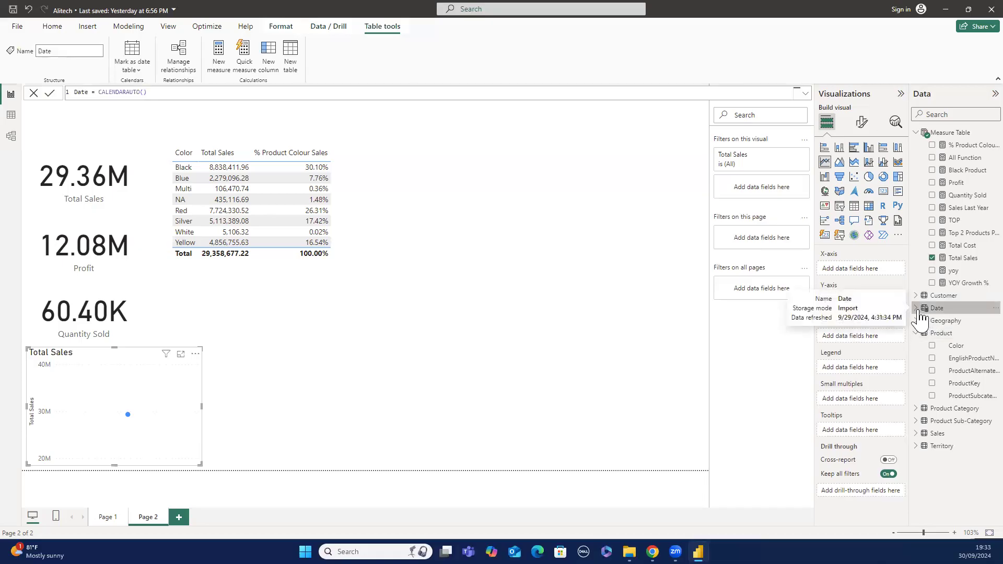
click(917, 310)
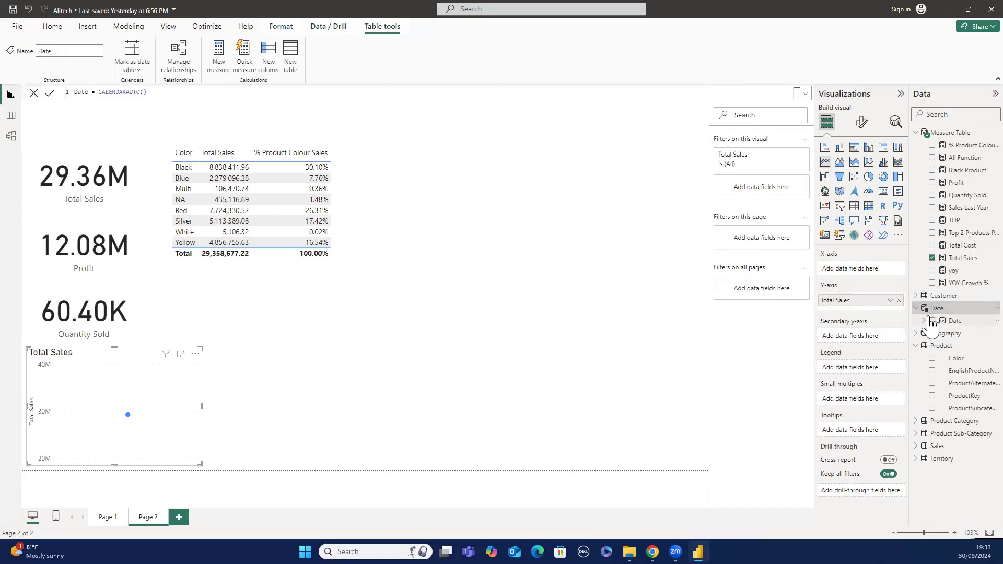
click(933, 320)
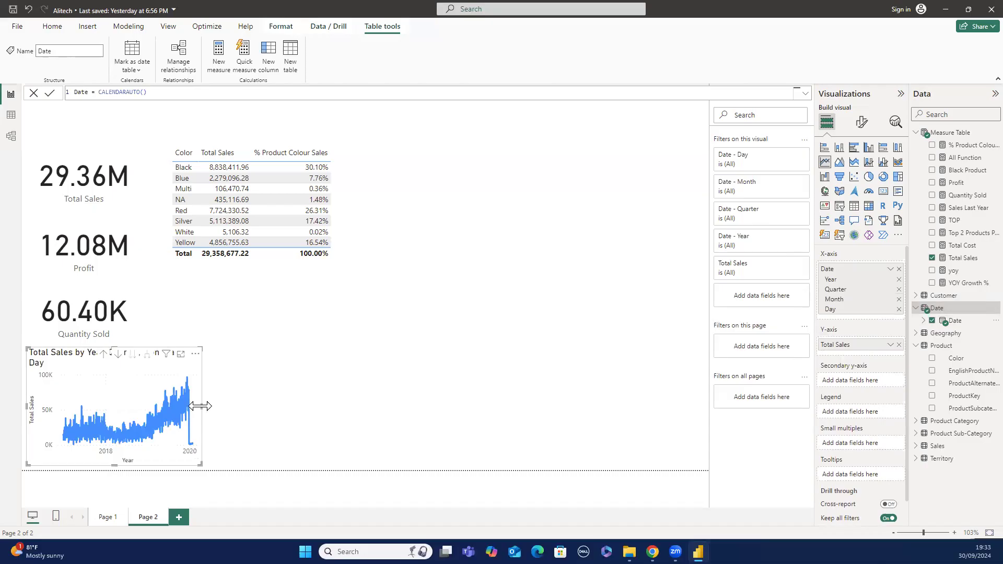
drag(200, 407, 268, 419)
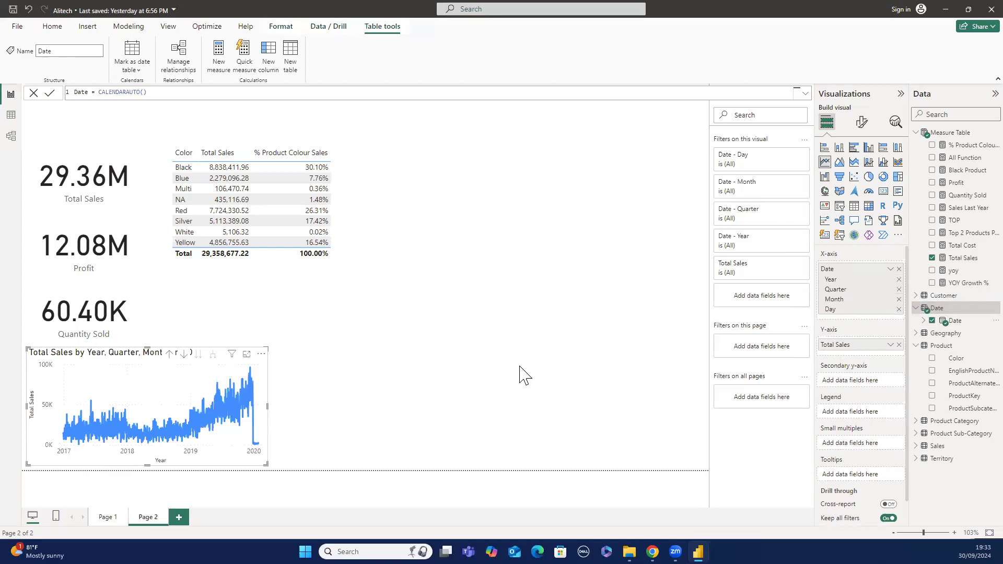
Try reducing the line chart's date axis to Year only, and restore the full Date hierarchy.
click(899, 309)
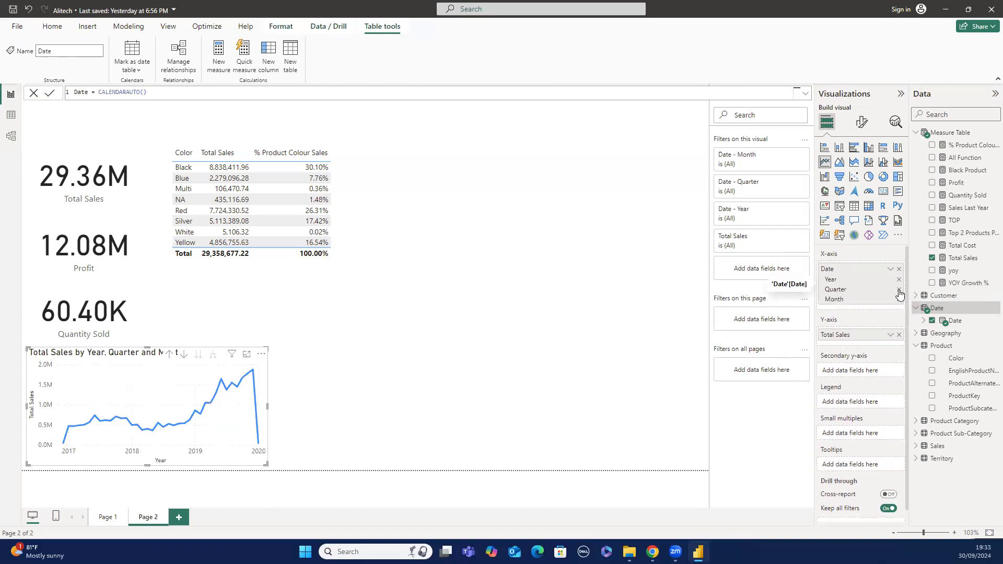
click(899, 290)
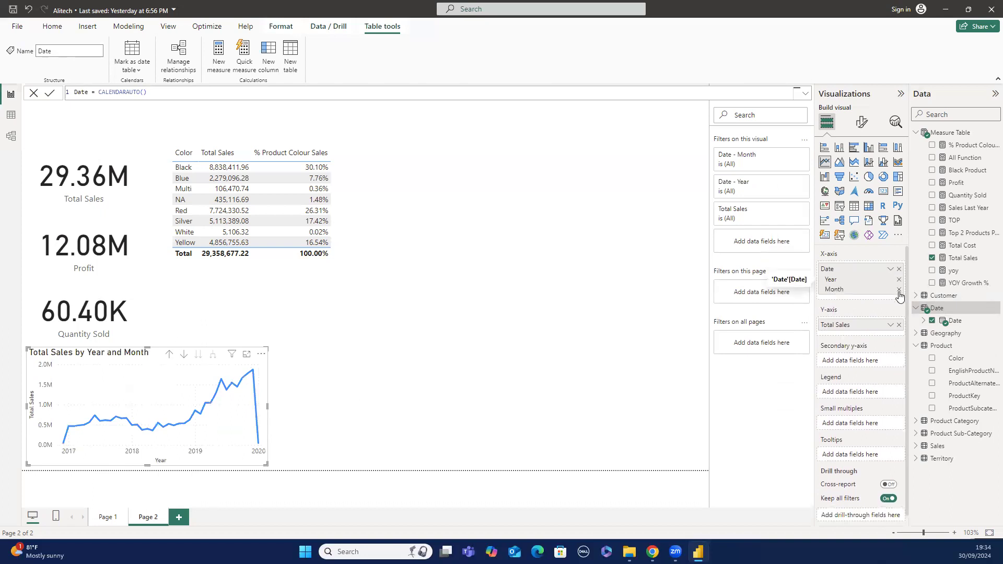
click(899, 290)
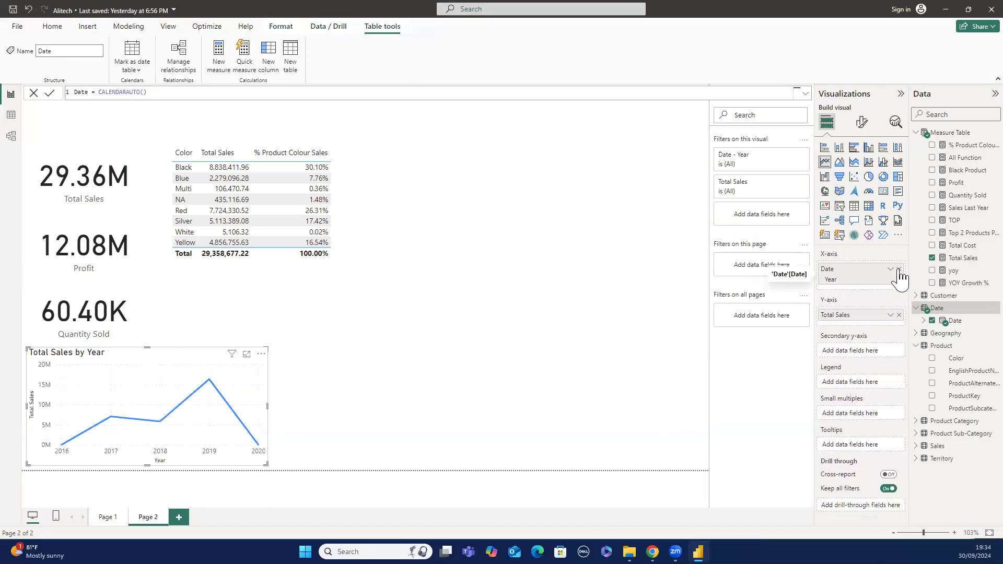
click(899, 269)
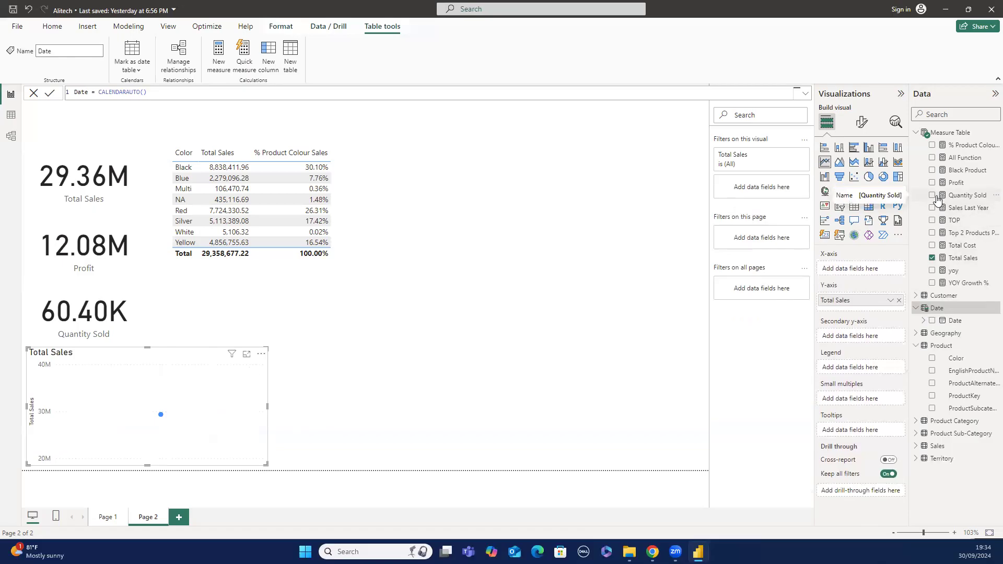
click(932, 322)
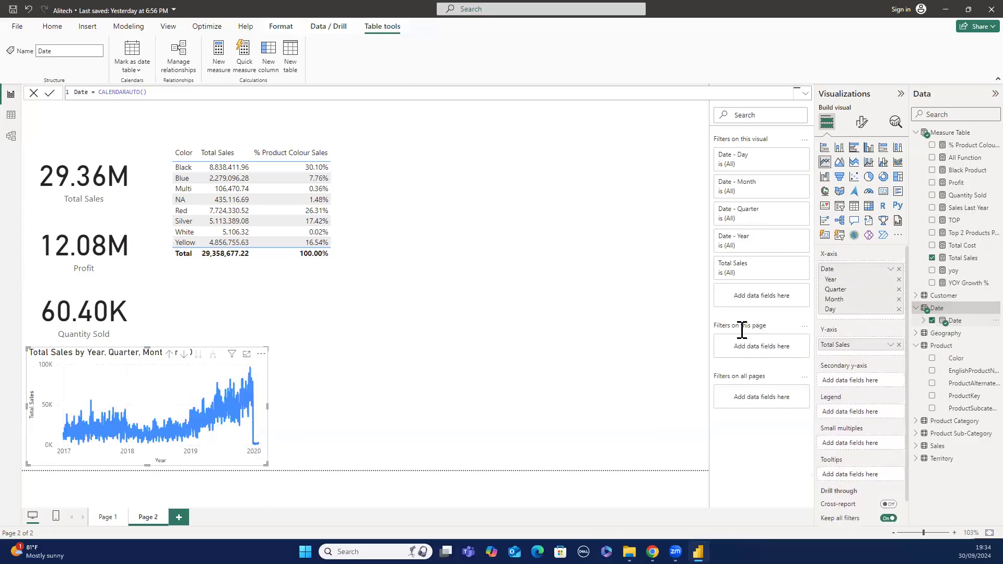
click(425, 411)
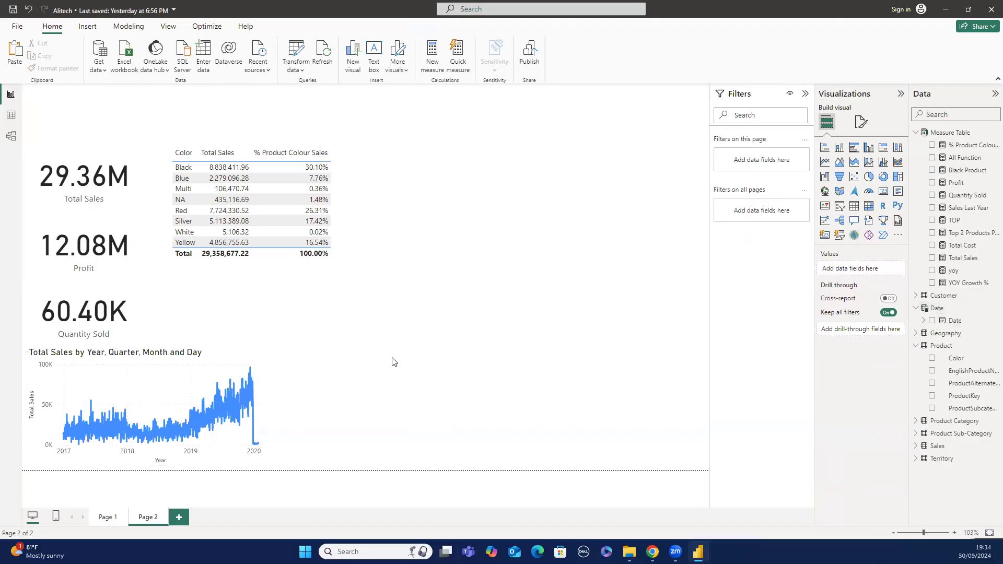
click(243, 371)
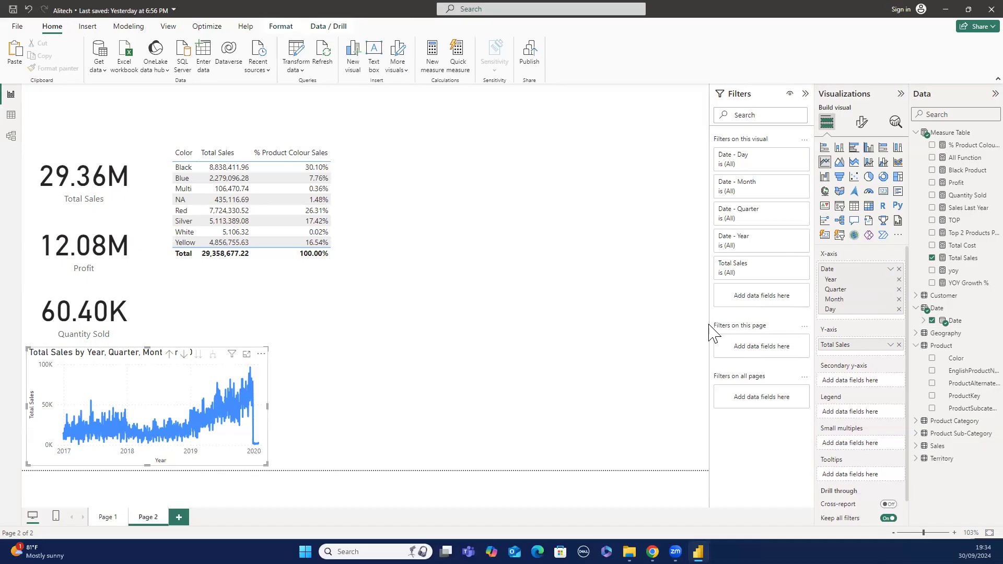
click(552, 400)
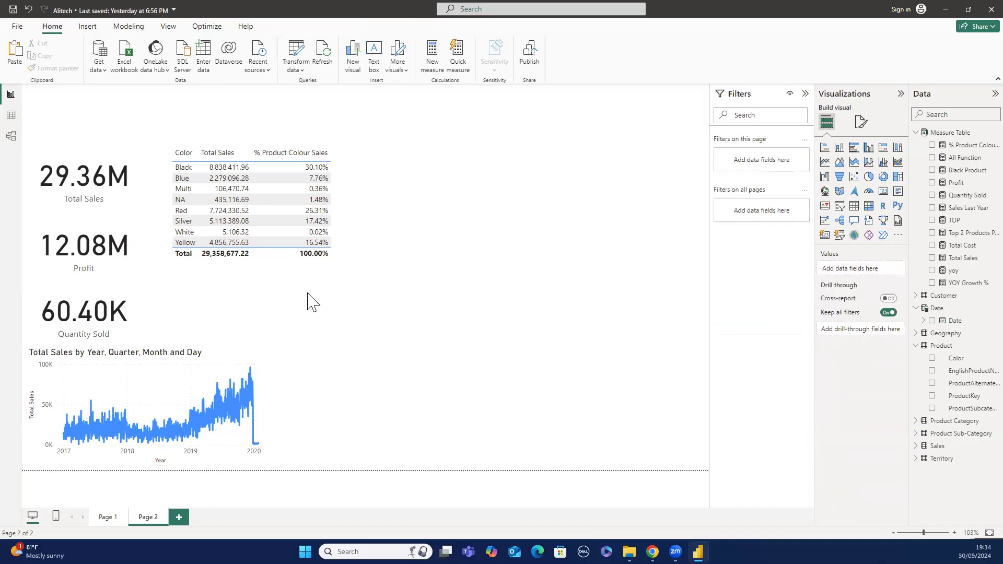
click(291, 269)
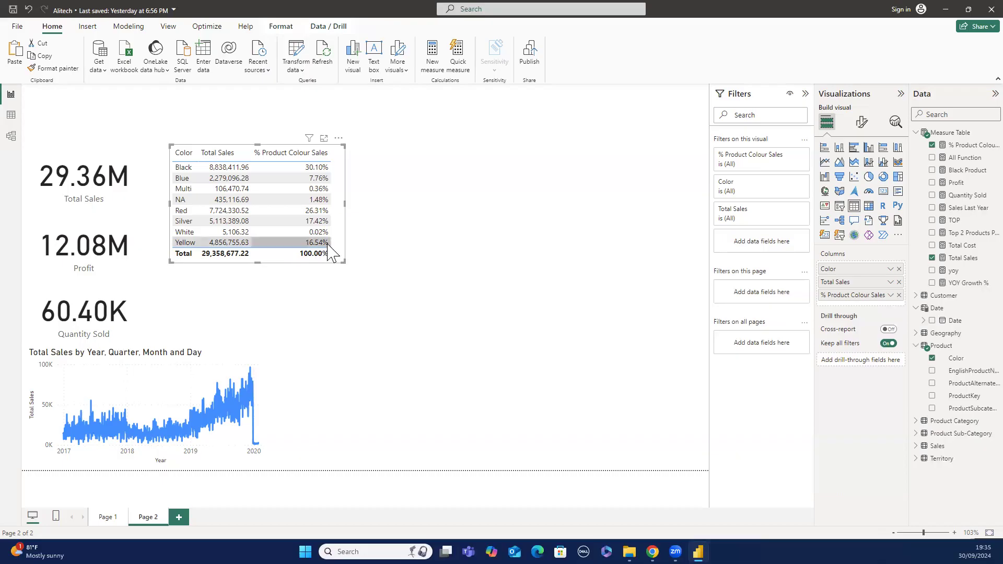
click(403, 235)
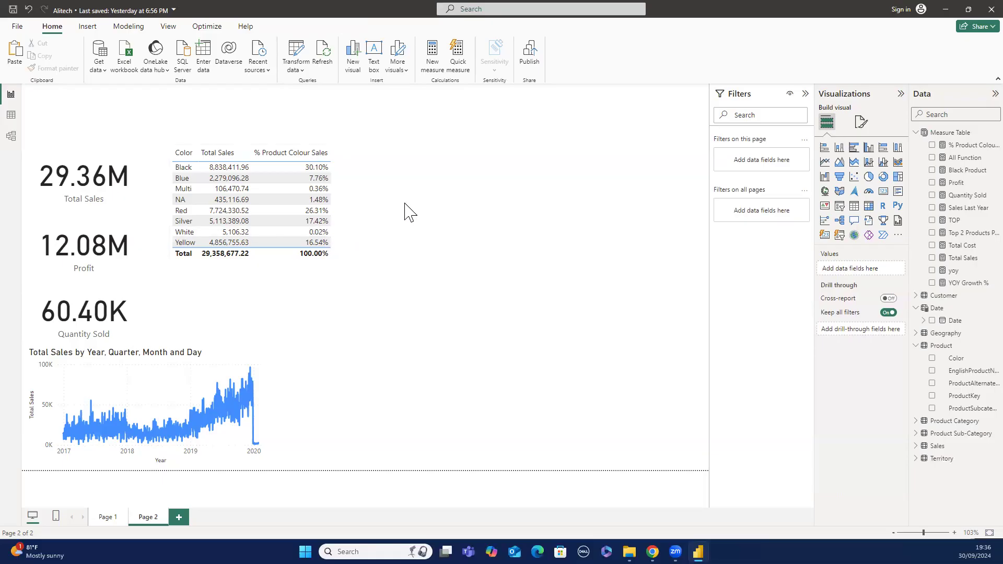
Remove Color, Total Sales and % Product Colour Sales from the colour table, leaving the table visual empty.
click(319, 261)
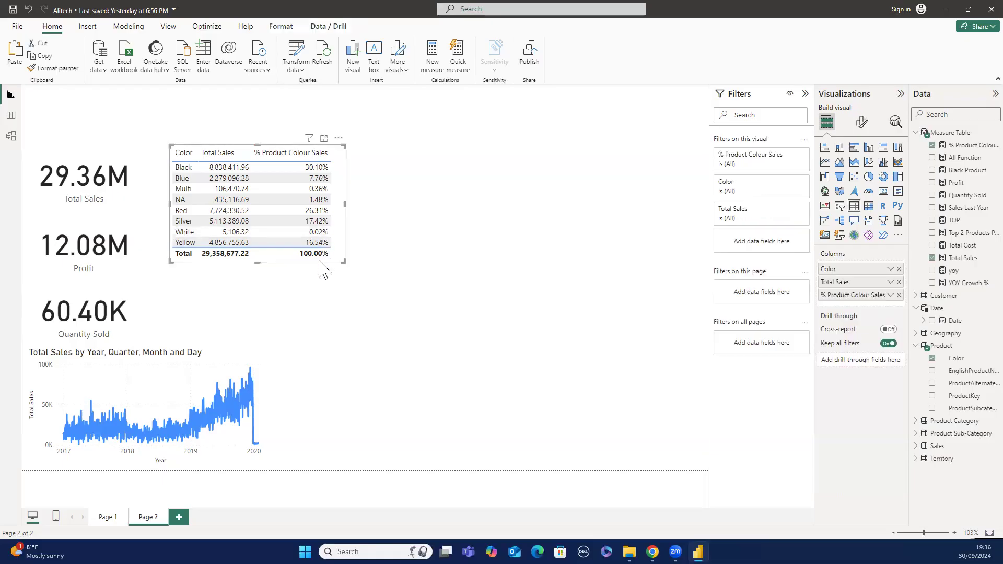
click(899, 269)
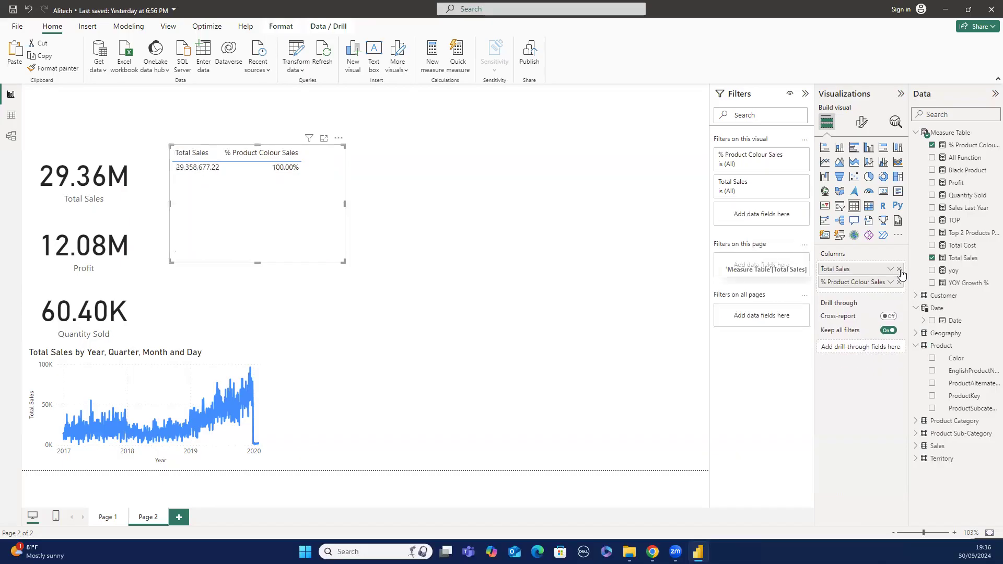
click(899, 269)
click(899, 268)
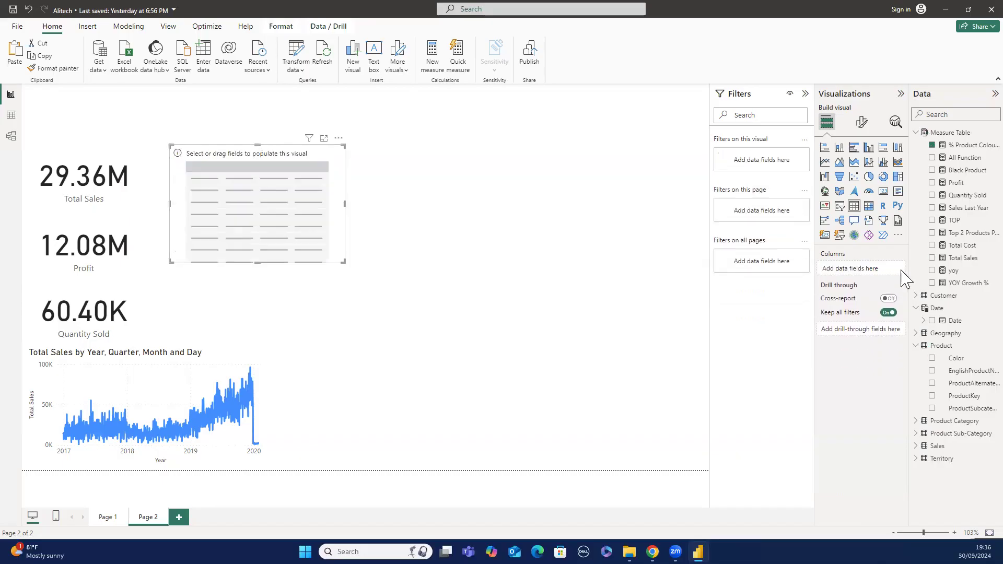
Add the Date hierarchy with Year, Quarter, Month and Day to the empty table and widen the table slightly.
click(933, 321)
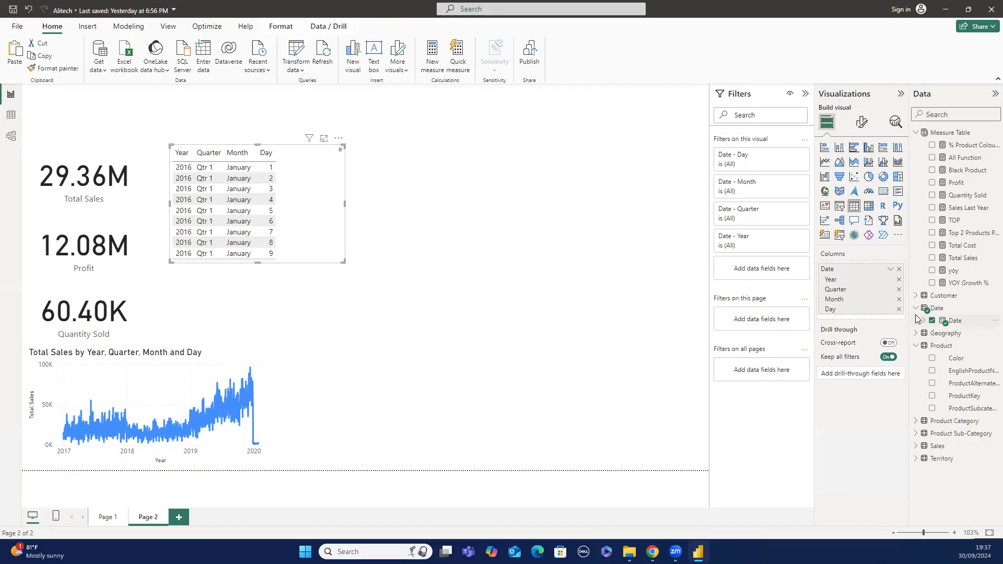
click(346, 209)
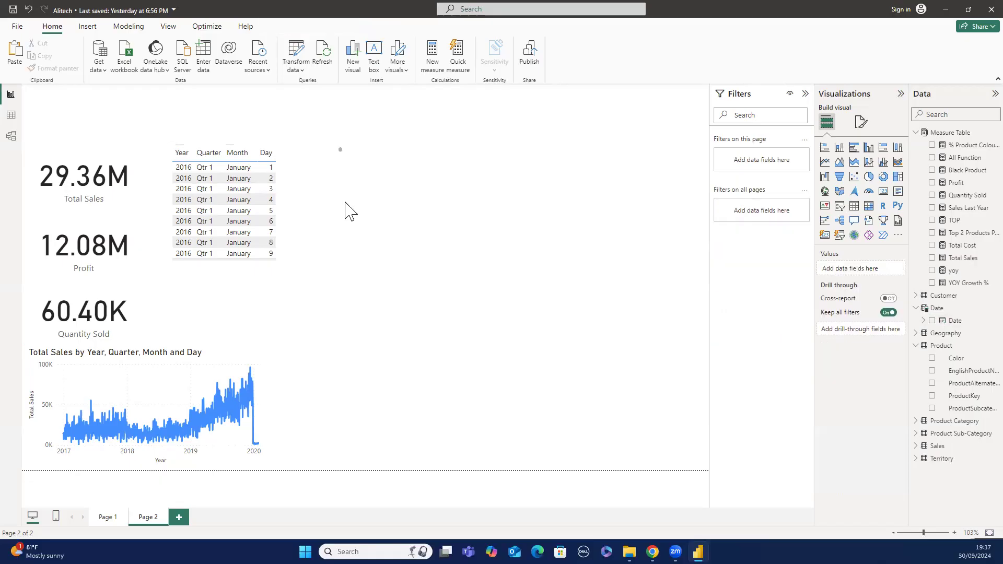
click(338, 201)
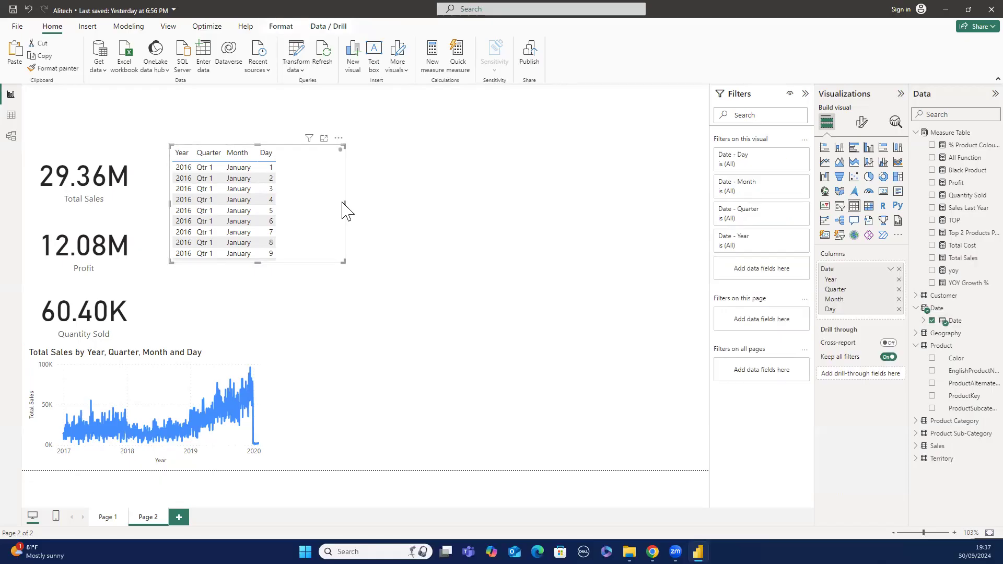
drag(343, 201, 368, 203)
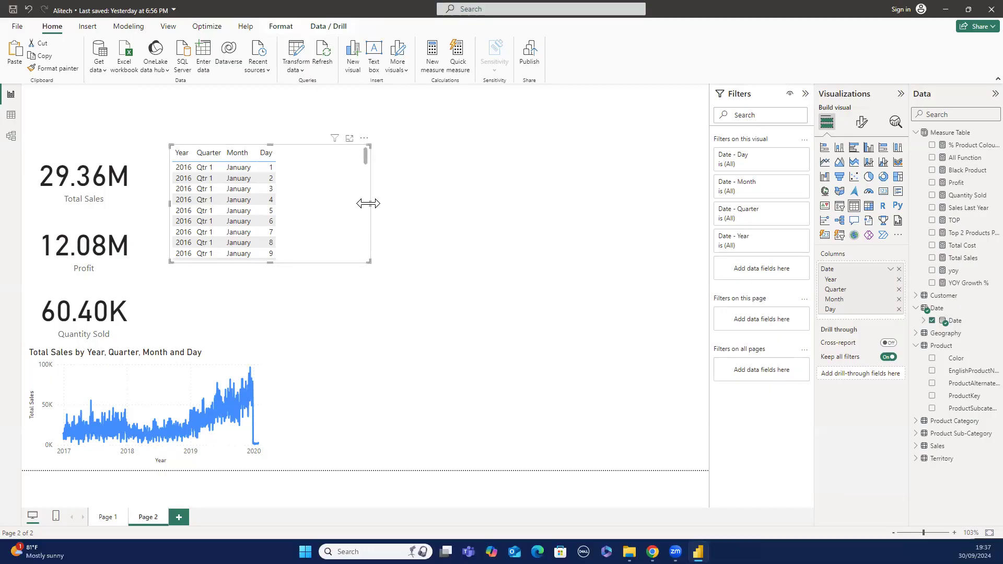
click(489, 150)
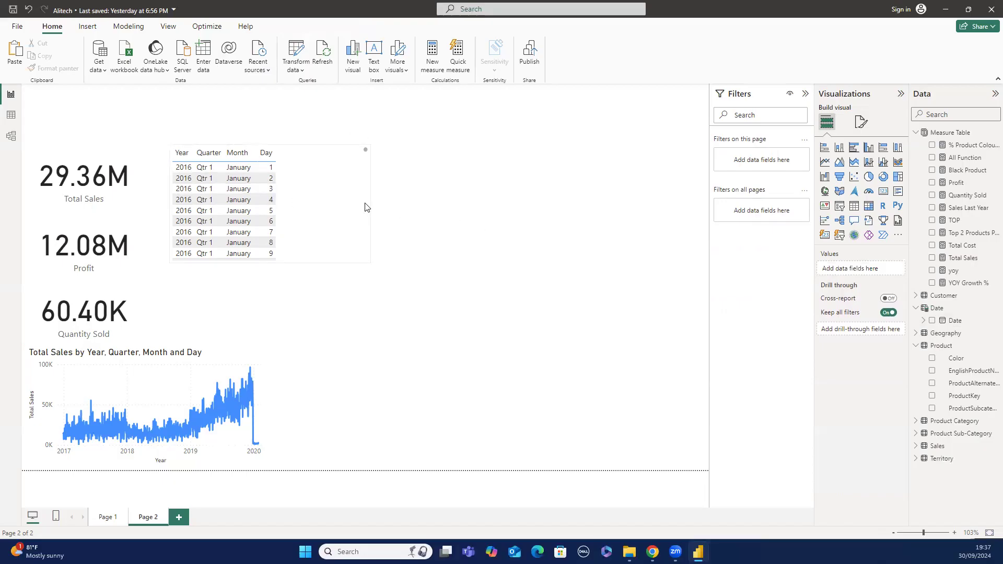
click(350, 211)
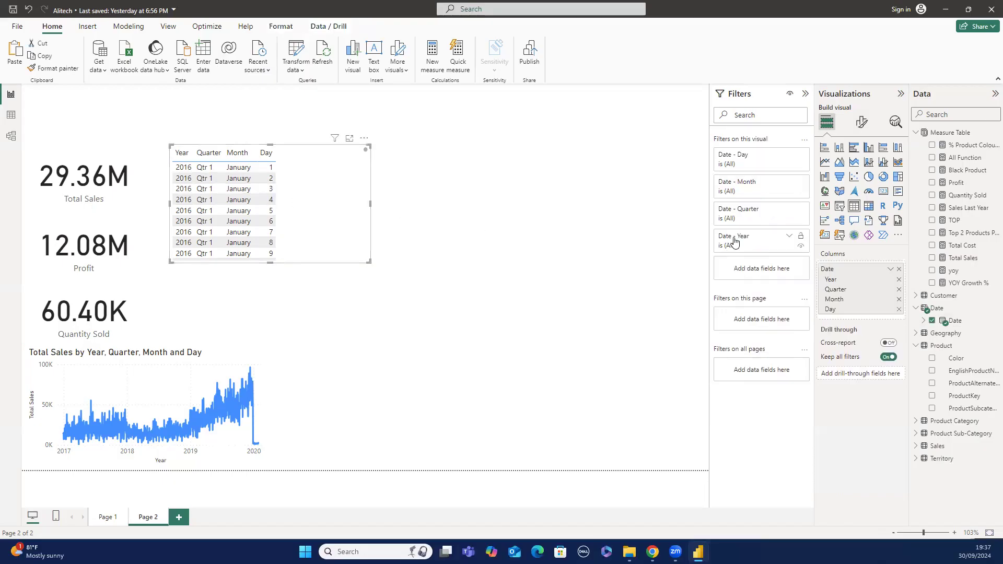
Try Total Sales as the date table's value column and replace it with the Profit measure.
click(932, 258)
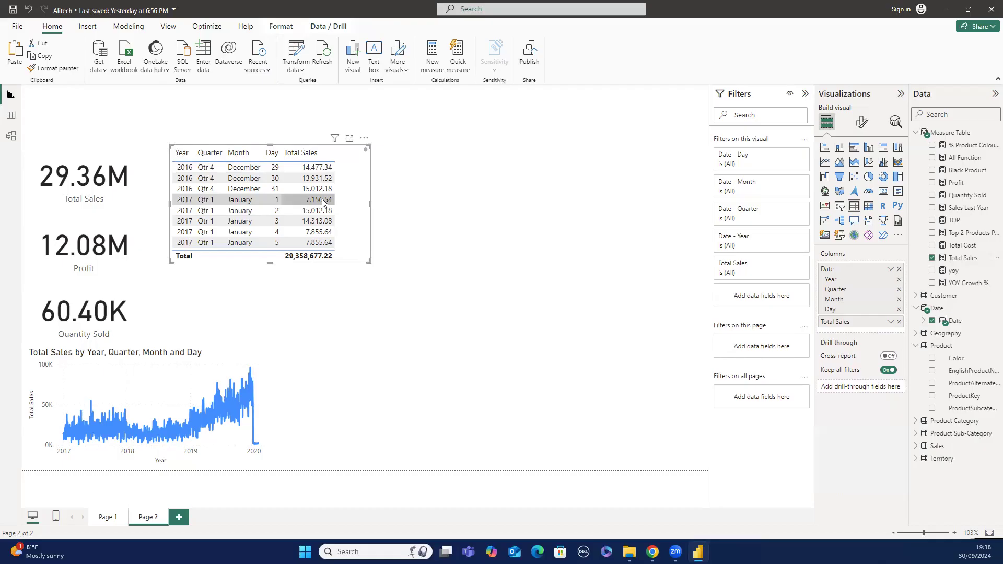
click(899, 322)
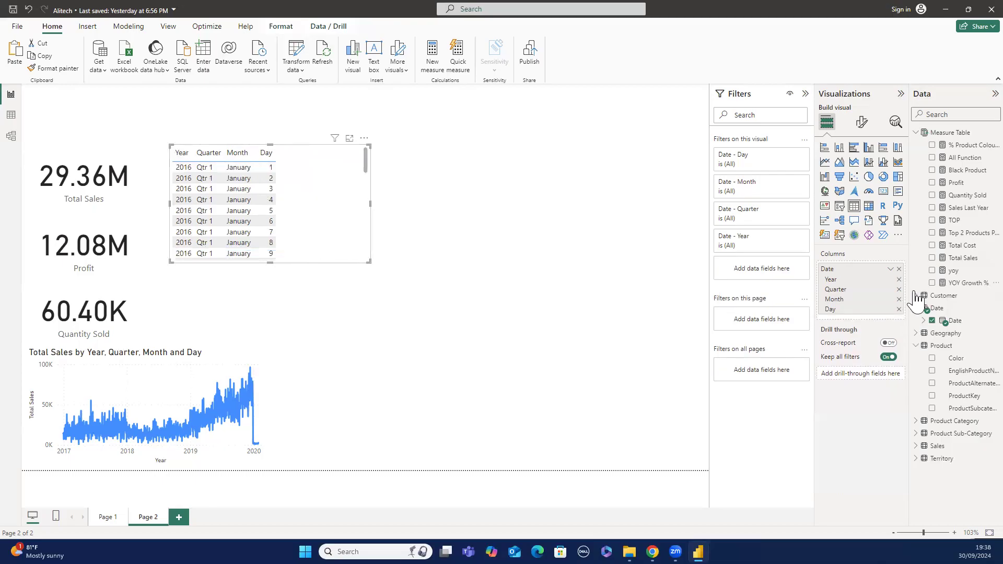
click(932, 183)
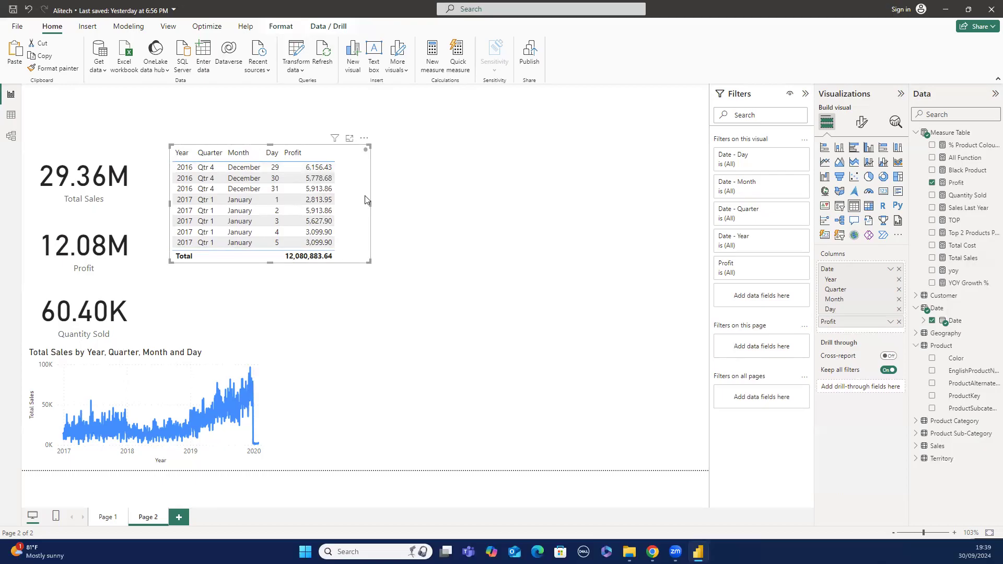
scroll(364, 200, down, 3)
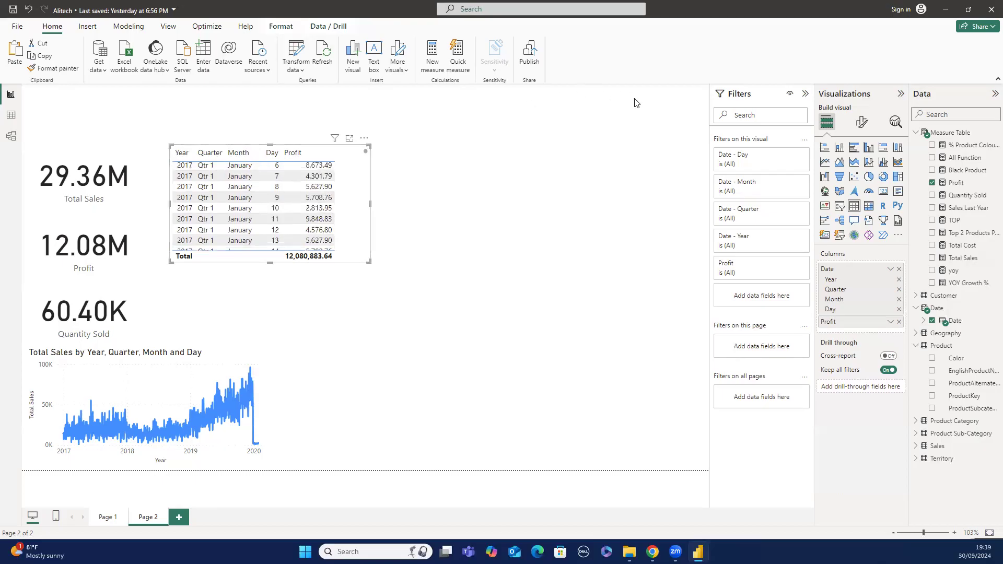
click(651, 178)
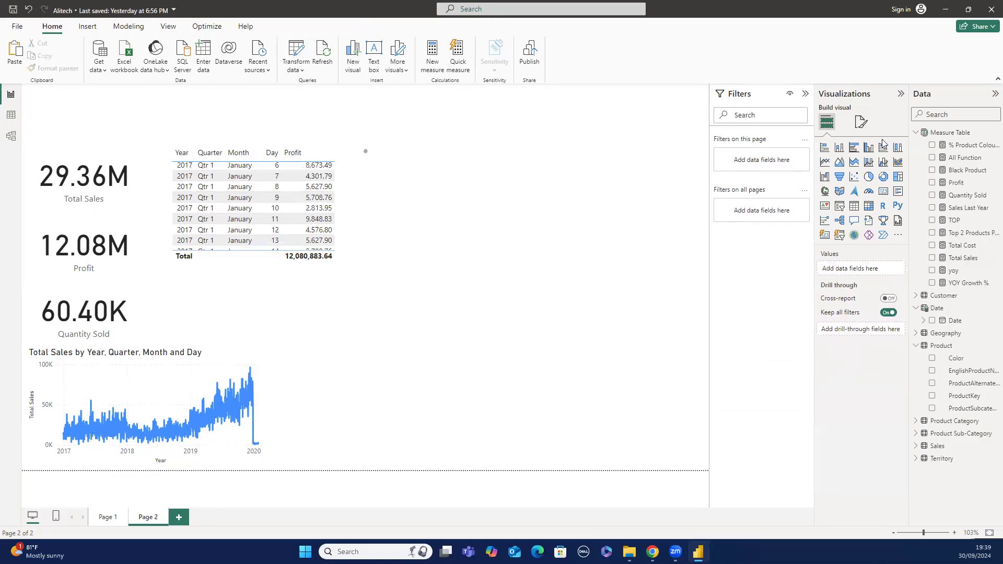
Create a new measure named Sales LY in the Measure Table and start a second formula line.
right_click(939, 137)
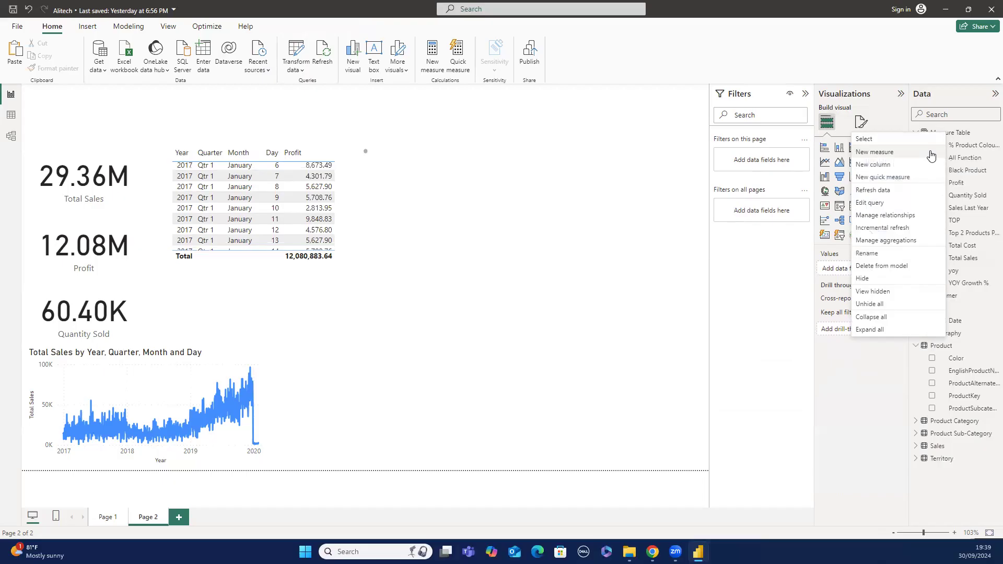
click(931, 153)
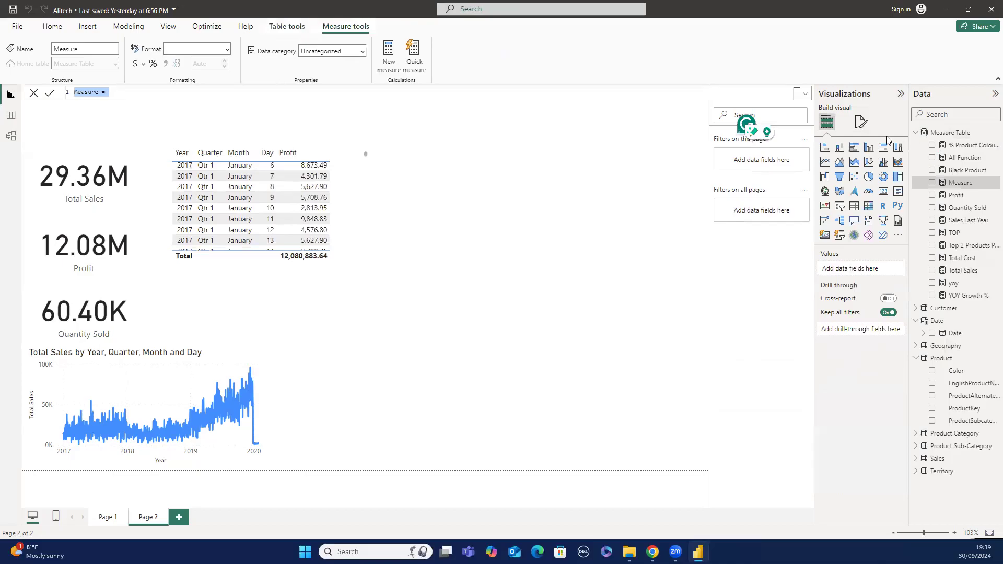
text(Sal)
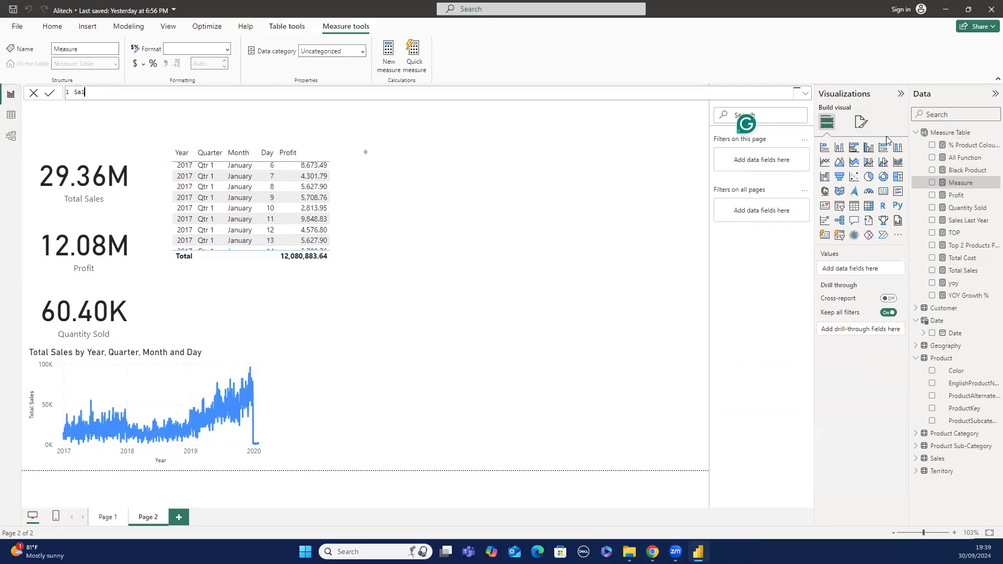
text(es LY)
text(=)
key(shift+Return)
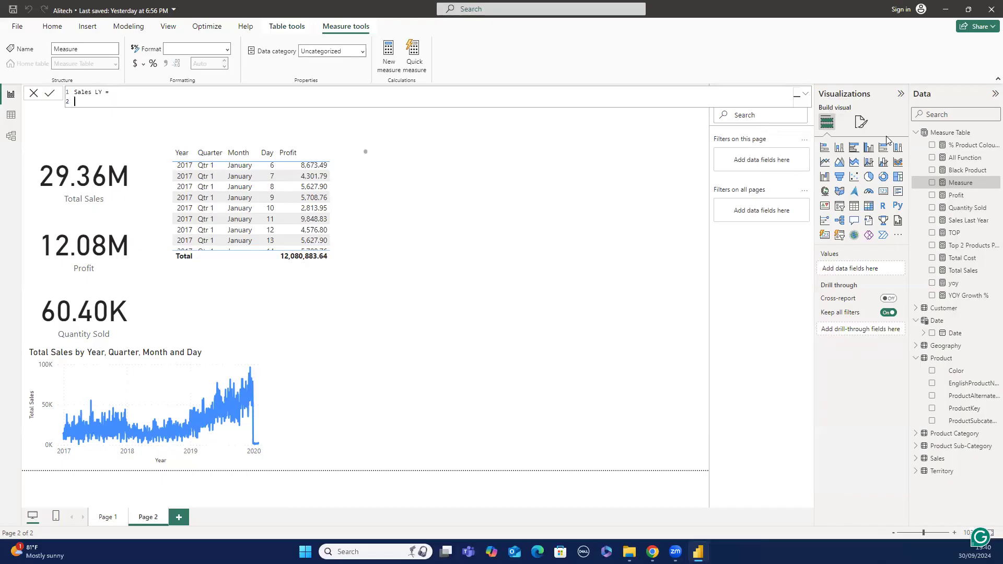
Begin a VAR declaration on the formula's second line and change the measure's name to Profit LY.
text(VAR )
text(T)
text(hi)
text(s)
click(92, 94)
key(BackSpace)
key(BackSpace)
key(BackSpace)
key(BackSpace)
key(BackSpace)
text(Profit)
Name the variable on the formula's second line CurrentYearProfit and add the equals sign after it.
double_click(102, 101)
text(Th)
key(BackSpace)
key(BackSpace)
key(BackSpace)
key(BackSpace)
key(BackSpace)
text(Current)
key(BackSpace)
text(YearProfit =)
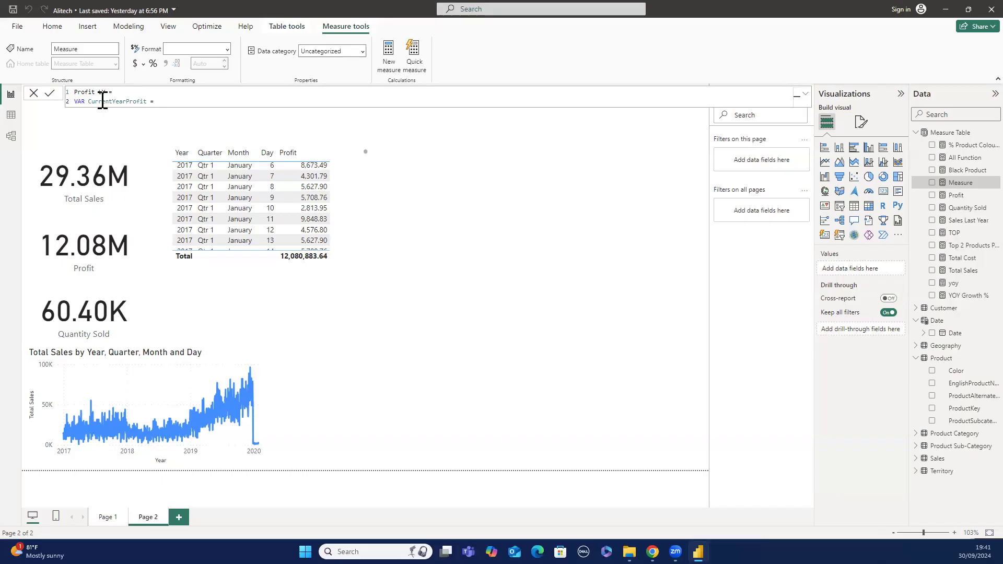
Assign the Profit measure to the CurrentYearProfit variable.
text([)
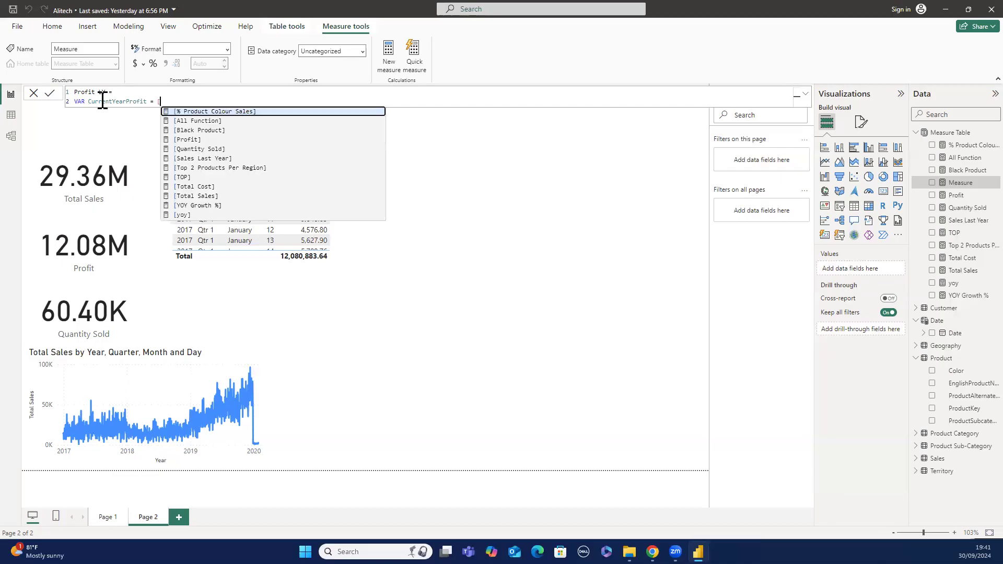
text(p)
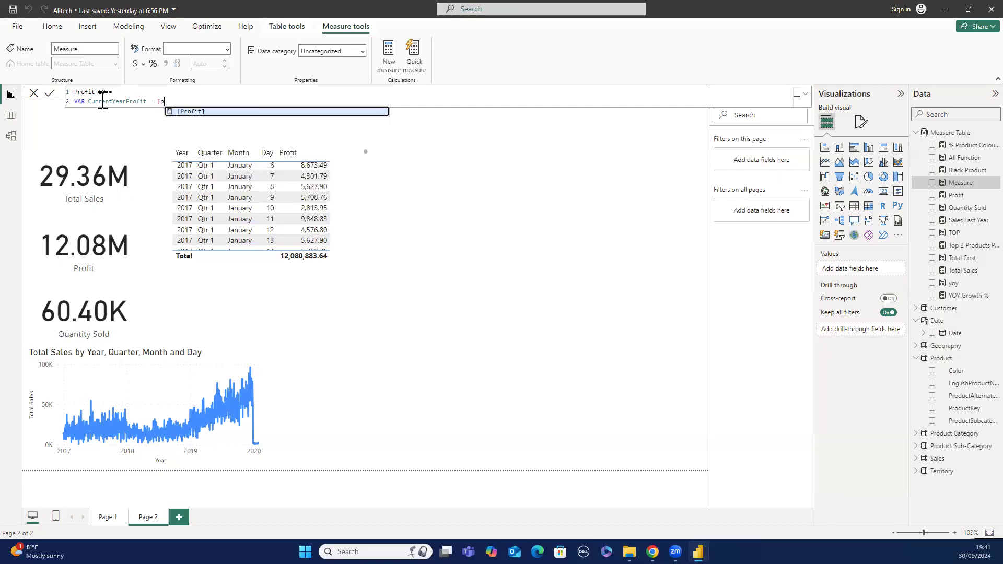
click(181, 112)
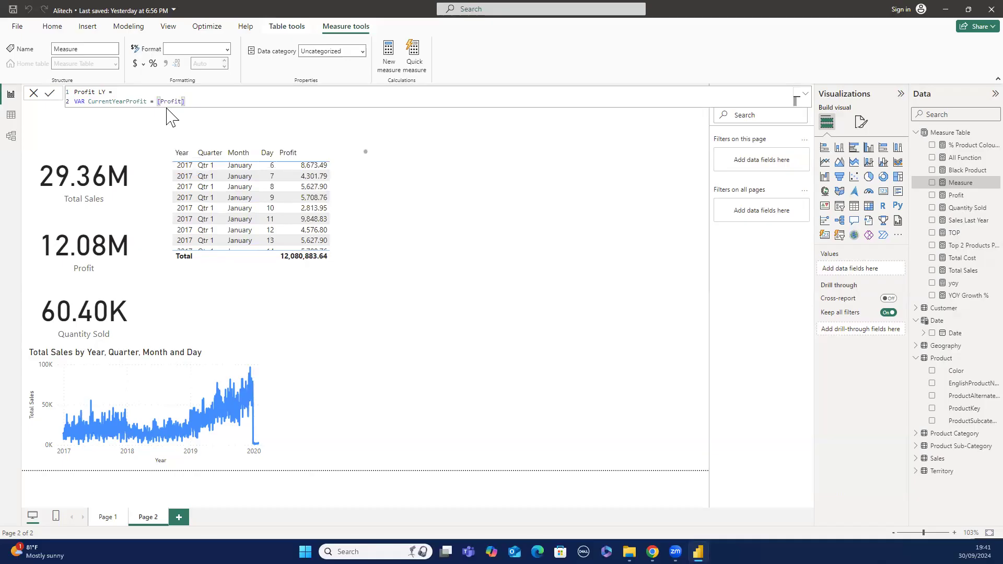
Add a RETURN line below the variable and begin a CALCULATE function on the line after it.
key(shift+Return)
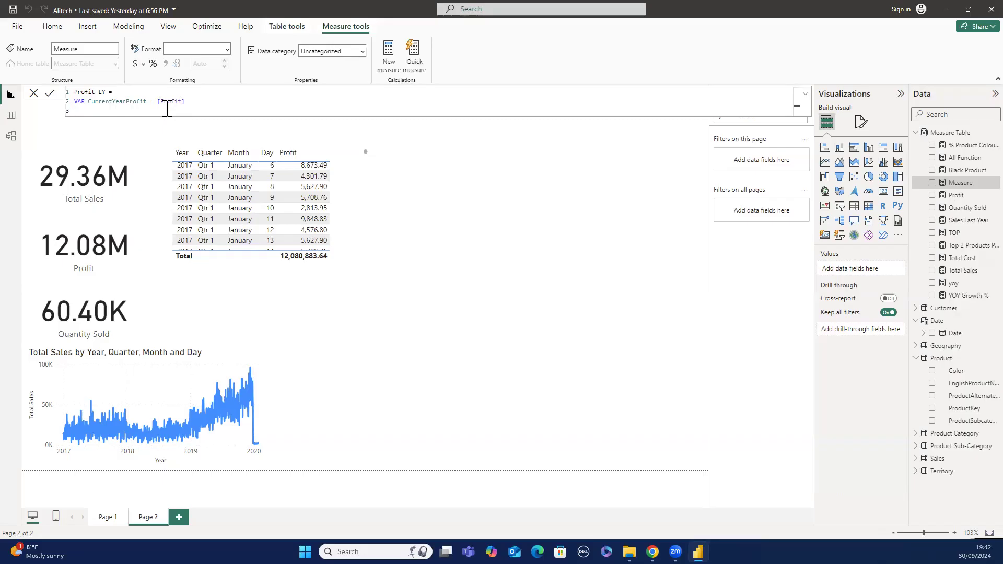
text(RE)
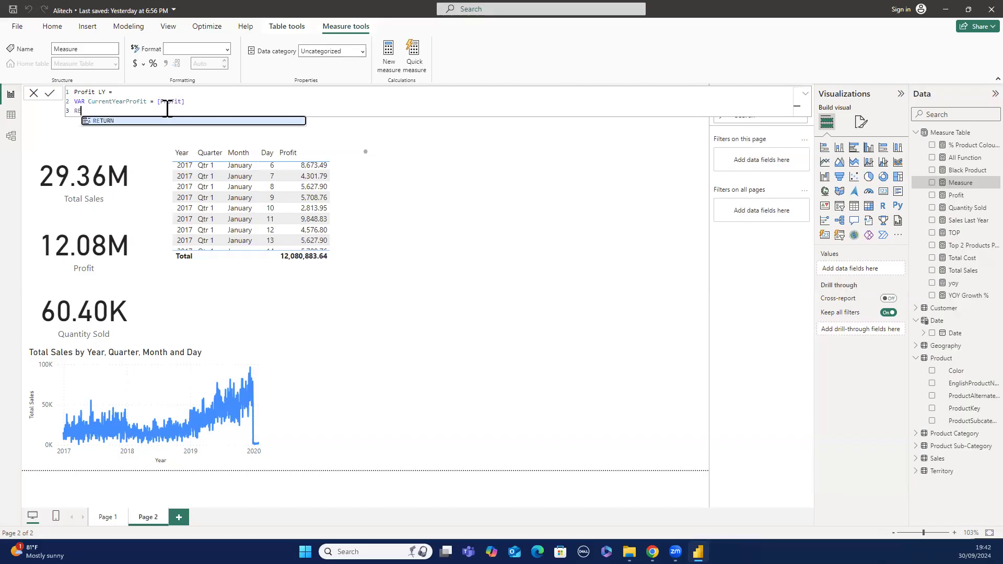
text(TURN)
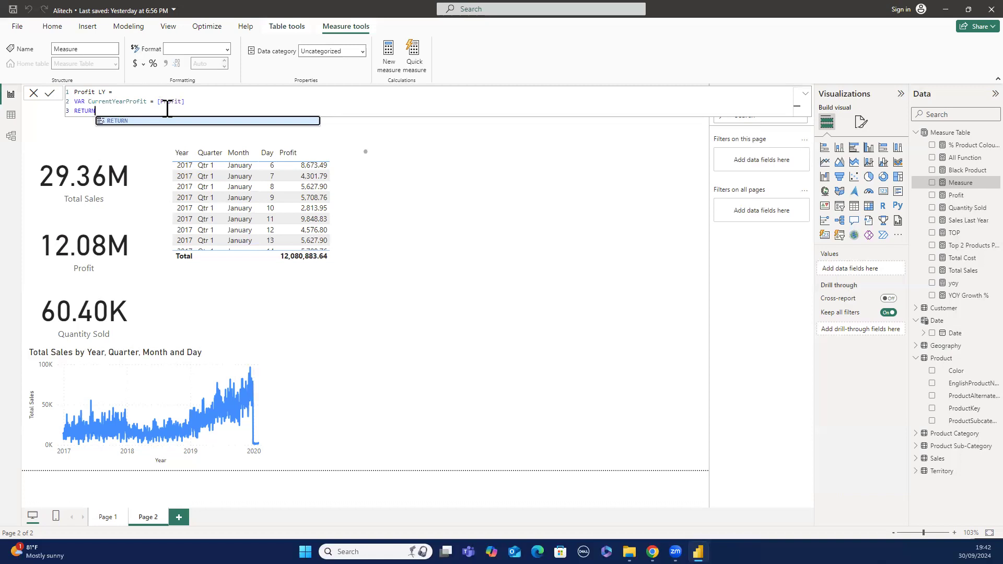
key(shift+Return)
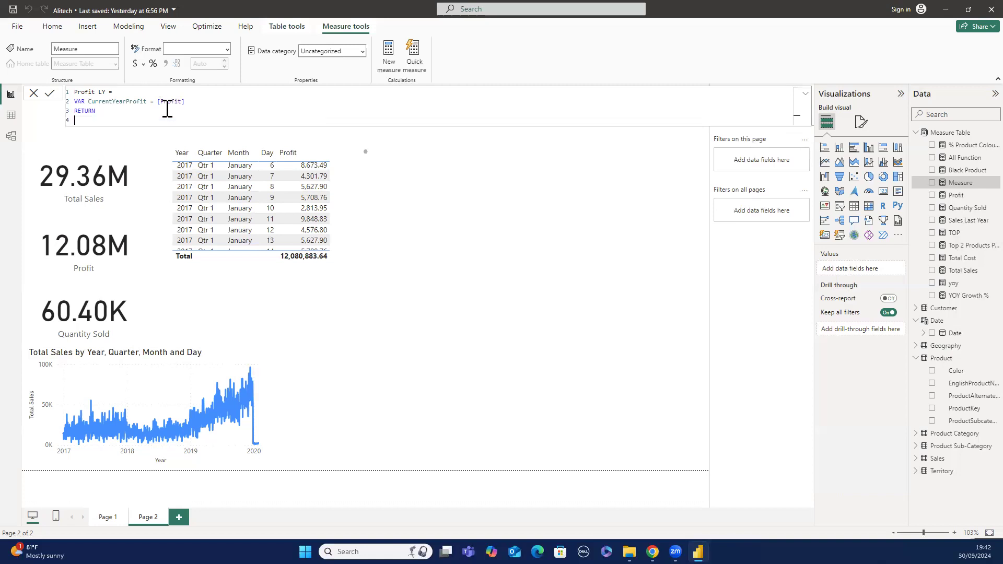
text(V)
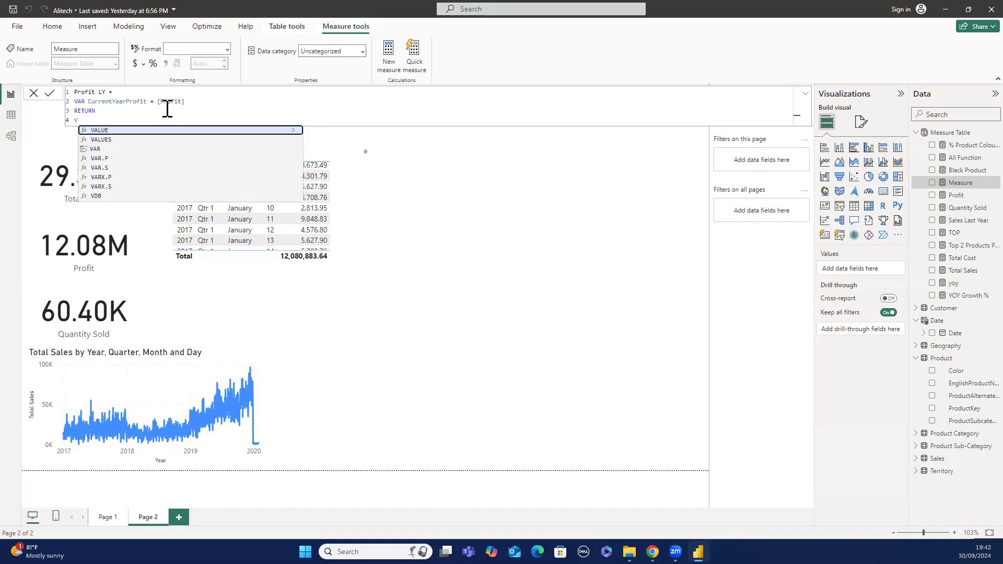
key(BackSpace)
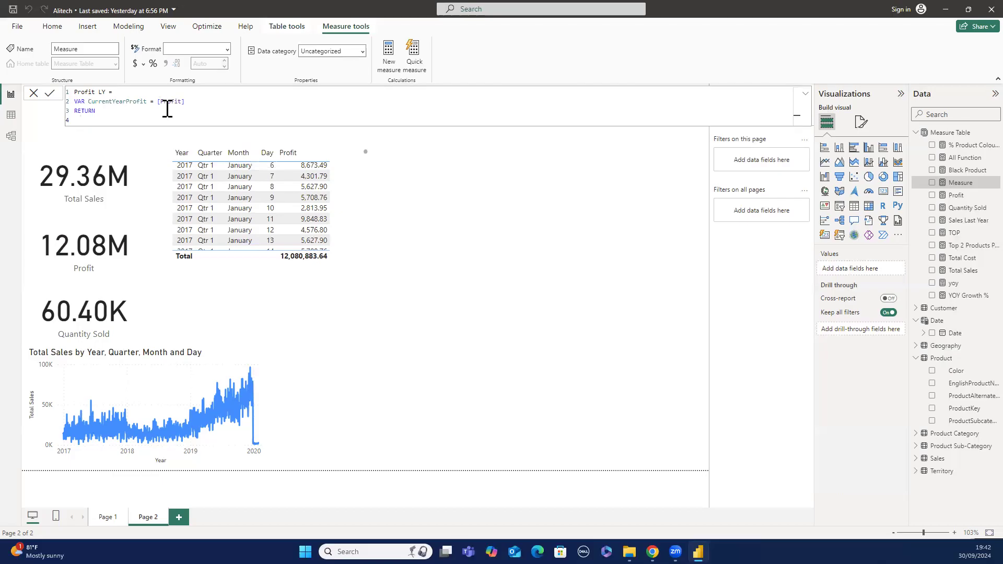
text(C)
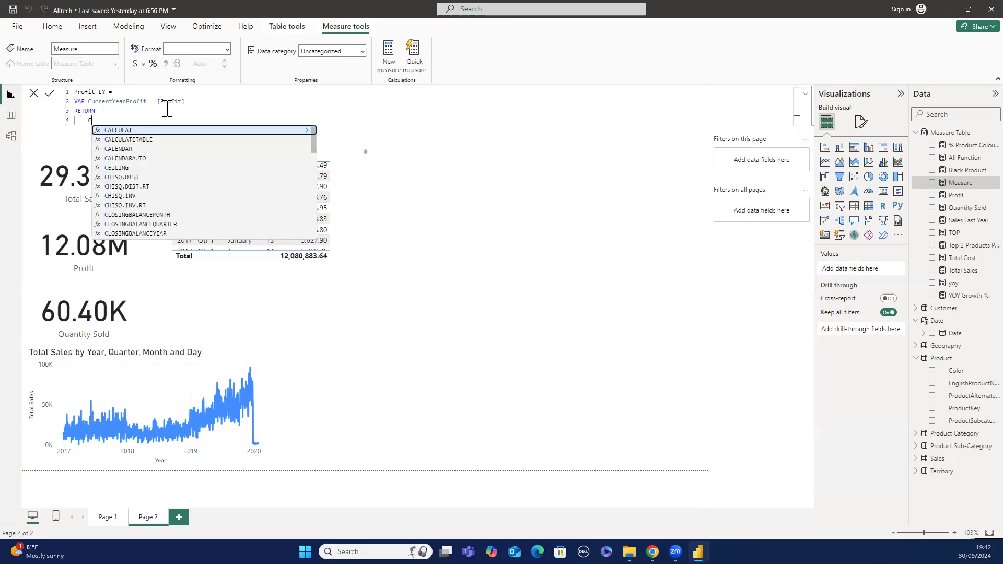
text(A)
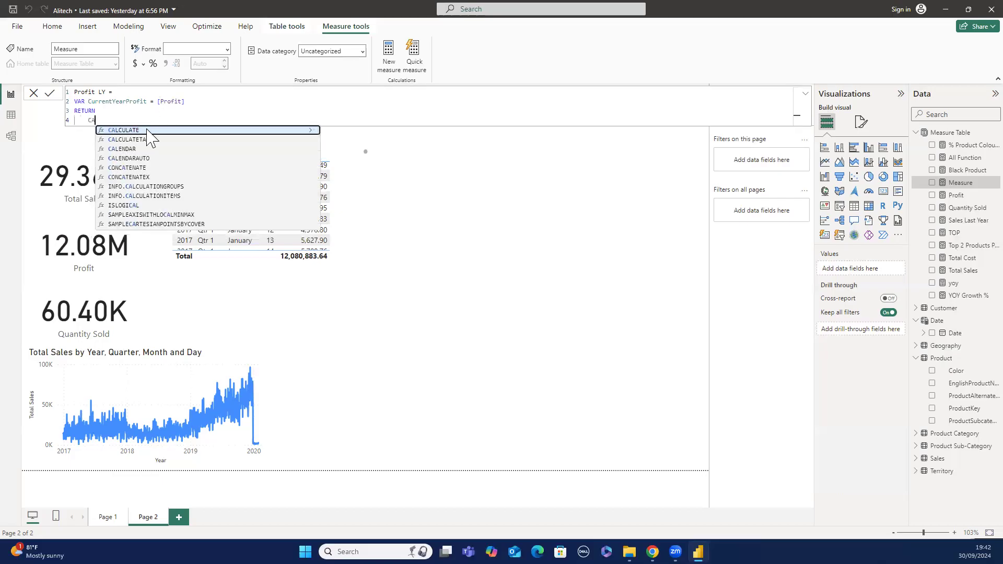
key(Tab)
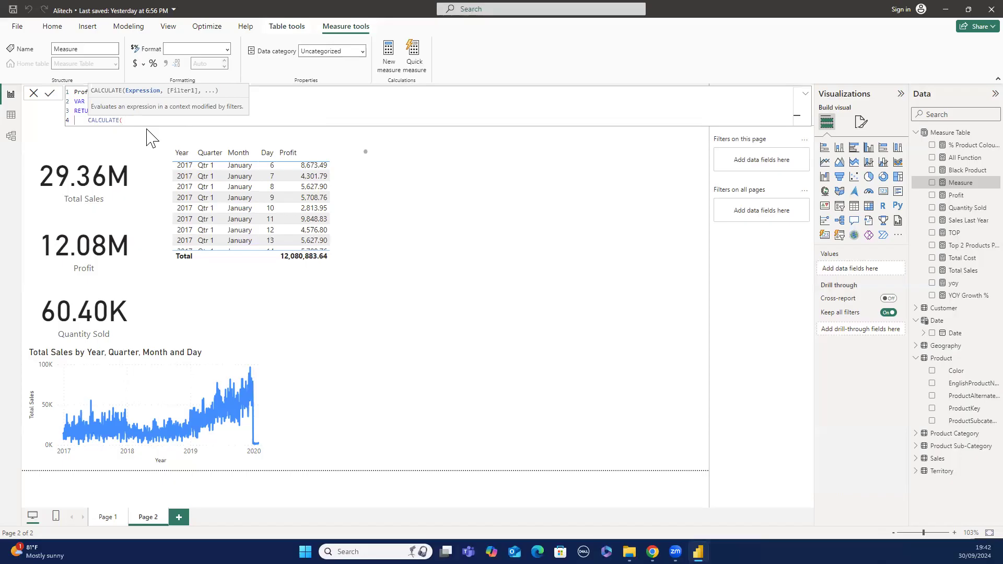
text(C)
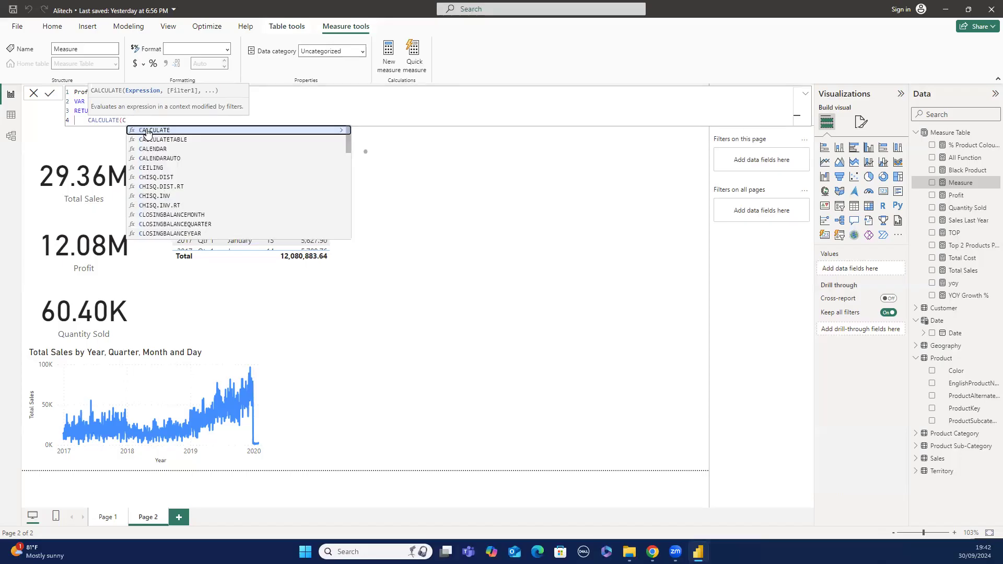
click(148, 131)
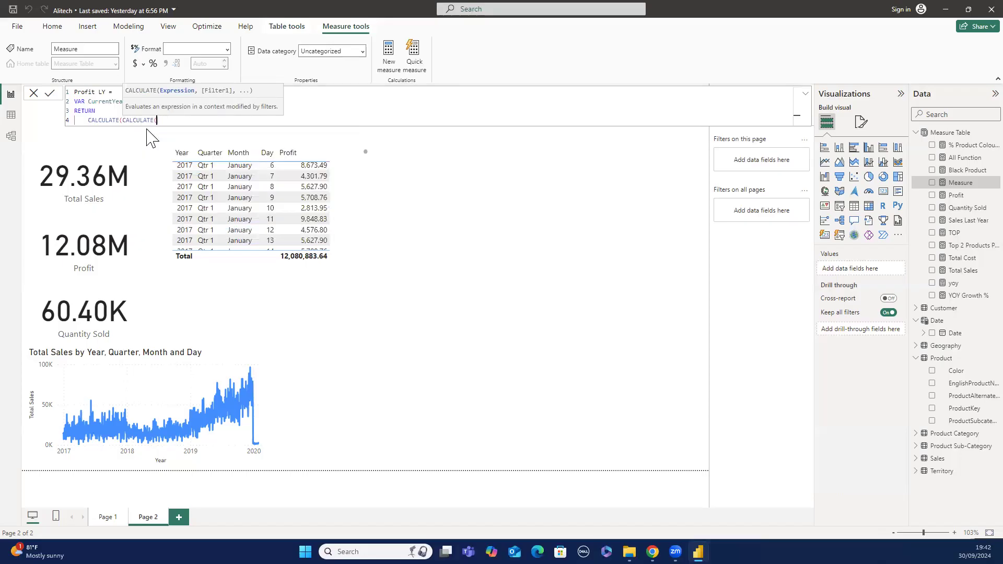
key(BackSpace)
key(BackSpace)
key(BackSpace)
key(BackSpace)
key(BackSpace)
key(BackSpace)
key(BackSpace)
key(BackSpace)
key(BackSpace)
Try the CurrentYearProfit variable as the expression of CALCULATE and clear it again.
text(U)
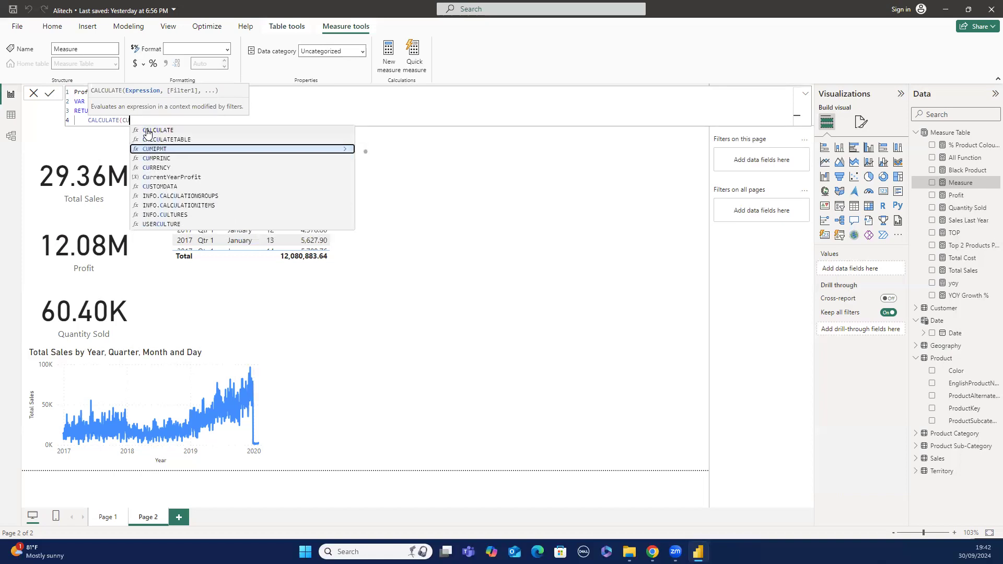
text(RRE)
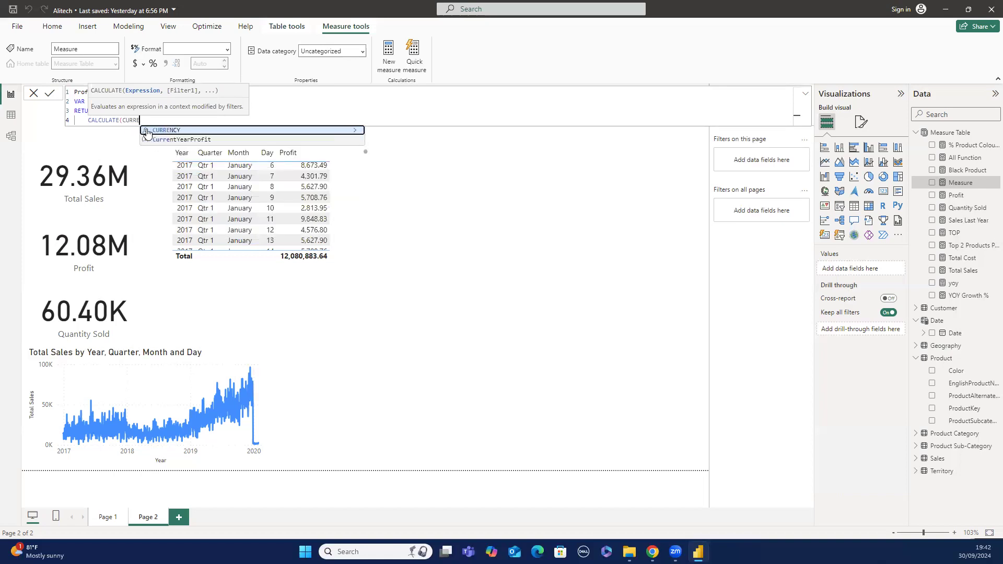
click(155, 140)
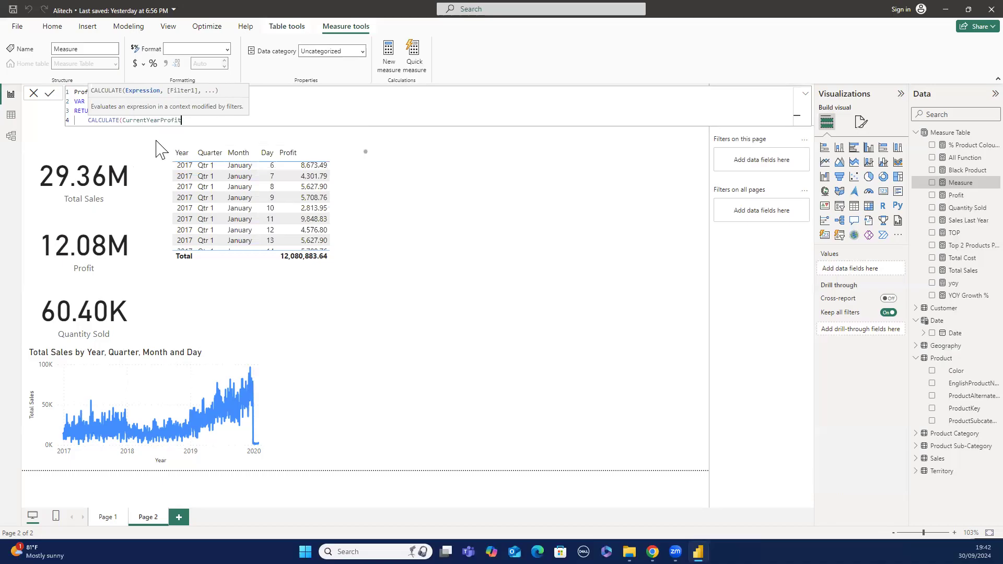
text(,)
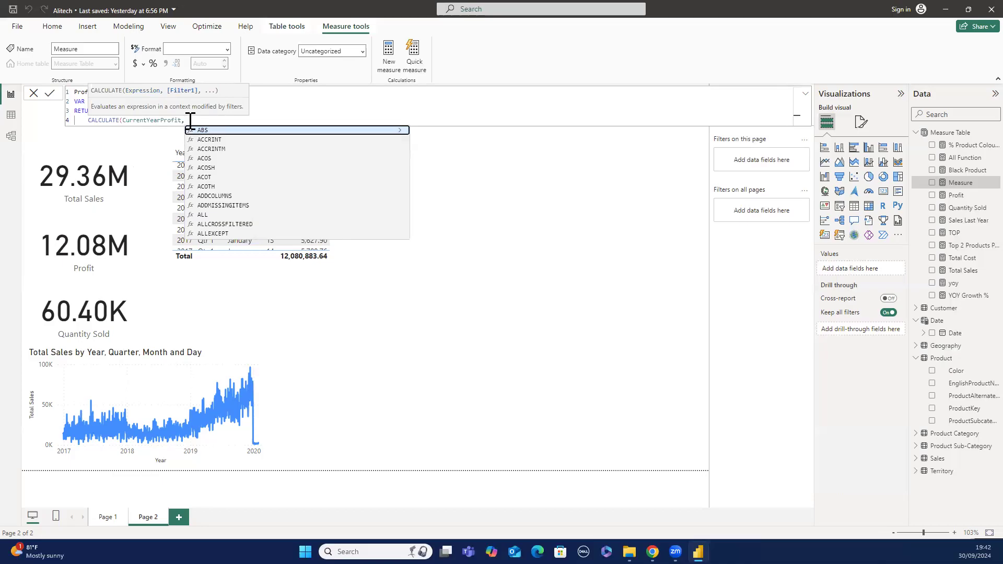
key(BackSpace)
key(BackSpace)
key(BackSpace)
key(BackSpace)
key(BackSpace)
key(BackSpace)
key(BackSpace)
key(BackSpace)
key(BackSpace)
key(BackSpace)
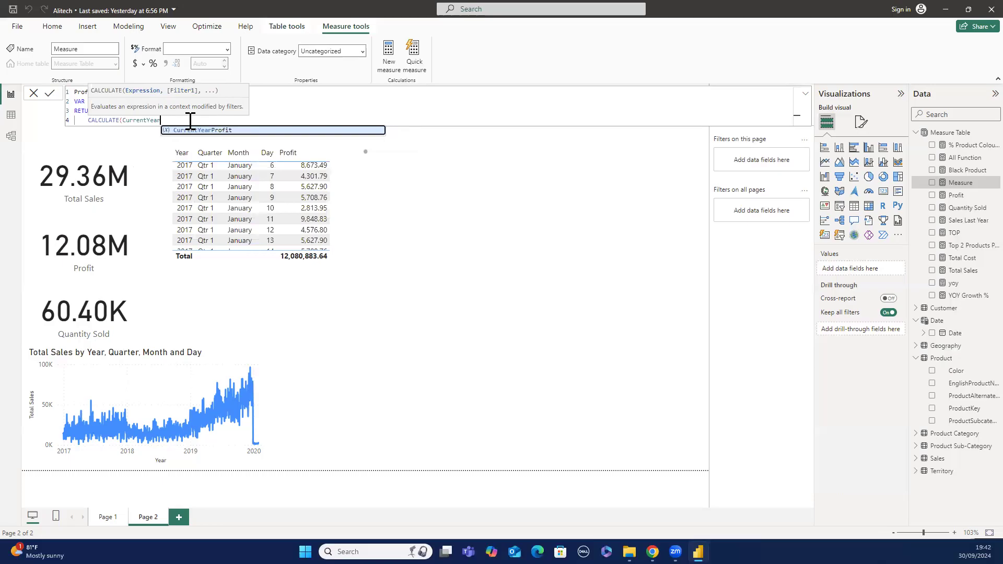
key(BackSpace)
key(BackSpace)
key(BackSpace)
key(BackSpace)
key(BackSpace)
key(BackSpace)
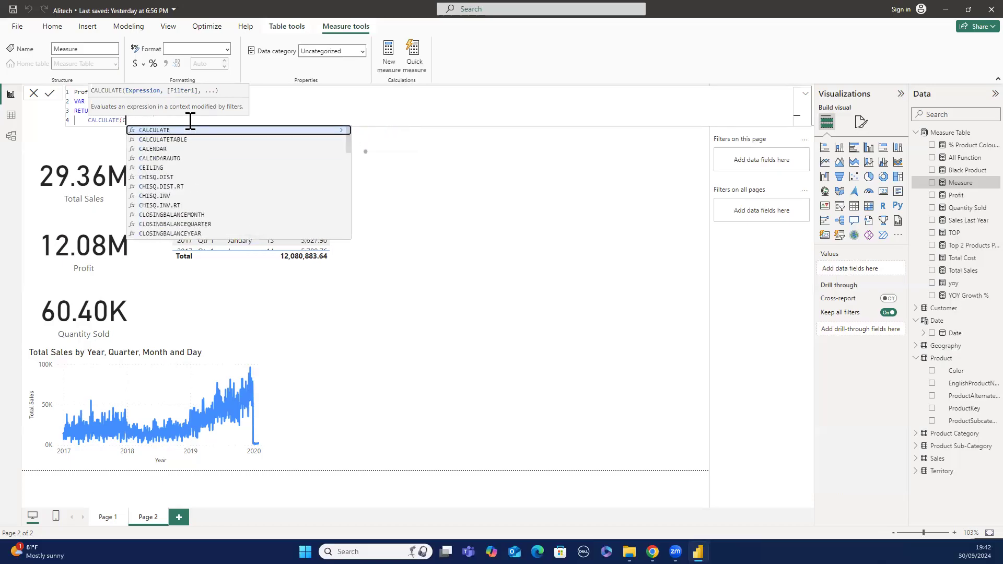
Try the Profit measure as the expression of CALCULATE and remove it.
text([)
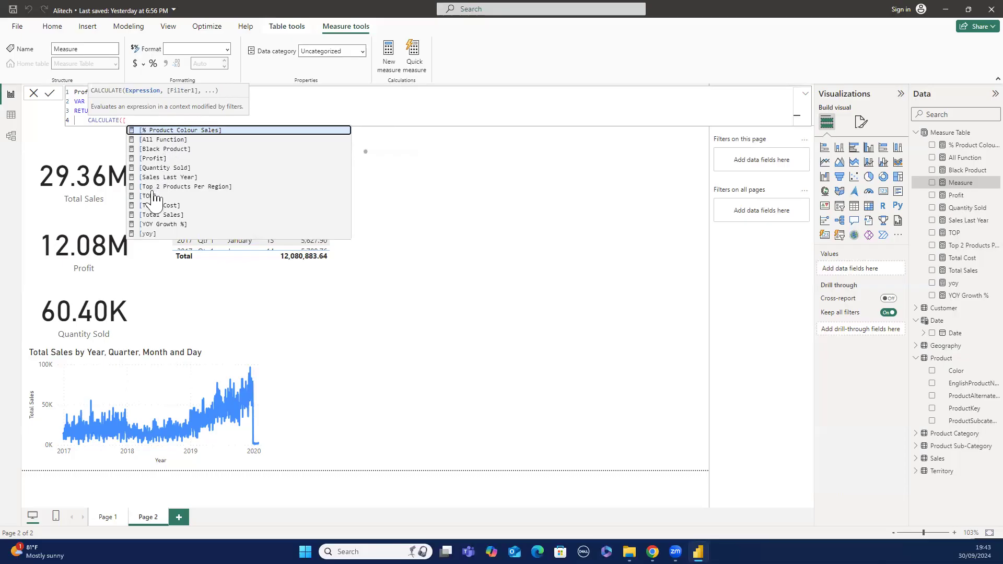
click(155, 157)
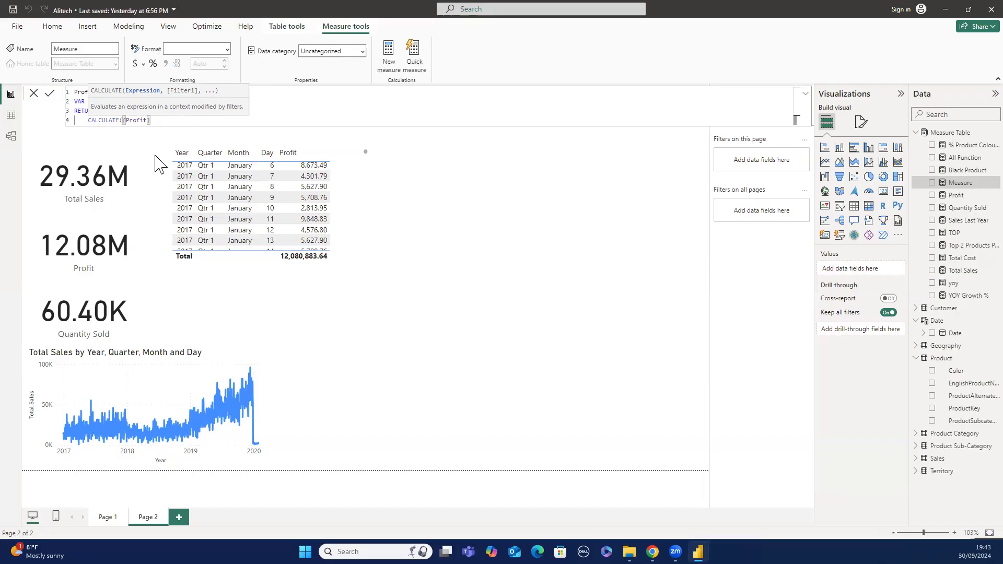
key(BackSpace)
key(BackSpace)
key(BackSpace)
key(BackSpace)
key(BackSpace)
key(BackSpace)
key(BackSpace)
key(BackSpace)
Enter CurrentYearProfit as the expression of CALCULATE and start SAMEPERIODLASTYEAR as its filter.
text(CU)
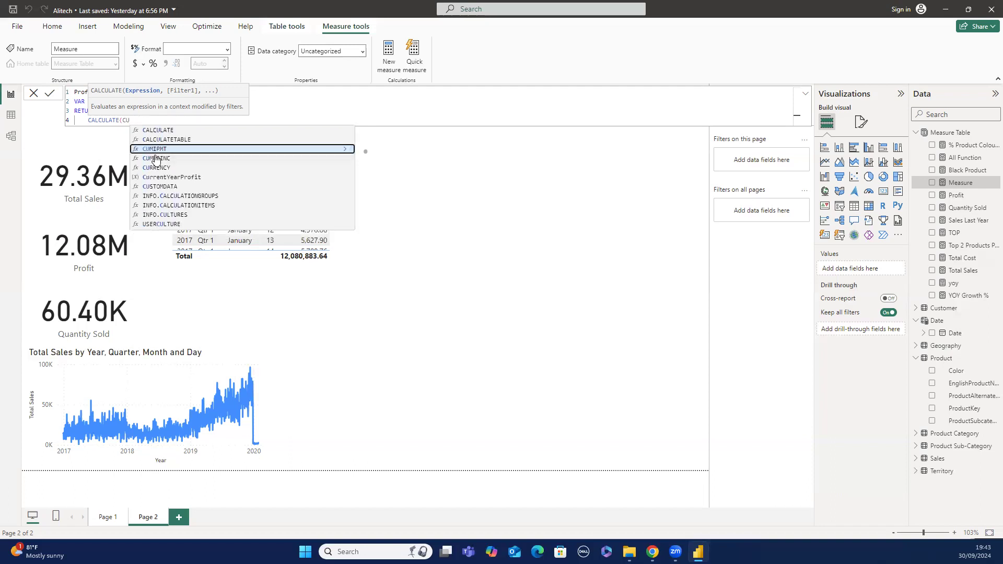
text(RRE)
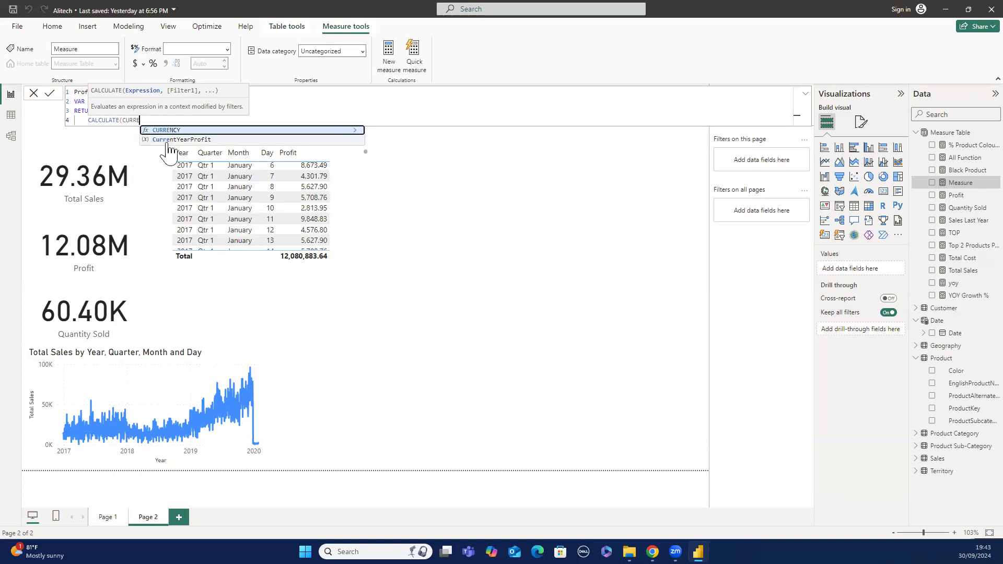
click(167, 140)
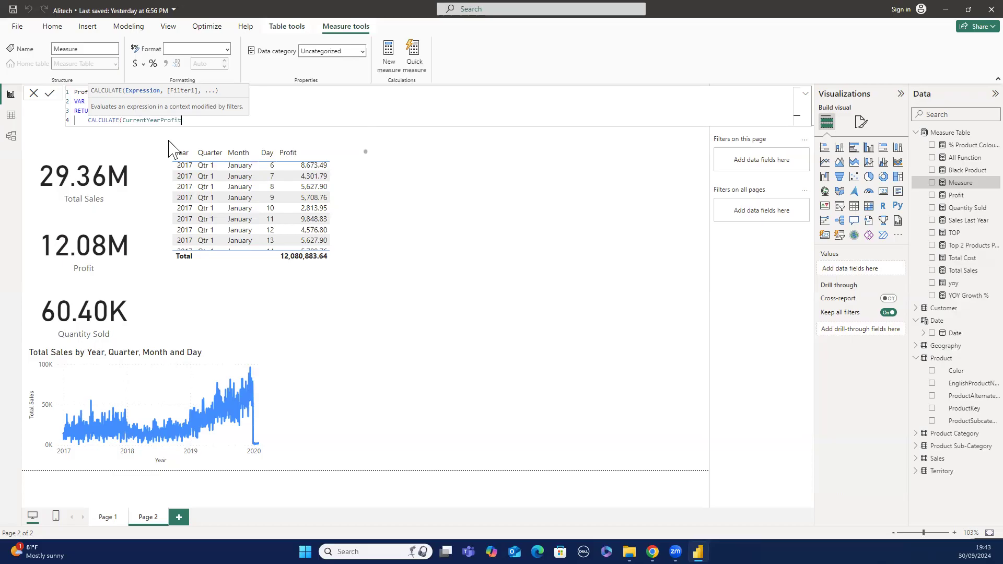
text(, SAM)
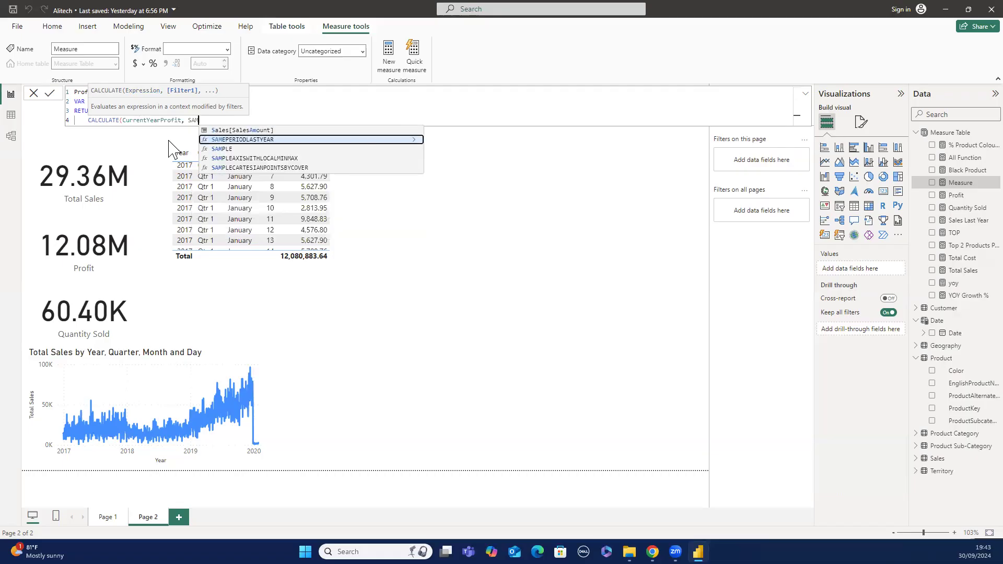
text(E)
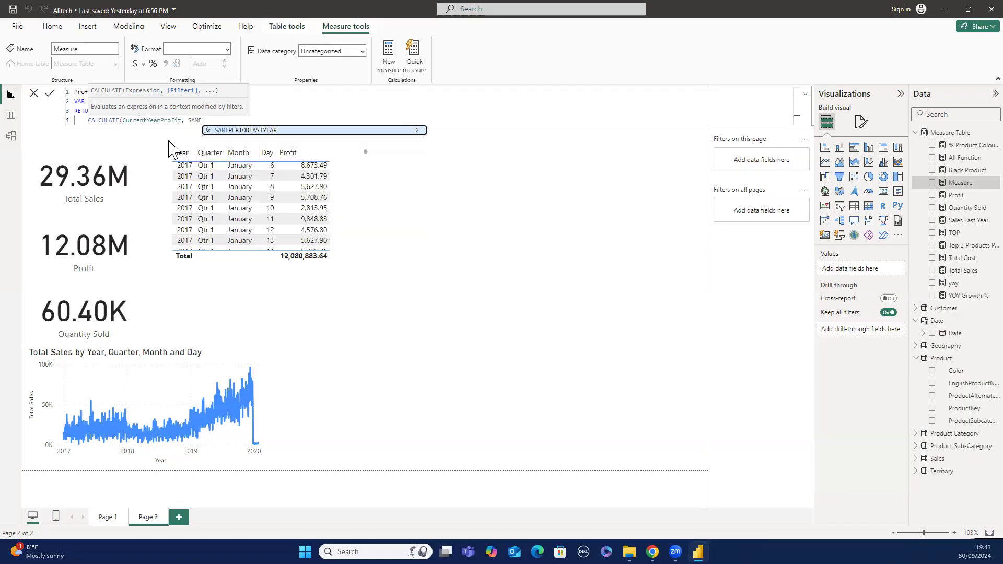
click(222, 129)
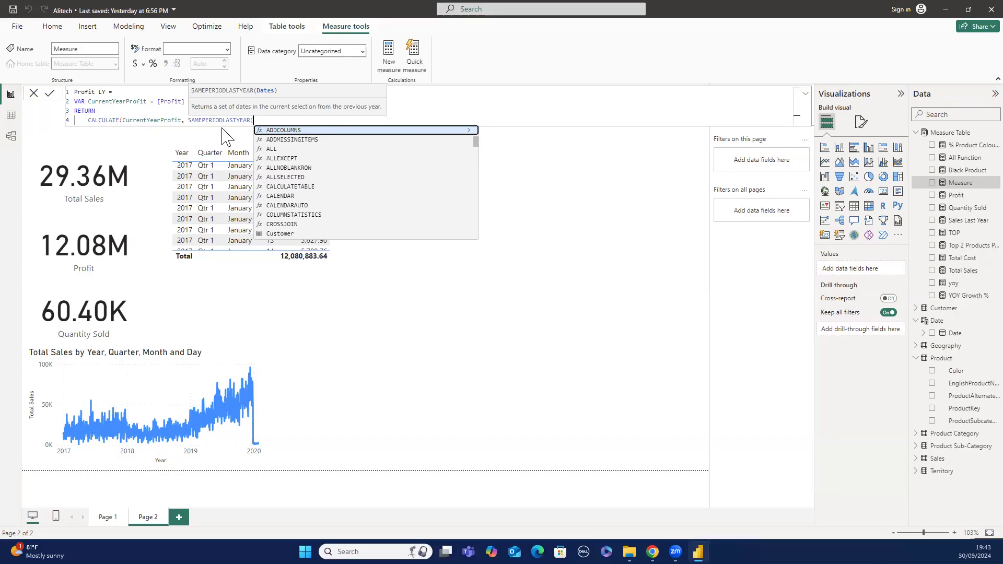
Try 'Date'[Date] as the dates argument of SAMEPERIODLASTYEAR and delete it.
text('D)
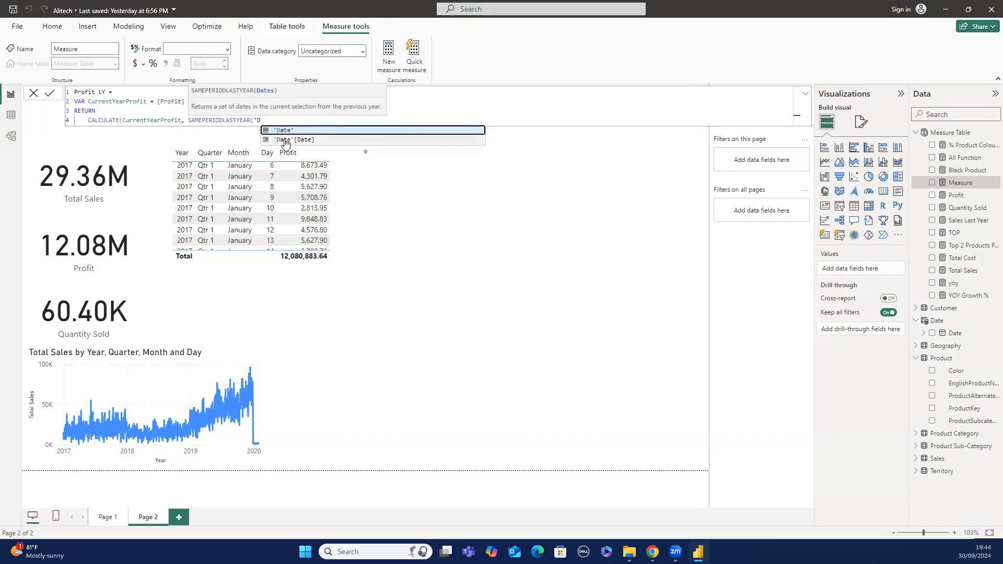
click(284, 140)
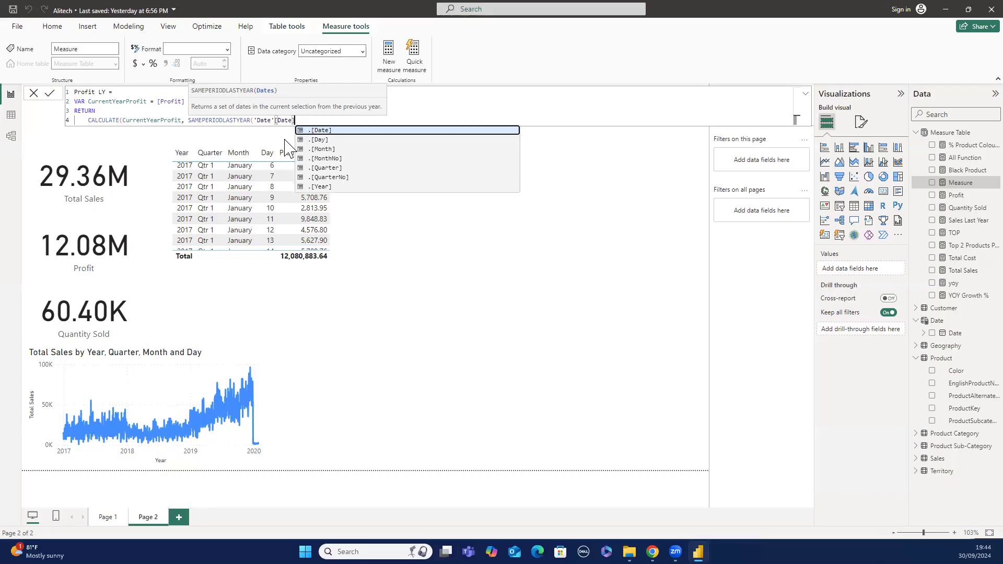
key(BackSpace)
key(BackSpace)
key(BackSpace)
key(BackSpace)
key(BackSpace)
key(BackSpace)
key(BackSpace)
key(BackSpace)
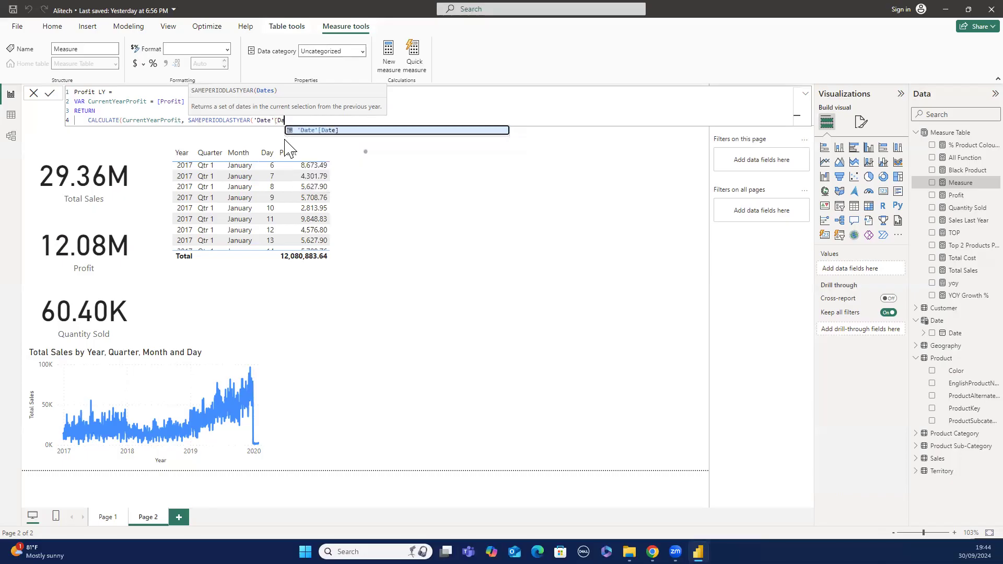
key(BackSpace)
key(BackSpace)
key(BackSpace)
key(BackSpace)
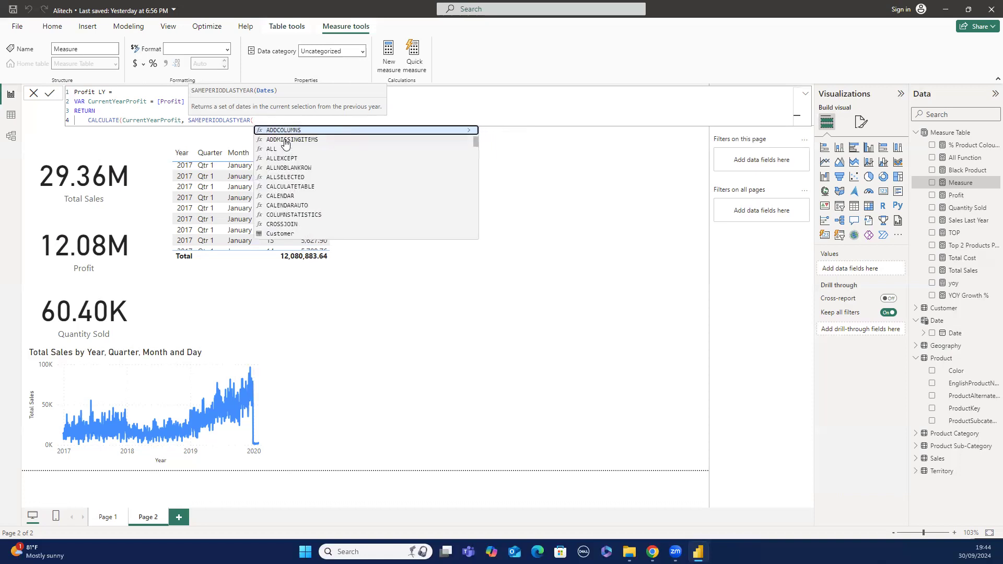
Try the 'Date' table as the dates argument of SAMEPERIODLASTYEAR and commit the Profit LY measure.
text('D)
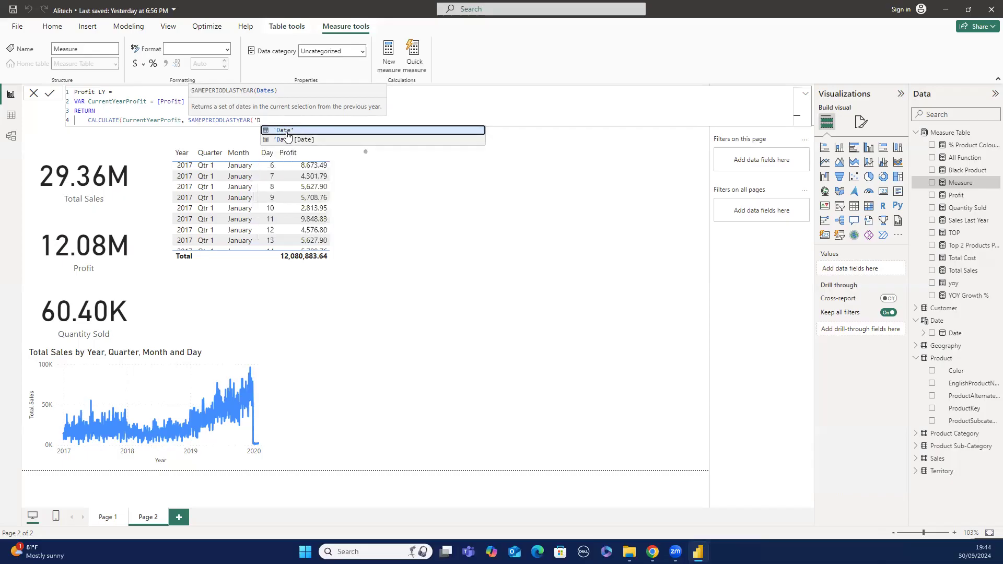
key(Tab)
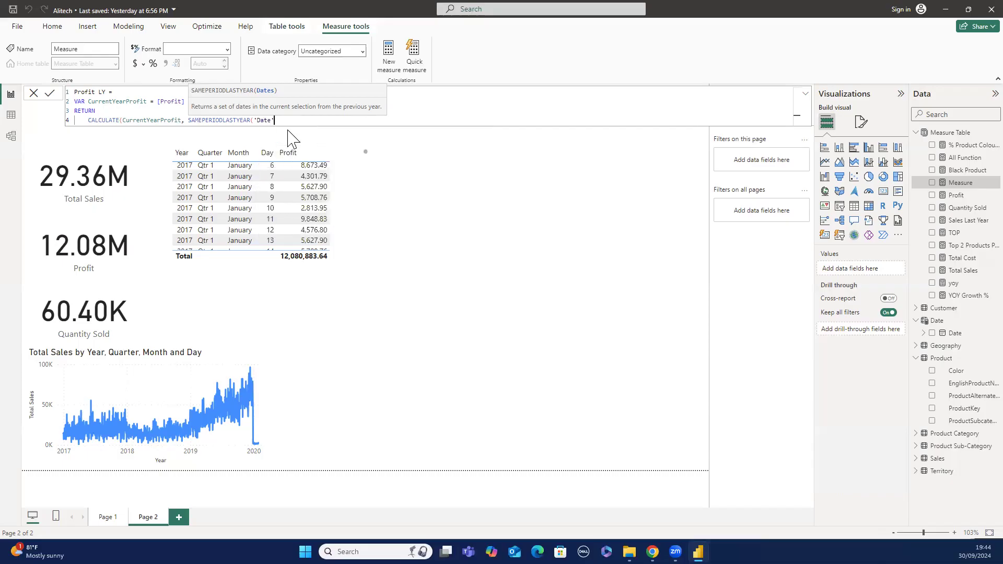
text())
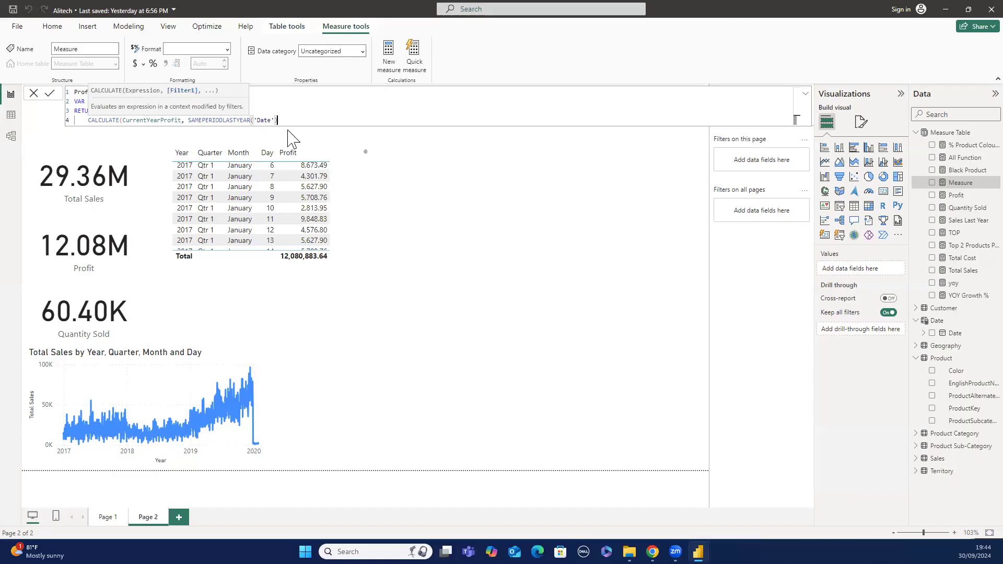
key(Return)
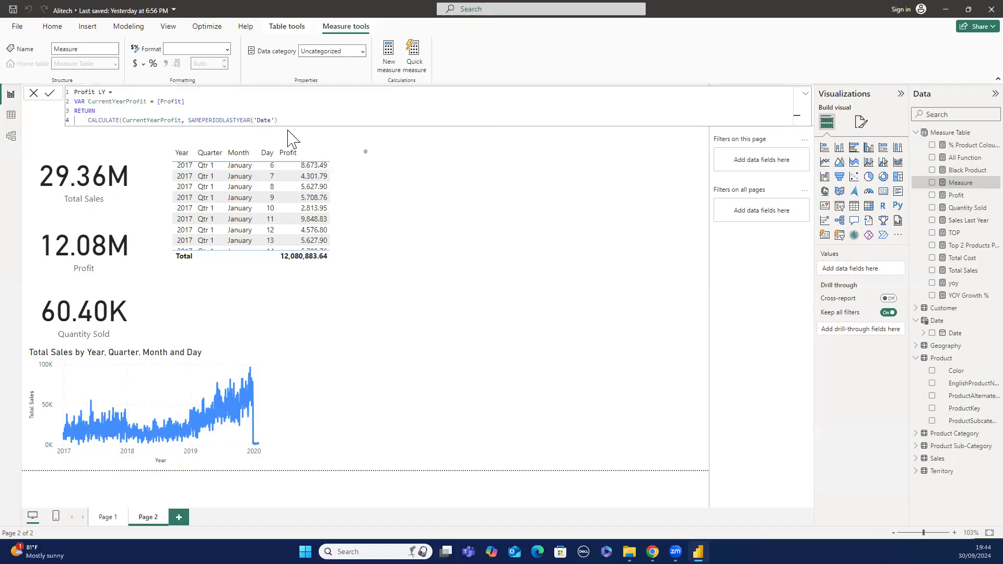
text())
key(Return)
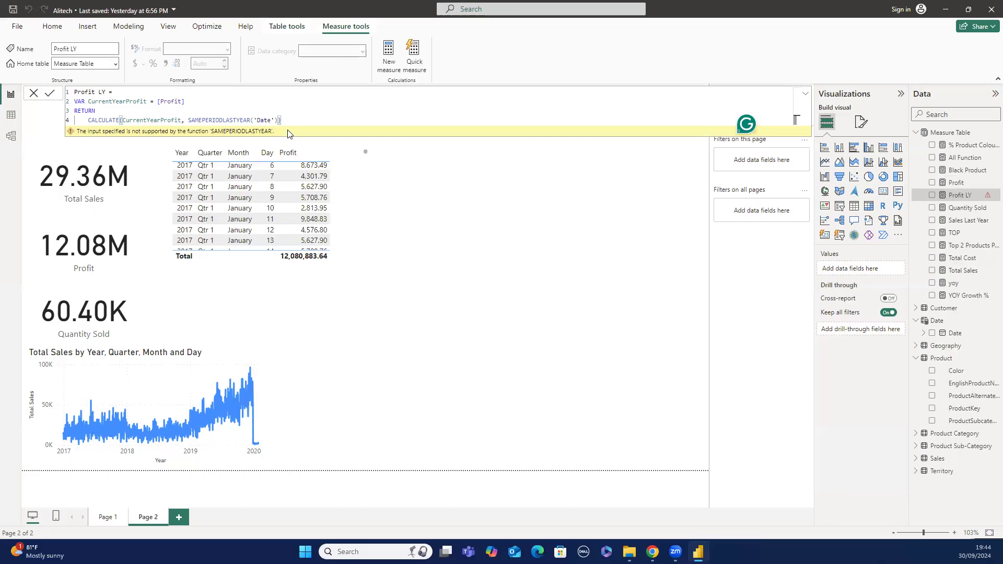
Change the dates argument of SAMEPERIODLASTYEAR to 'Date'[Date] and commit the Profit LY measure.
key(BackSpace)
key(BackSpace)
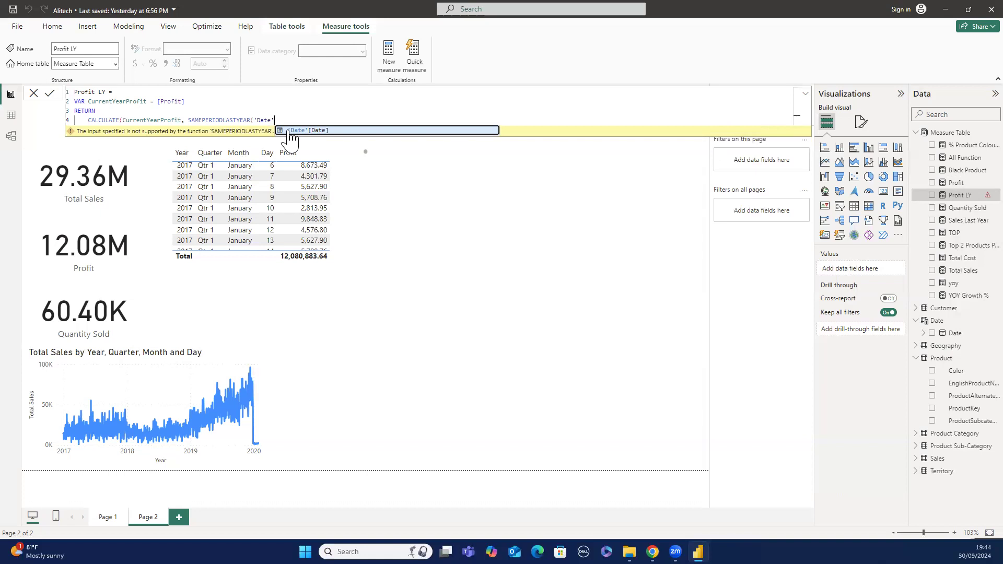
click(290, 135)
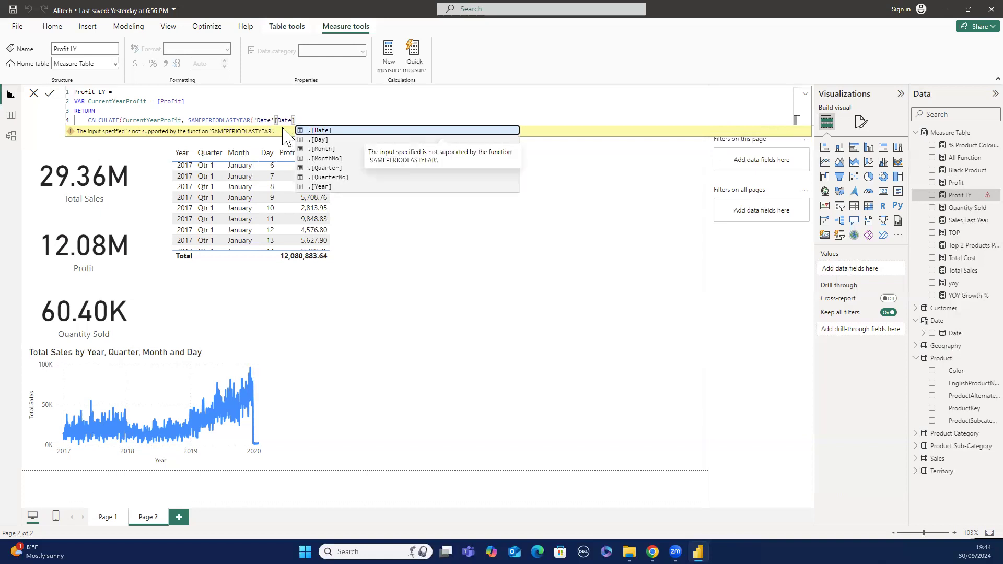
text())
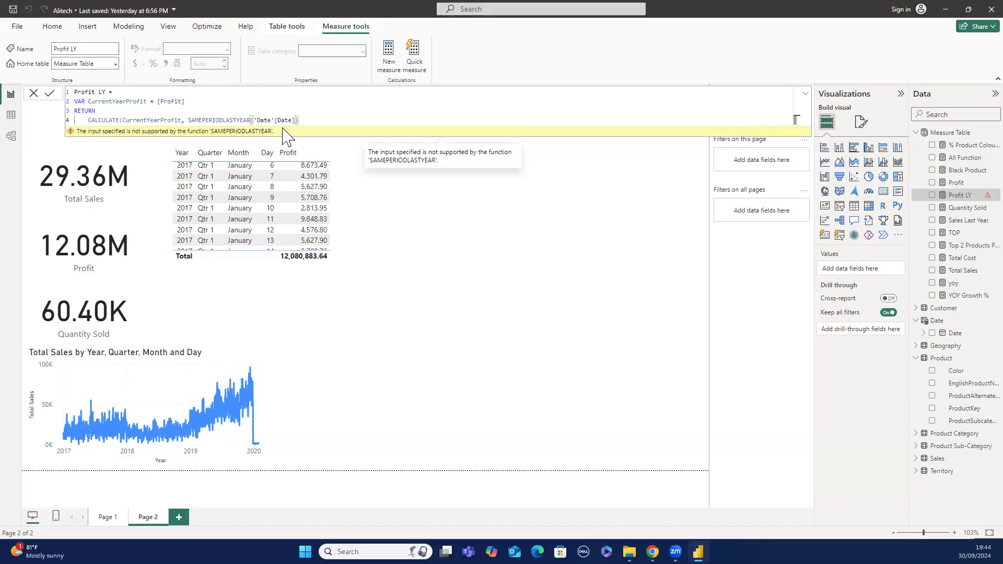
text())
key(Return)
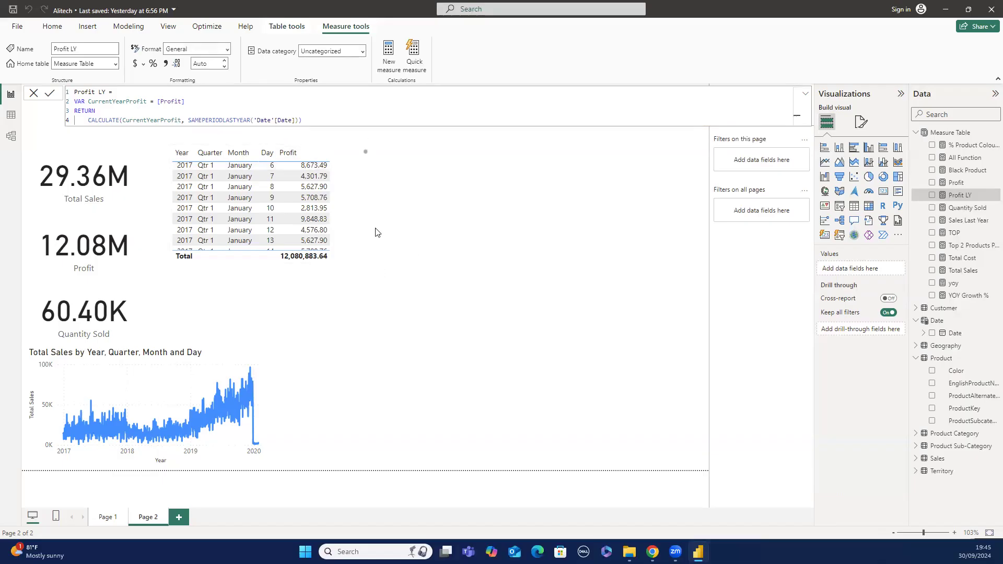
Add a second table visual with the Date field, keeping only the Year level of its hierarchy.
click(417, 206)
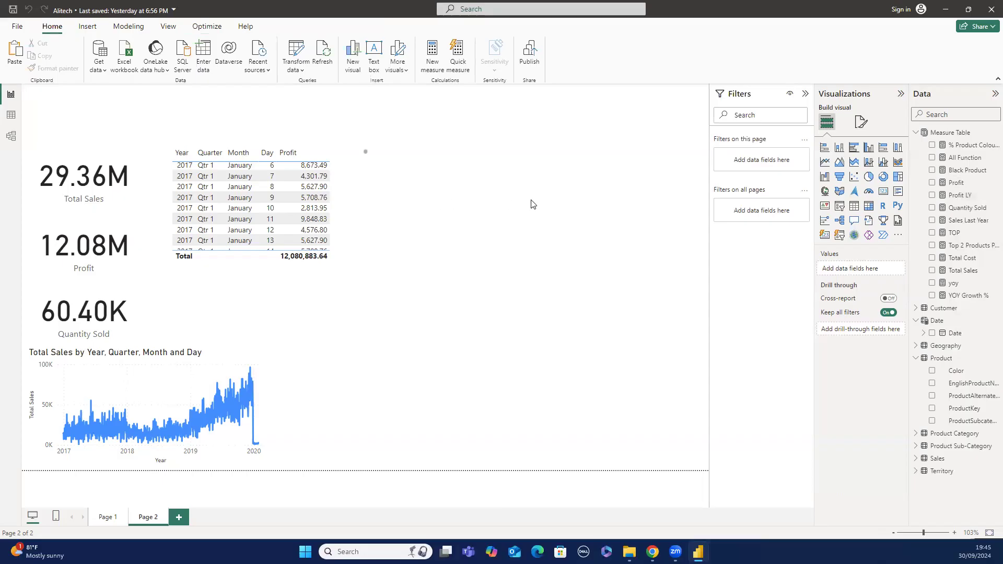
click(854, 207)
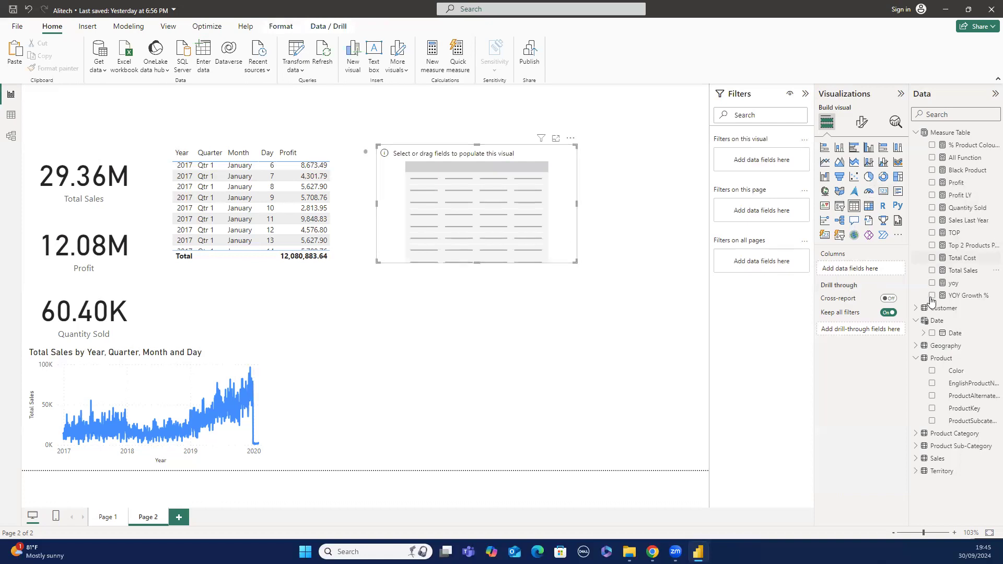
click(932, 334)
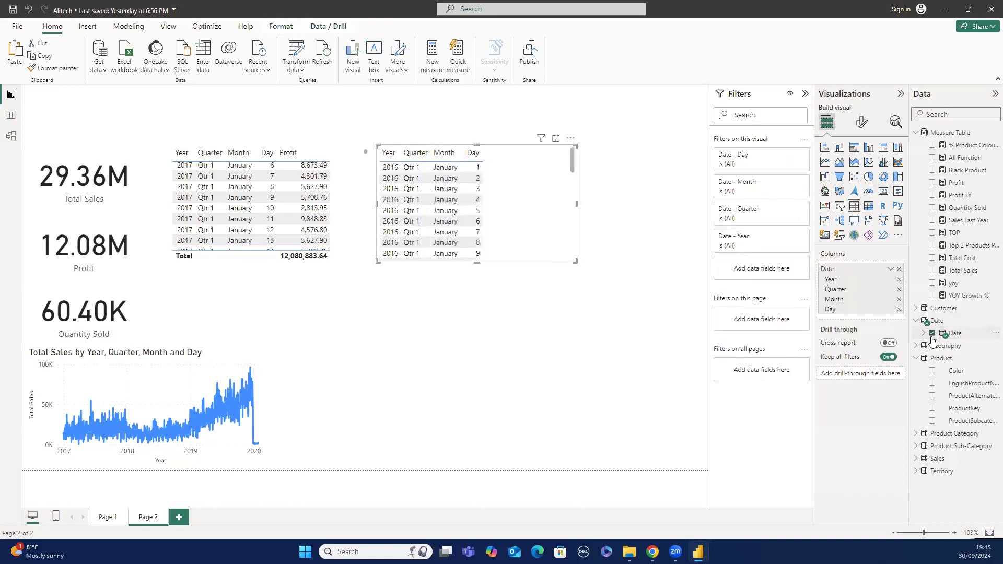
click(898, 312)
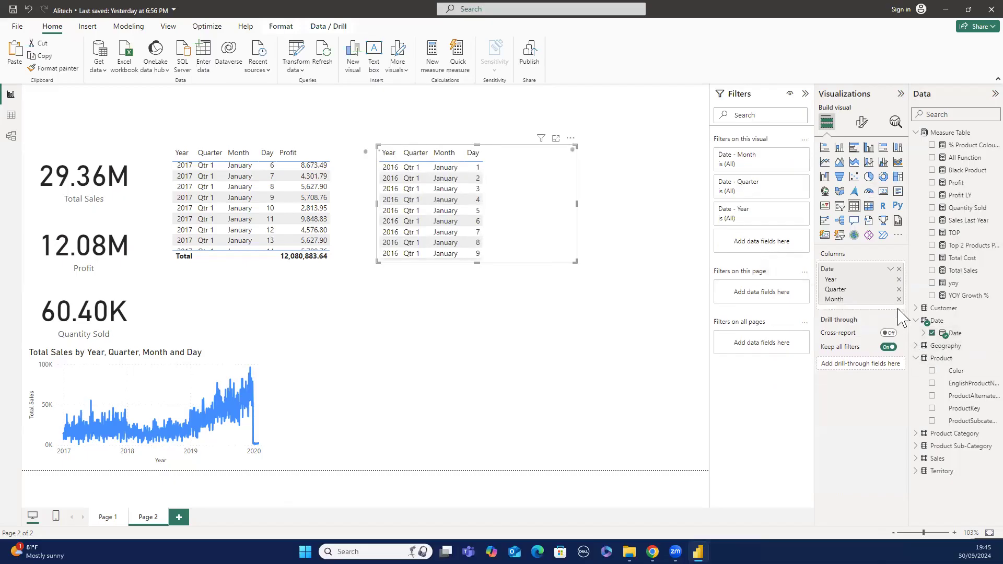
click(899, 299)
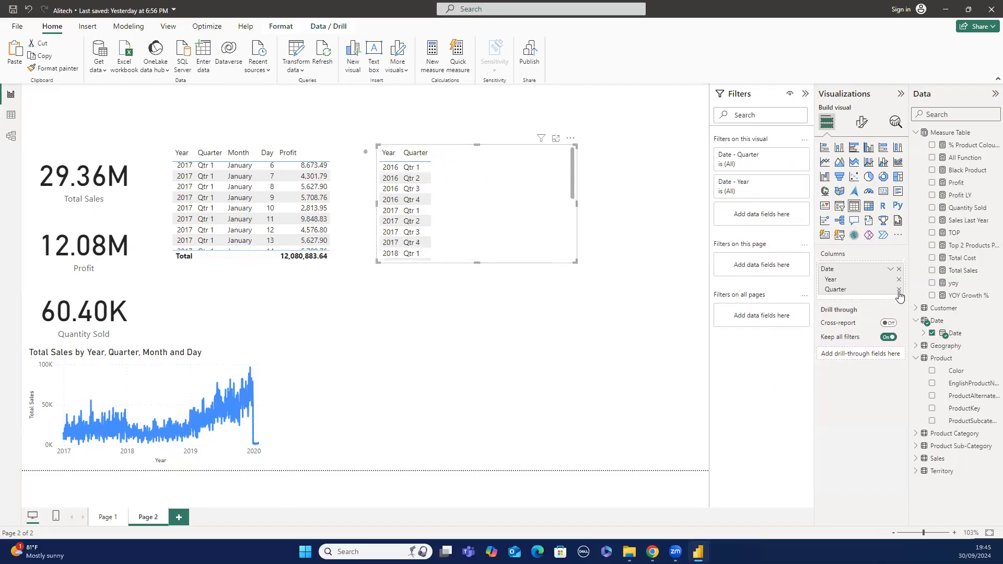
click(899, 289)
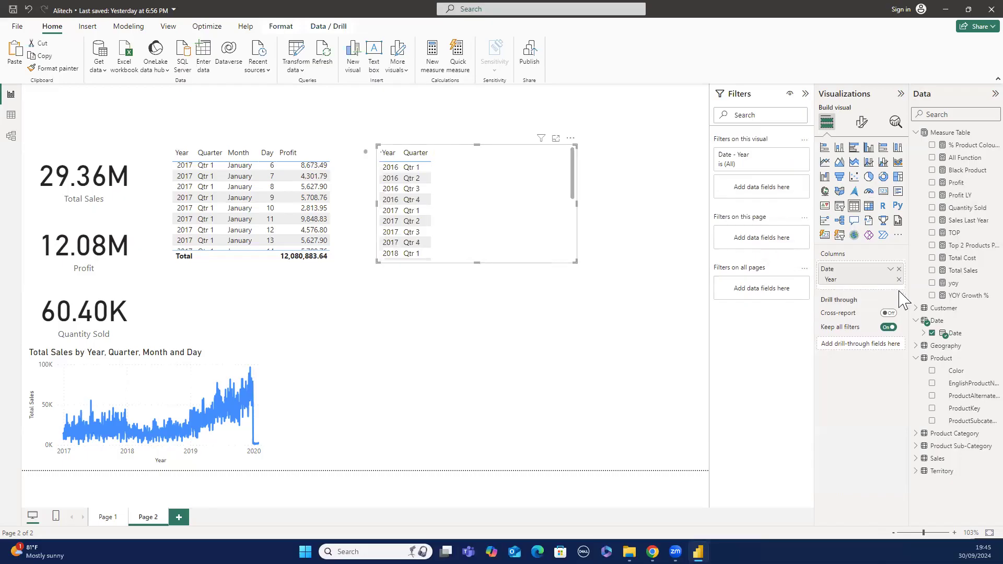
Add the Profit and Profit LY measures as columns of the new yearly table.
click(935, 191)
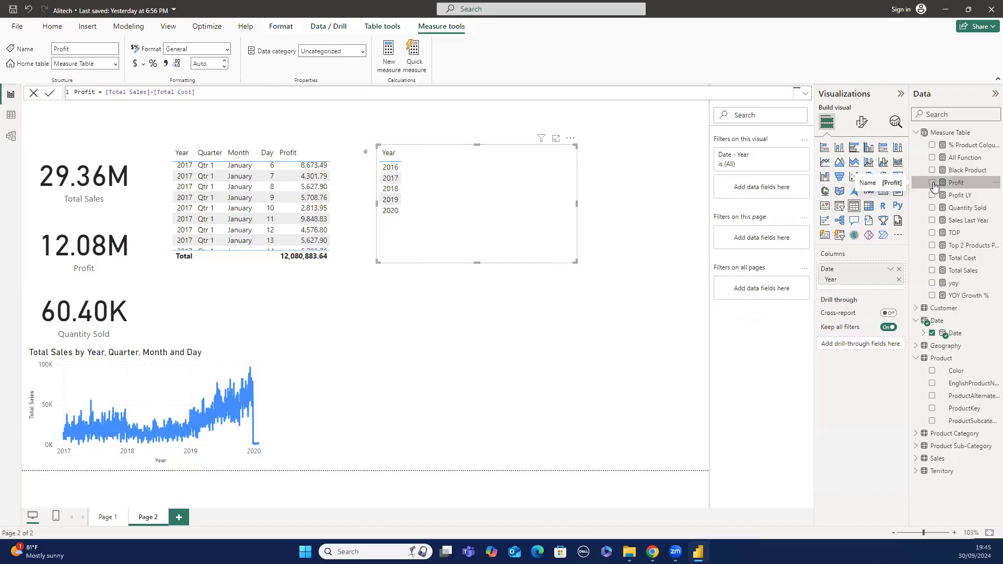
click(933, 184)
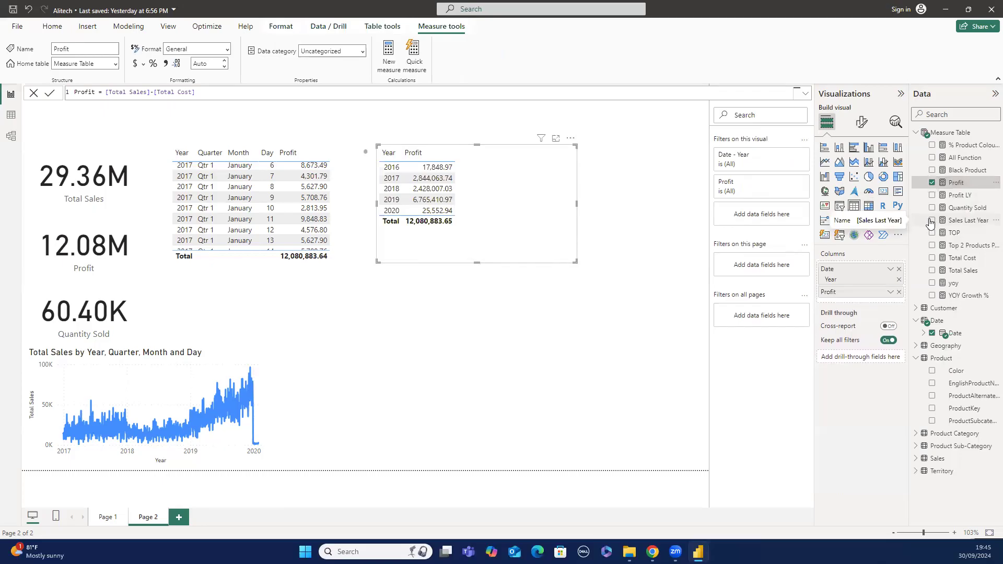
click(932, 195)
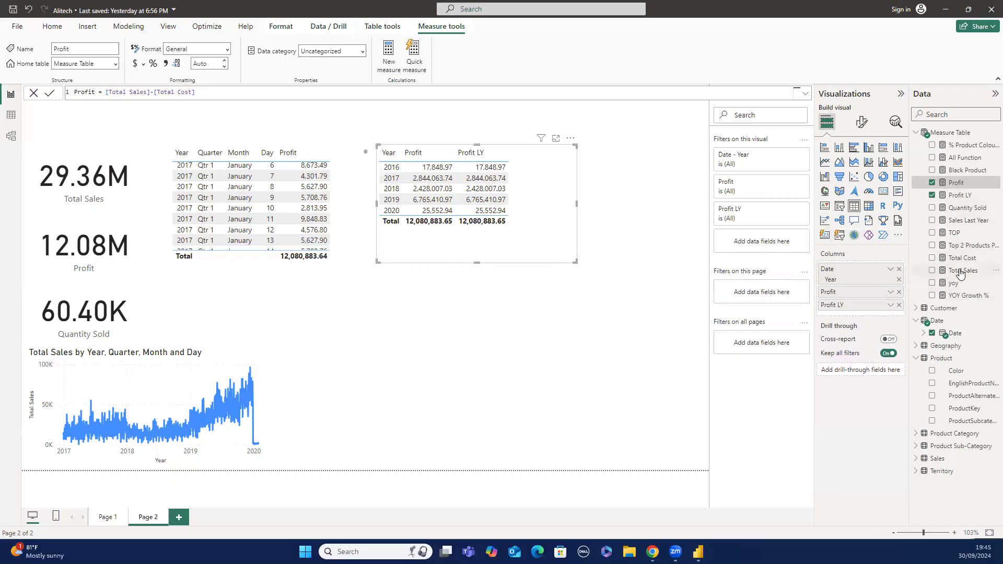
Check the Sales Last Year formula for reference and clear everything after the equals sign in the Profit LY formula.
click(962, 222)
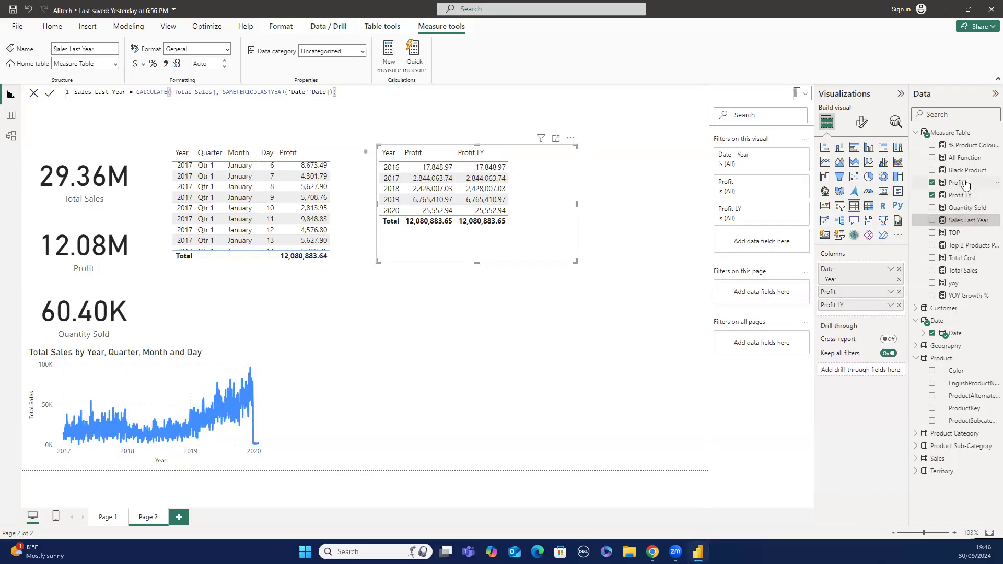
click(962, 196)
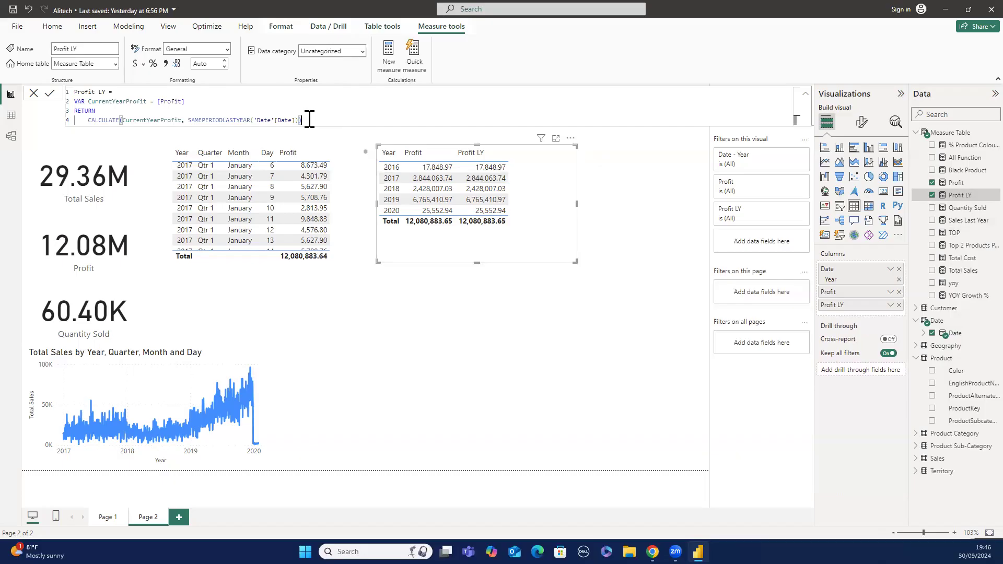
key(BackSpace)
key(BackSpace)
key(BackSpace)
key(BackSpace)
key(BackSpace)
key(BackSpace)
key(BackSpace)
key(BackSpace)
key(BackSpace)
key(BackSpace)
key(BackSpace)
key(BackSpace)
key(BackSpace)
key(BackSpace)
key(BackSpace)
key(BackSpace)
key(BackSpace)
key(BackSpace)
key(BackSpace)
key(BackSpace)
key(BackSpace)
key(BackSpace)
key(BackSpace)
key(BackSpace)
key(BackSpace)
key(BackSpace)
key(BackSpace)
key(BackSpace)
key(BackSpace)
key(BackSpace)
key(BackSpace)
key(BackSpace)
key(BackSpace)
key(BackSpace)
key(BackSpace)
key(BackSpace)
key(BackSpace)
key(BackSpace)
key(BackSpace)
key(BackSpace)
key(BackSpace)
key(BackSpace)
key(BackSpace)
key(BackSpace)
key(BackSpace)
key(BackSpace)
key(BackSpace)
key(BackSpace)
key(BackSpace)
key(BackSpace)
key(BackSpace)
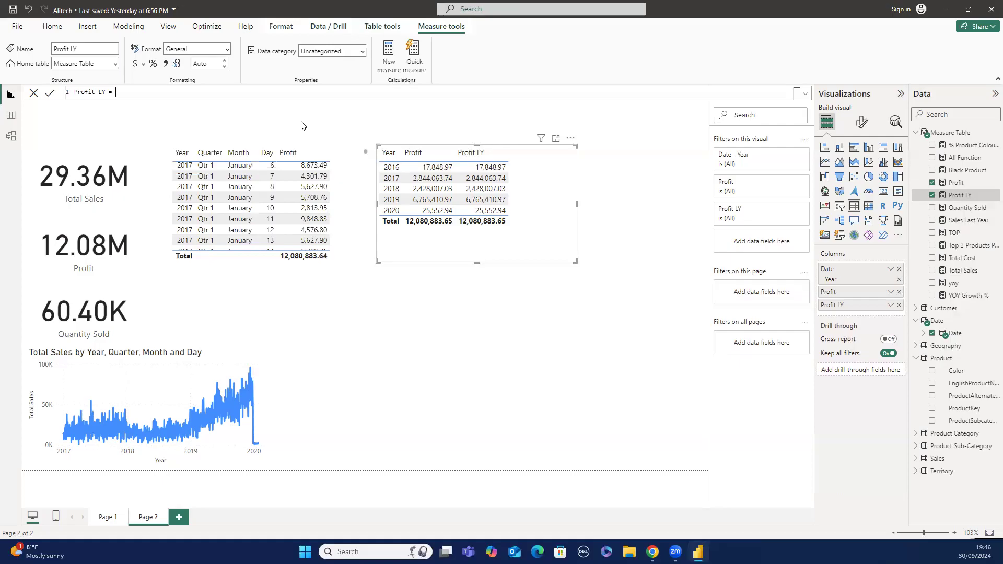
Begin the Profit LY formula with CALCULATE, using the [Profit] measure directly as its expression.
text(CA)
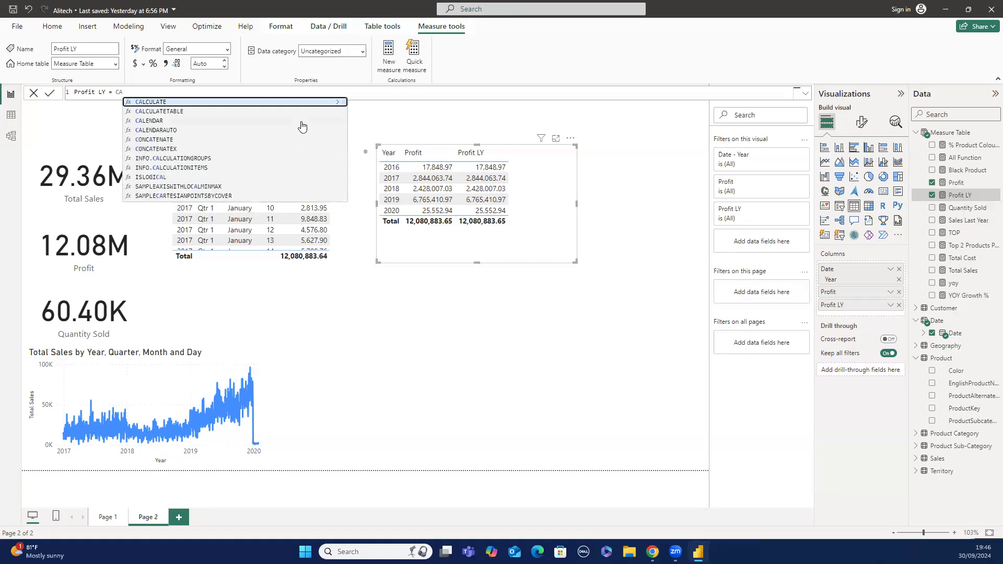
text(L)
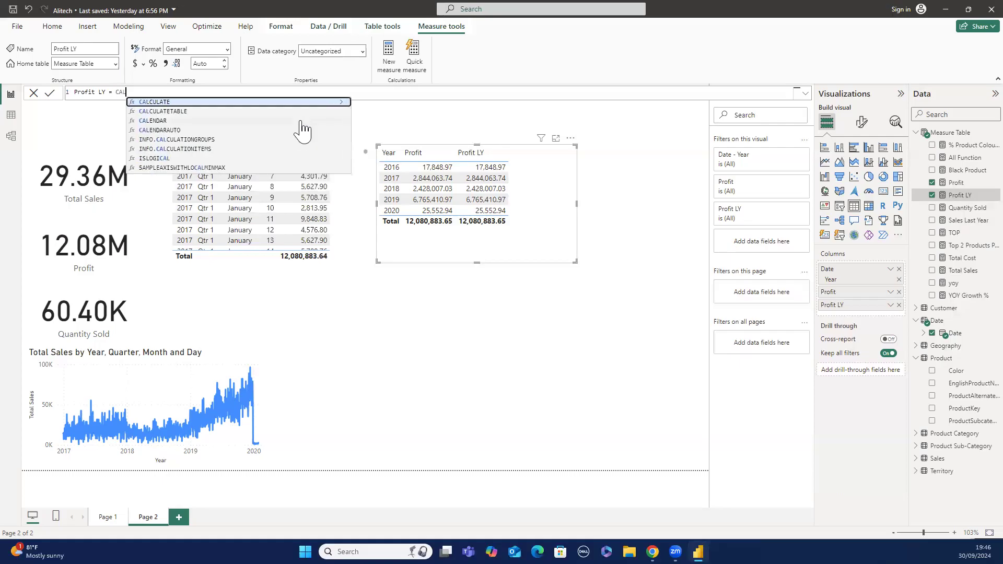
click(270, 103)
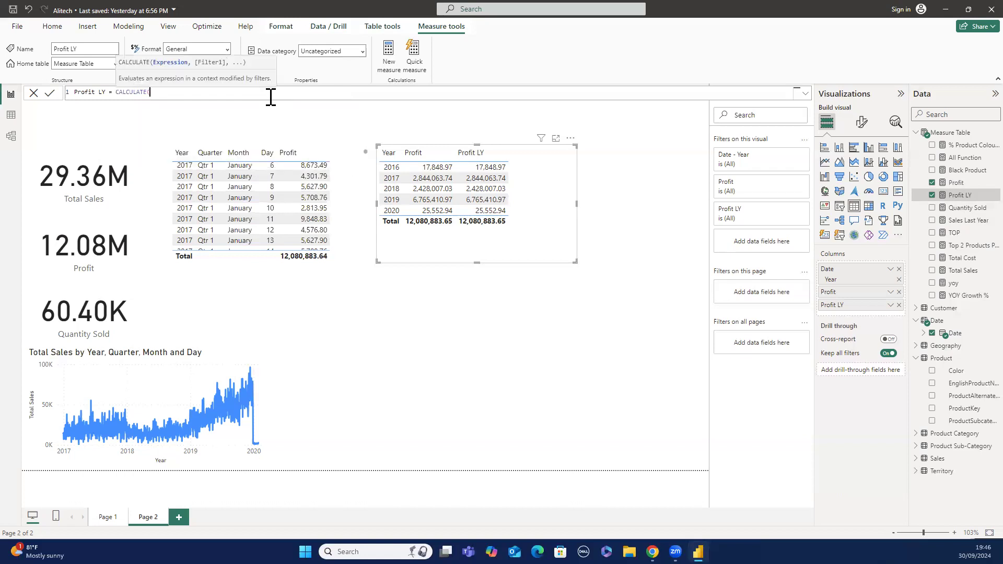
text([)
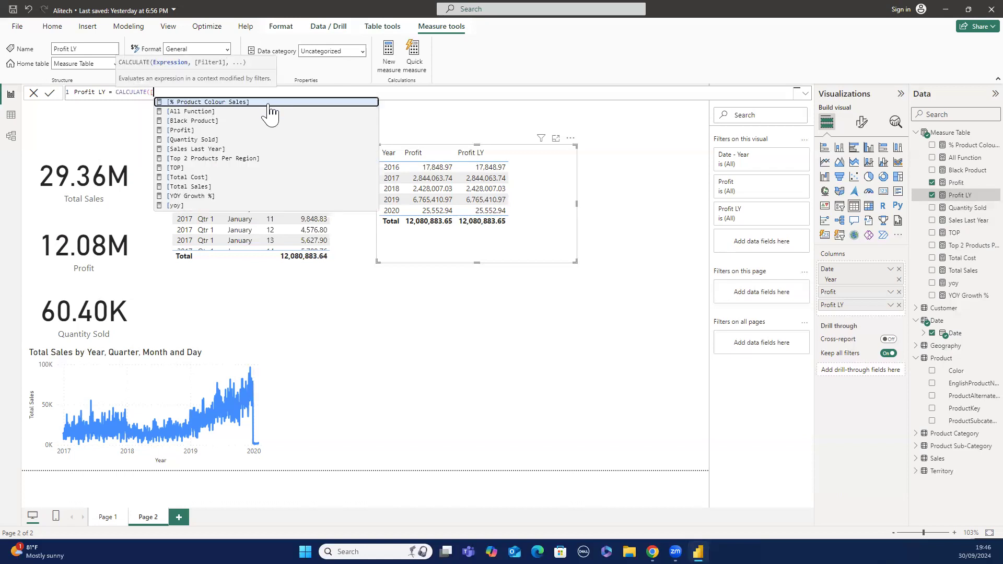
text(P)
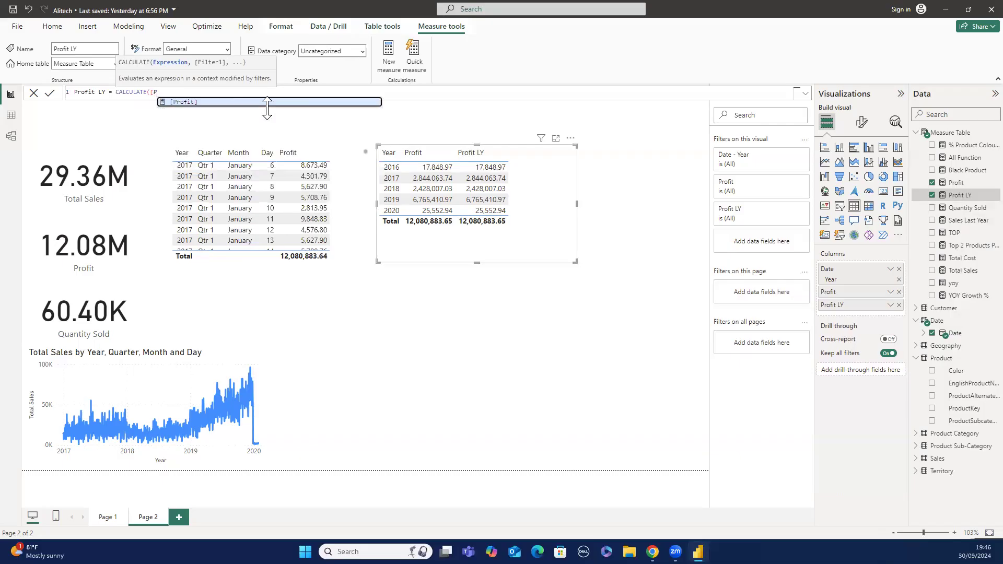
key(Tab)
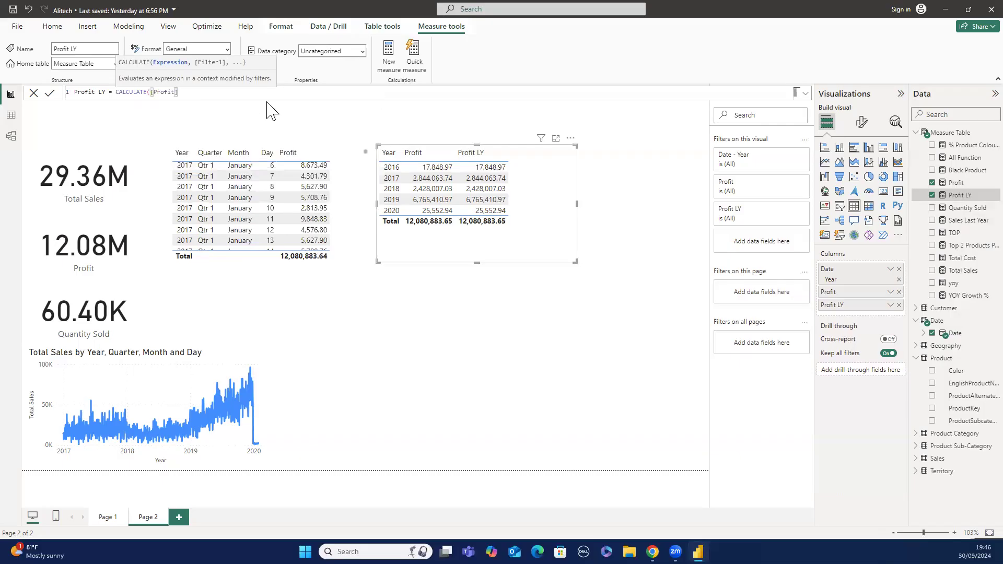
Add SAMEPERIODLASTYEAR('Date'[Date]) as the CALCULATE filter and commit the Profit LY measure.
text(,)
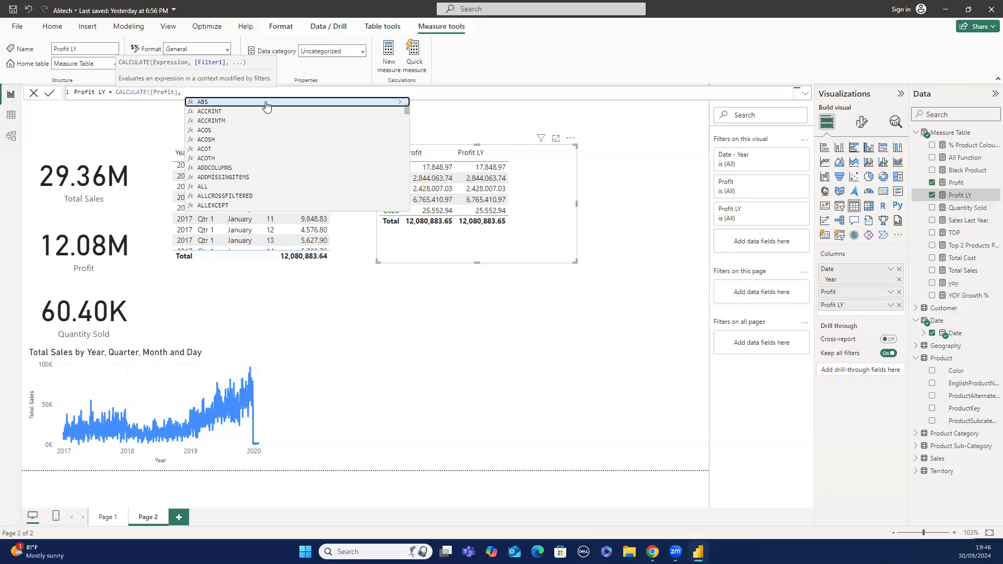
text( SAM)
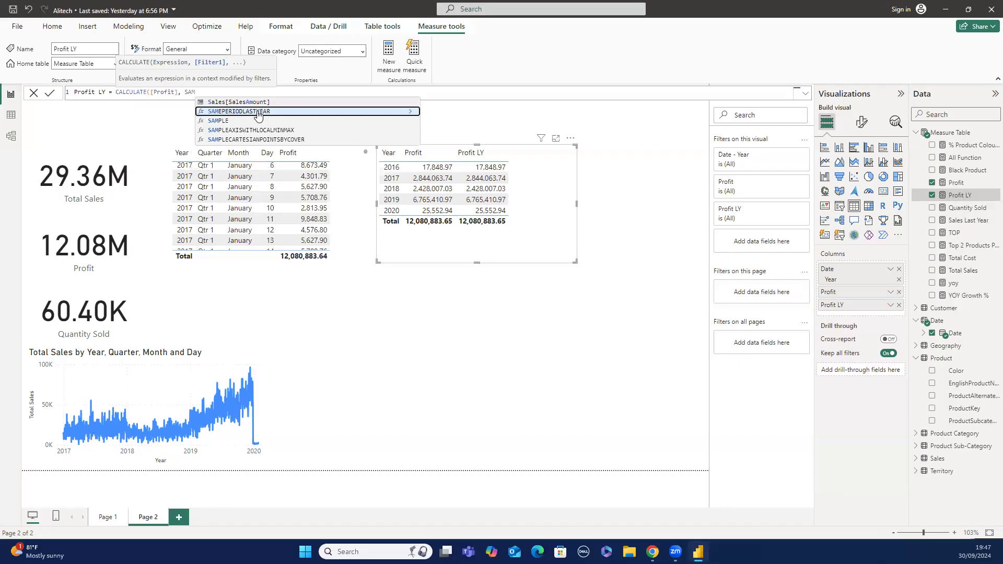
key(Tab)
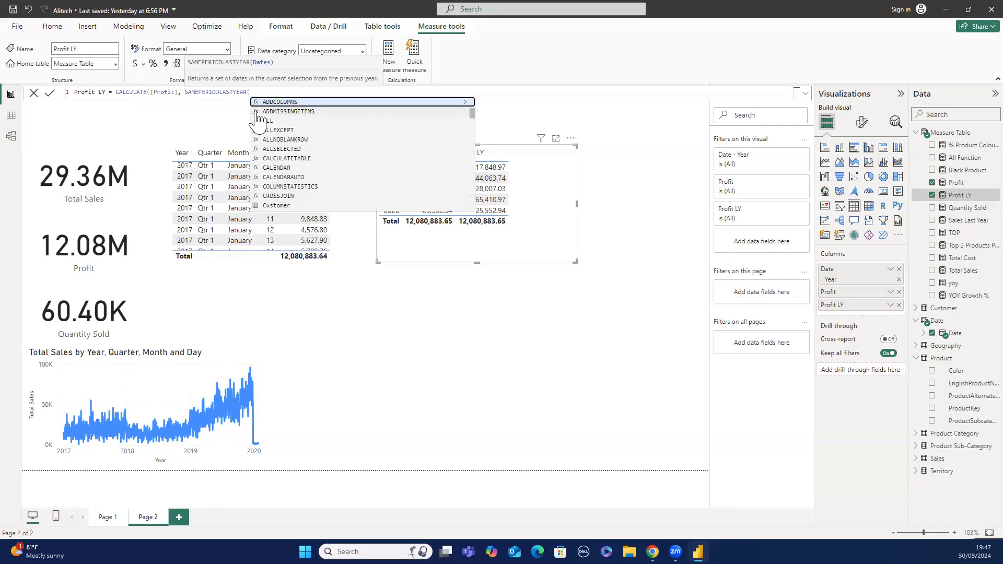
text('D)
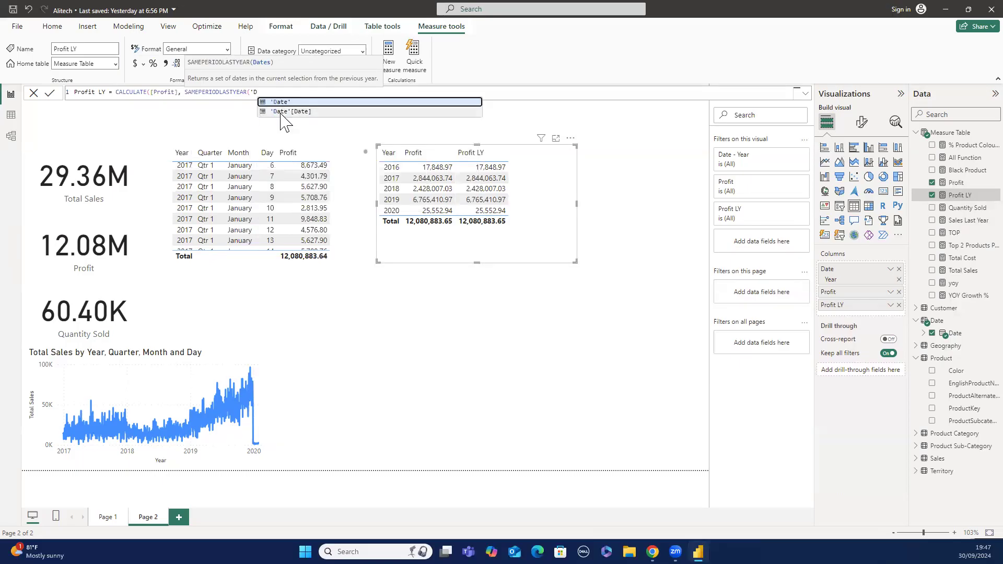
click(280, 113)
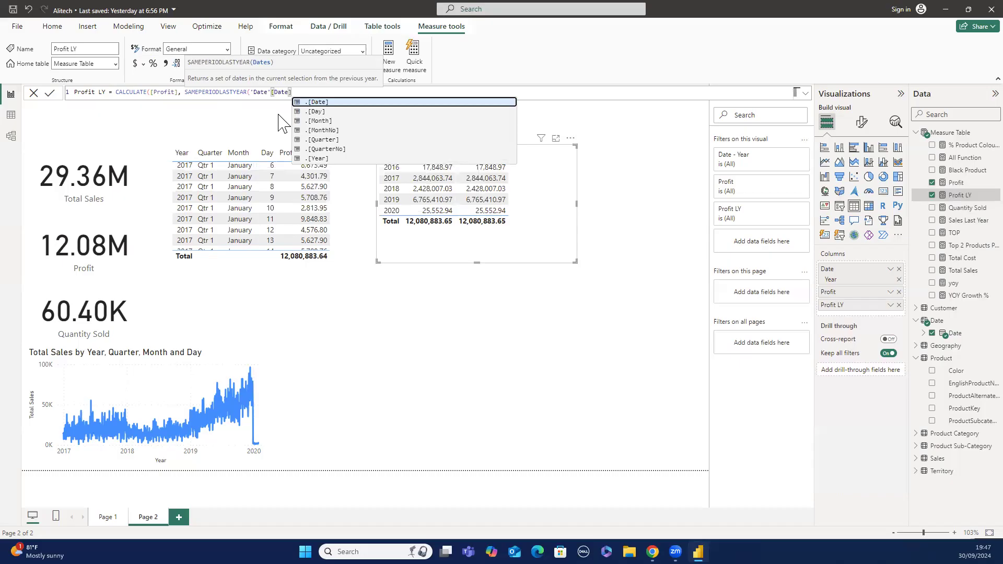
text()))
key(Return)
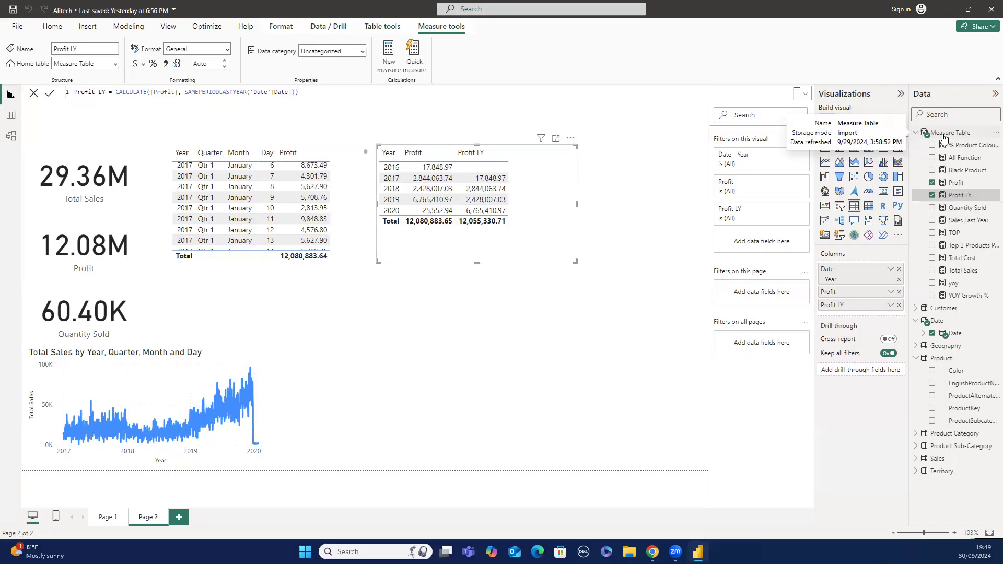
Create a measure % Profit Growth in the Measure Table, starting with DIVIDE and the numerator [Profit]-[Profit LY].
right_click(943, 136)
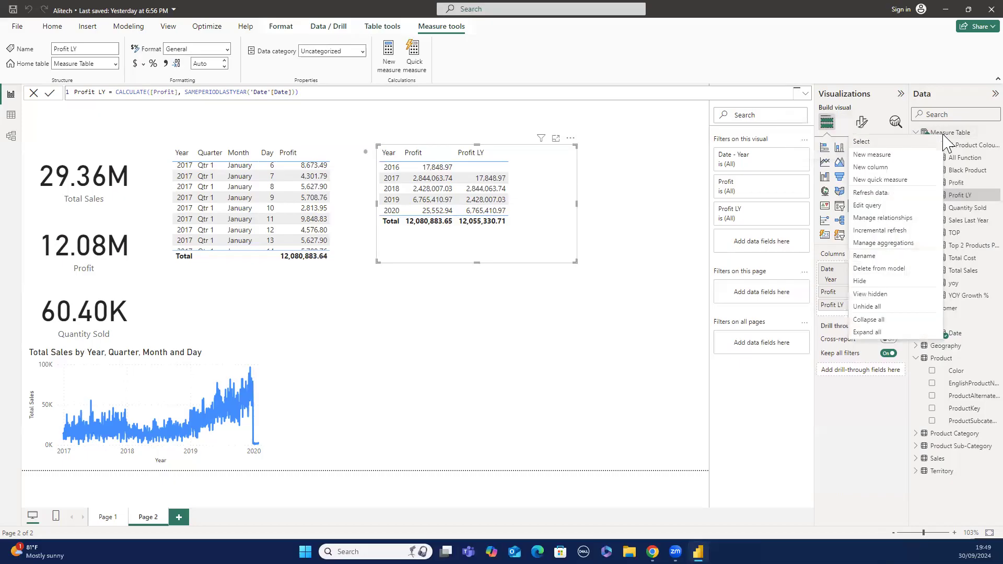
click(923, 155)
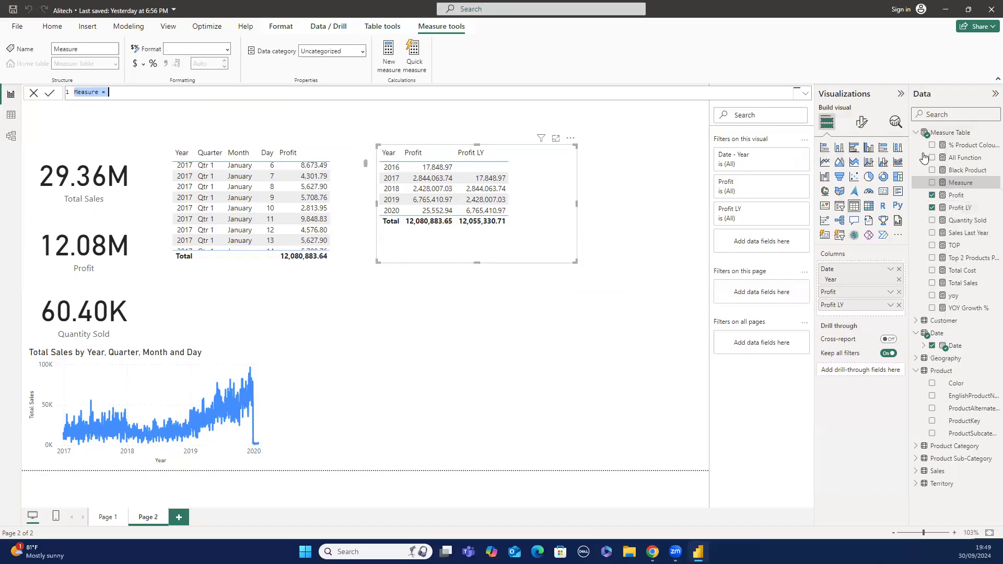
text(% Profit Growth = DIVI)
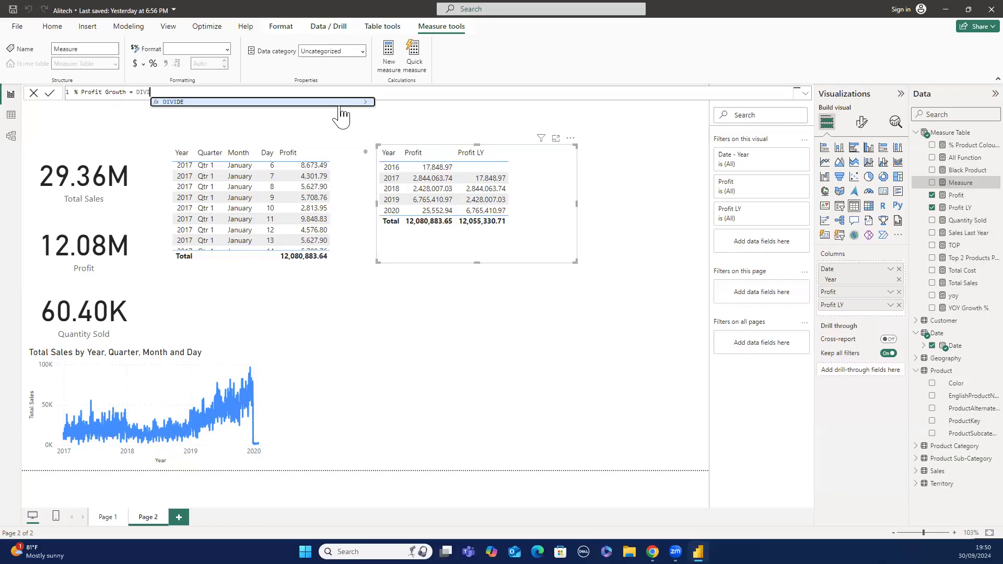
key(Tab)
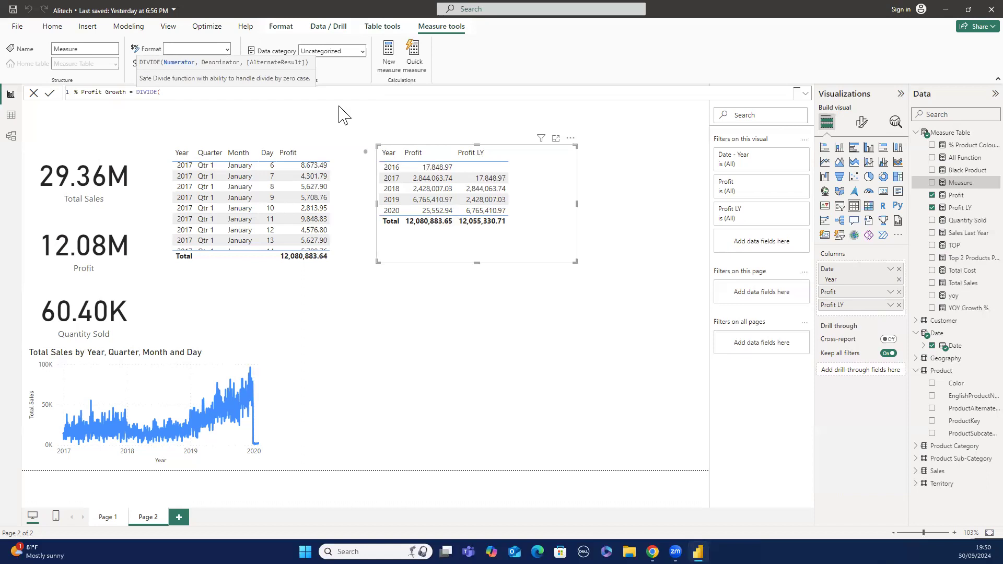
text([)
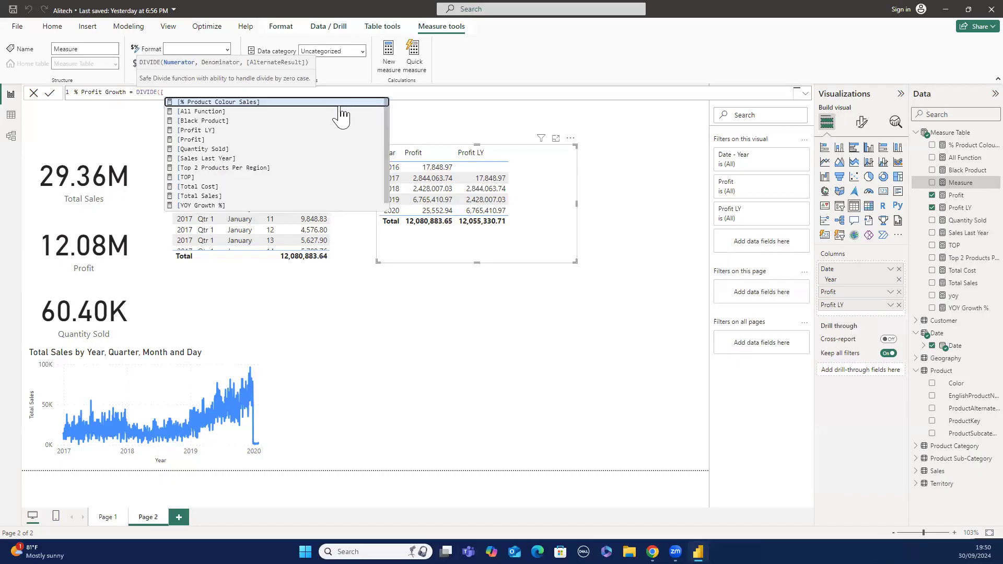
click(263, 138)
text(-[)
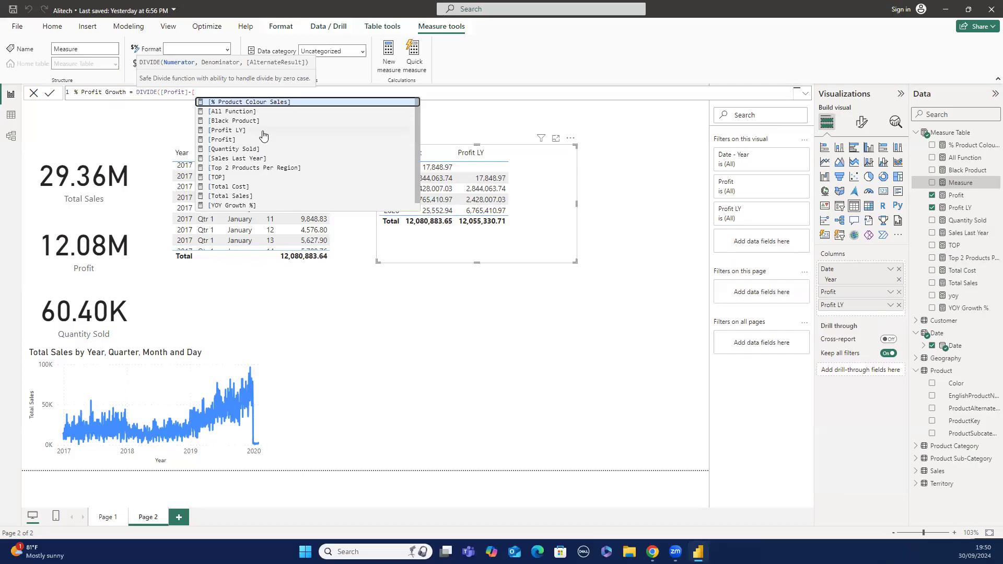
click(262, 131)
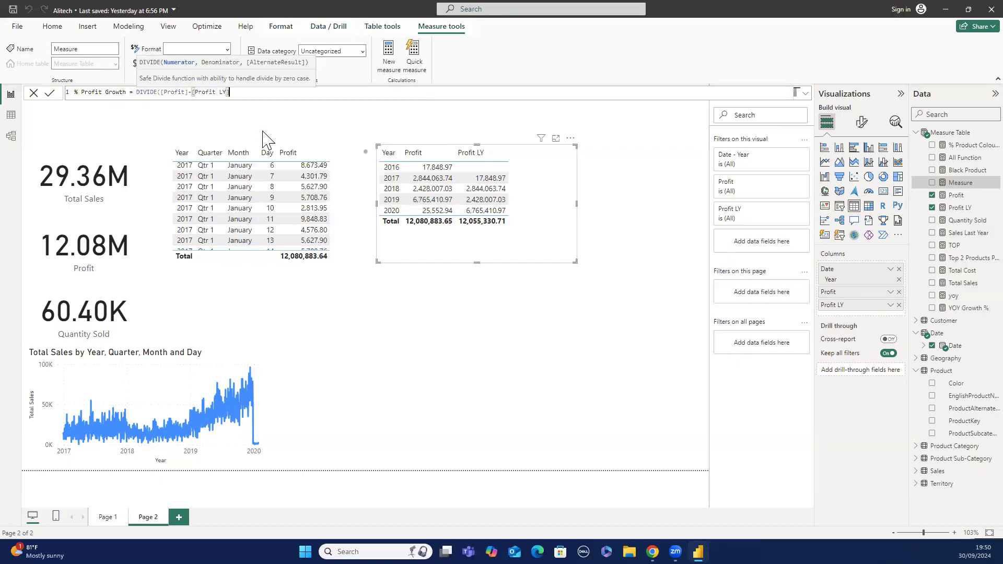
Complete the % Profit Growth formula with denominator [Profit LY] and alternate result 0, and commit it.
text(,)
text([P)
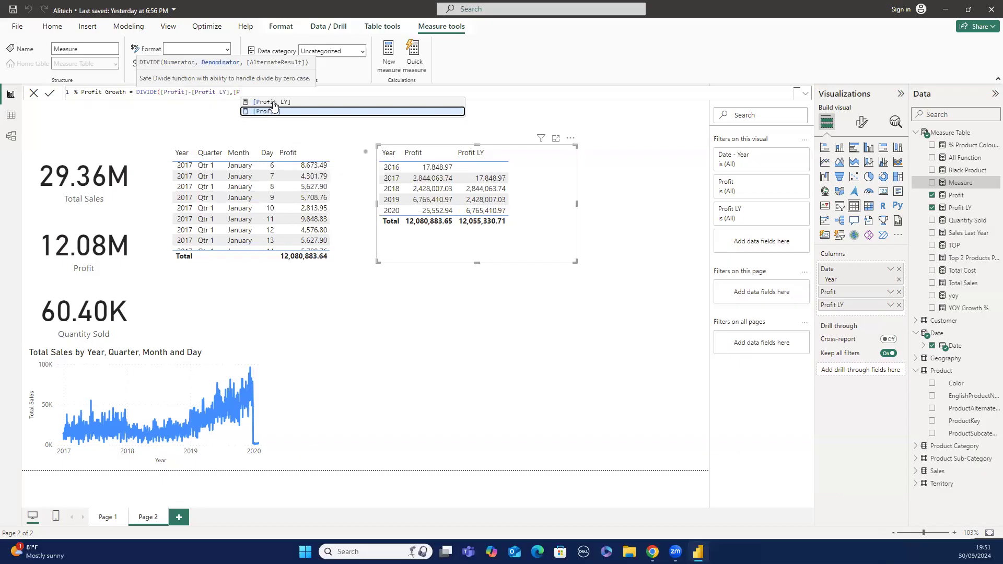
click(273, 103)
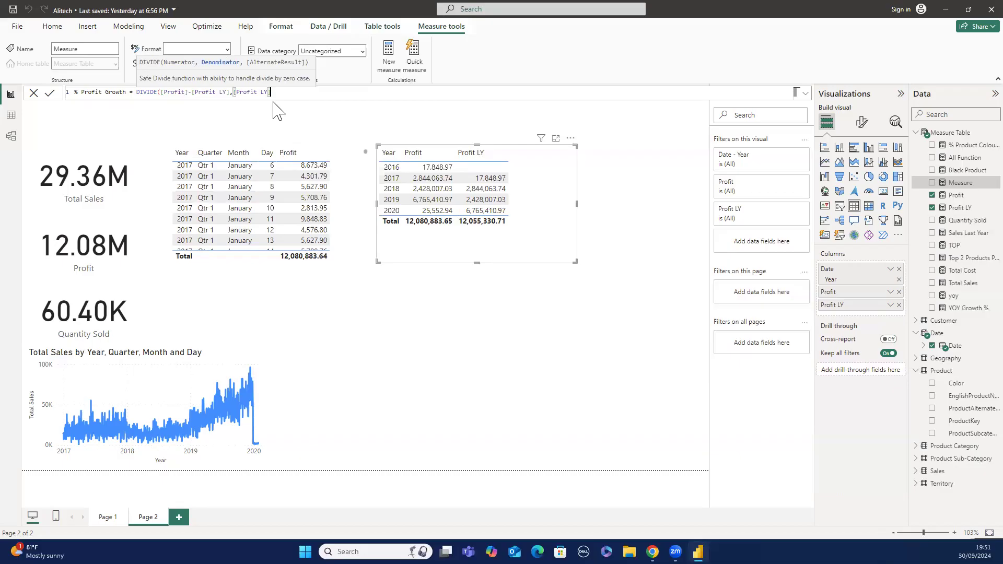
text(,0))
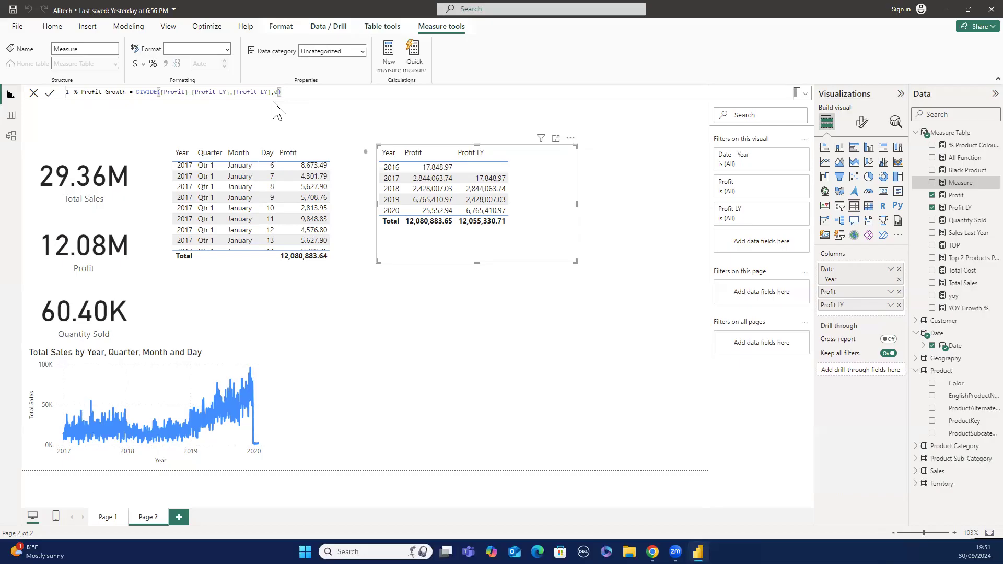
key(Return)
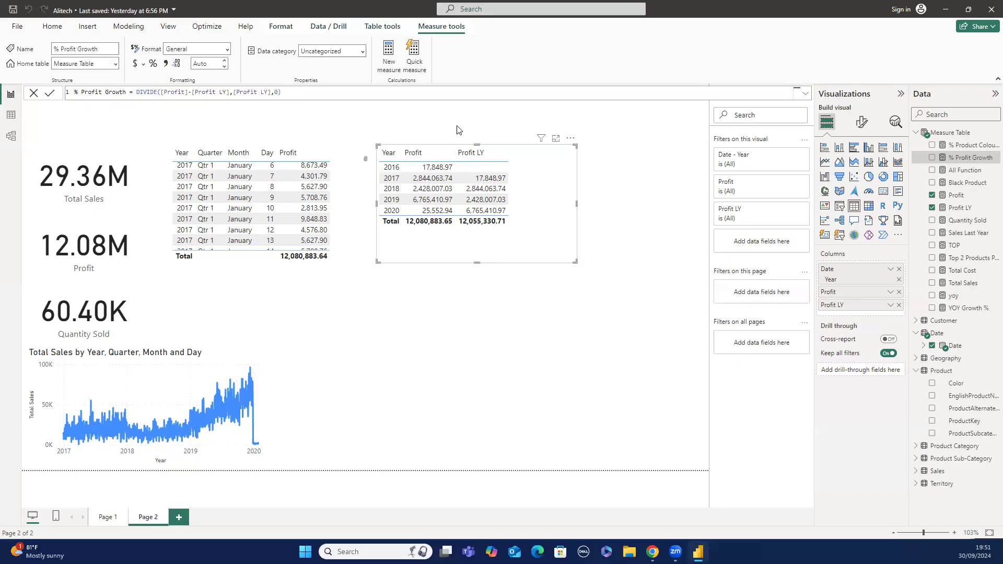
Add % Profit Growth to the yearly table and format the measure as a percentage with two decimal places.
click(933, 158)
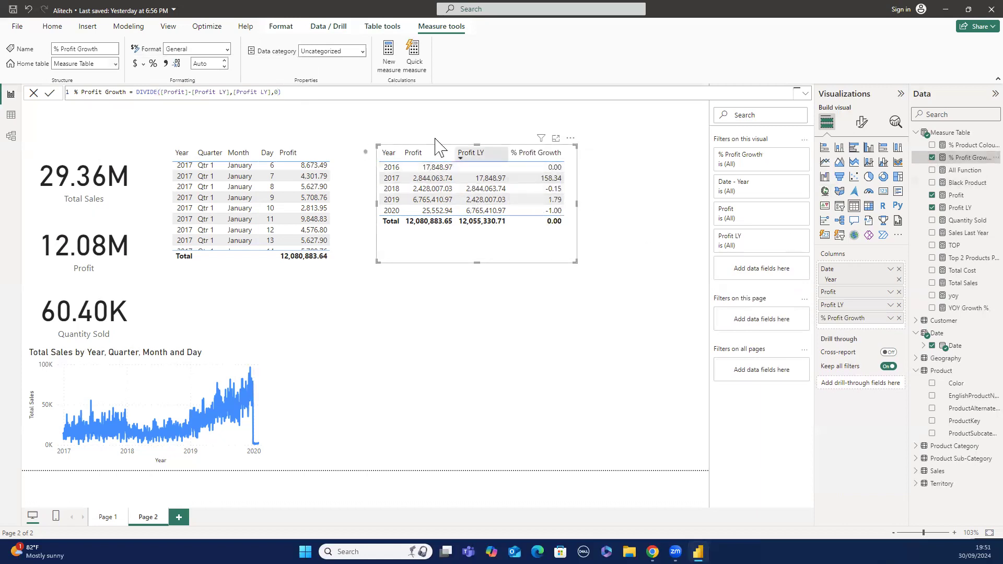
click(153, 63)
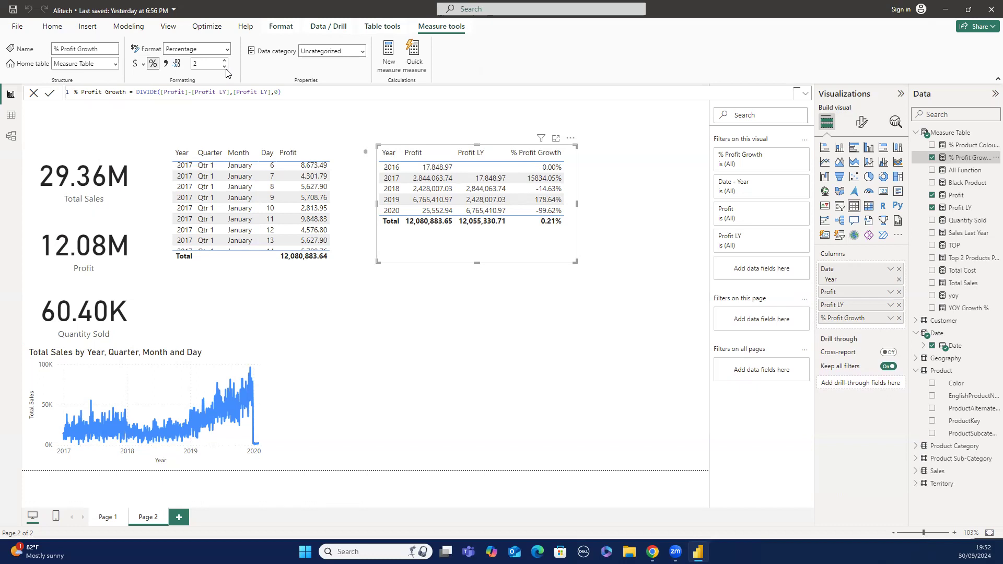
click(225, 67)
click(225, 67)
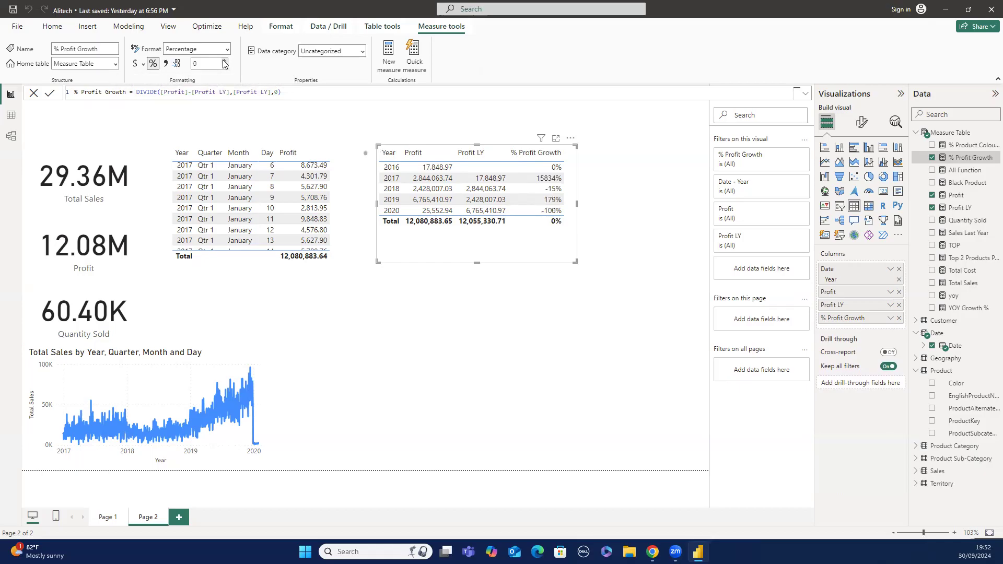
click(224, 60)
click(224, 60)
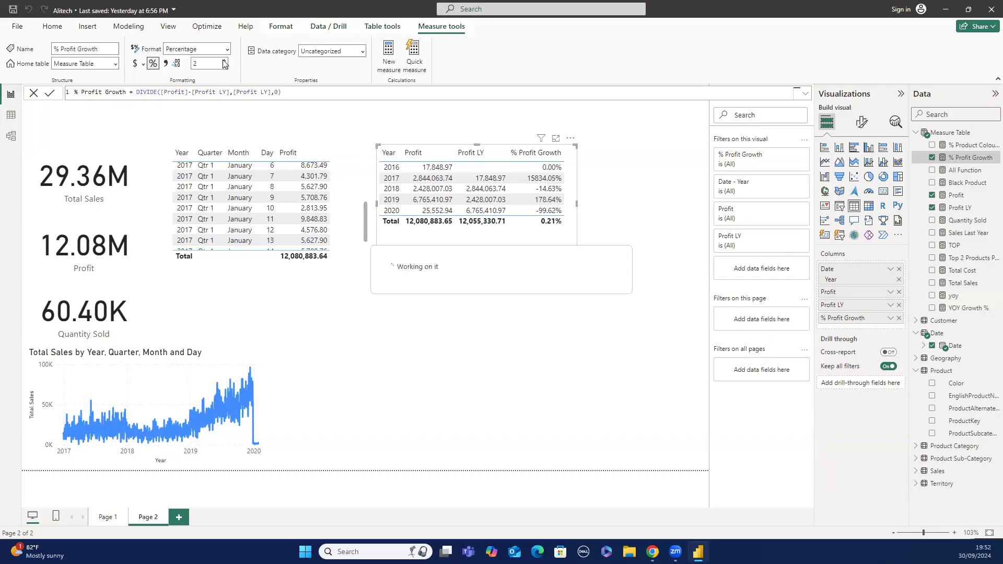
click(443, 353)
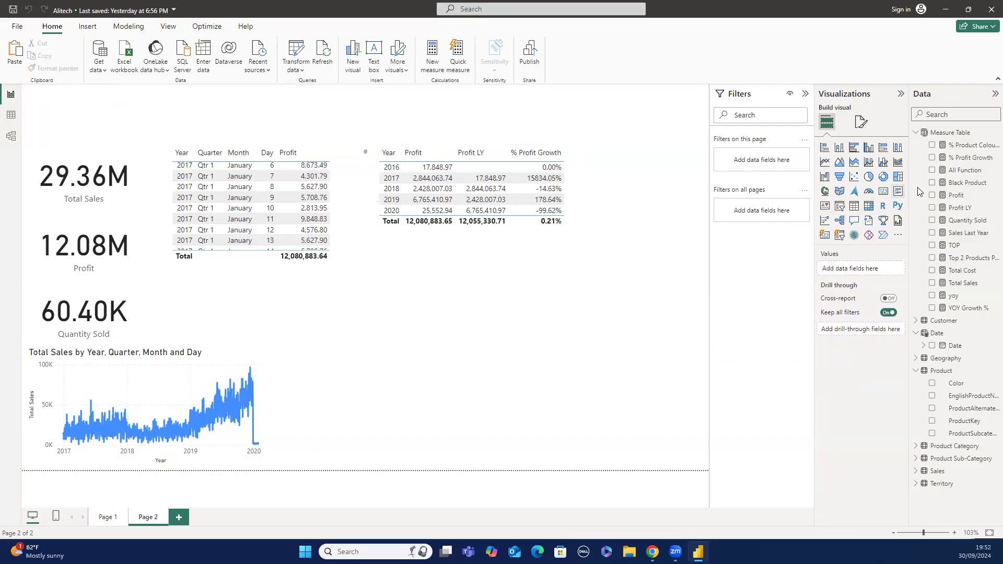
click(932, 346)
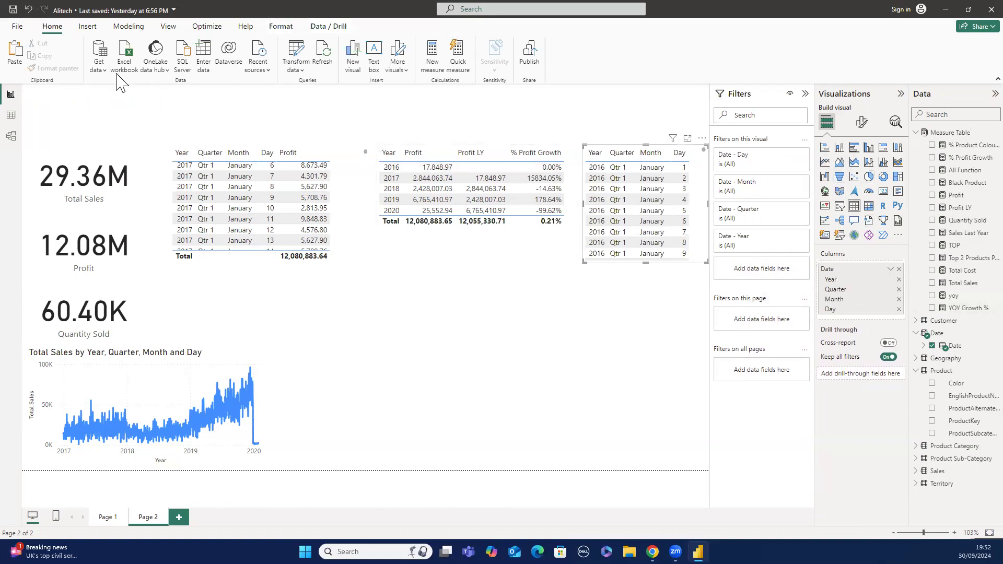
click(595, 312)
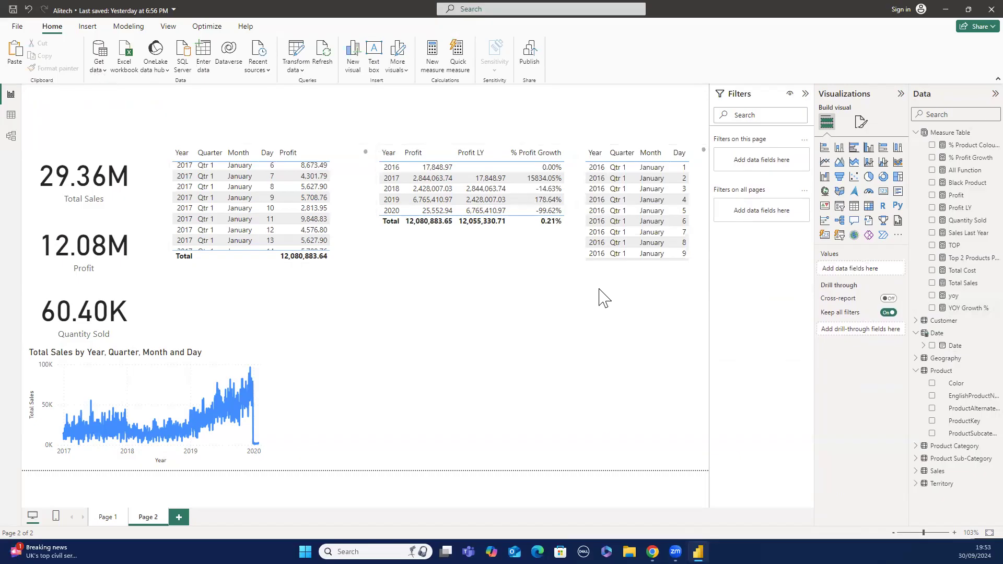
click(611, 268)
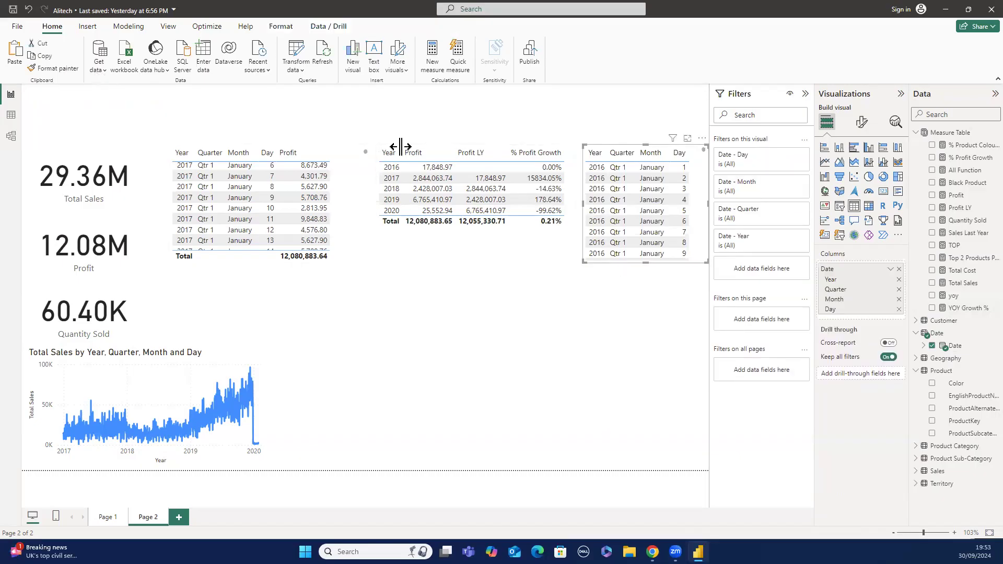
click(44, 45)
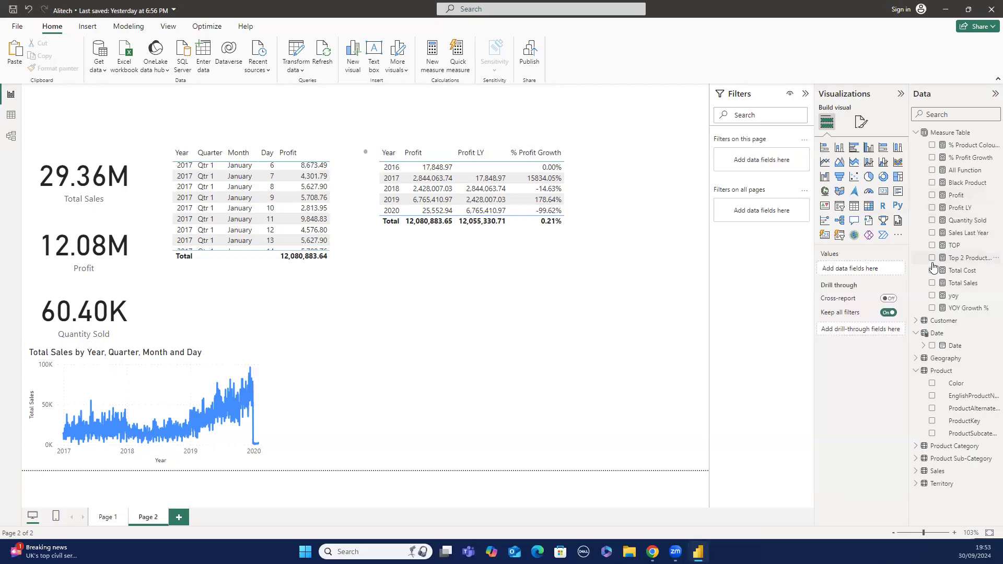
Create a column chart of % Profit Growth by Year only, and place it below the yearly table, slightly widened.
click(932, 158)
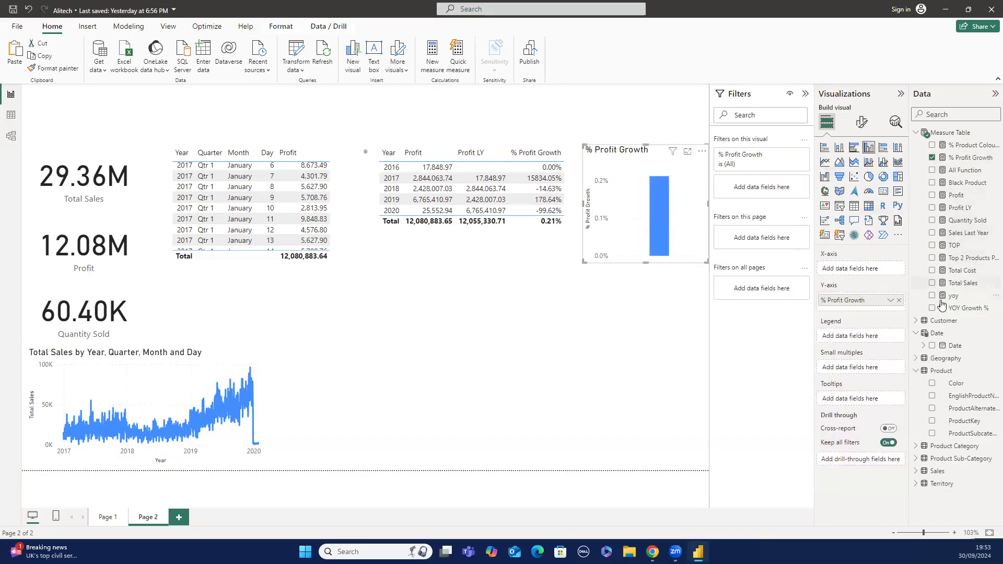
click(932, 346)
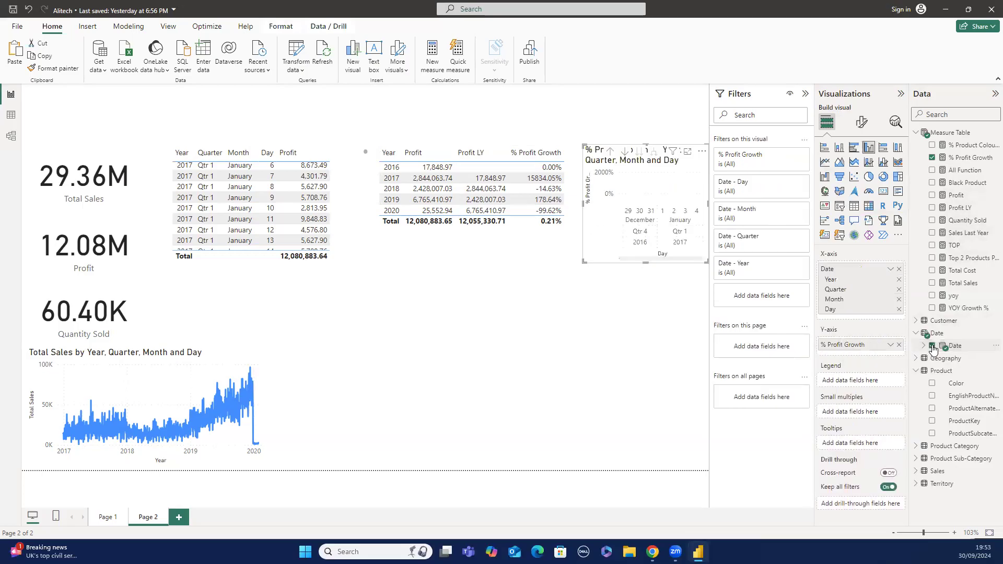
click(899, 310)
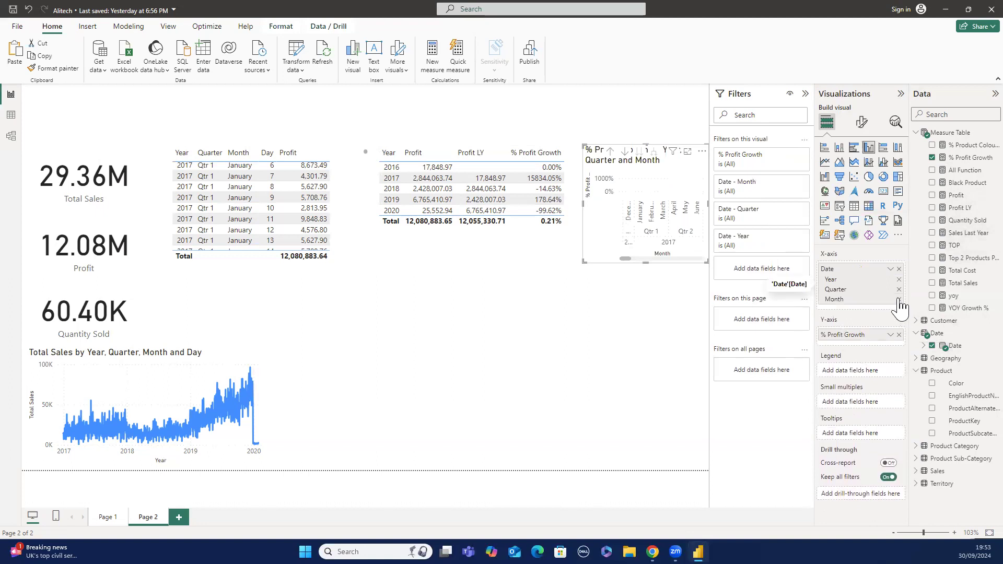
click(899, 299)
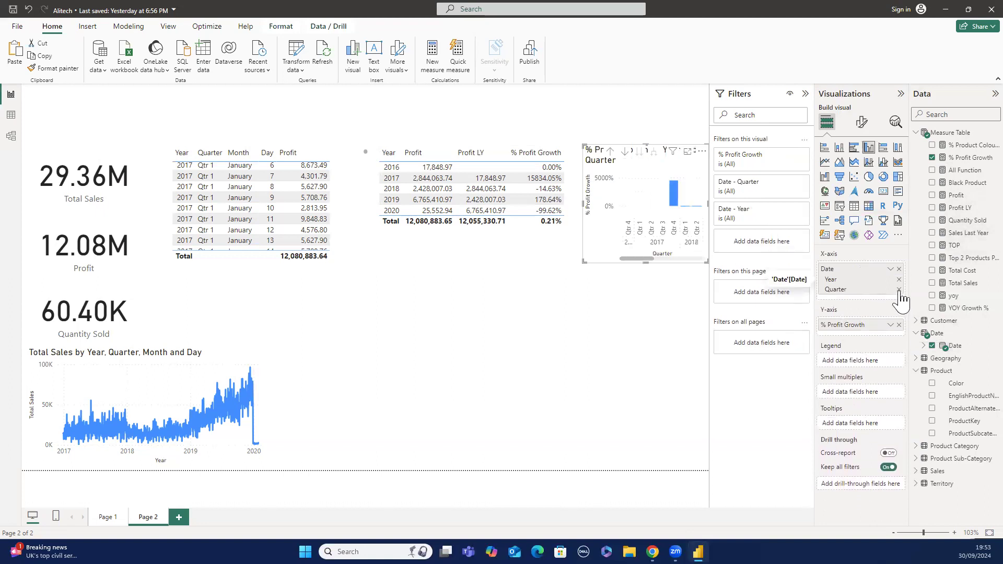
click(899, 289)
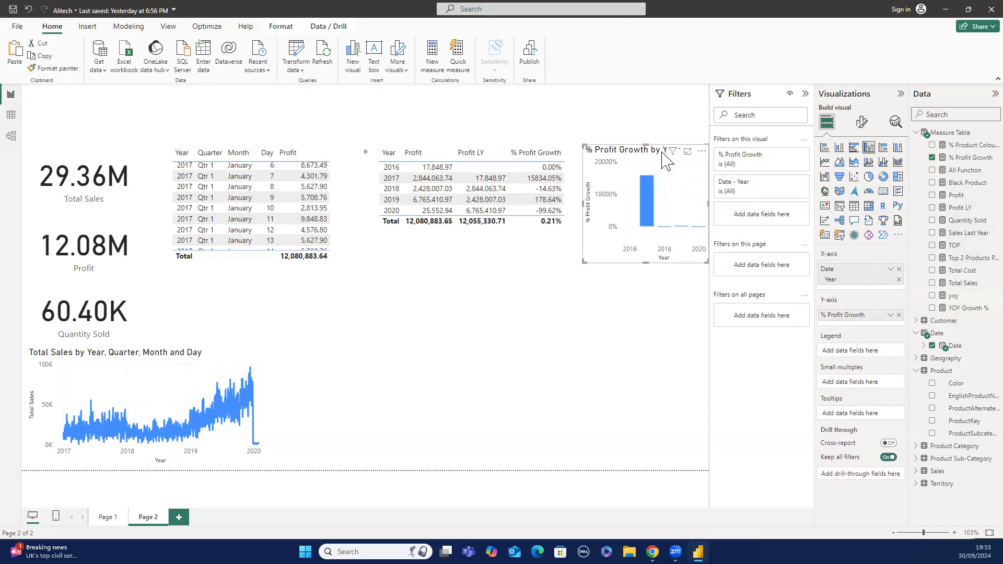
drag(663, 157, 516, 286)
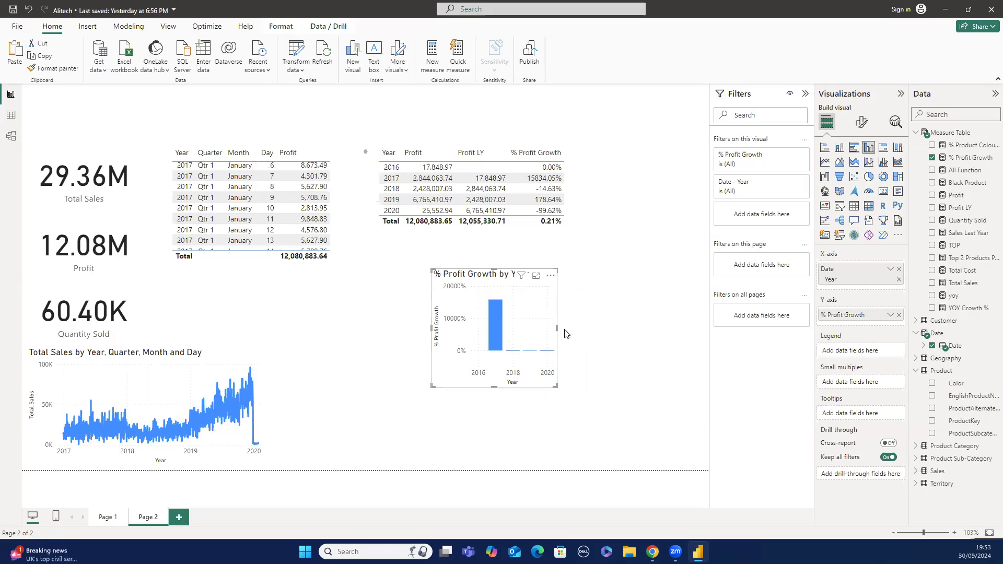
drag(557, 328, 600, 328)
right_click(600, 328)
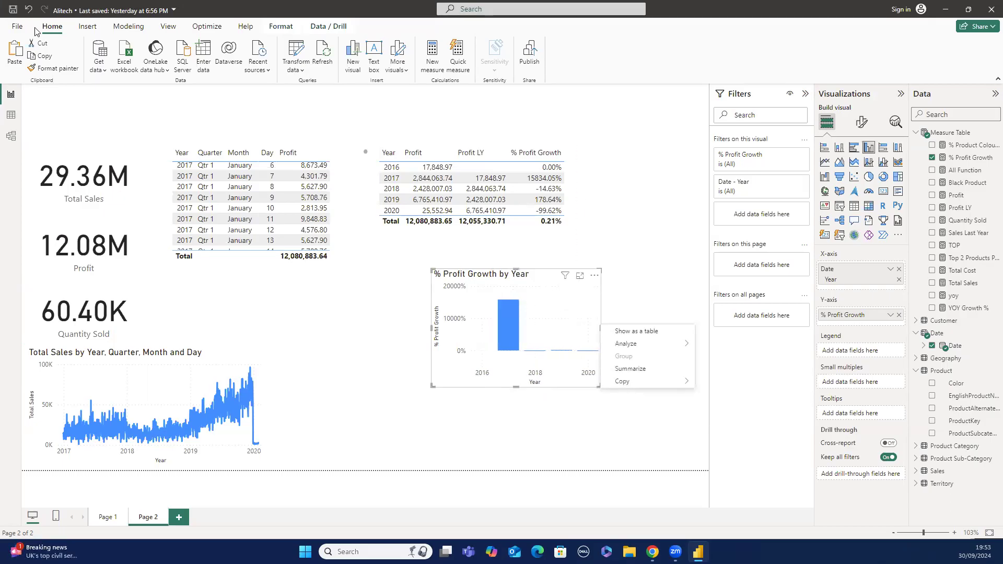
click(40, 42)
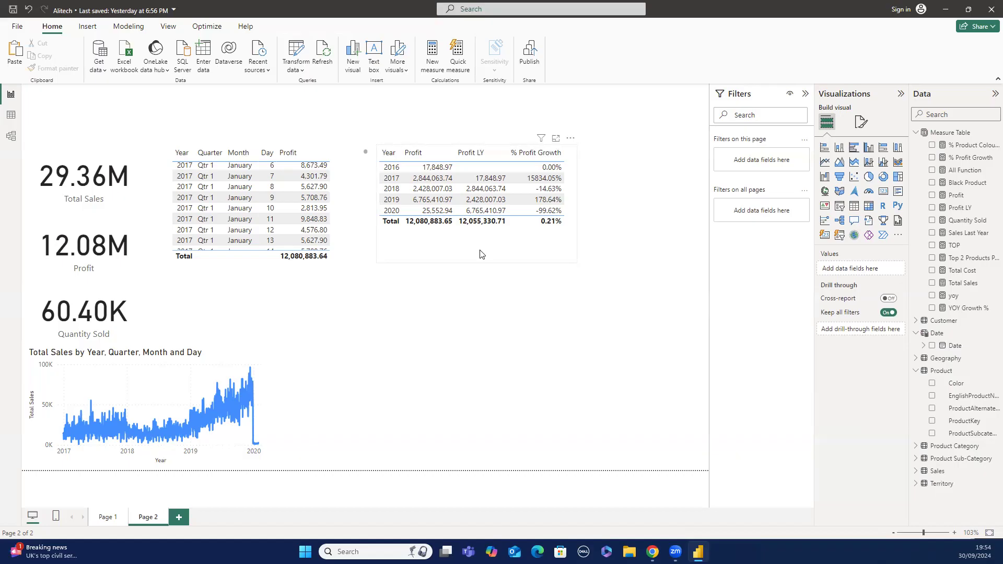
click(29, 9)
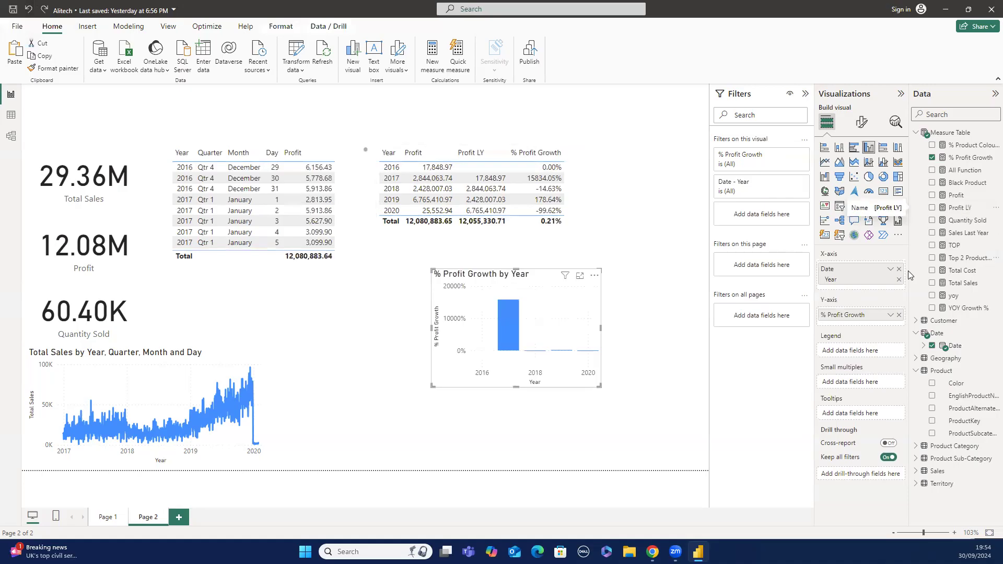
Replace % Profit Growth with Profit LY and Profit as the column chart's values, and widen the chart.
click(934, 212)
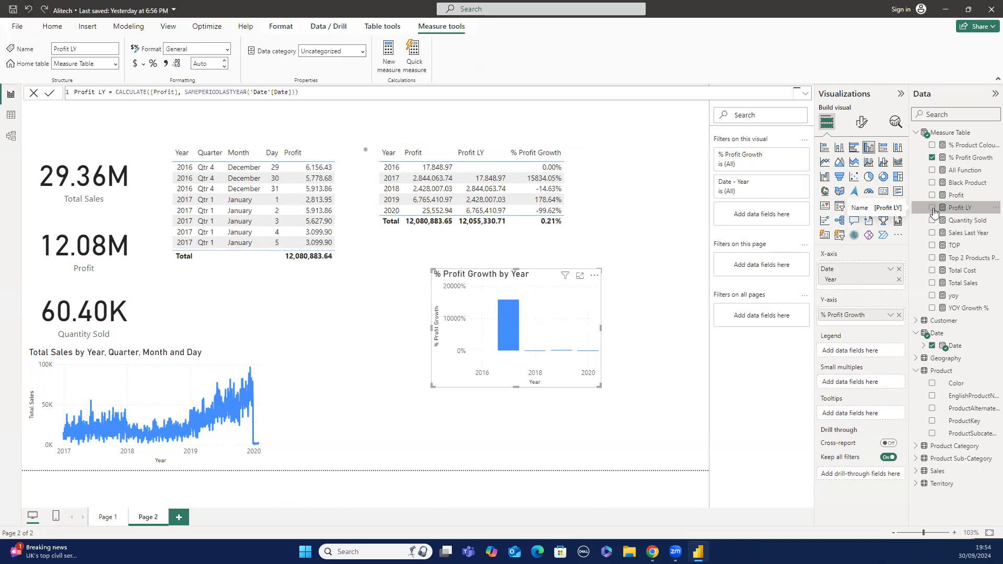
click(932, 207)
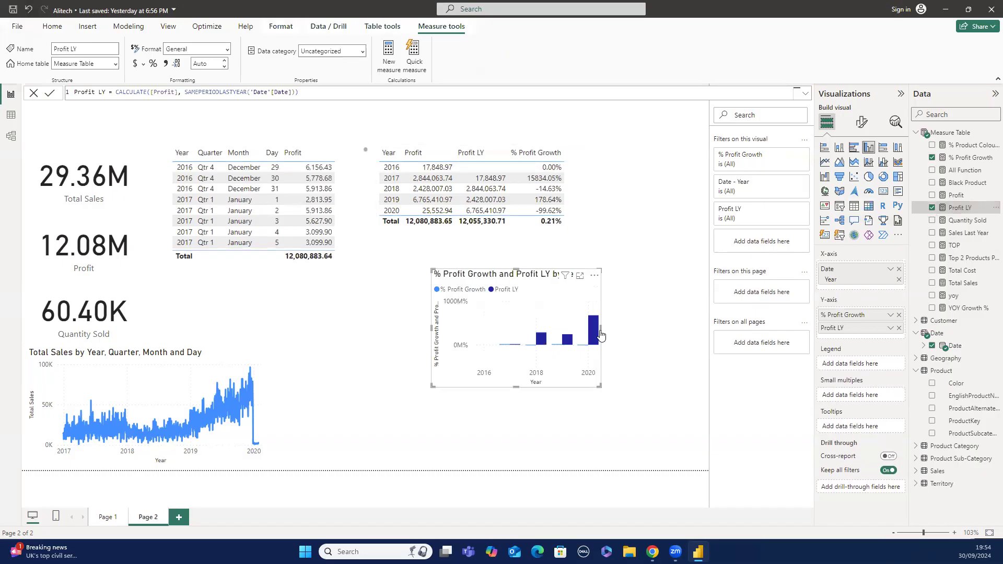
drag(601, 334, 629, 332)
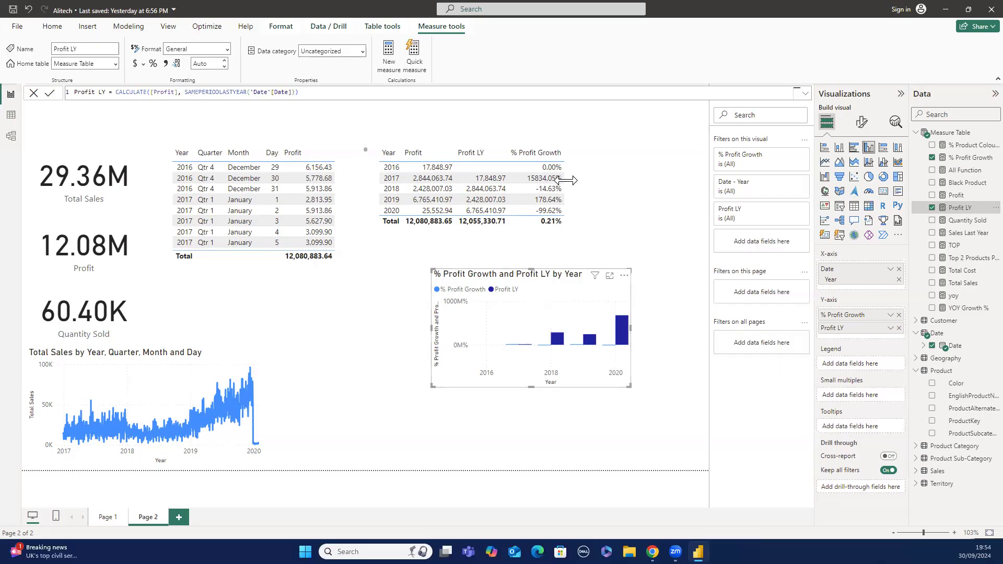
click(899, 315)
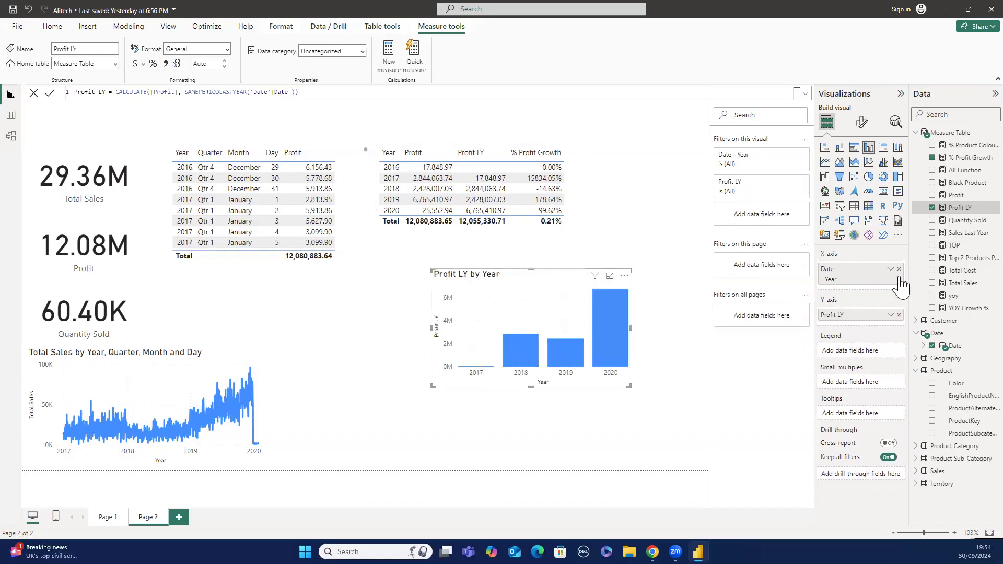
click(932, 195)
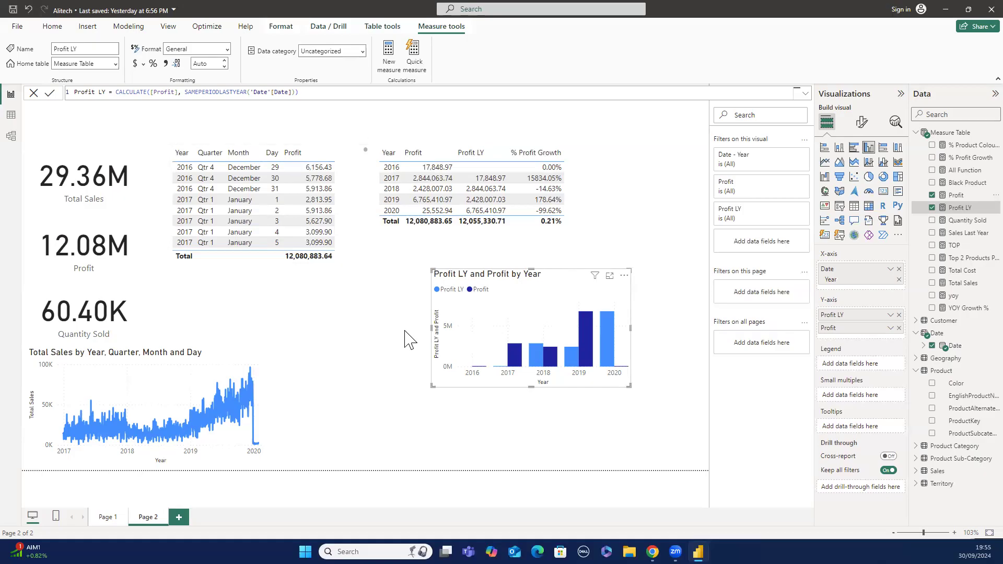
Cut the Profit LY and Profit by Year column chart from the report page.
click(52, 26)
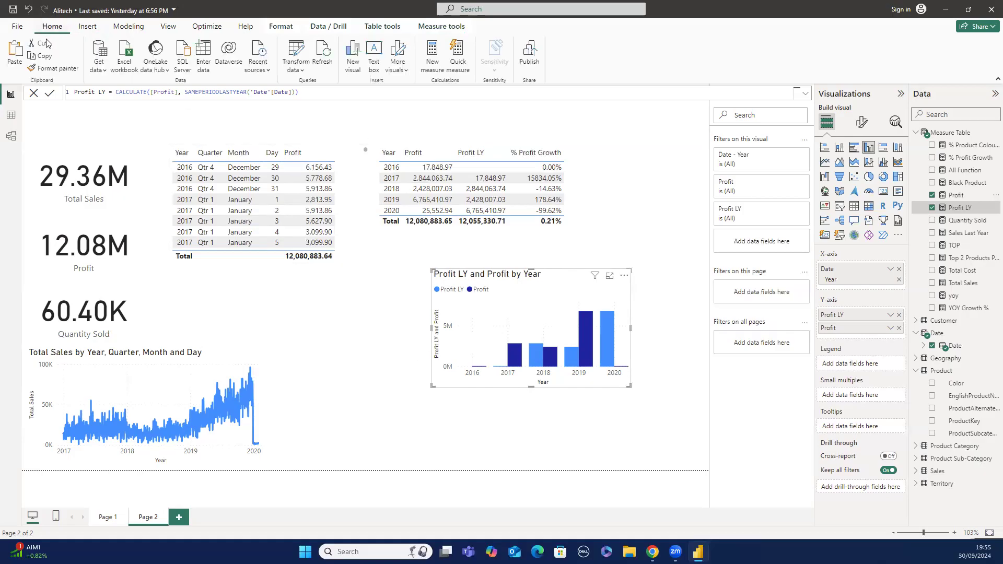
click(45, 44)
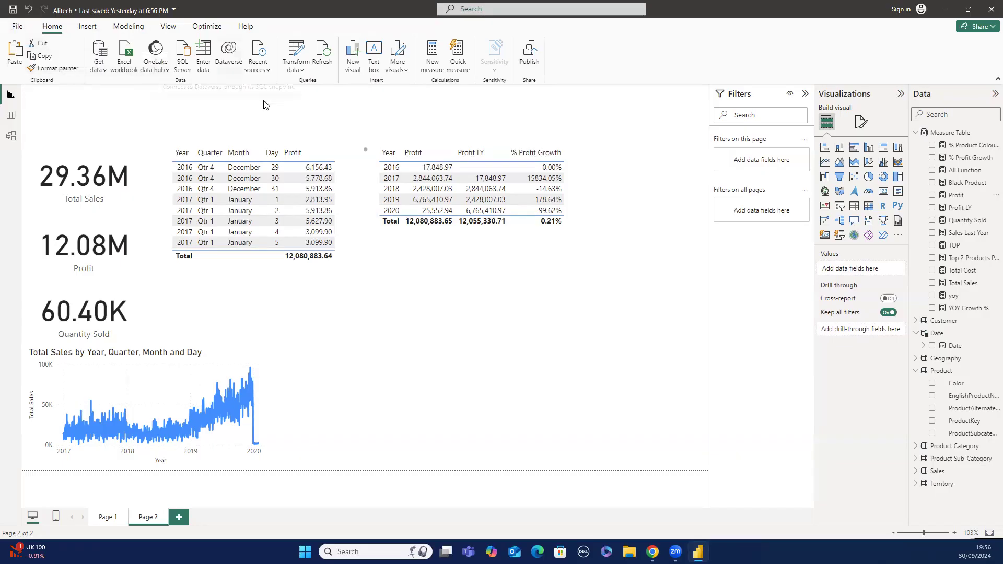
click(396, 293)
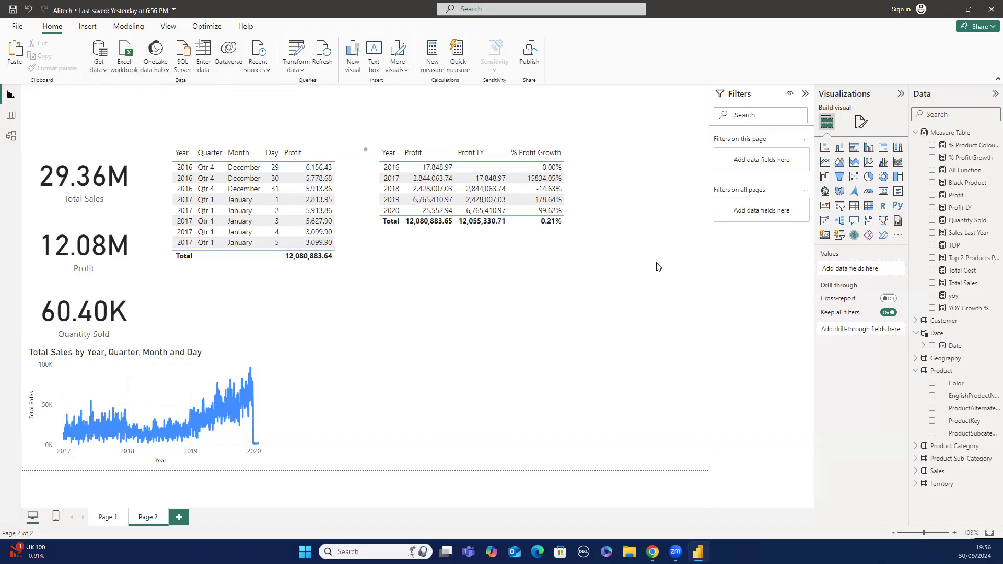
click(917, 134)
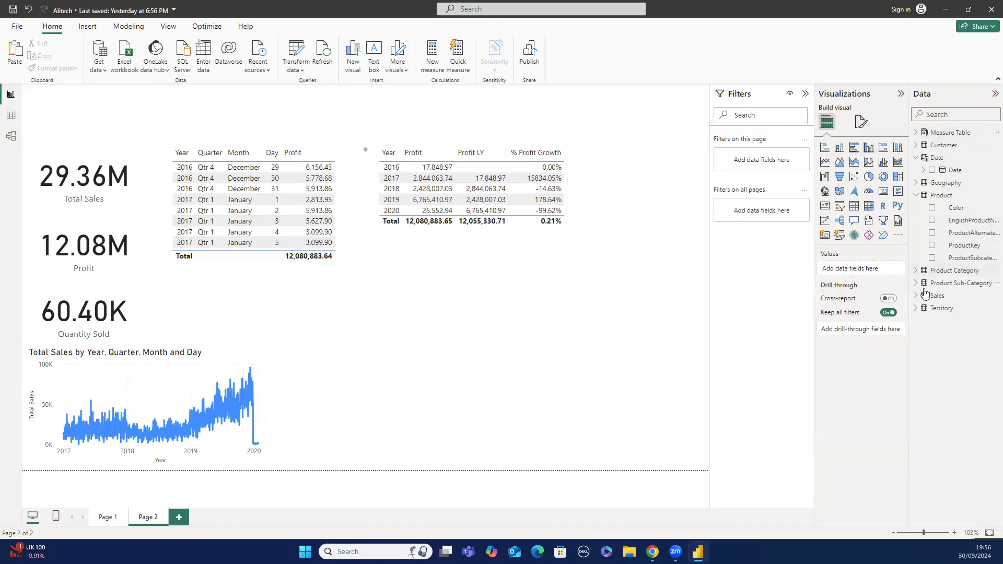
click(919, 311)
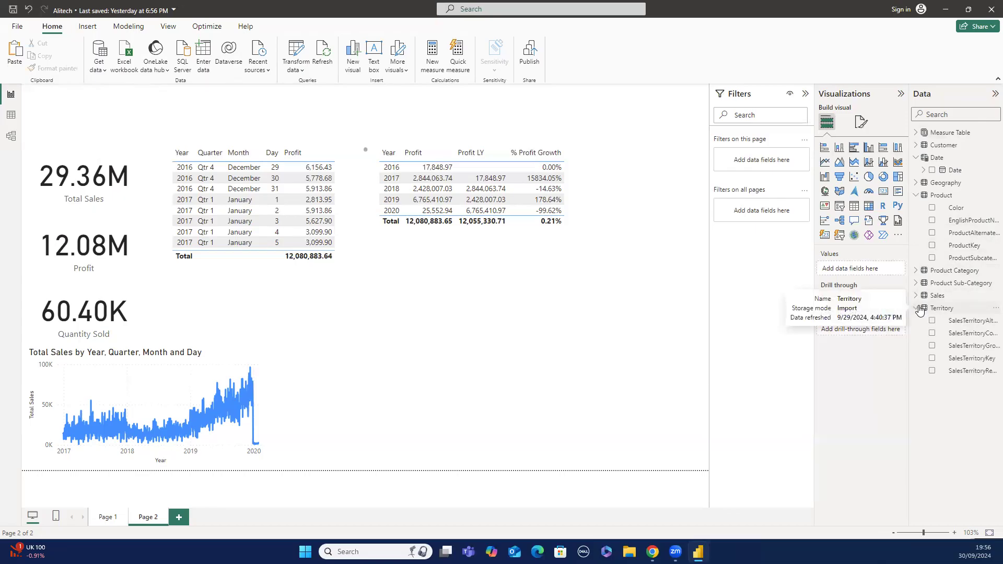
click(932, 334)
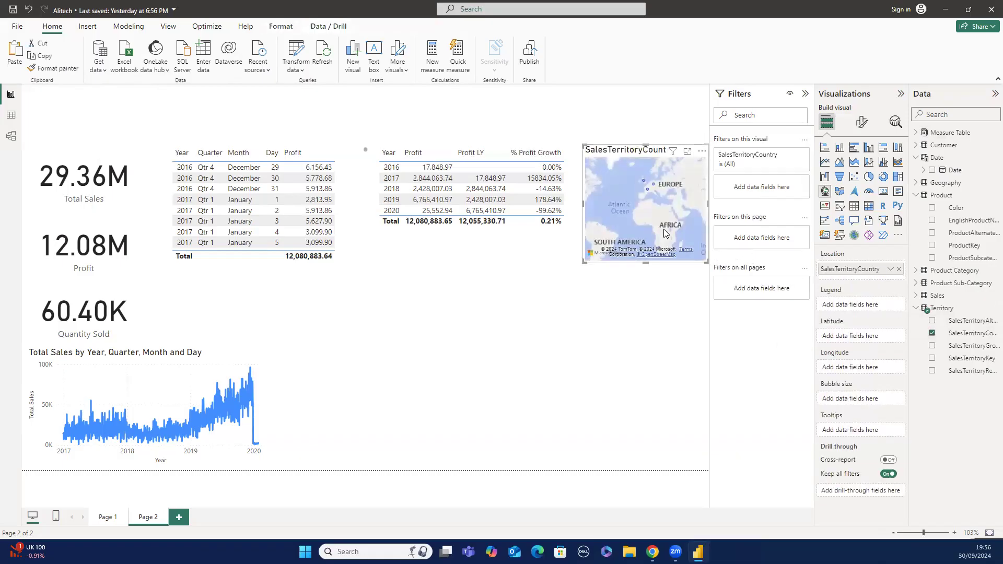
drag(663, 229, 657, 236)
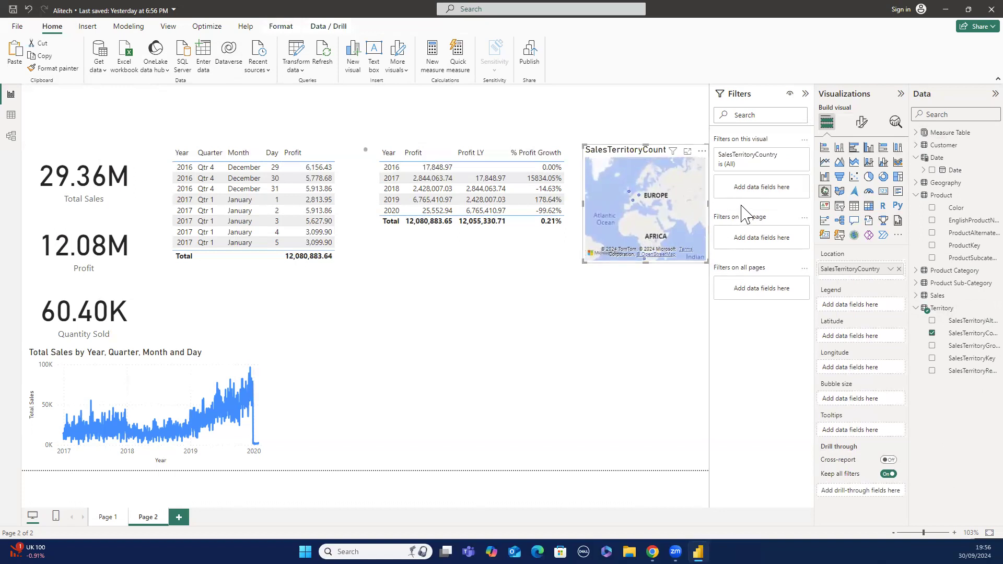
click(46, 43)
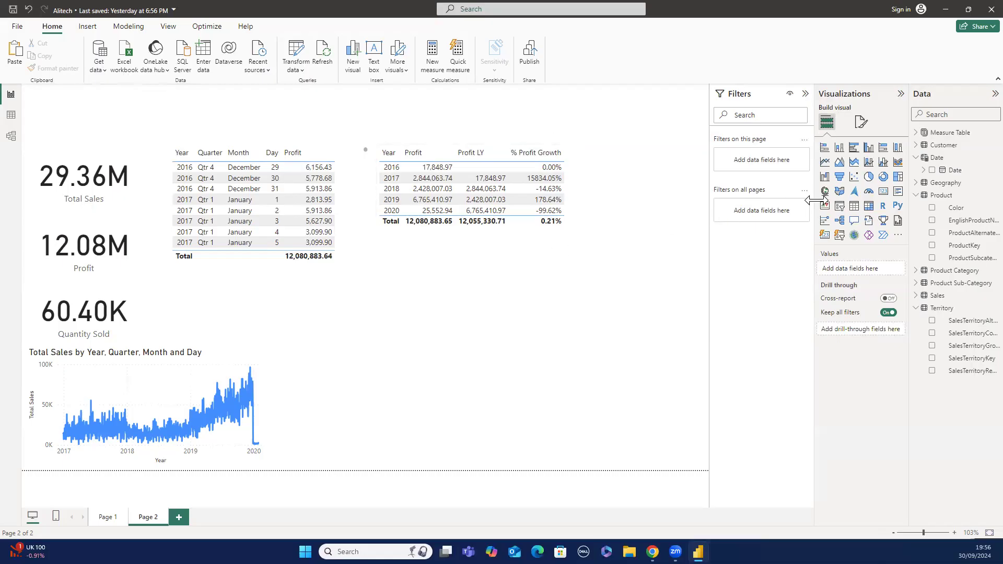
Insert a new table visual below the yearly profit table and add EnglishProductName from the Product table to it.
right_click(854, 209)
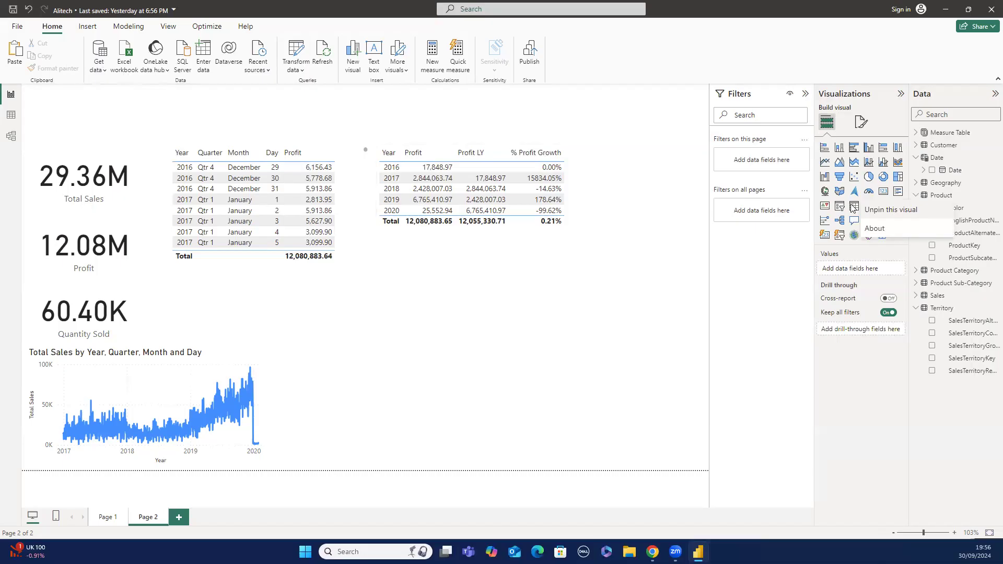
click(854, 207)
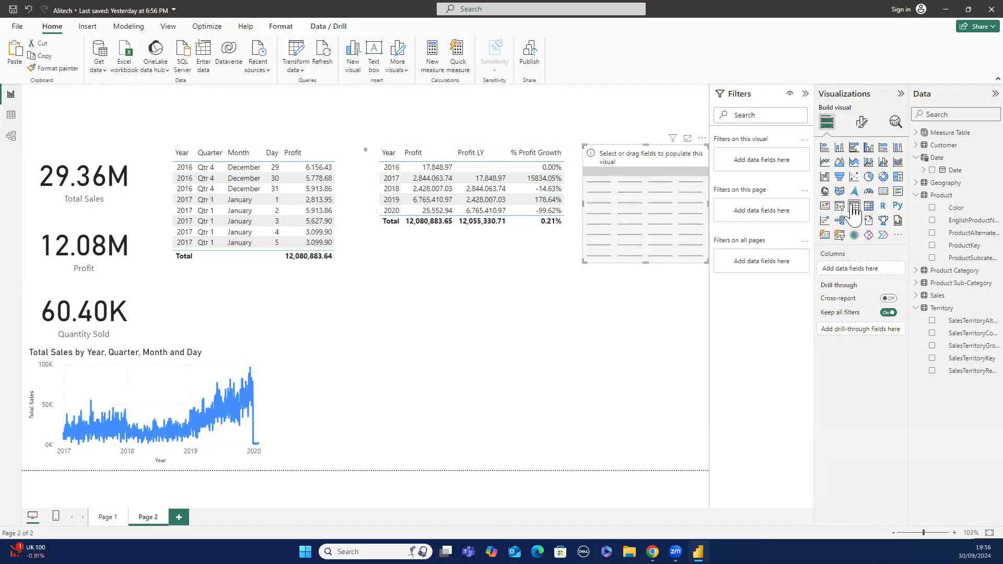
drag(645, 220, 510, 302)
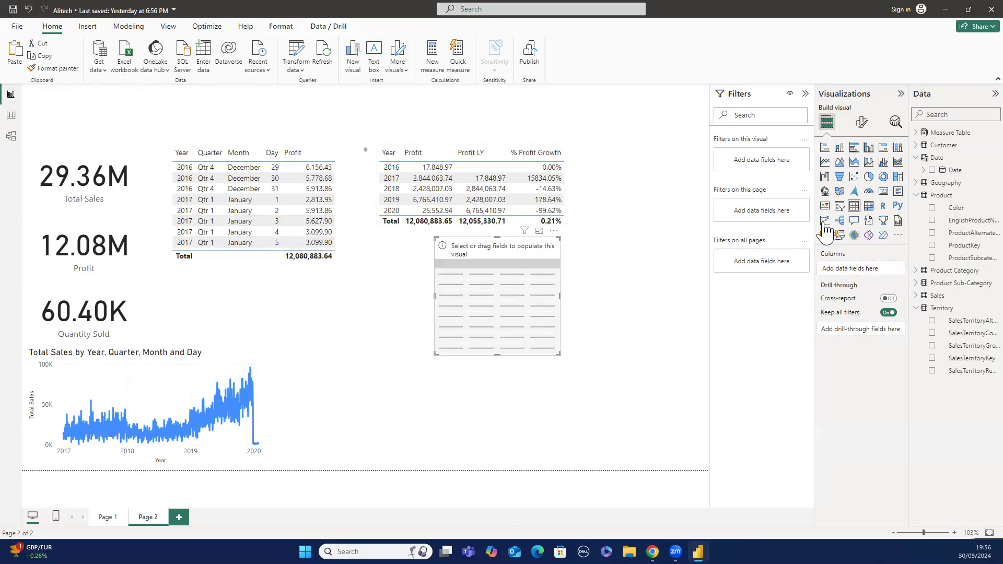
click(931, 221)
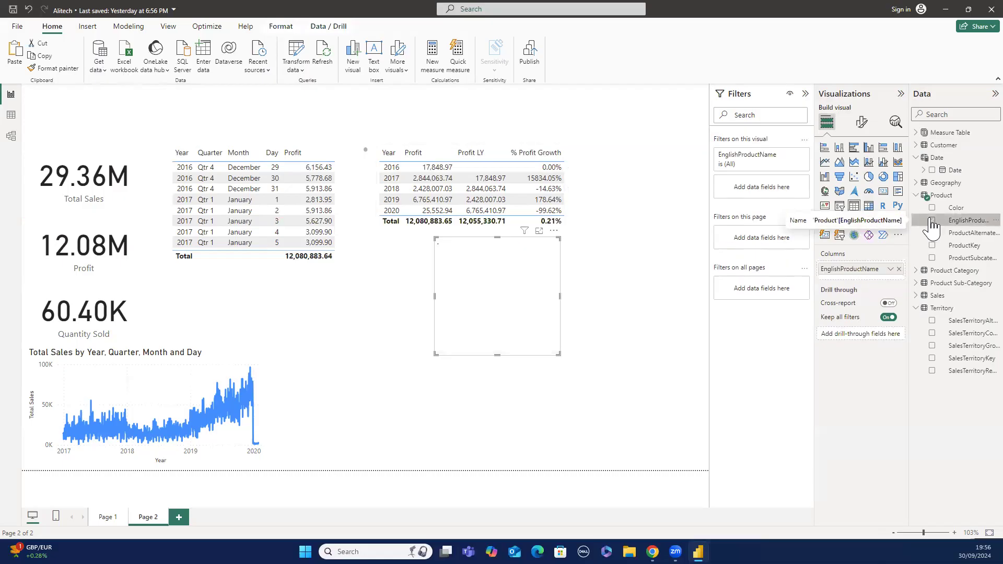
Add the Total Sales measure to the product table, then widen and lengthen the visual to show more rows.
click(916, 197)
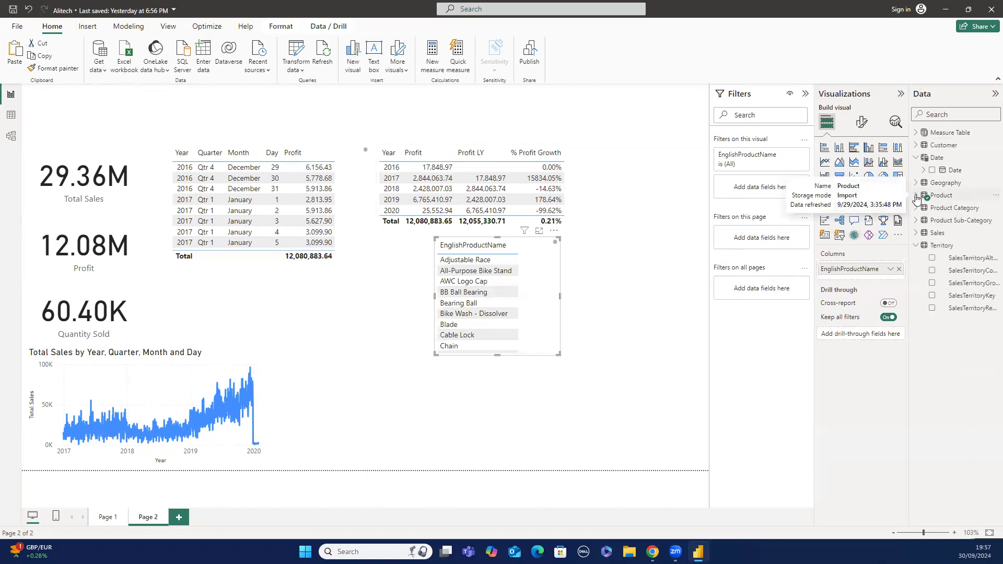
click(917, 133)
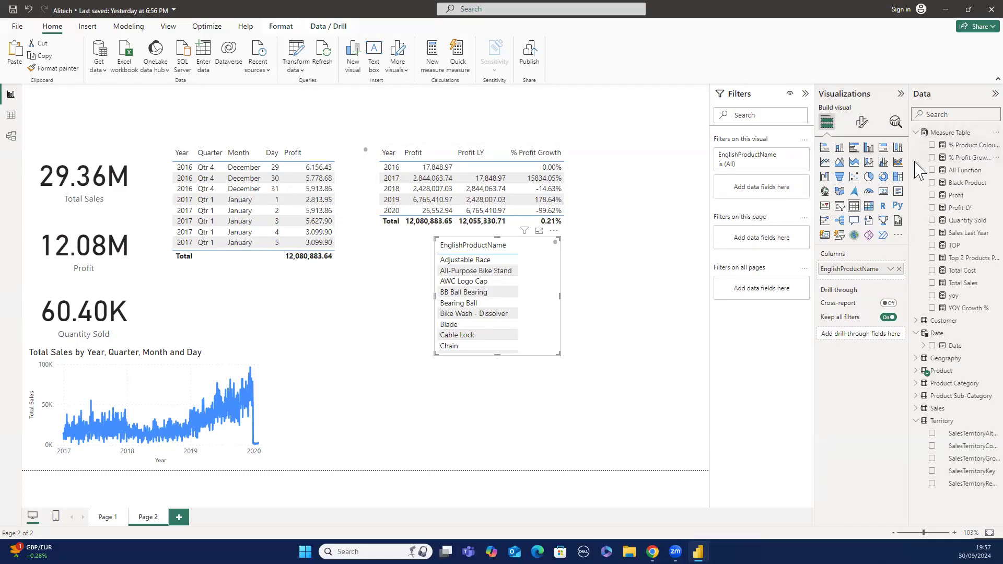
click(933, 284)
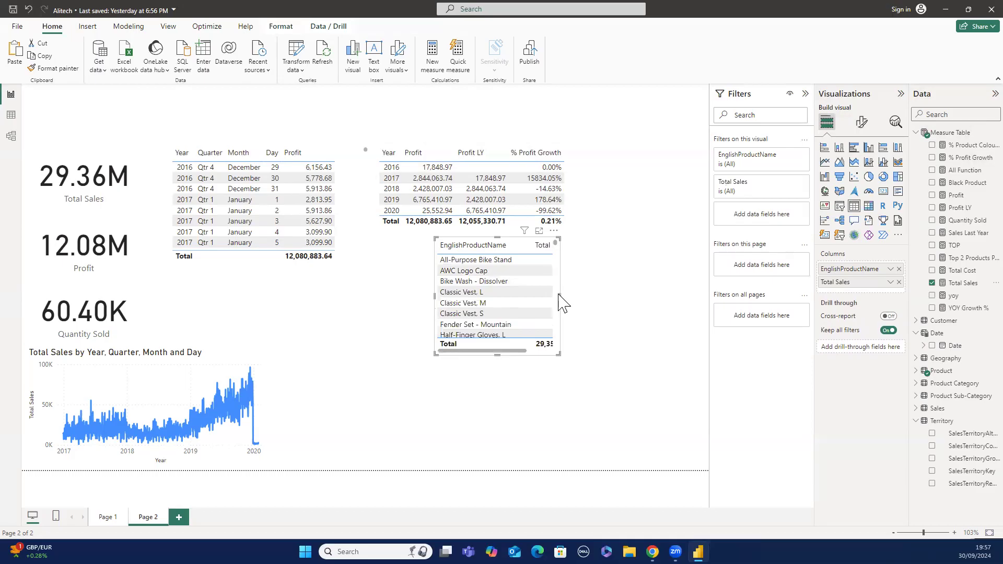
drag(558, 295, 604, 294)
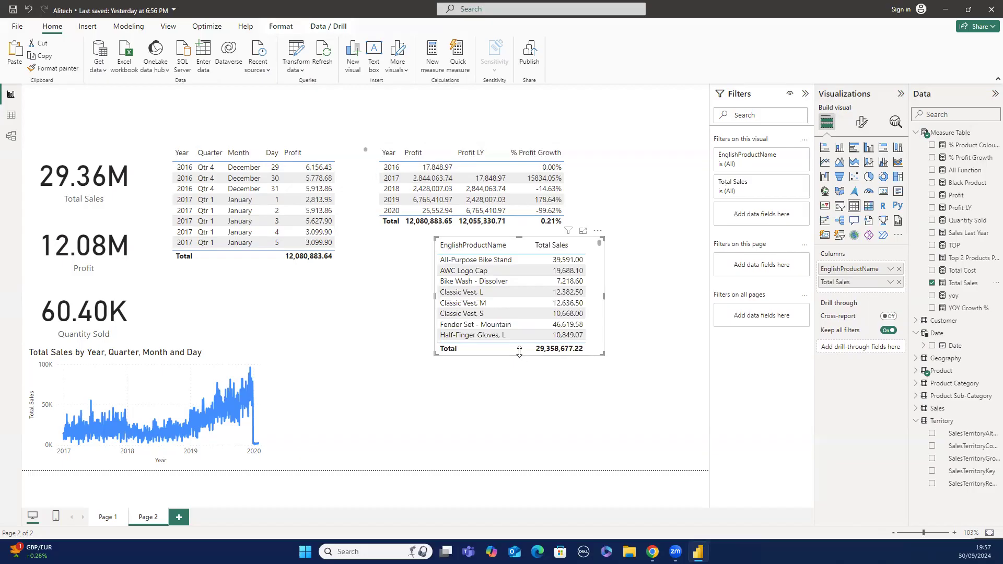
drag(519, 352, 500, 461)
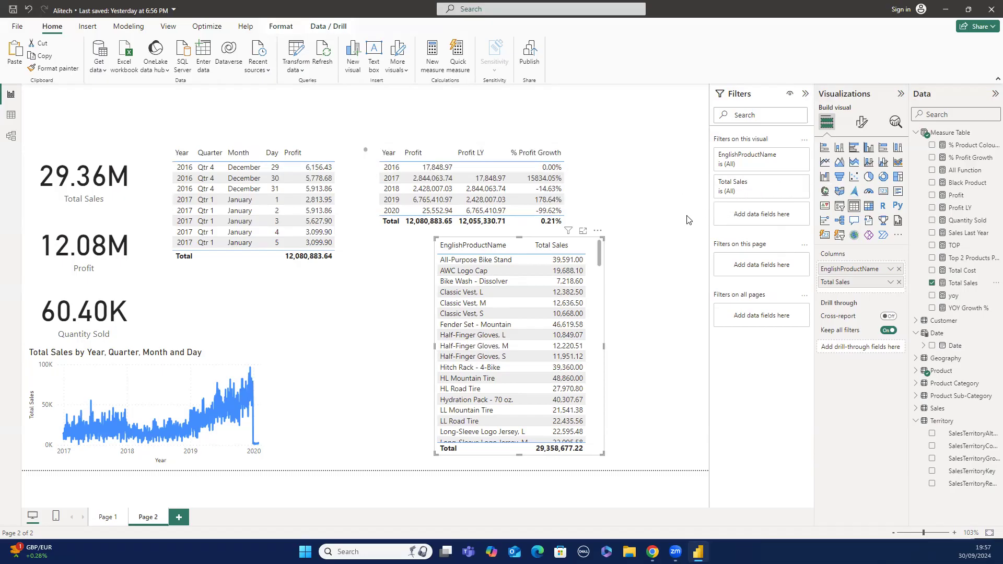
Filter EnglishProductName in the product table with a Top N filter showing the top 10 by Total Sales.
click(789, 155)
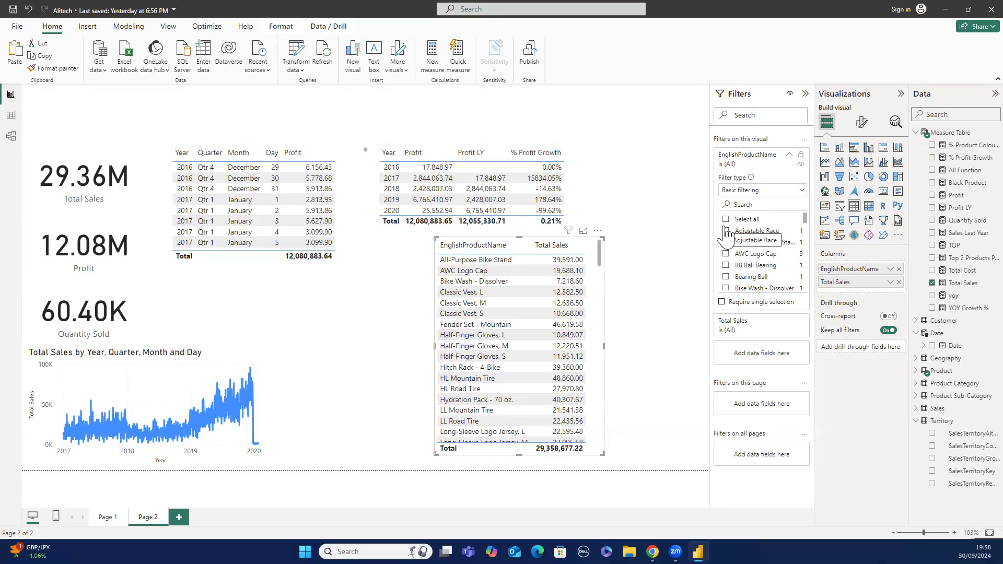
click(800, 192)
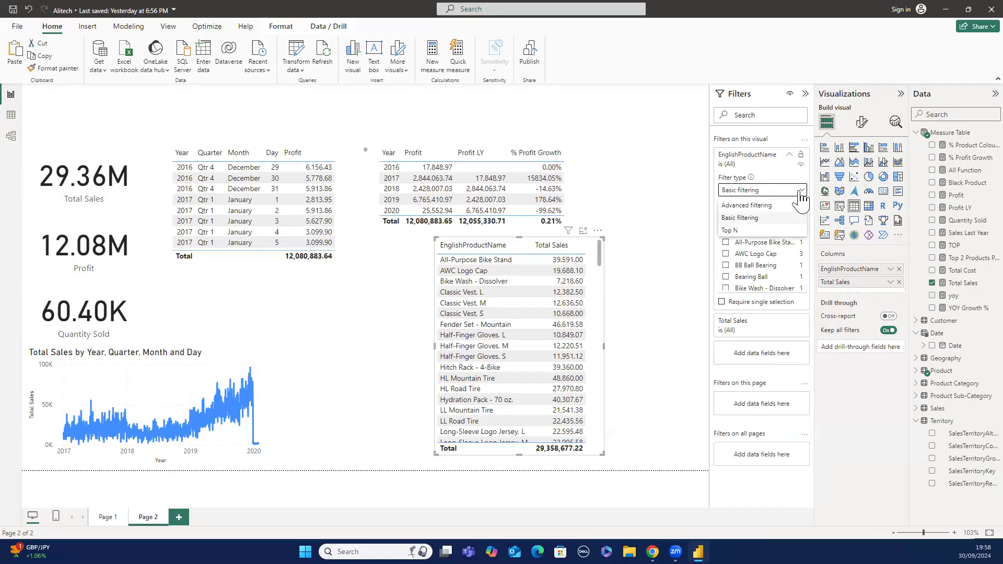
click(753, 230)
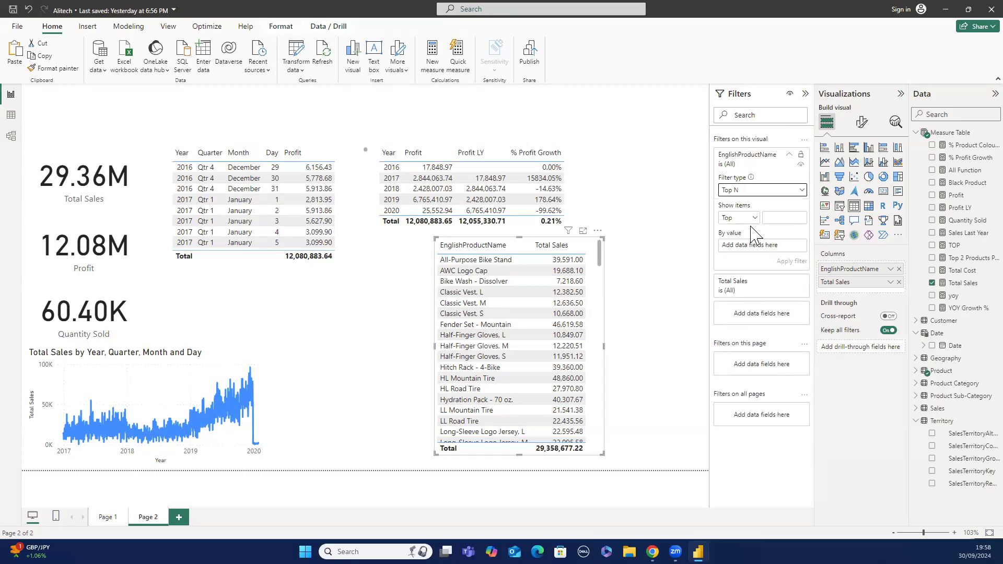
click(770, 219)
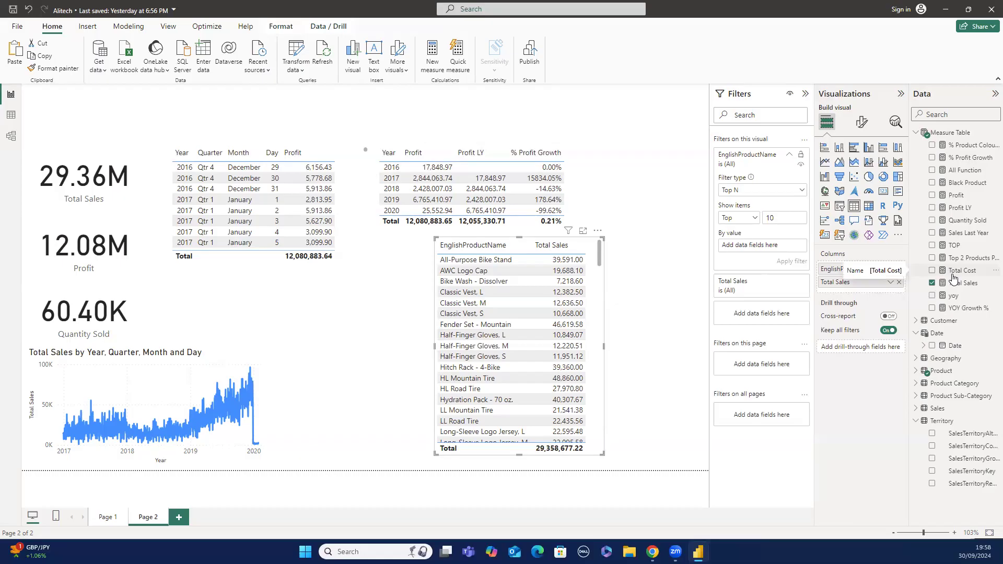
drag(955, 283, 763, 239)
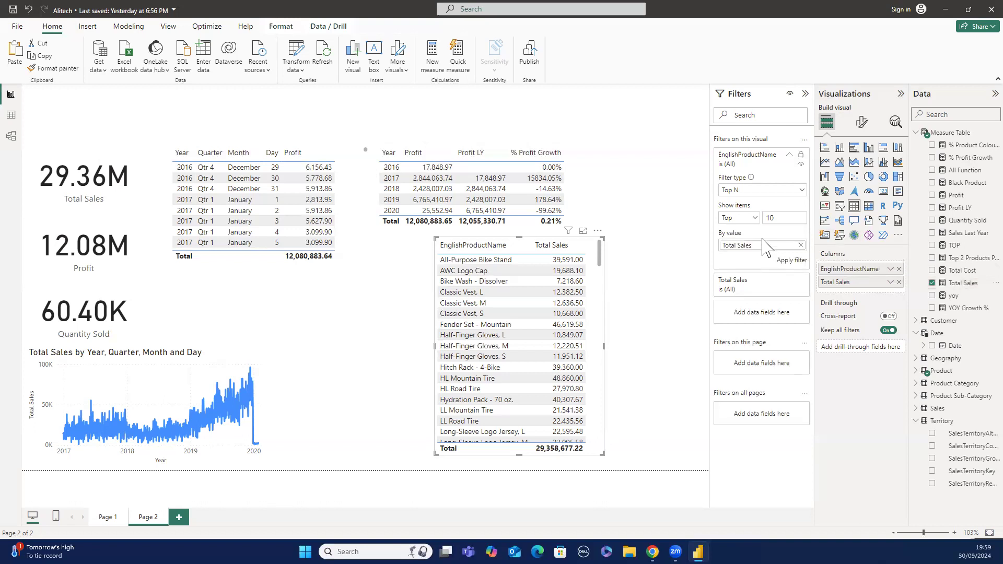
click(786, 260)
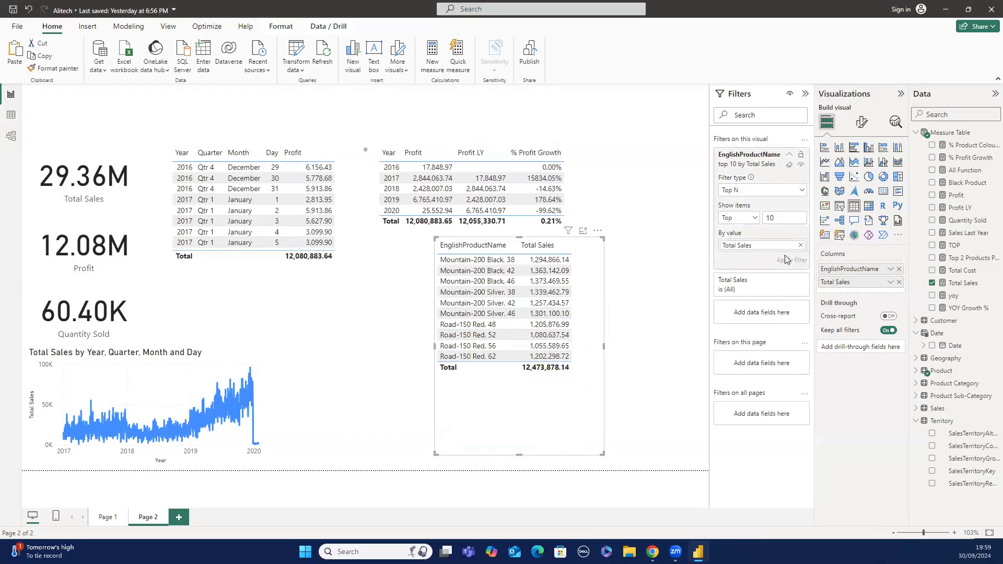
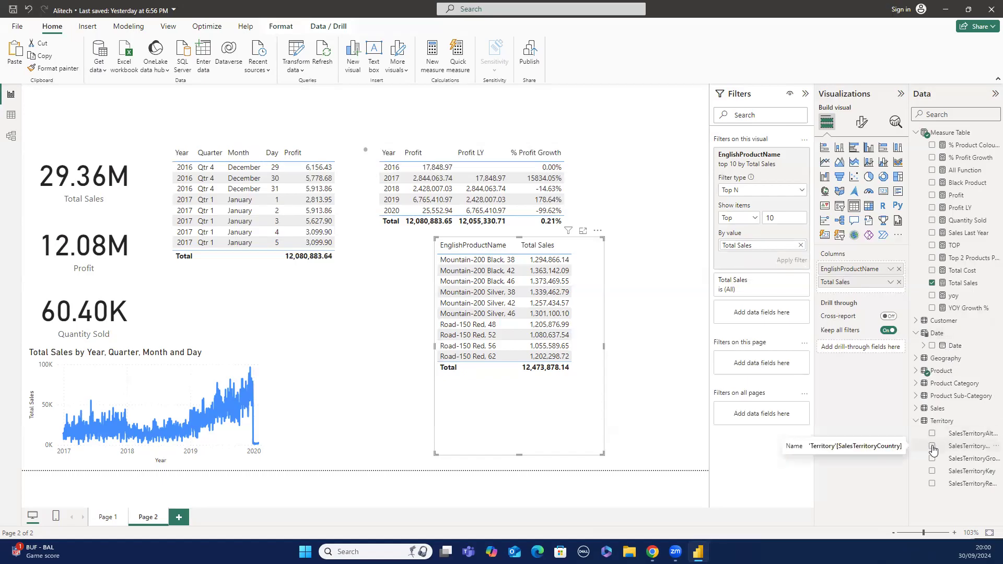
Add SalesTerritoryCountry to the product table as its first column, ahead of EnglishProductName and Total Sales, and widen the visual.
click(933, 448)
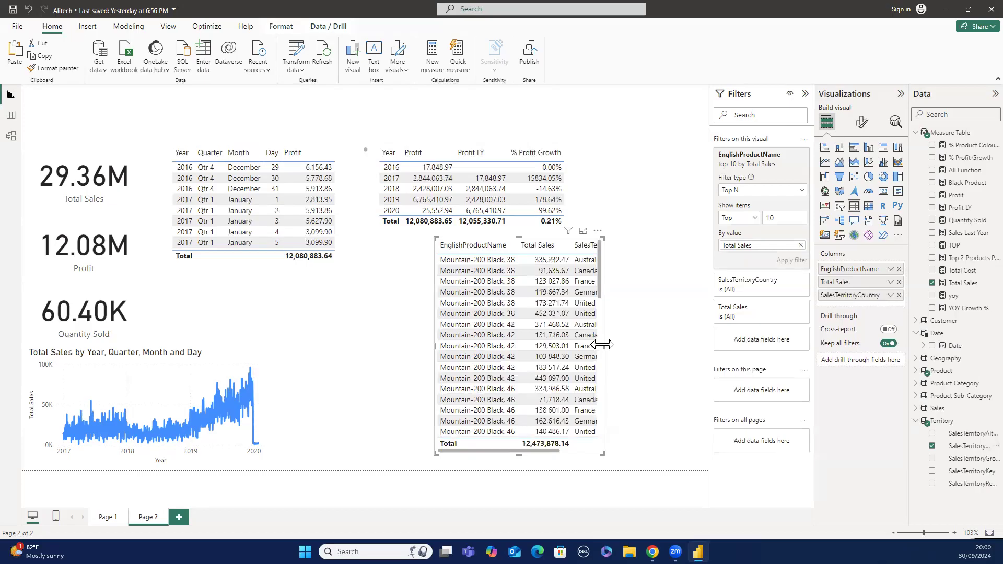
drag(602, 345, 636, 346)
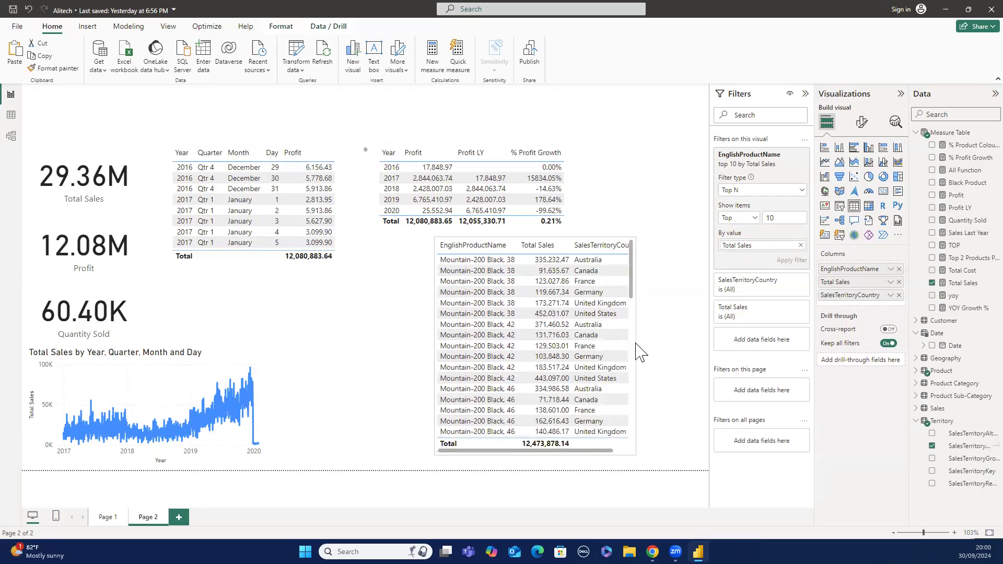
right_click(843, 295)
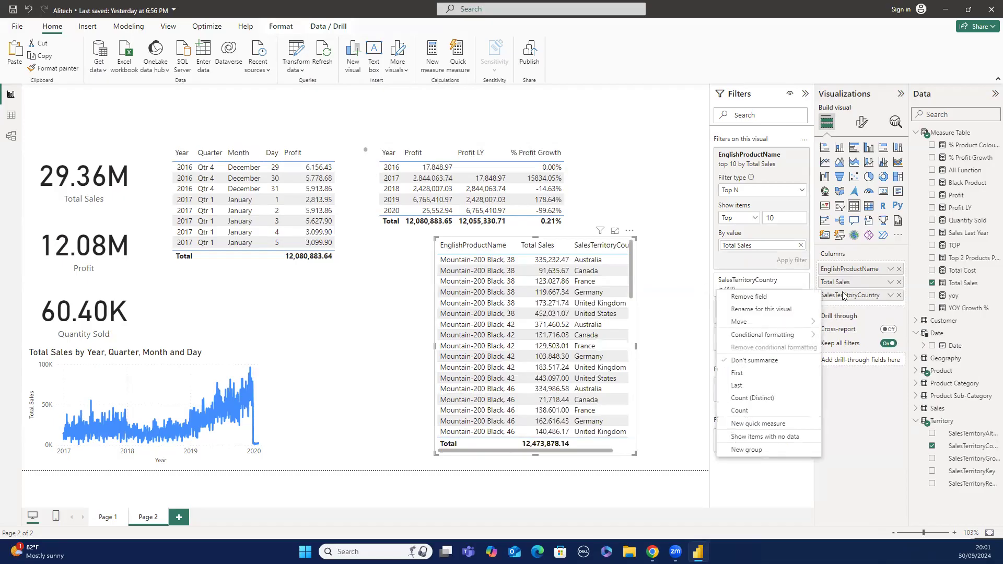
click(842, 295)
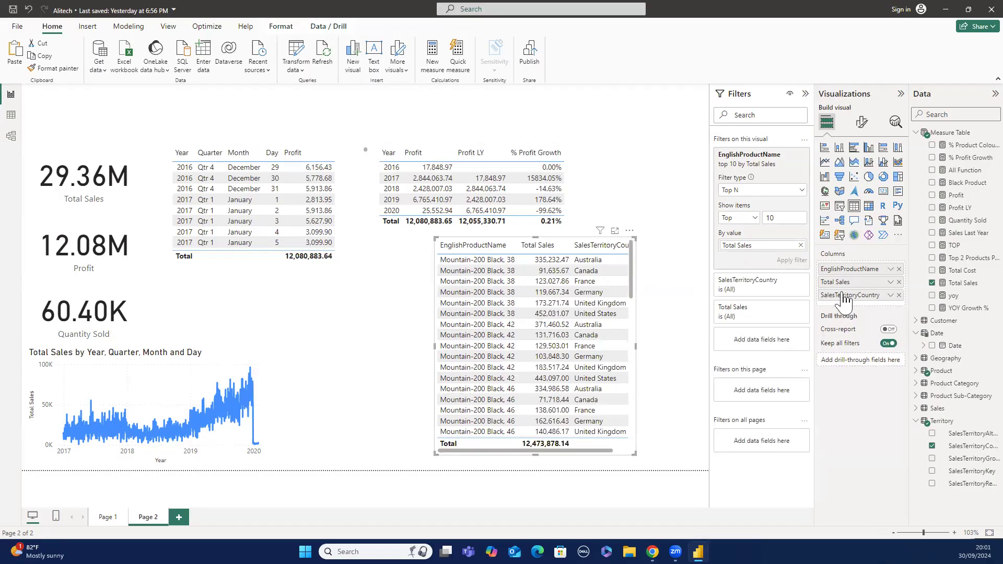
drag(843, 296, 846, 276)
right_click(846, 275)
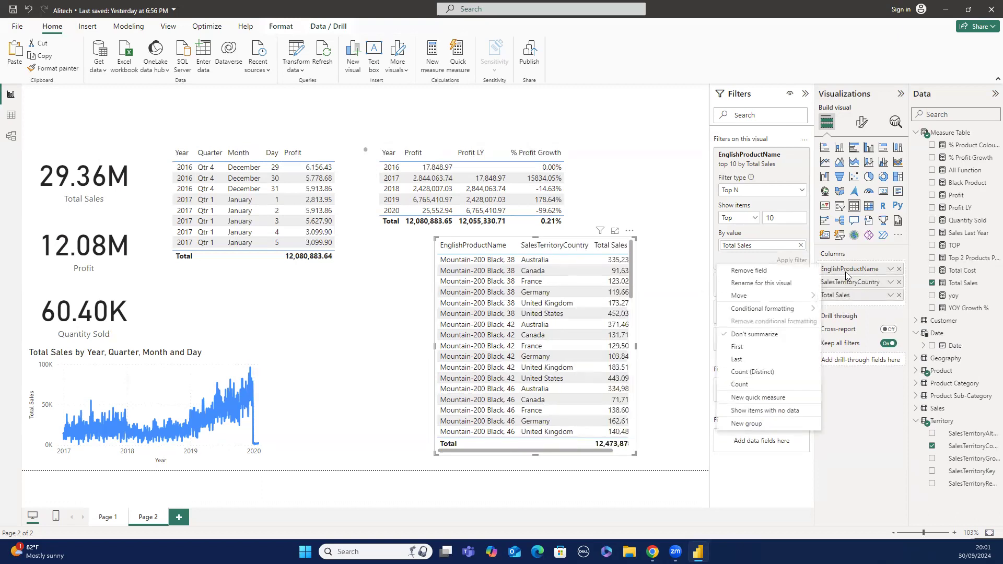
click(846, 282)
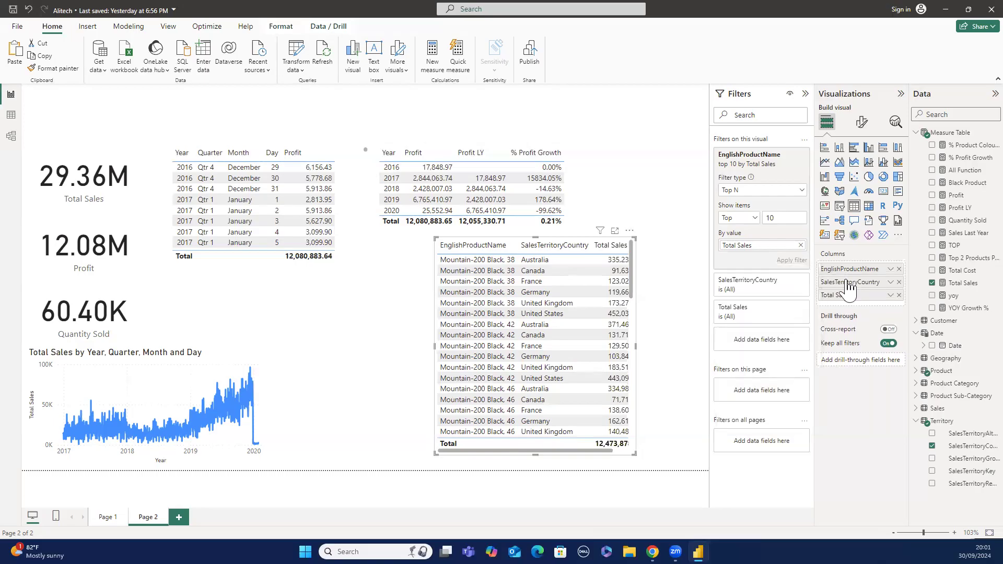
drag(846, 283, 847, 269)
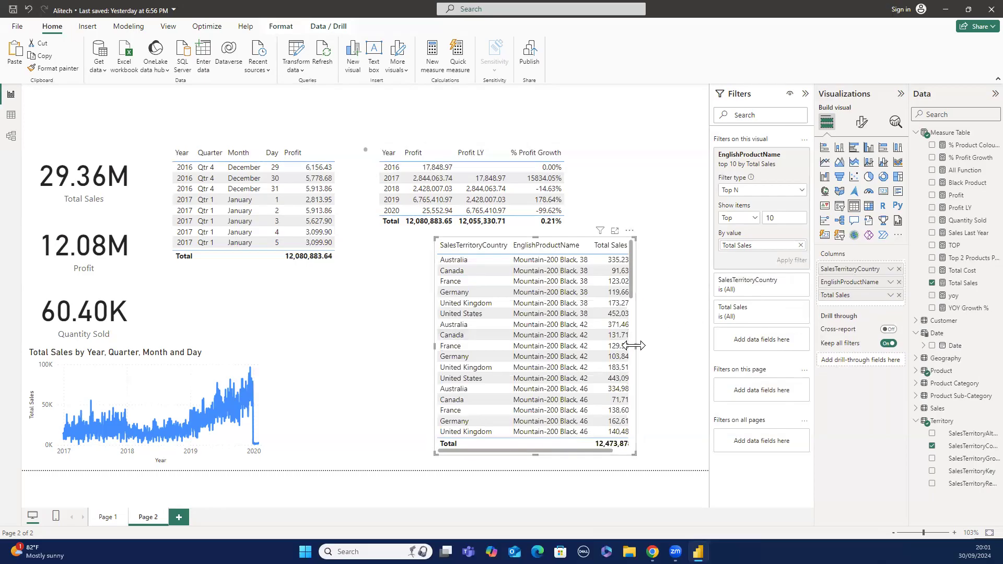
drag(635, 345, 679, 341)
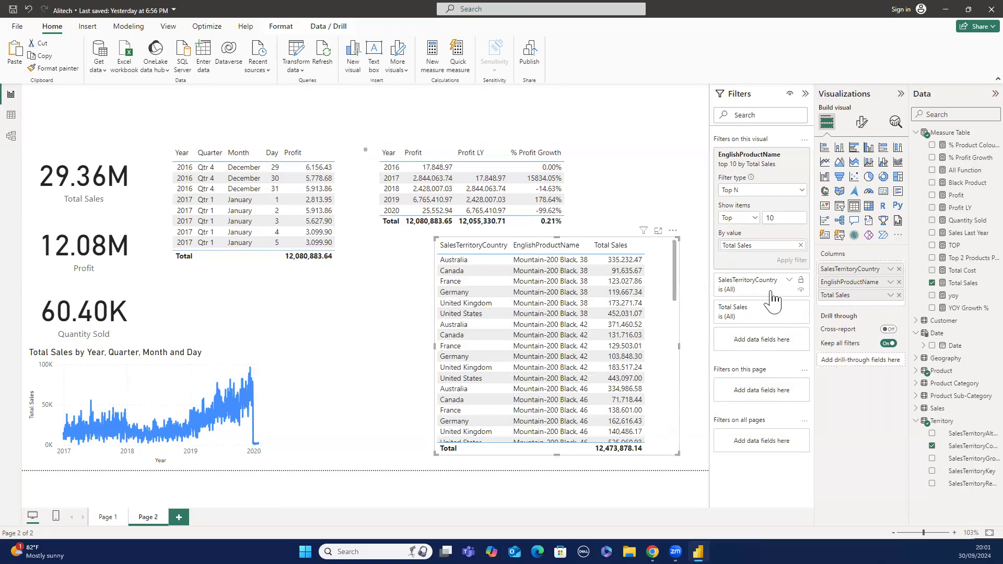
Filter the product table's SalesTerritoryCountry to Australia only using basic filtering.
click(788, 283)
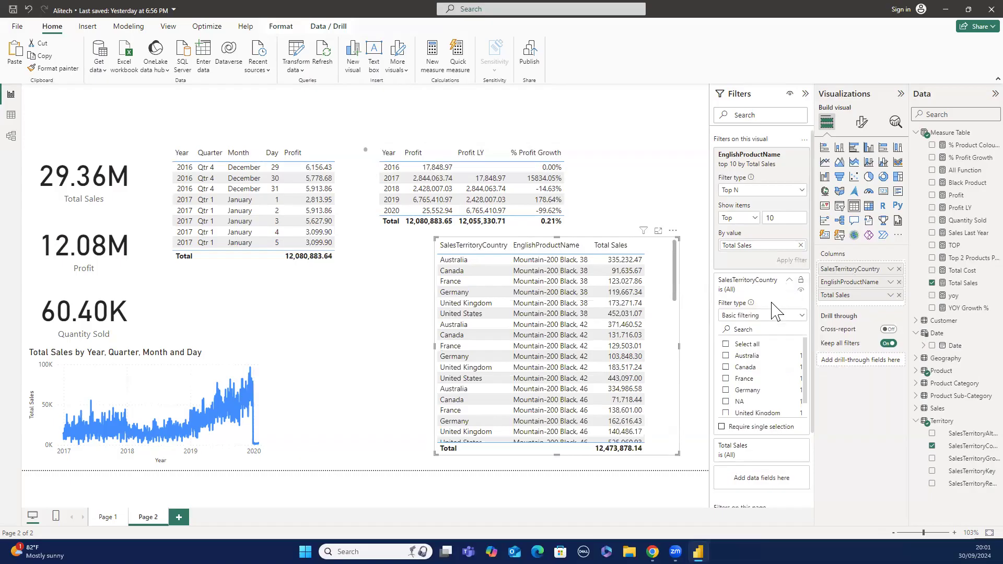
click(726, 357)
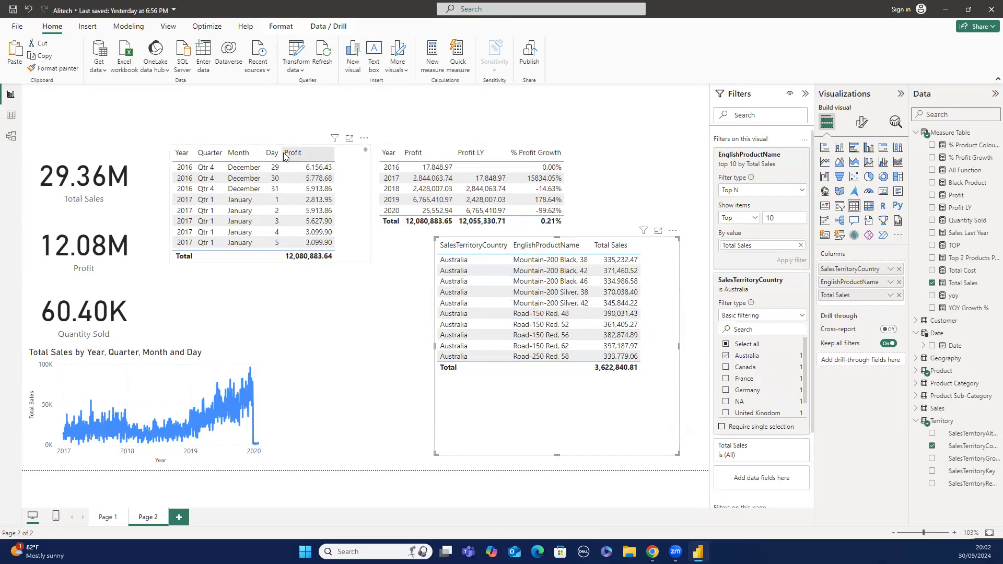
click(364, 184)
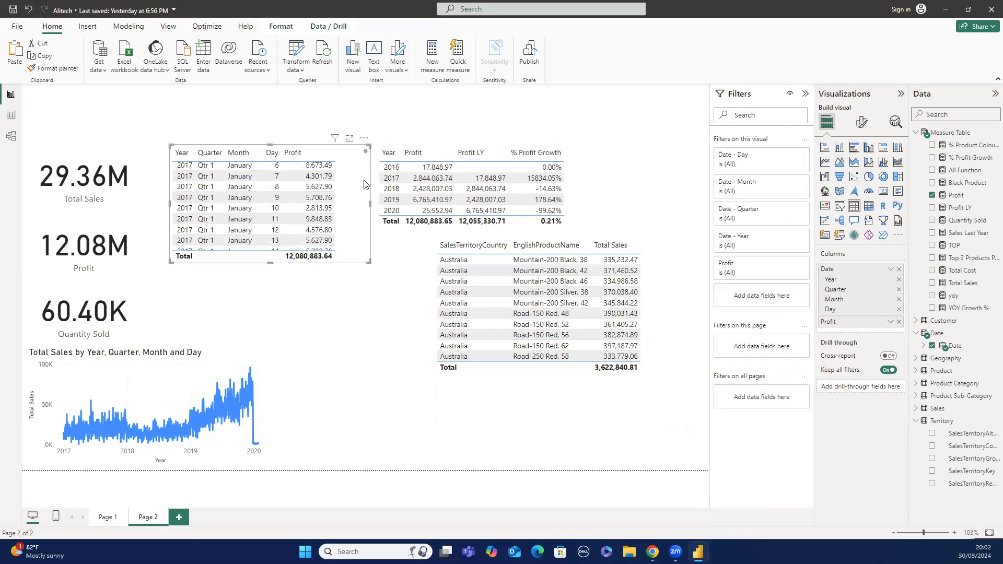
Cut the daily Profit table from the page and fit the product table into its place, making it shorter and narrower.
click(46, 48)
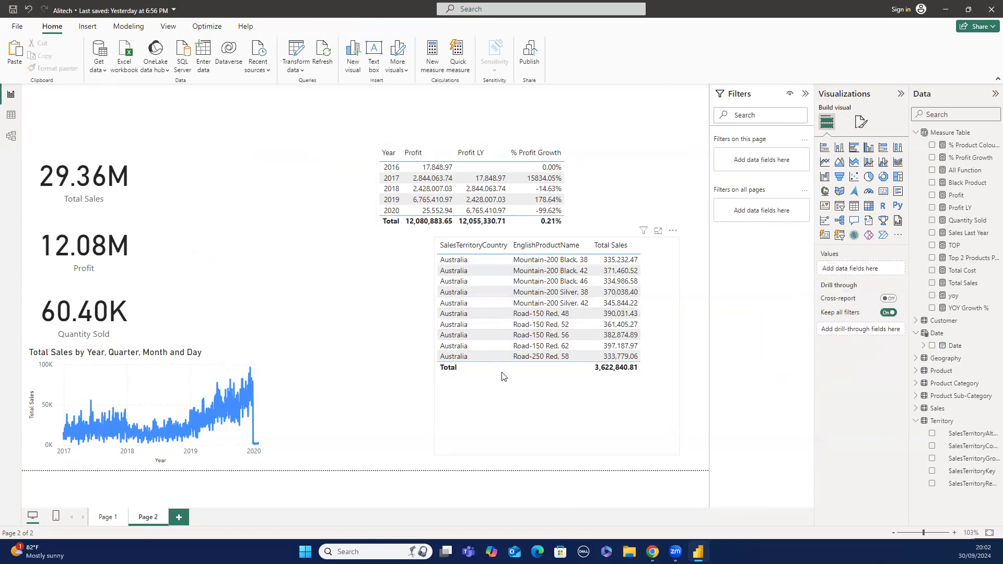
drag(503, 377, 197, 263)
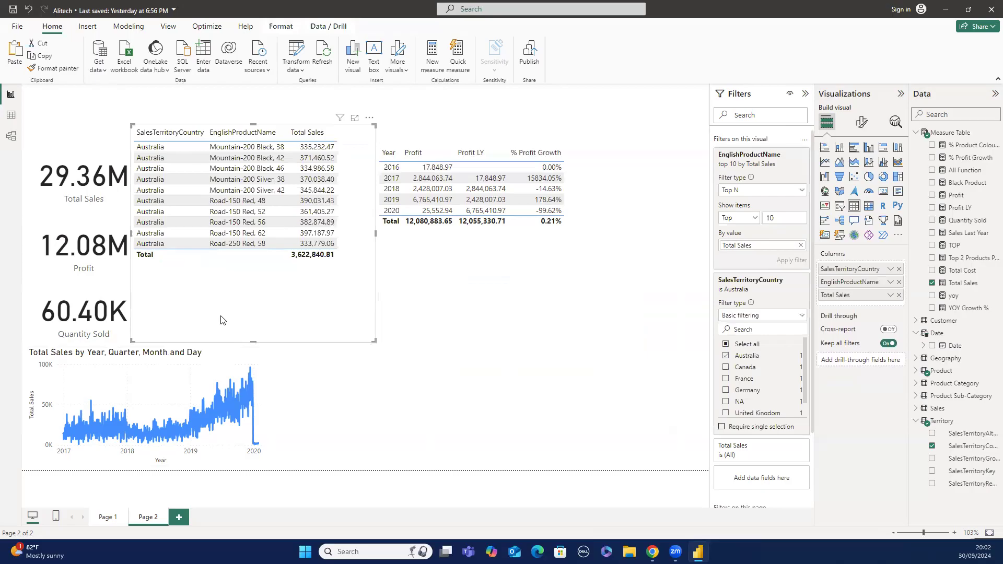
drag(221, 341, 222, 262)
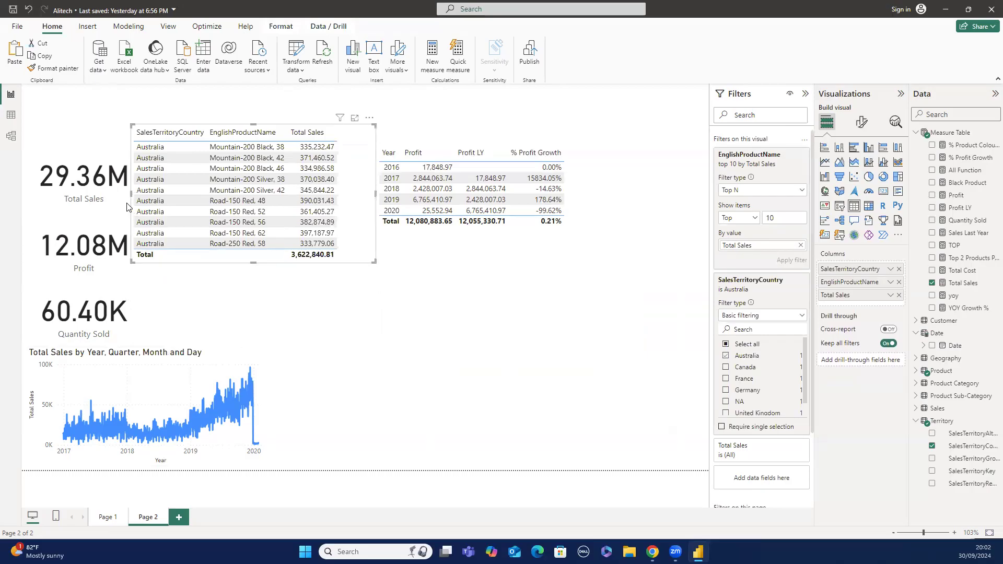
drag(129, 201, 204, 211)
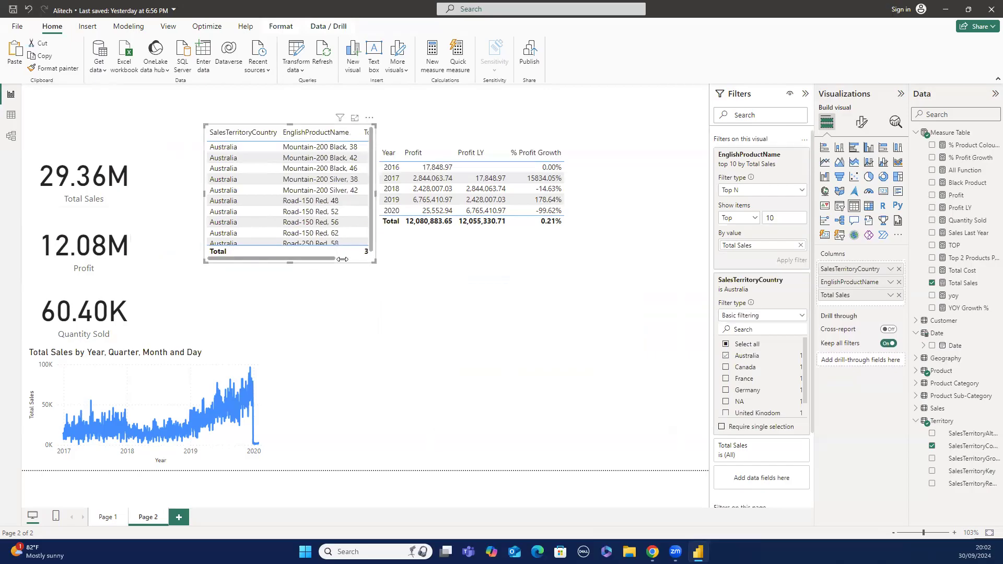
click(342, 259)
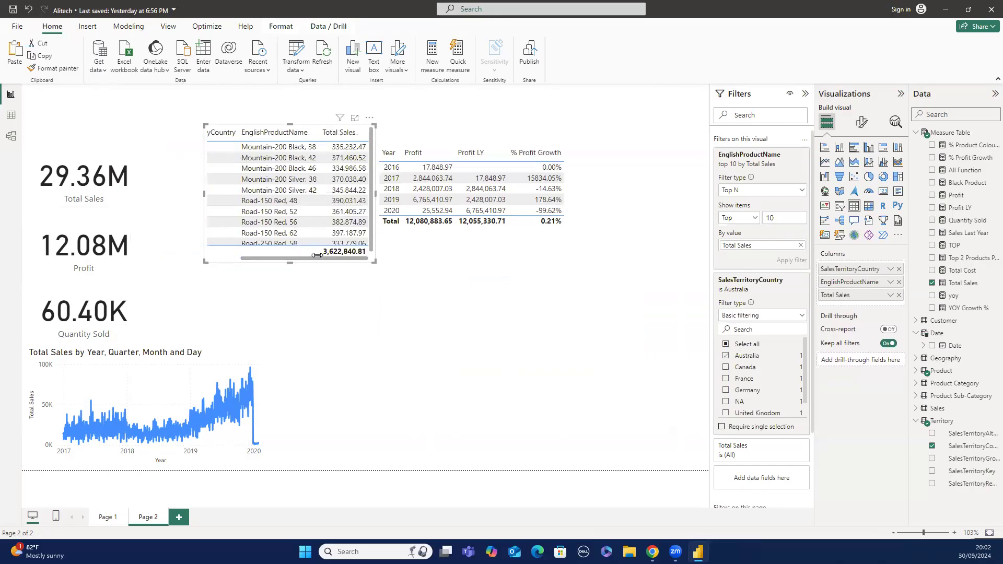
click(343, 348)
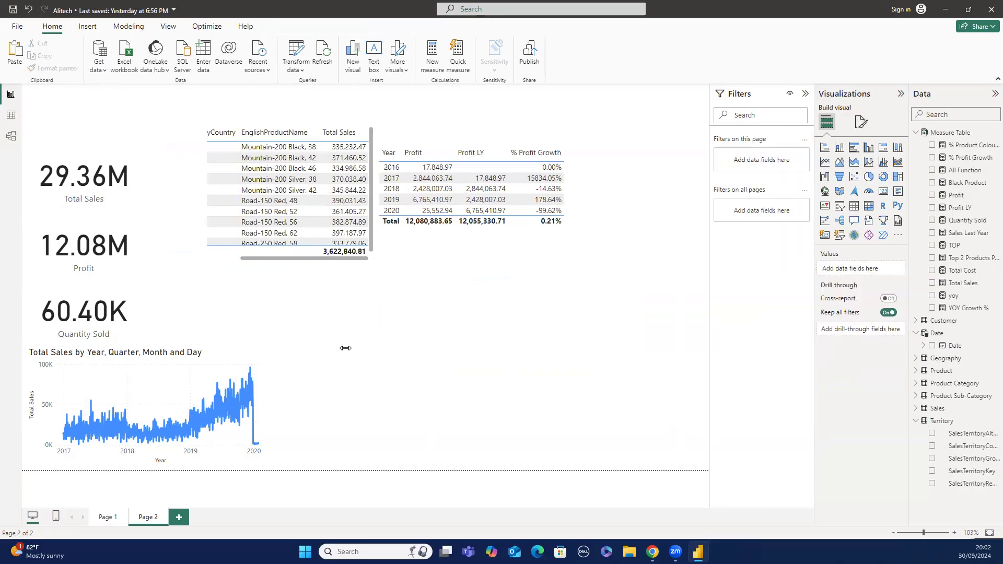
right_click(969, 136)
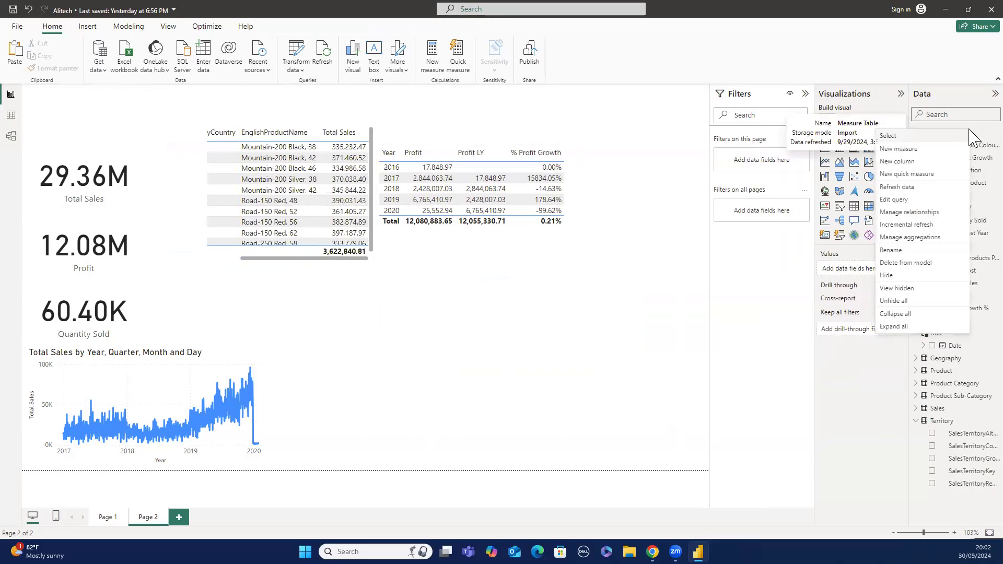
click(943, 149)
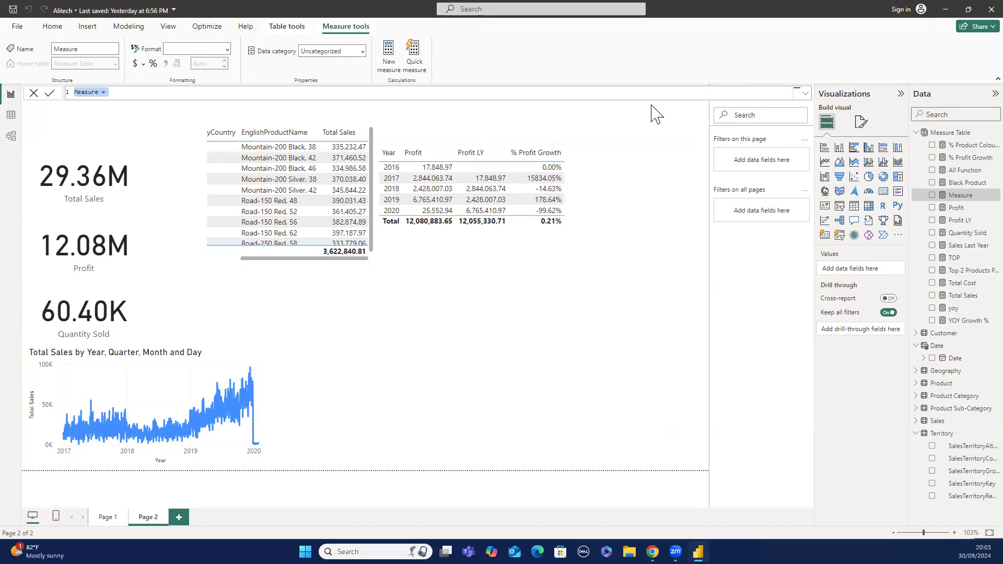
click(626, 159)
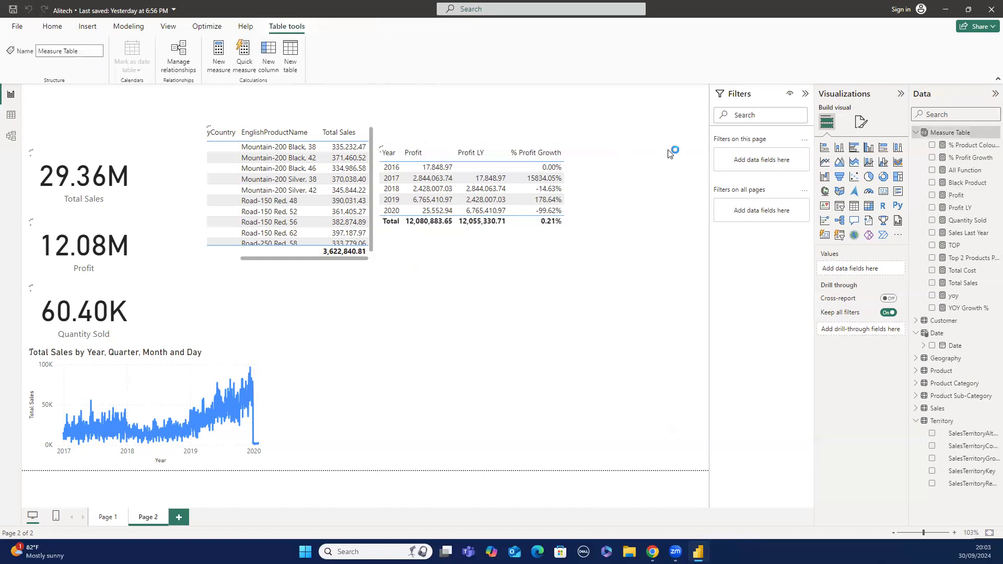
Start a new measure in Measure Table named TOP 2 Products Per Country, with a CALCULATE formula using [Total Sales] as its expression.
right_click(940, 135)
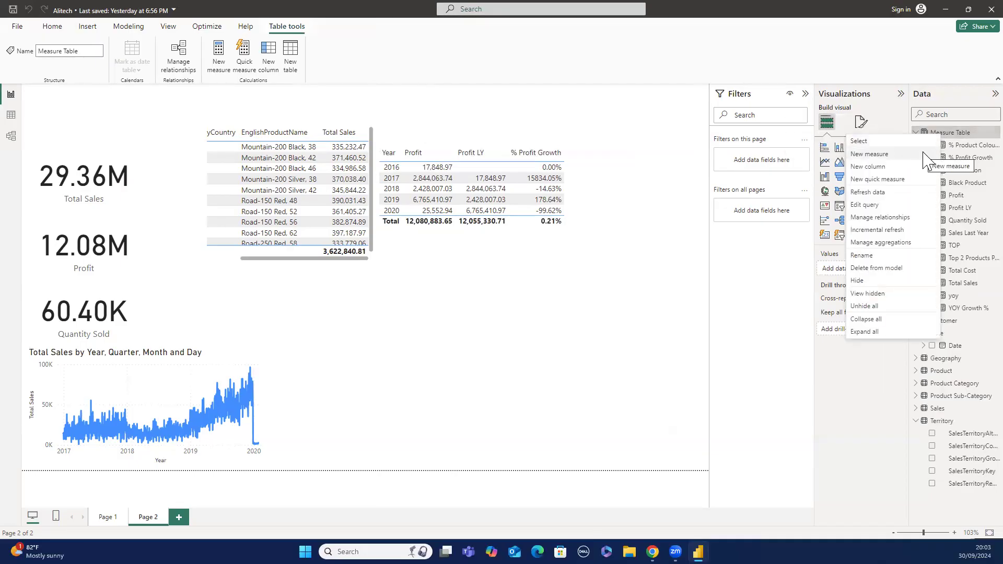
click(922, 151)
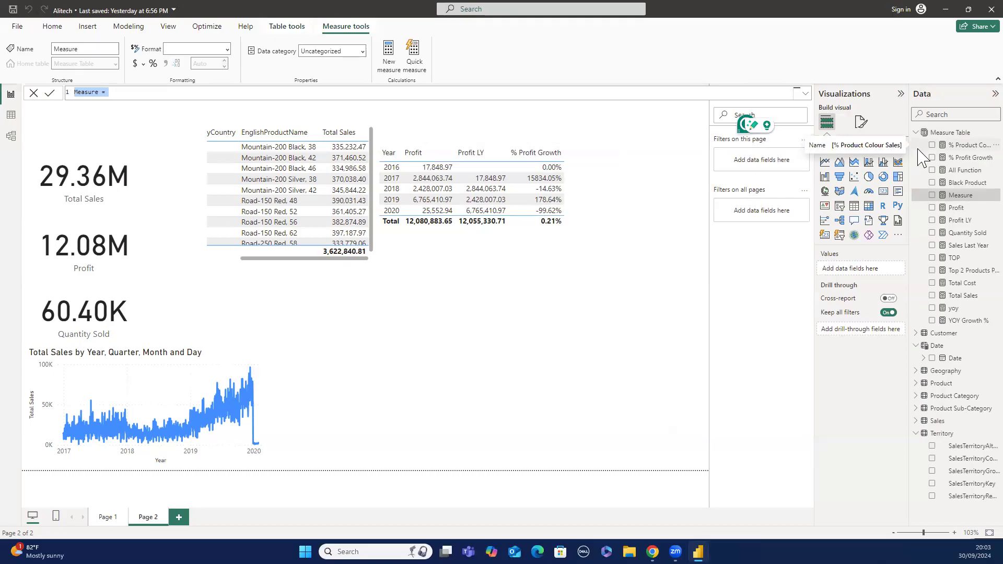
text(TOP)
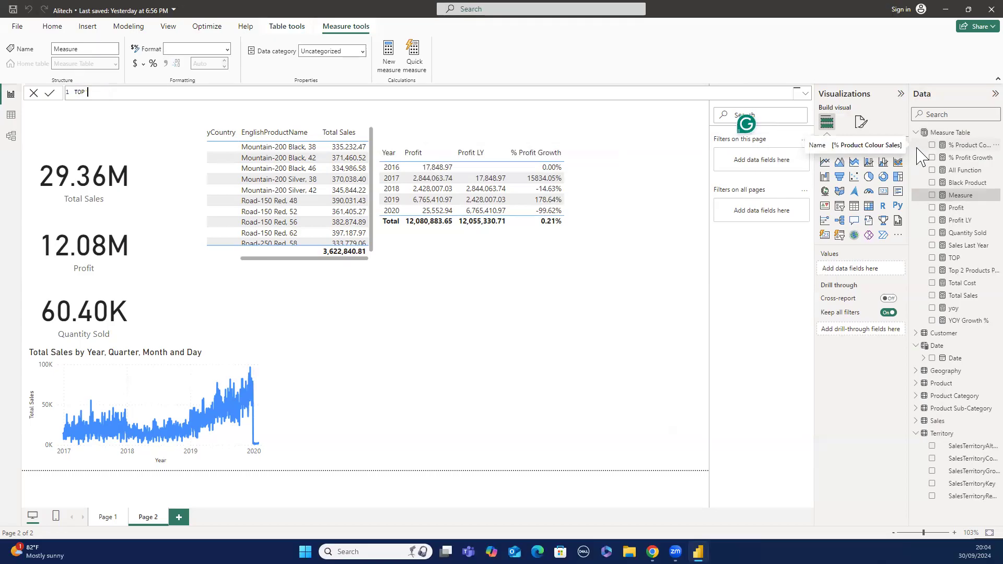
text( 2 Products)
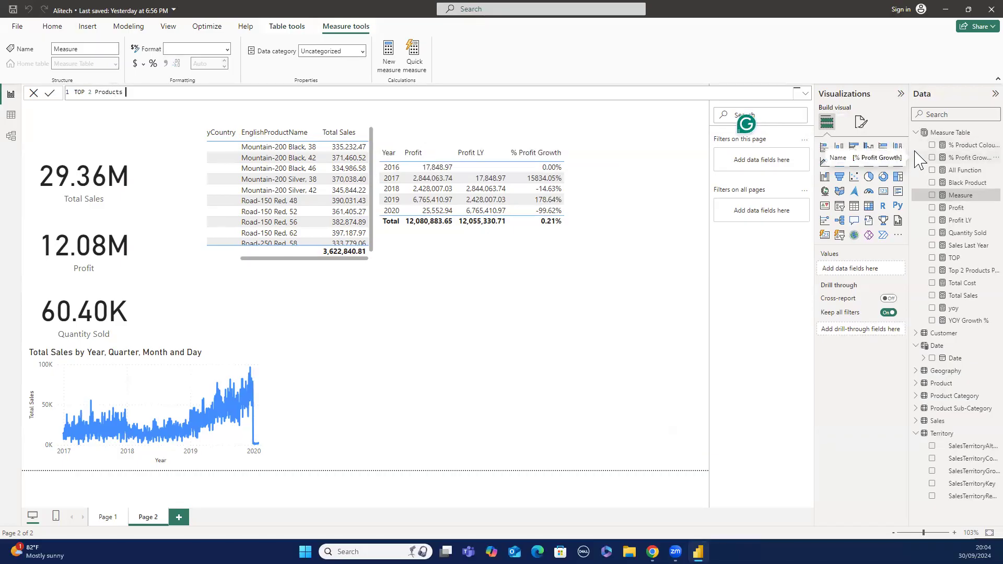
text( Per Country =)
text(ca)
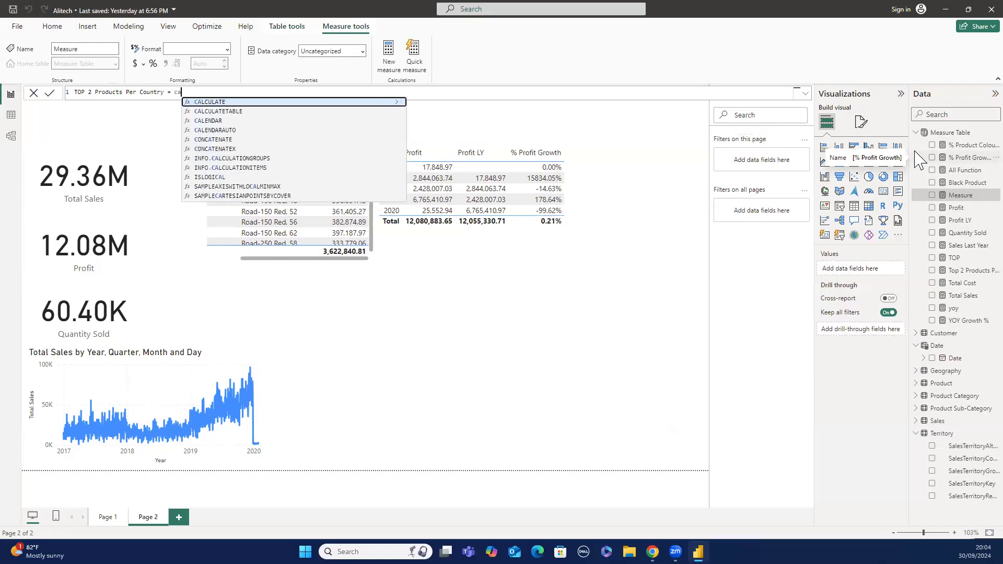
text(l)
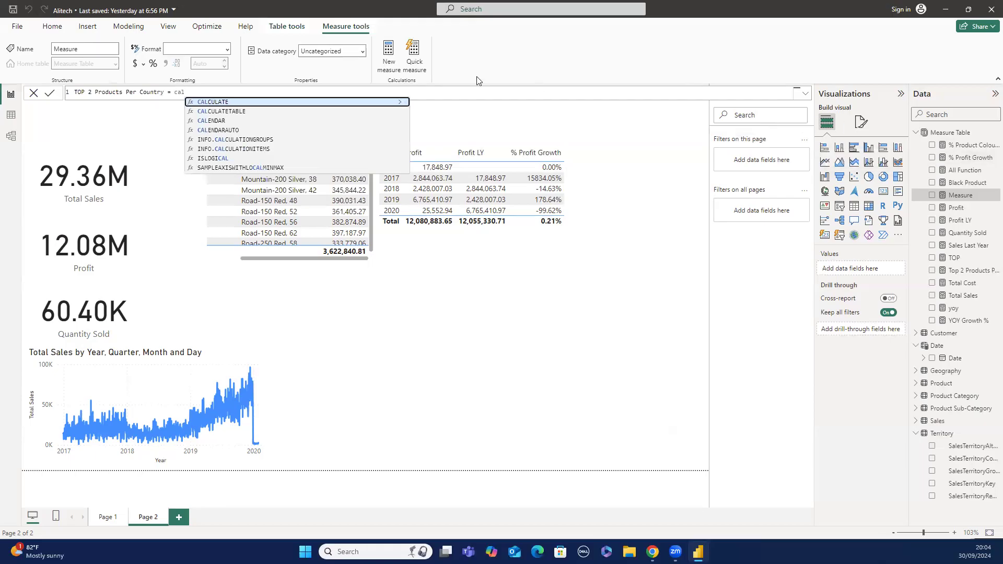
click(376, 101)
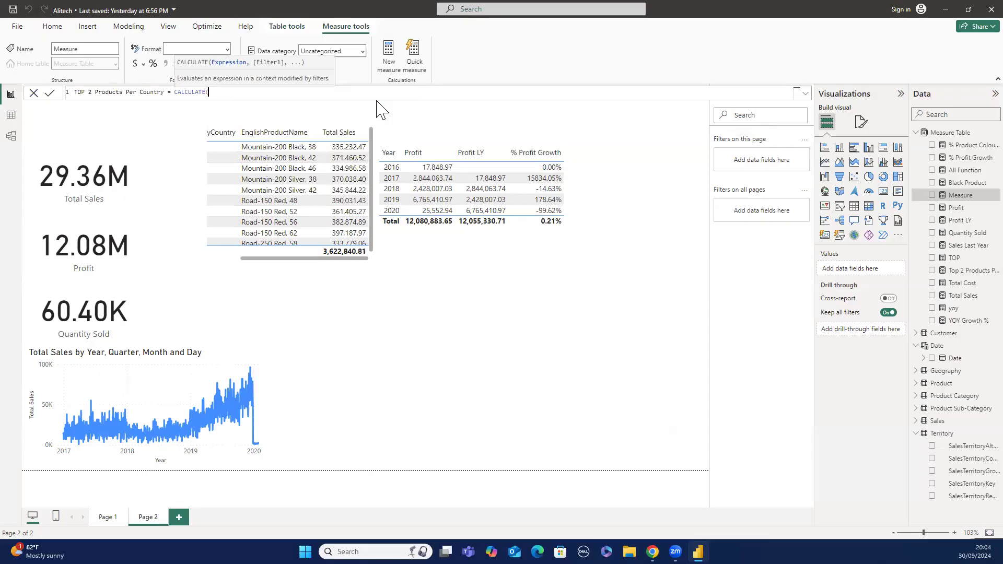
text([)
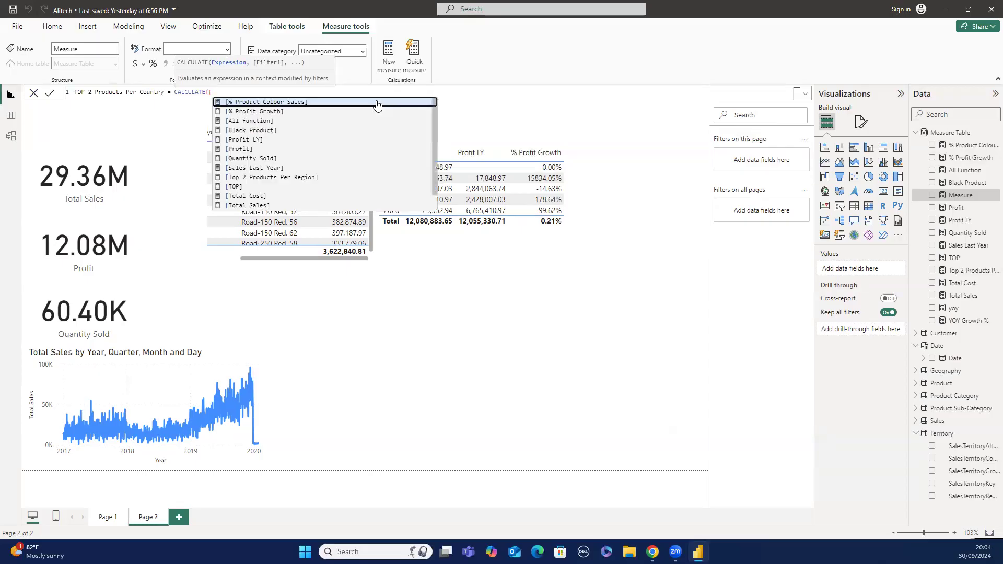
click(286, 206)
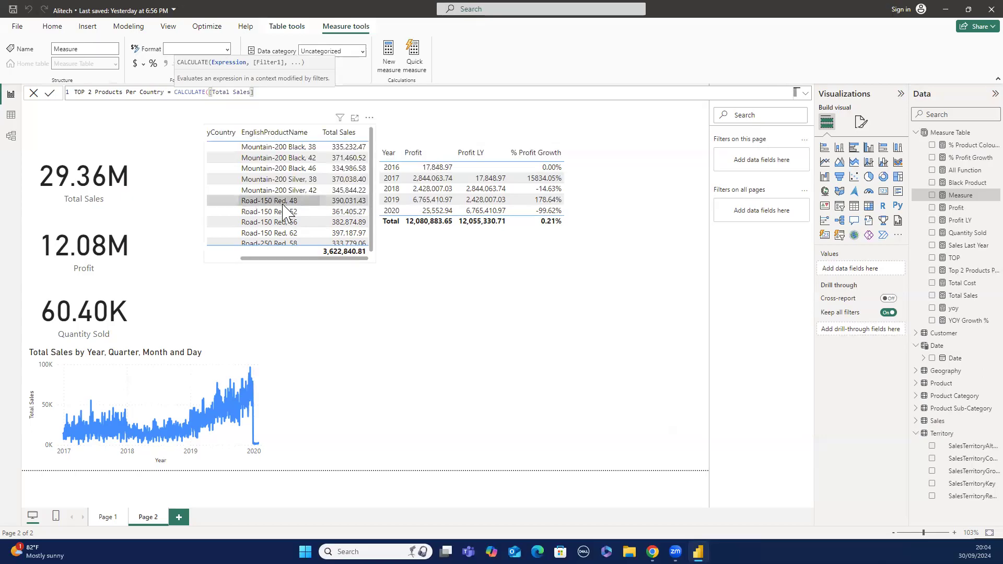
Add a TOPN function as the CALCULATE filter, with 5 as the number of rows and 'Territory' as the table.
text(, )
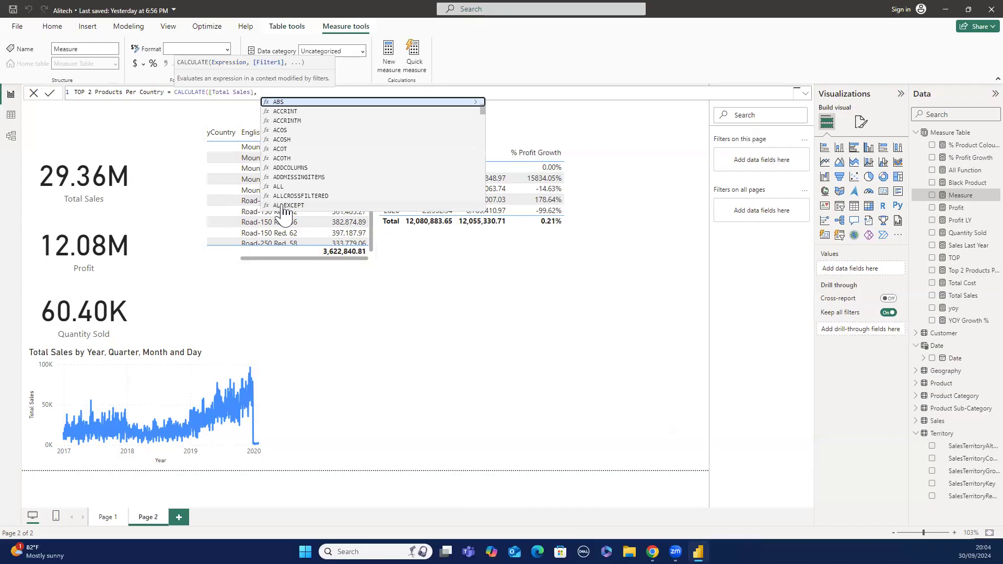
text(top)
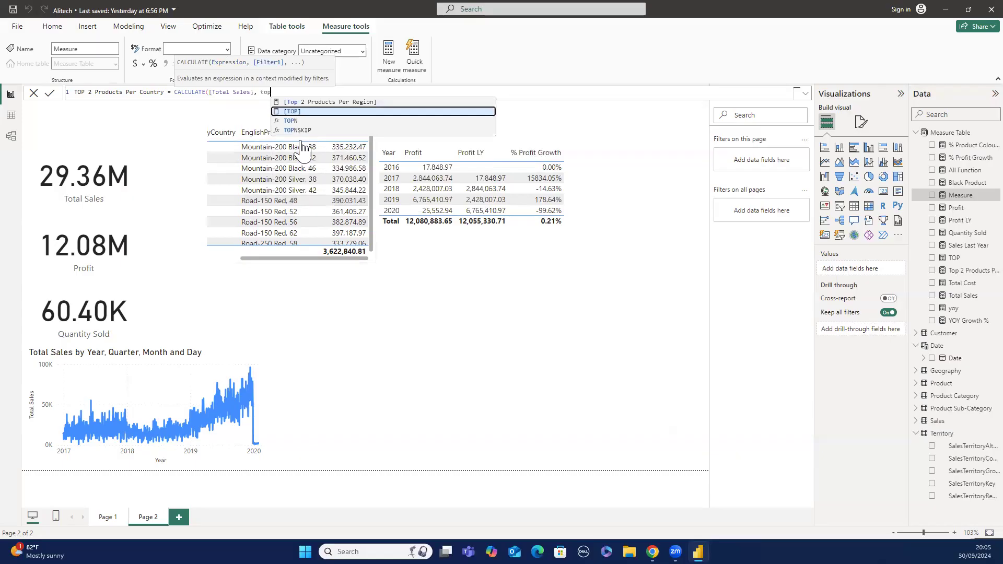
click(303, 121)
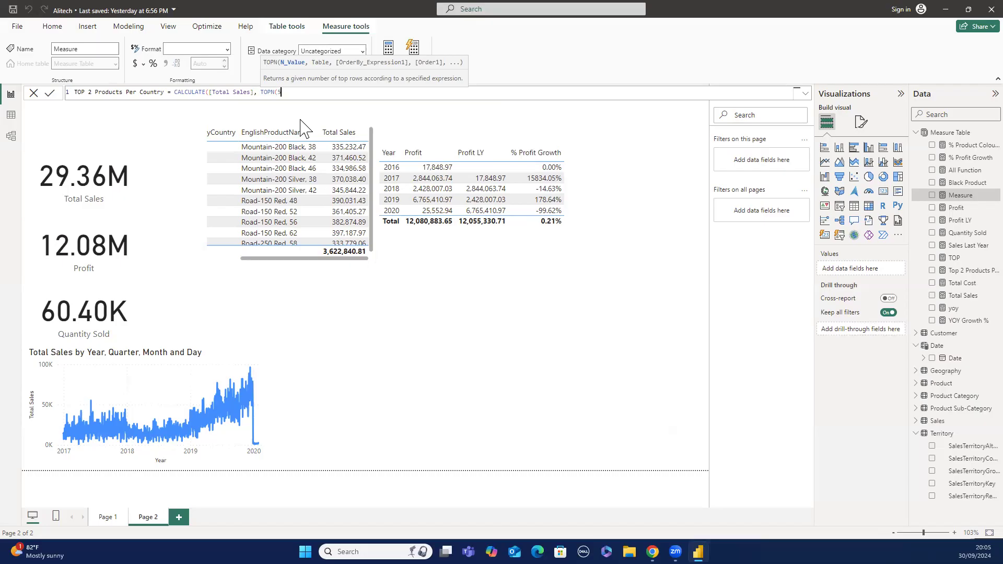
text(,)
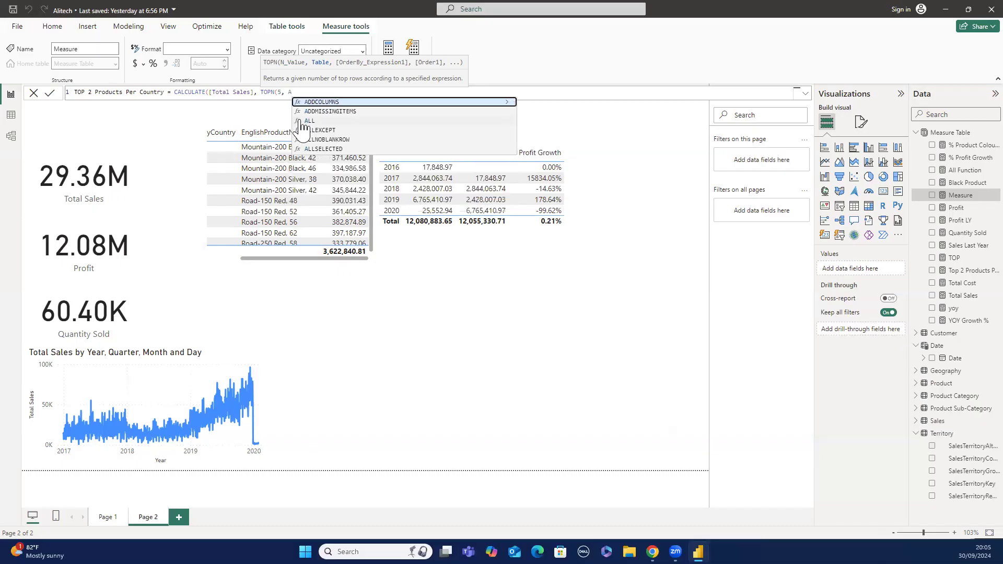
key(BackSpace)
key(BackSpace)
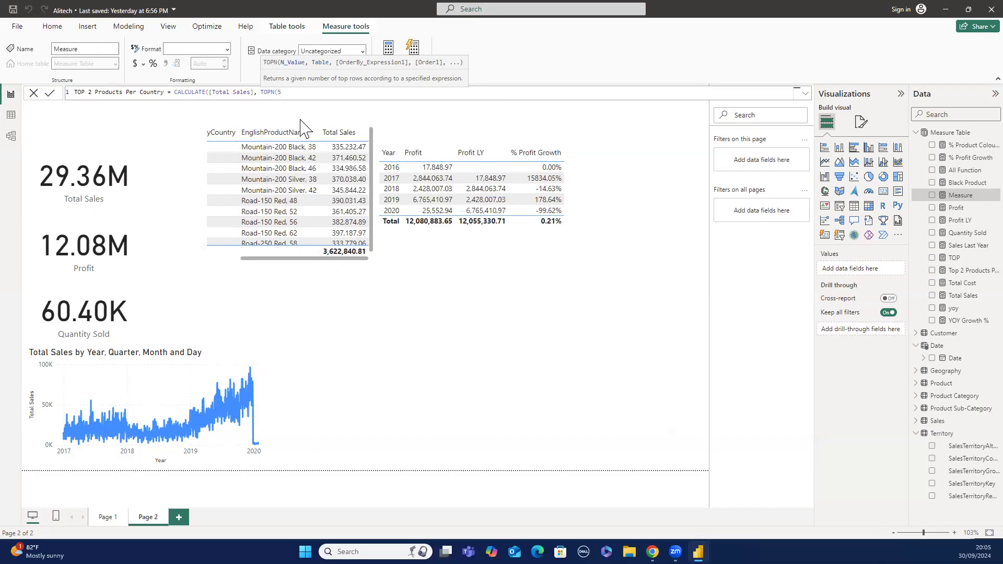
text(, )
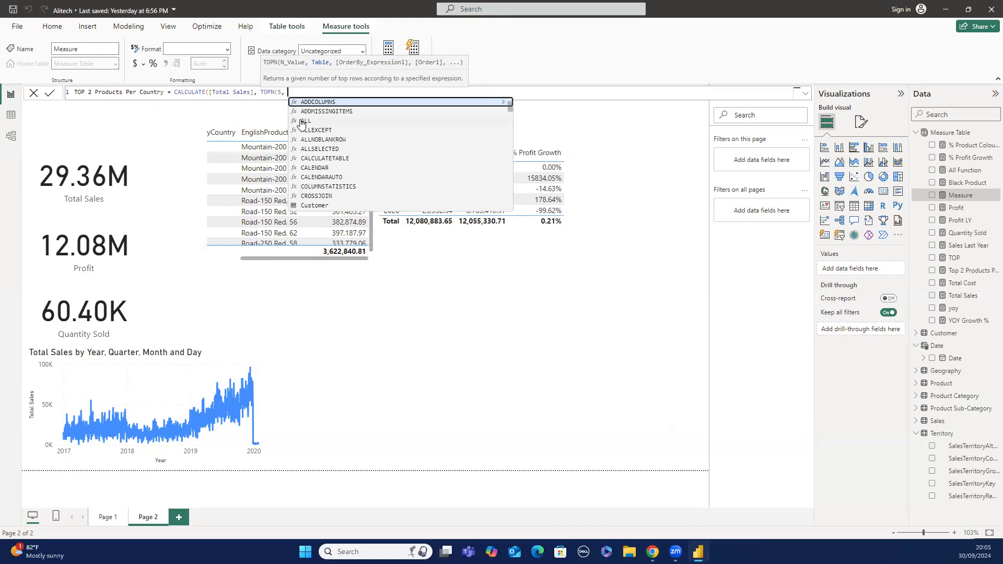
text('Territory)
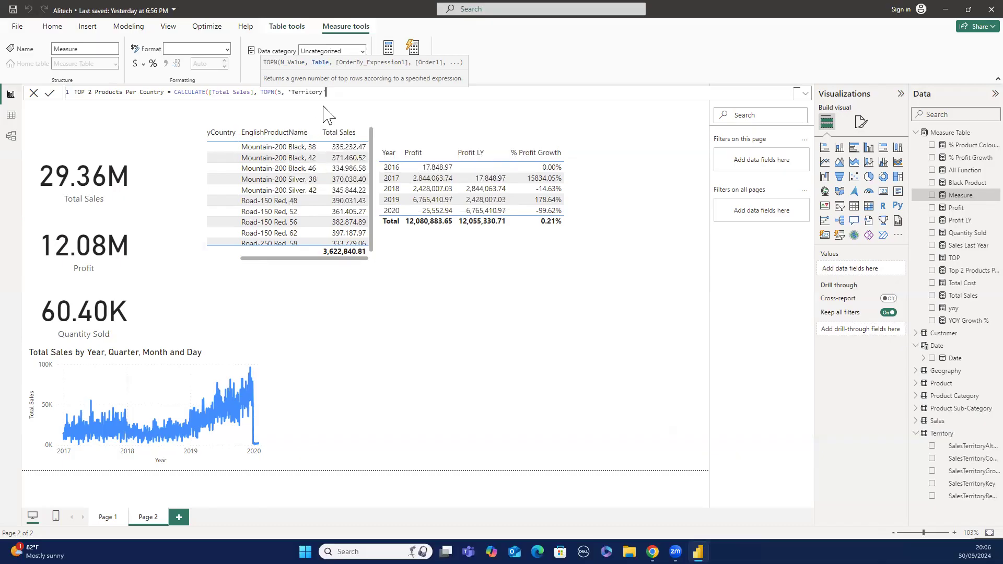
click(320, 101)
Order TOPN by 'Territory'[SalesTerritoryCountry] with DESC, close both functions and commit the measure.
text(,)
text(')
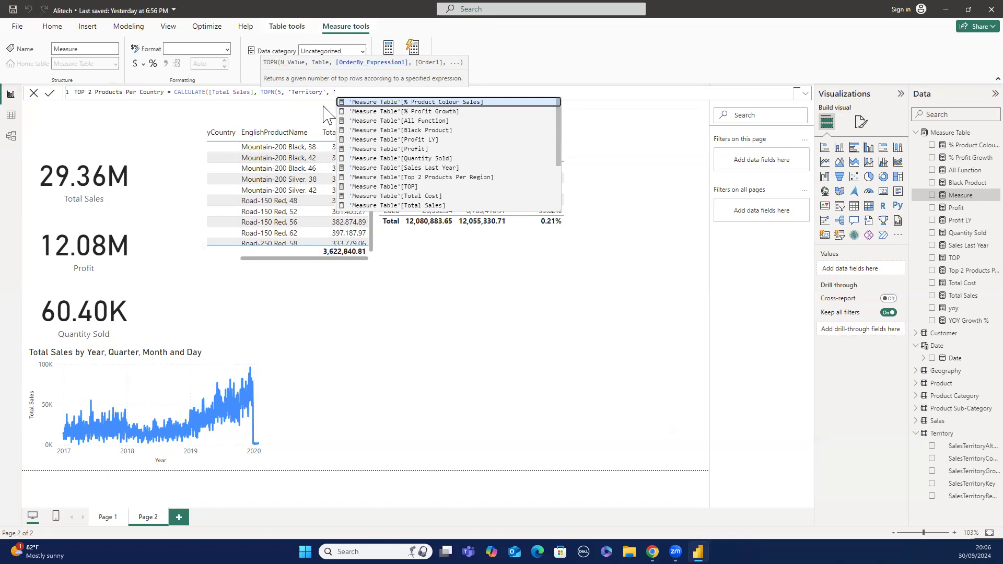
text(T)
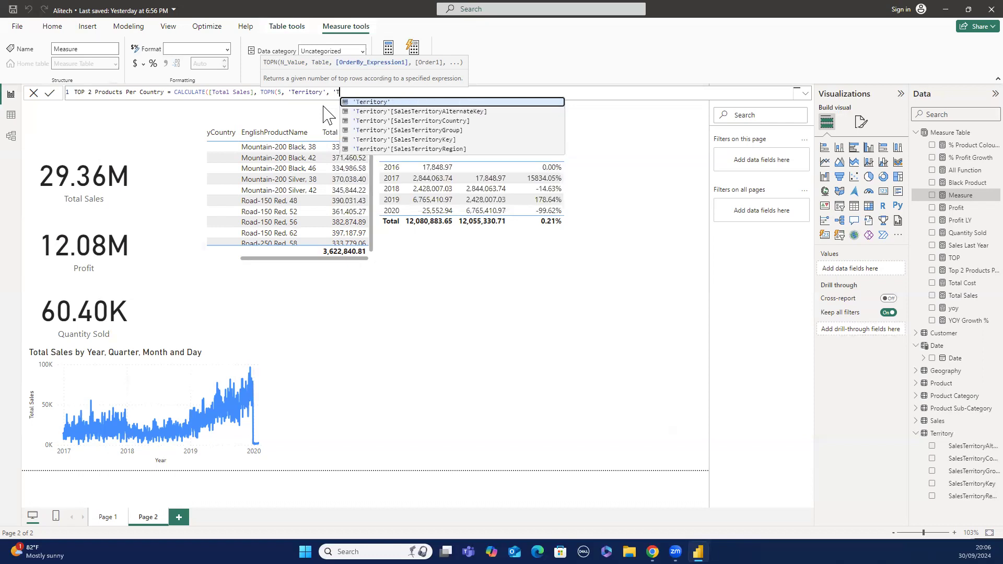
click(367, 121)
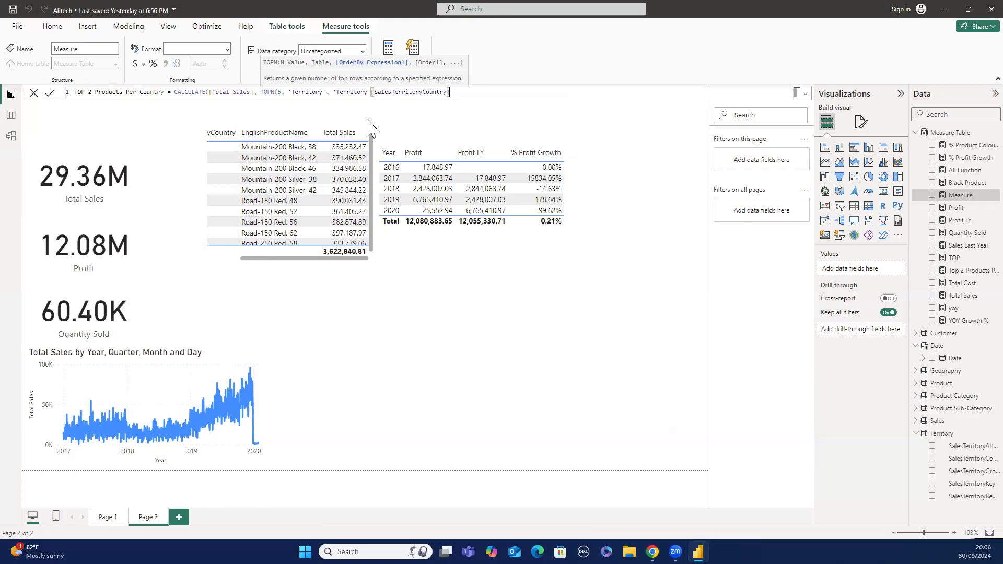
text(,)
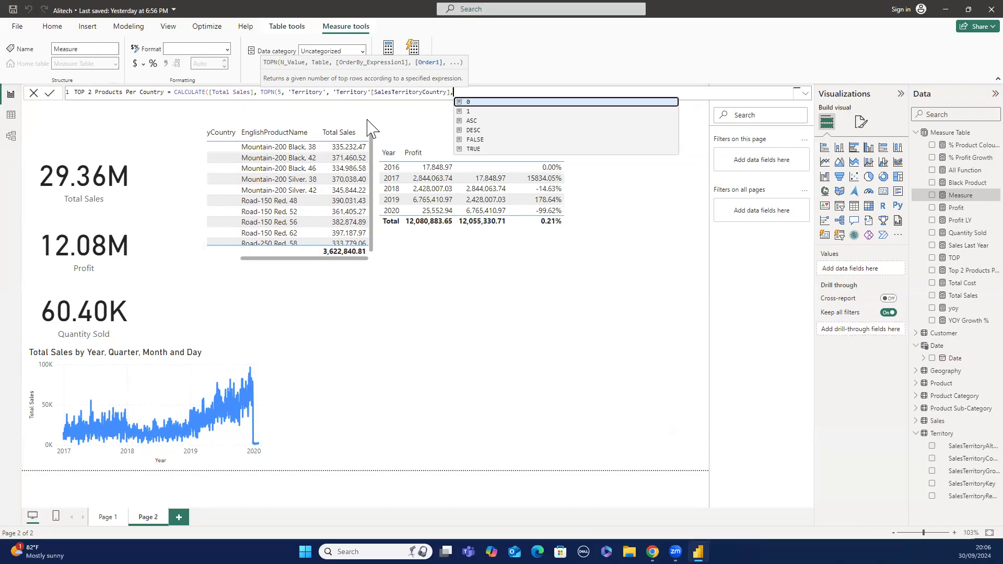
click(471, 130)
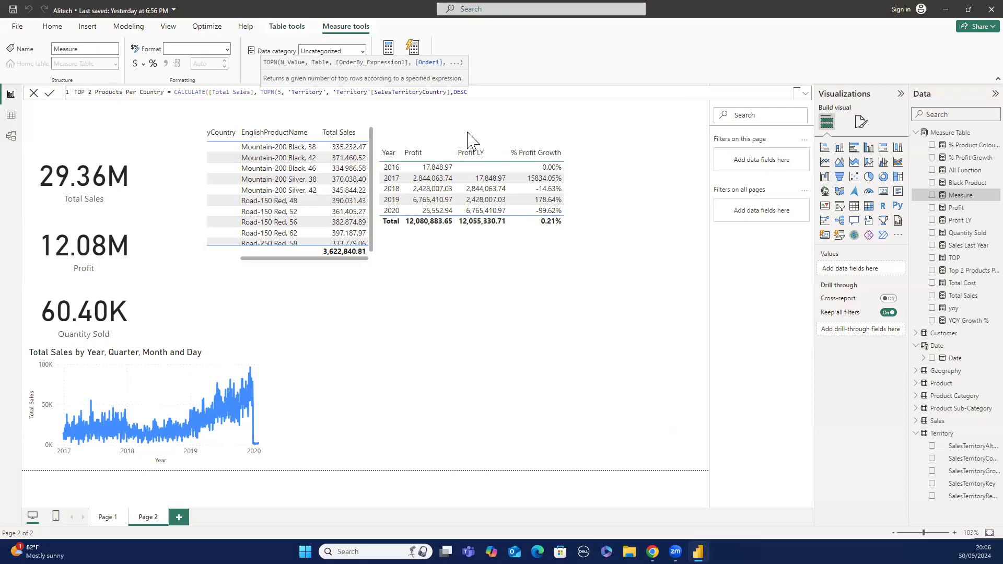
text()))
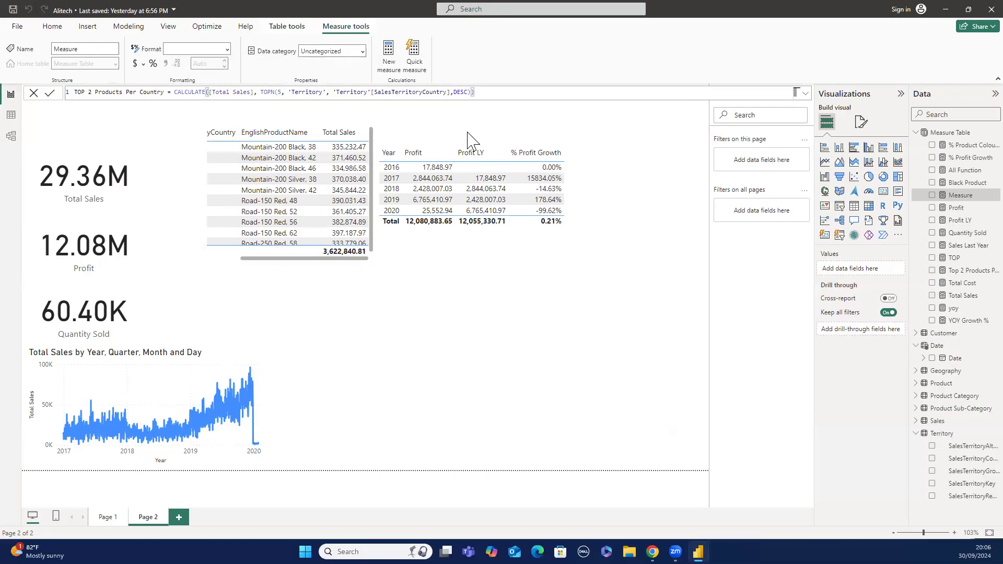
key(Return)
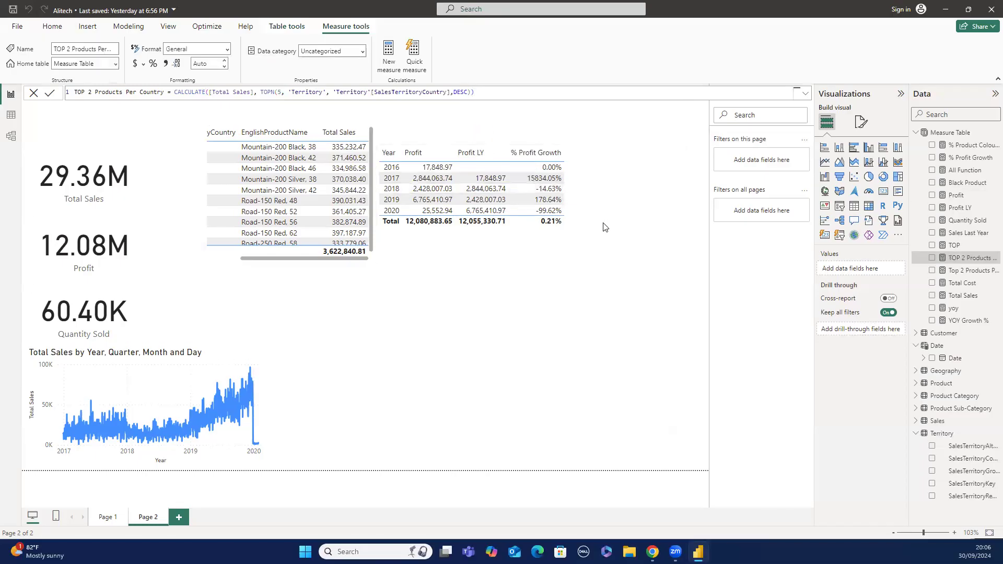
Insert an empty table visual and place it below the profit growth table.
click(593, 267)
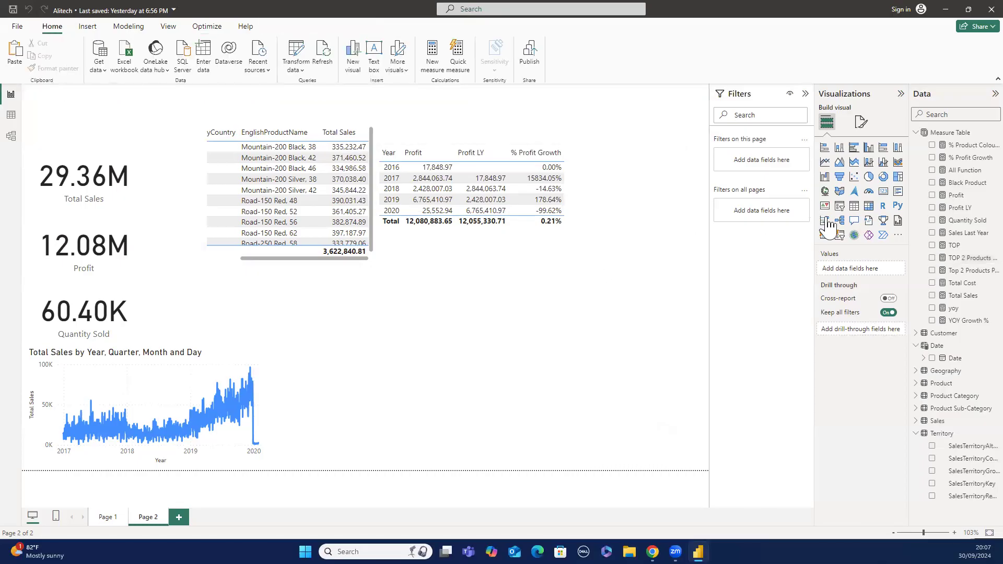
click(855, 211)
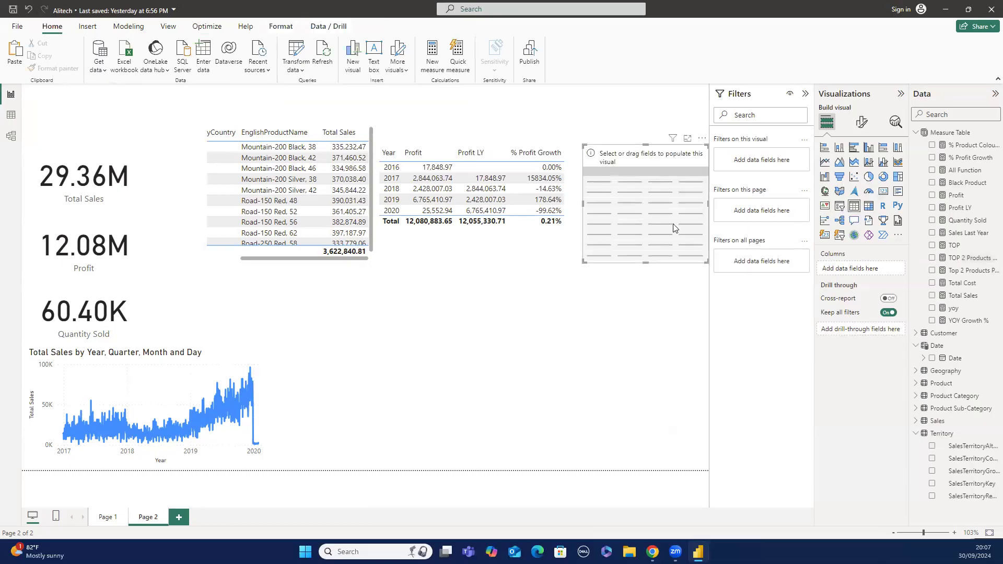
drag(673, 227, 564, 332)
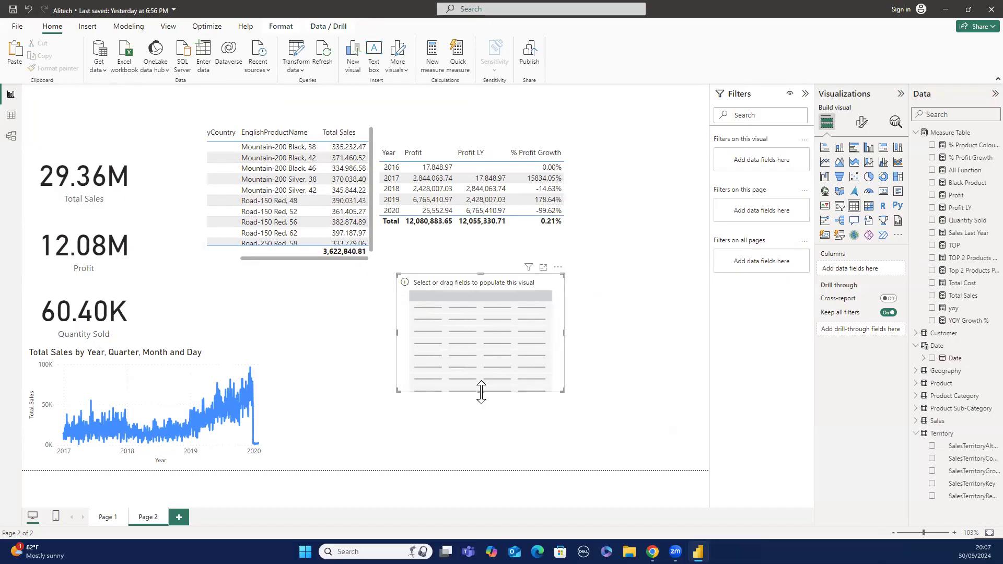
Enlarge the empty table visual and fill it with the SalesTerritoryCountry and EnglishProductName columns.
drag(480, 391, 495, 457)
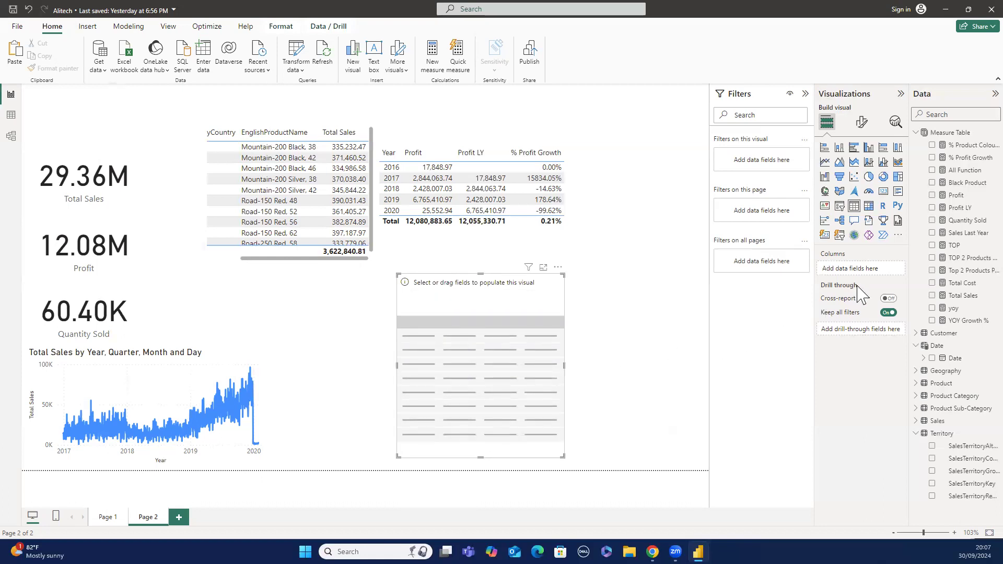
click(931, 459)
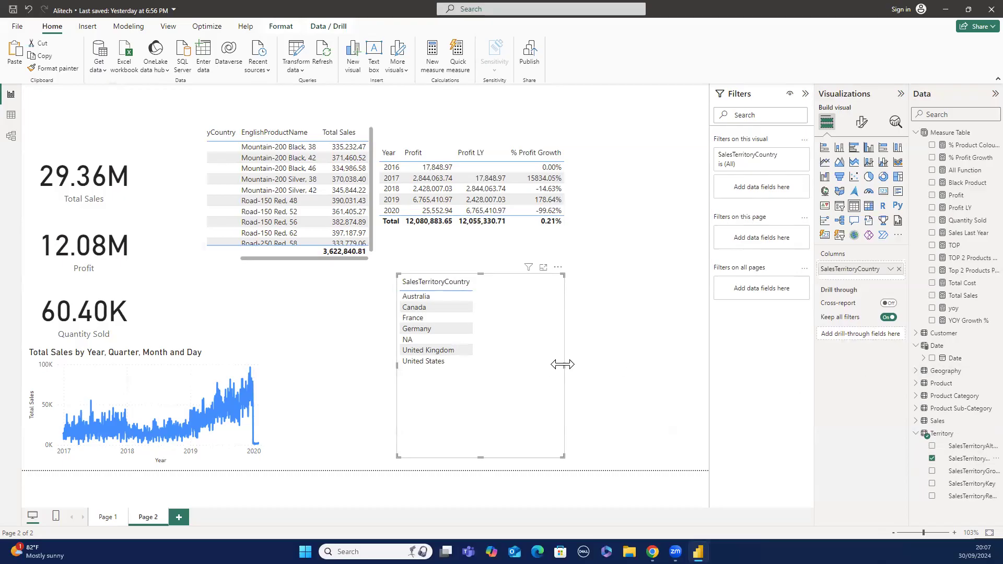
drag(563, 364, 590, 369)
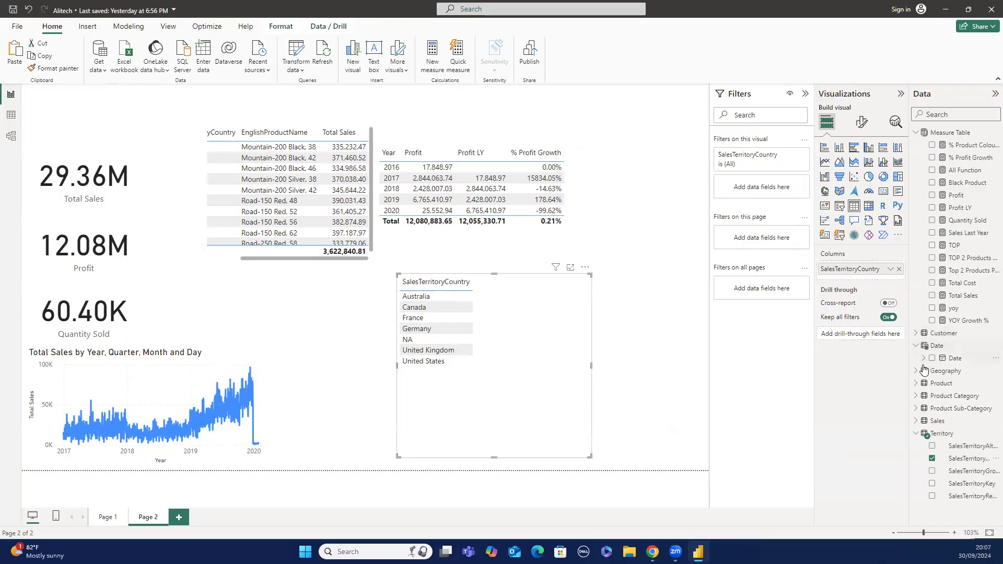
click(918, 385)
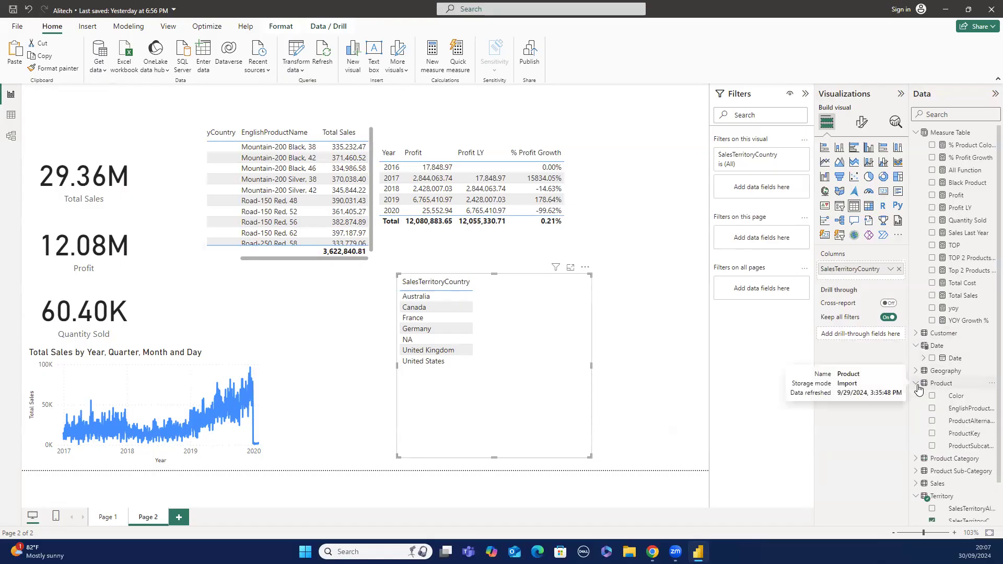
click(931, 408)
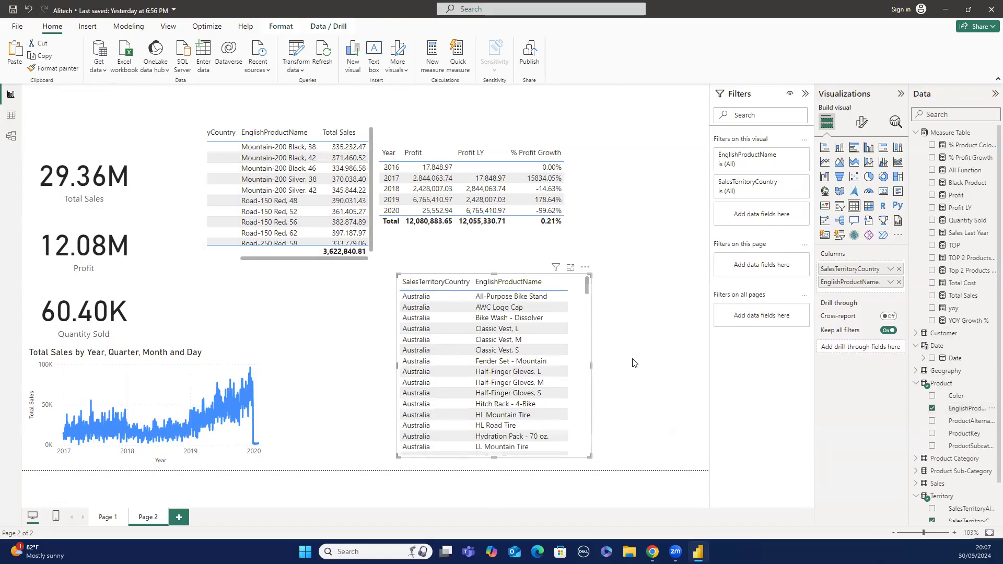
drag(590, 364, 661, 345)
right_click(662, 345)
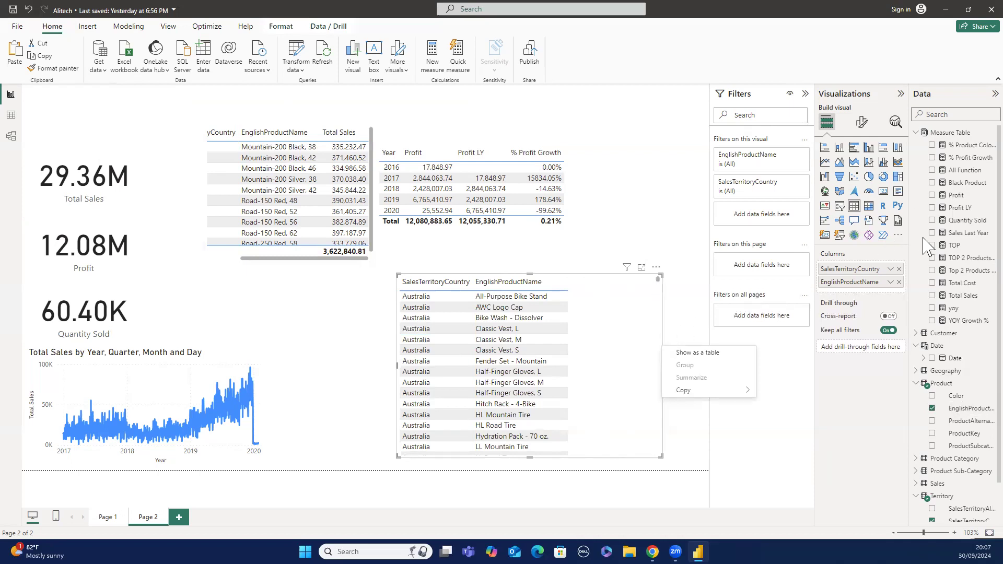
Rename the TOP 2 Products Per Country measure to TOP 5 Products Per Country and commit it.
click(961, 258)
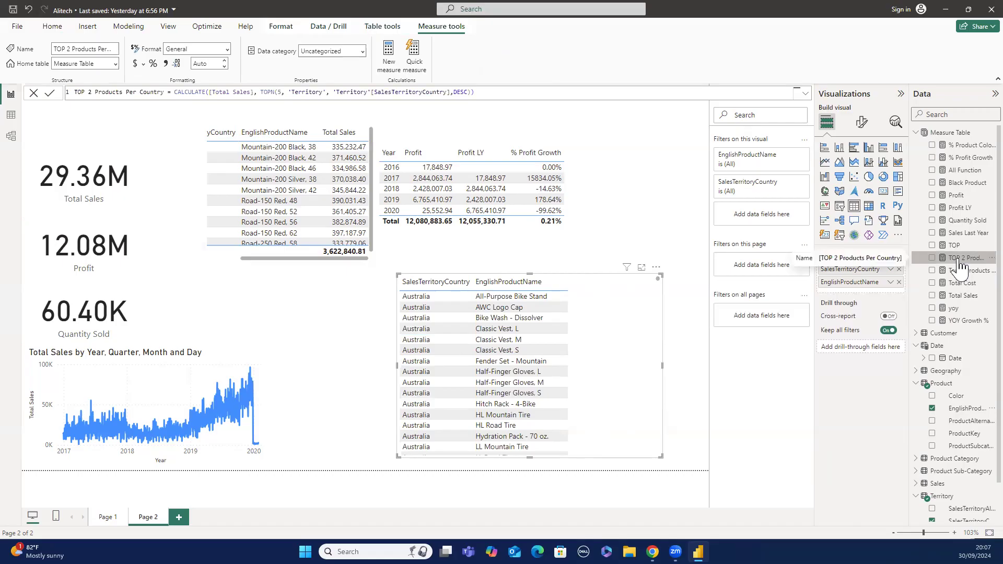
click(92, 88)
key(BackSpace)
text(5)
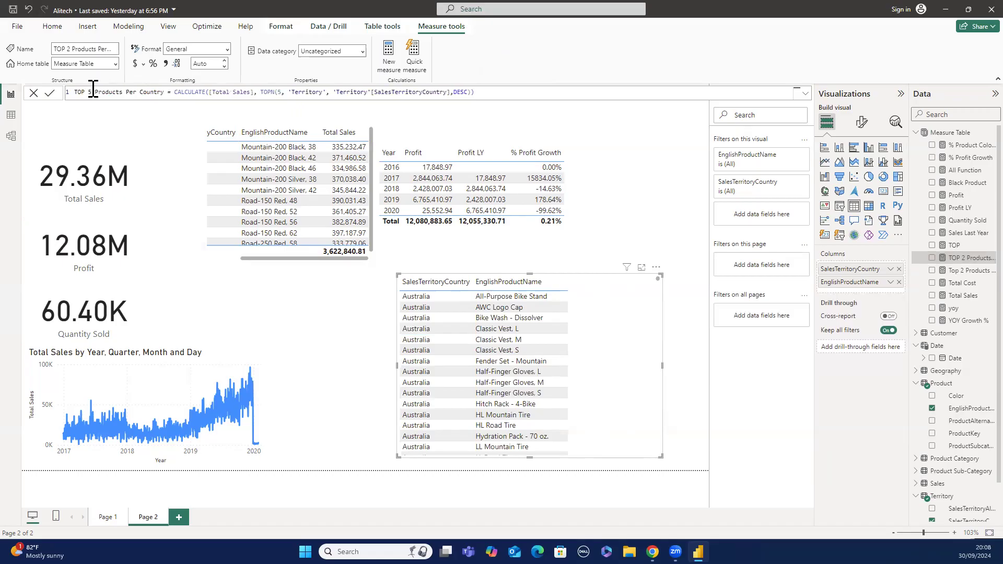
key(Return)
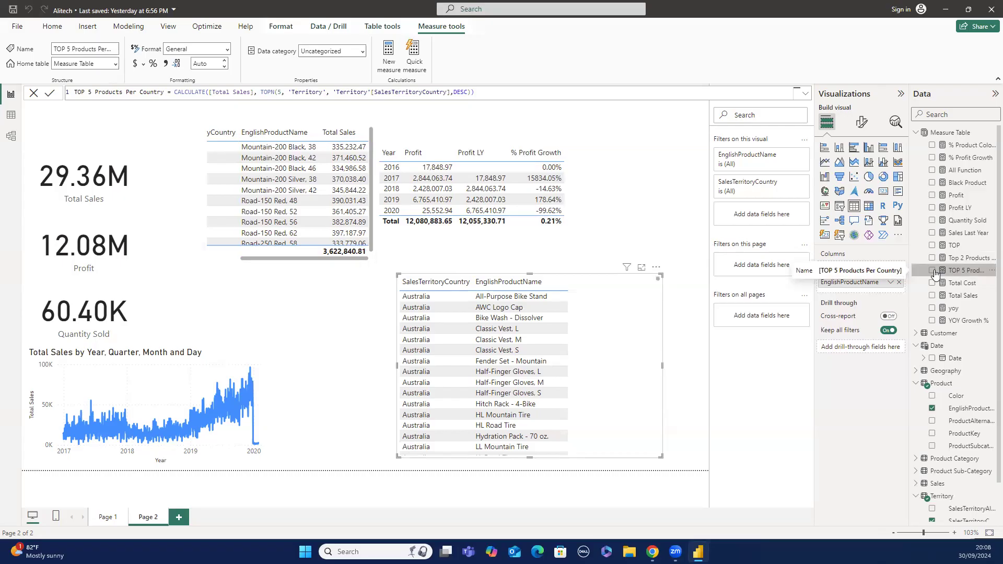
Add the TOP 5 Products Per Country measure as a column of the table below the profit growth table.
click(933, 271)
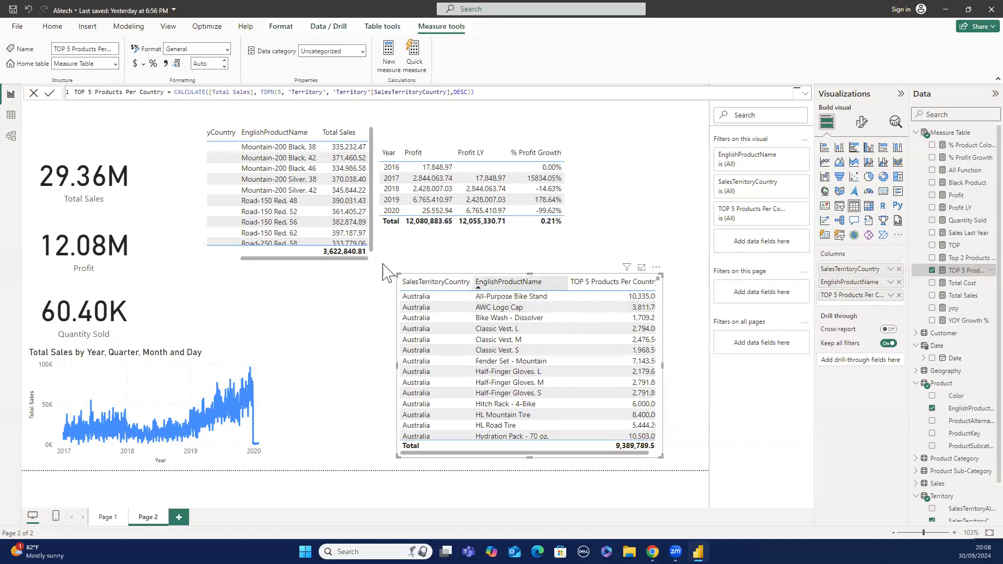
right_click(500, 446)
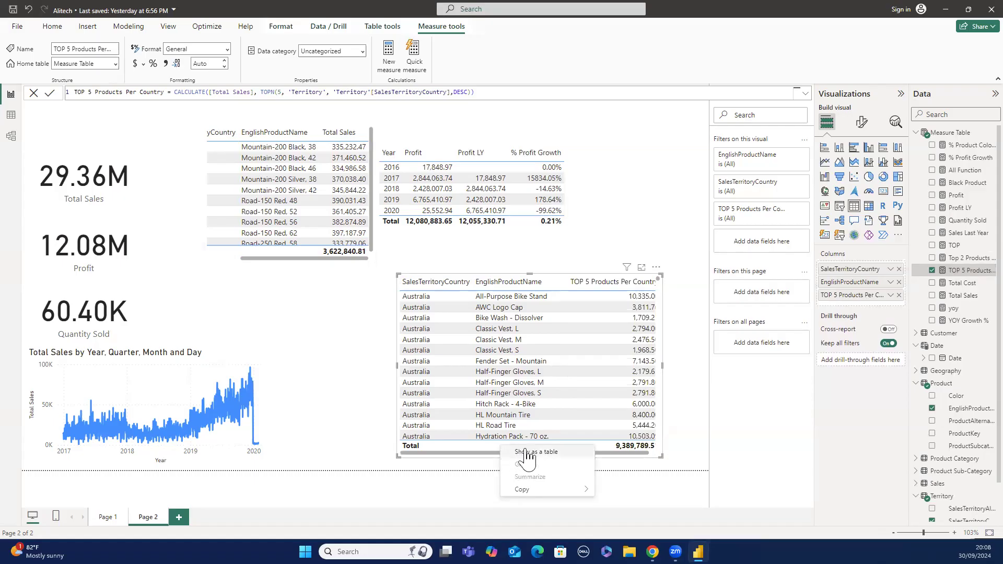
click(482, 448)
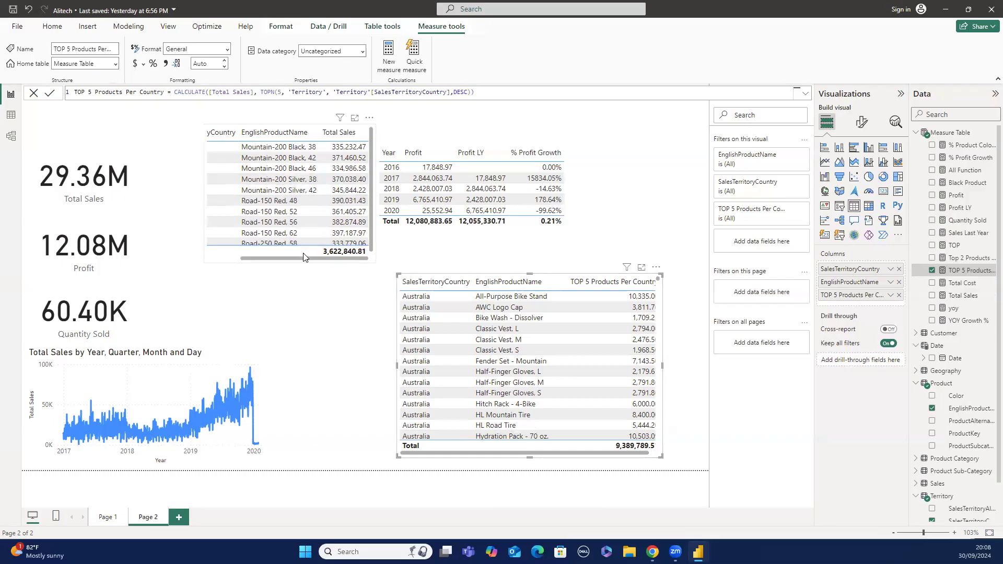
Examine the Total Sales by product table's country column and visual filters, and the TOP 5 Products Per Country formula.
mouse_move(304, 262)
mouse_down()
mouse_move(265, 267)
mouse_move(303, 263)
mouse_move(294, 264)
mouse_up()
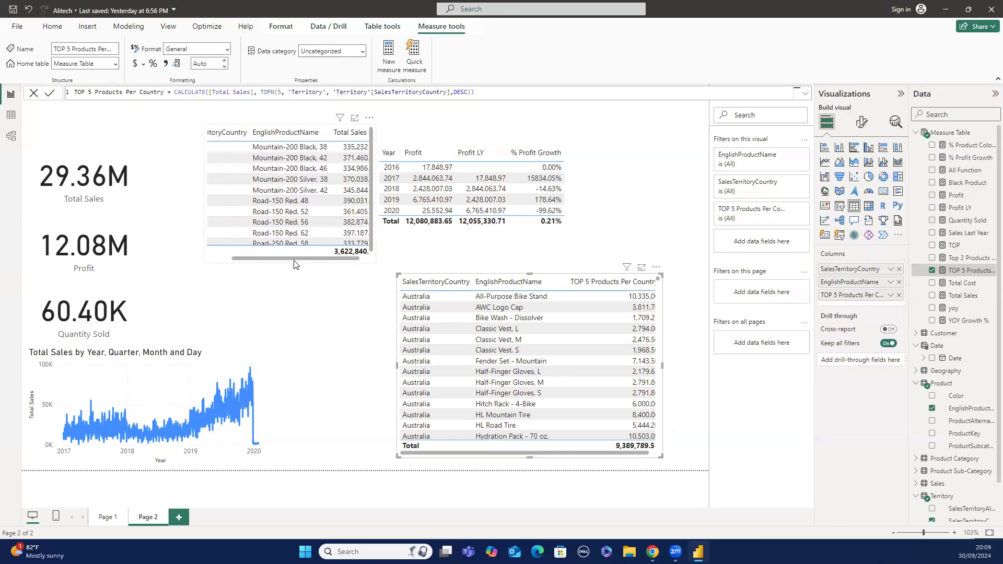
drag(294, 264, 273, 266)
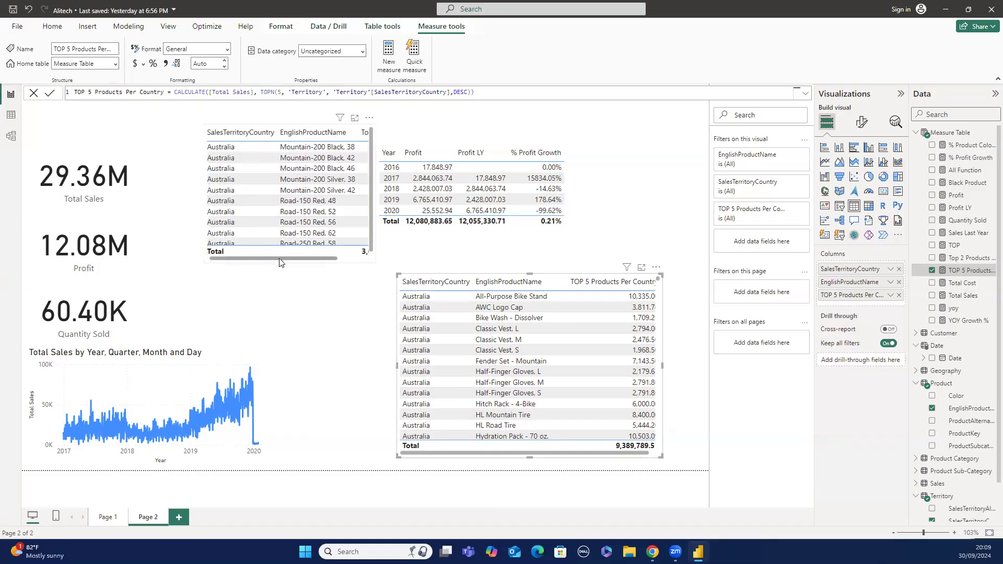
click(281, 260)
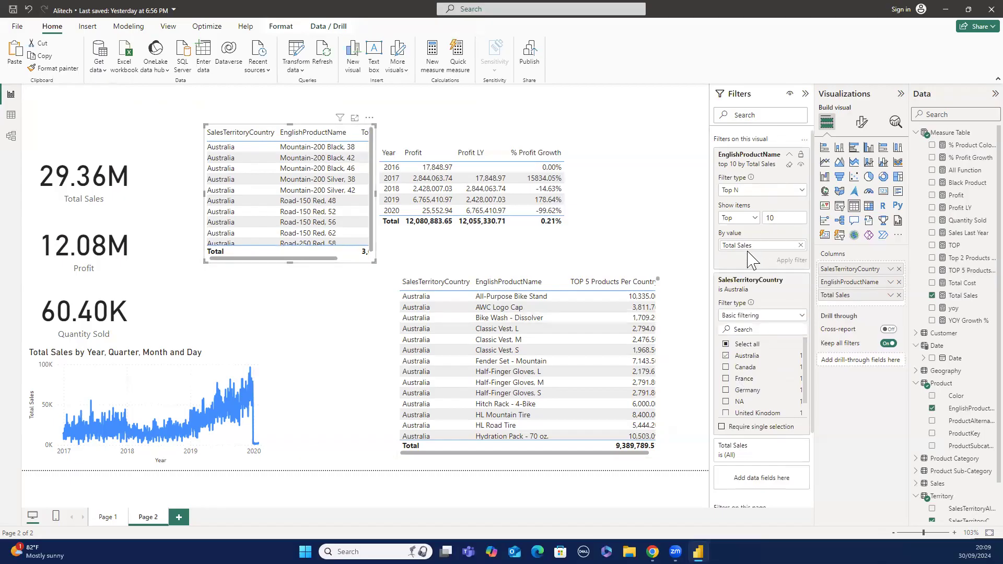
click(321, 306)
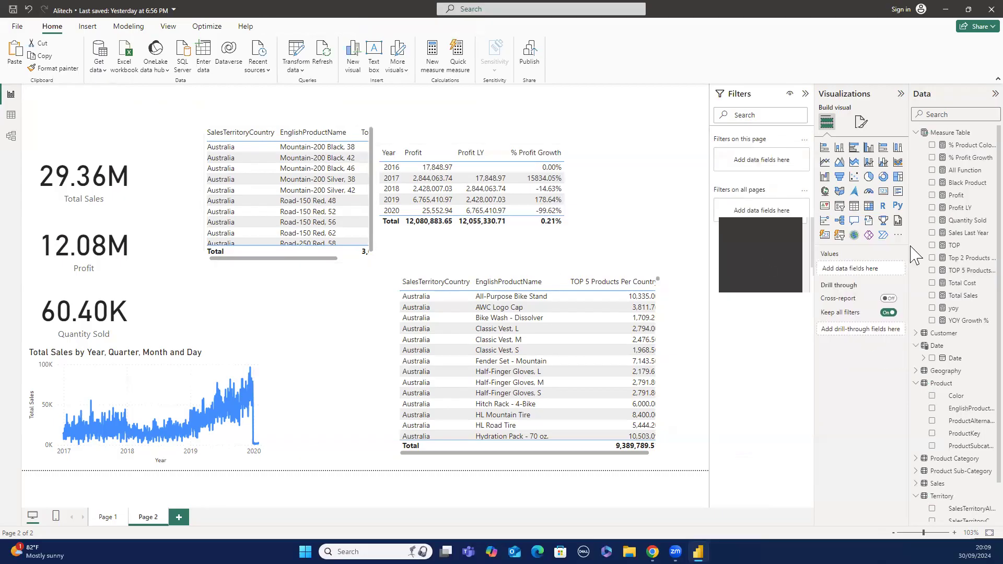
click(957, 271)
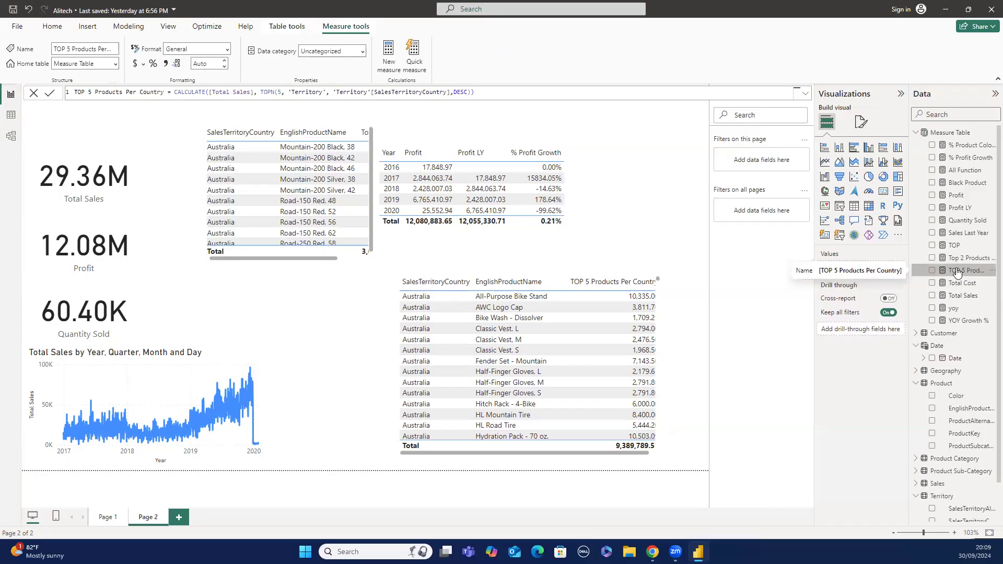
Remove EnglishProductName from the TOP 5 Products Per Country table and reduce the visual's height.
click(618, 458)
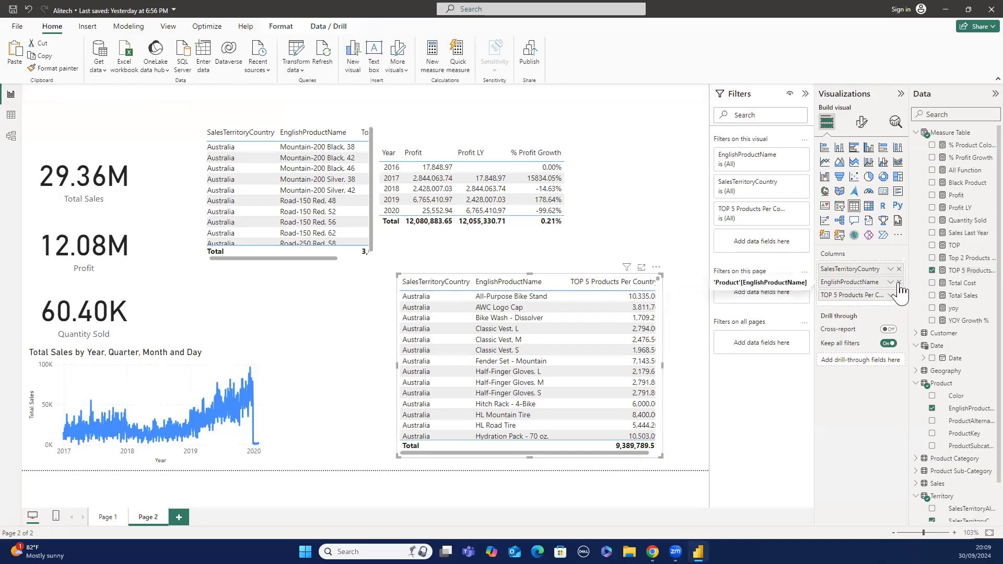
click(898, 283)
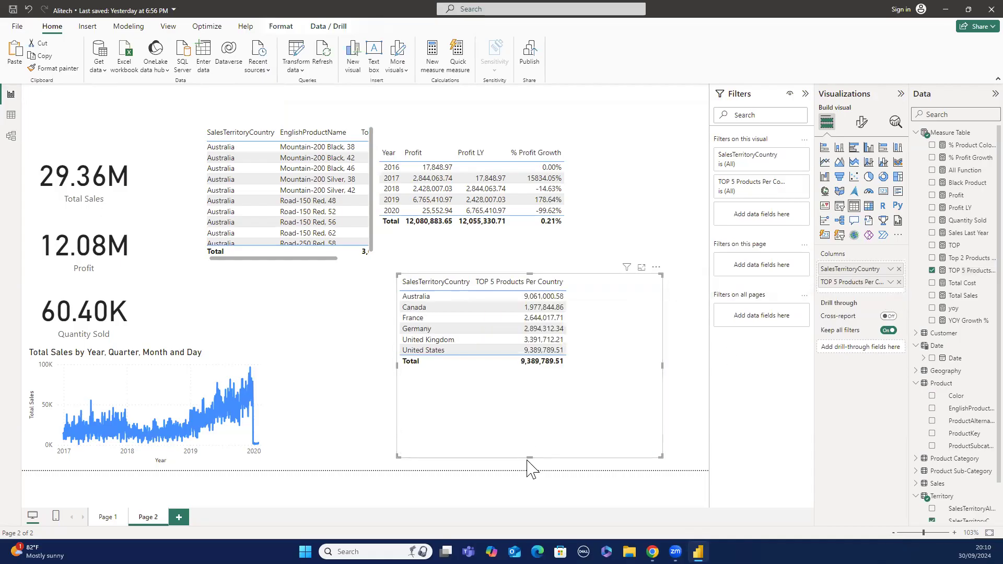
drag(528, 455, 525, 417)
right_click(524, 418)
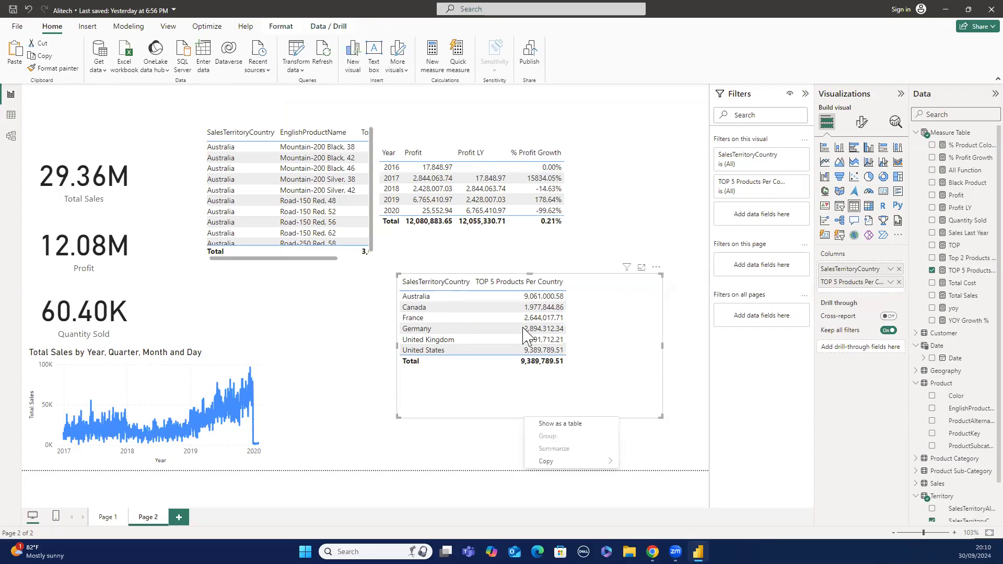
Change the TOP 5 measure's name in its formula to TOP 5 Products Sales Per Country.
click(964, 272)
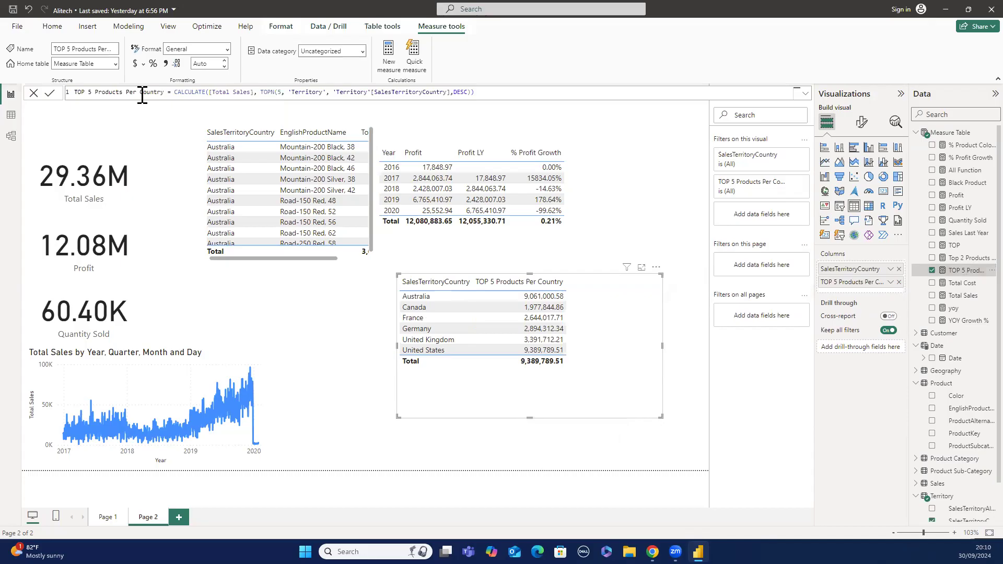
double_click(122, 93)
text(Sal)
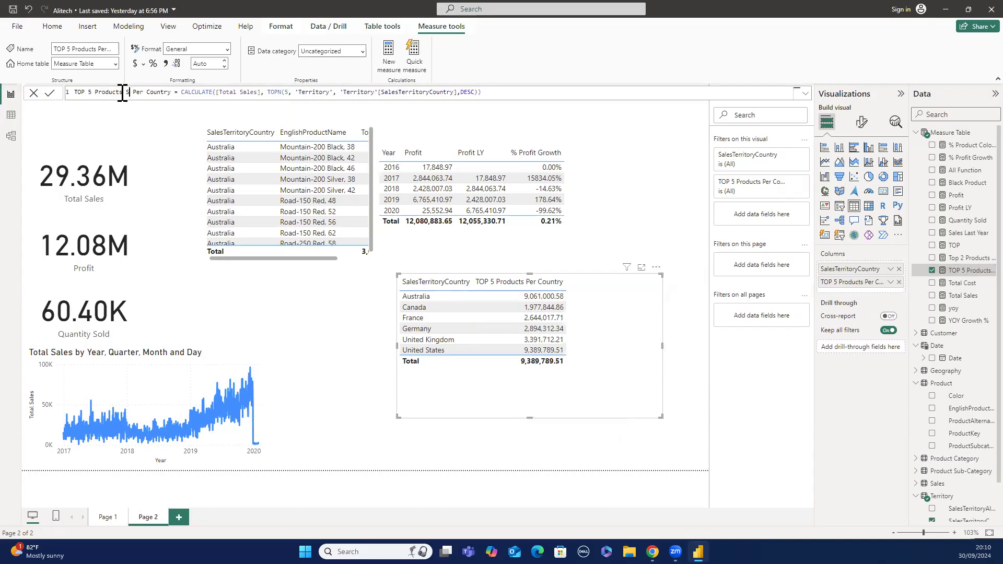
text(es)
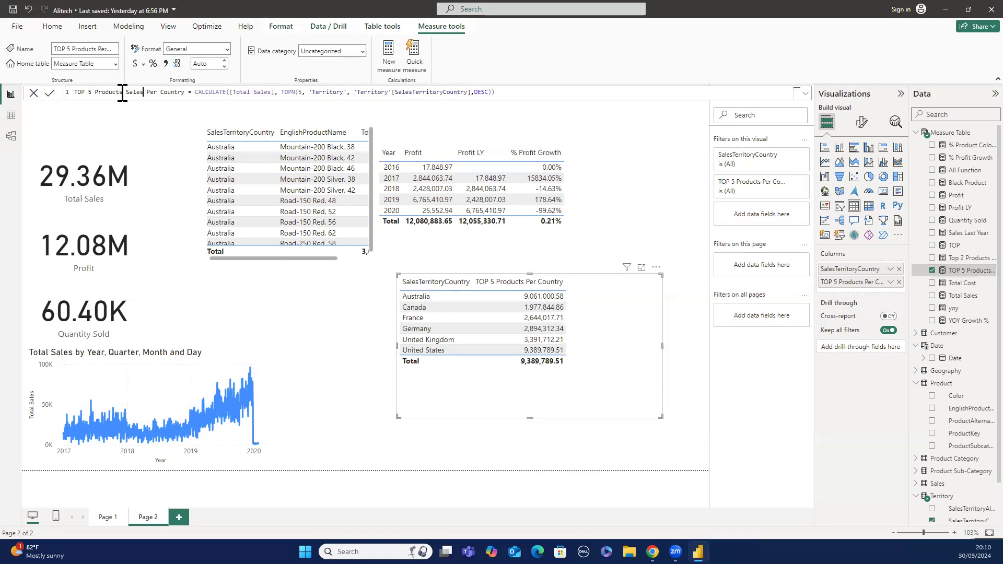